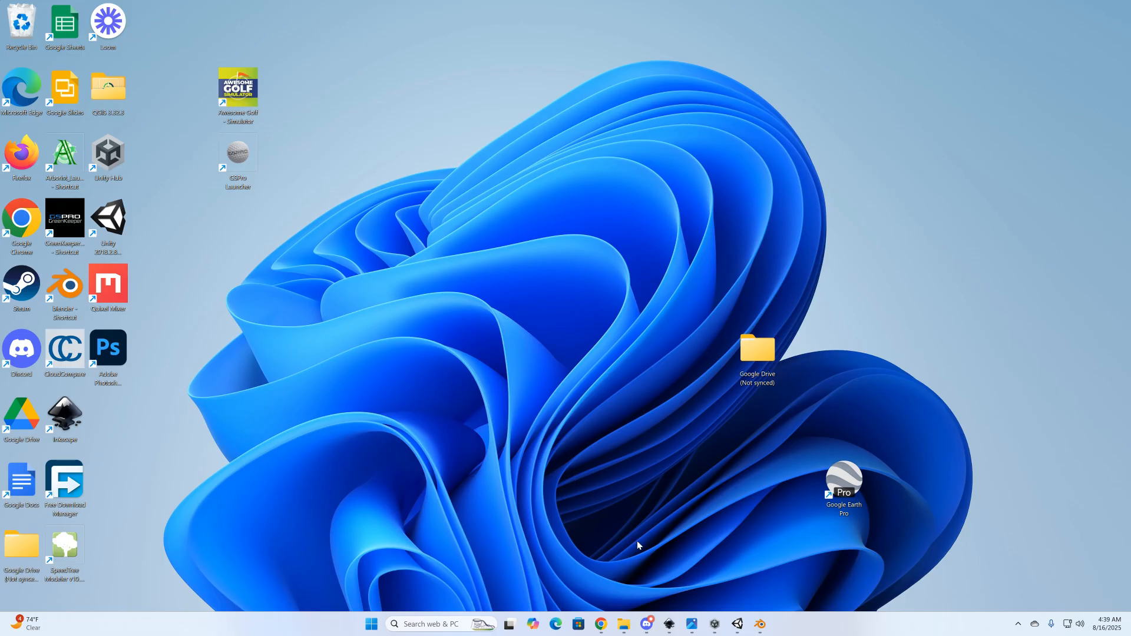
# Switch to Chrome and examine the satellite view of Annandale Golf Club in Google Maps, close up and from farther out
pyautogui.click(602, 627)
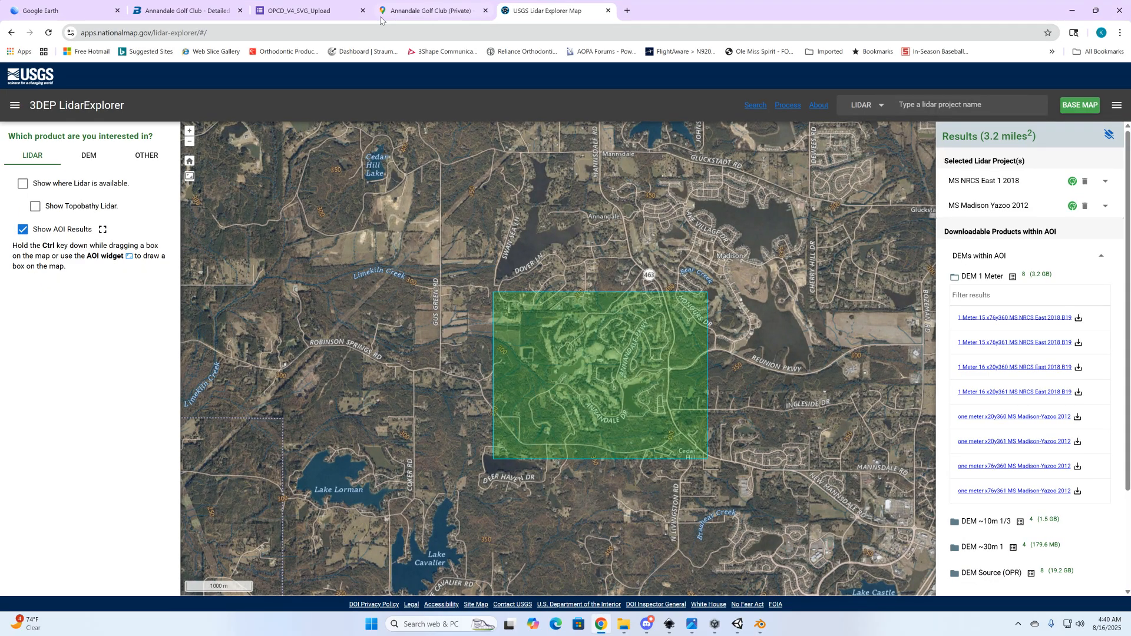
pyautogui.click(398, 16)
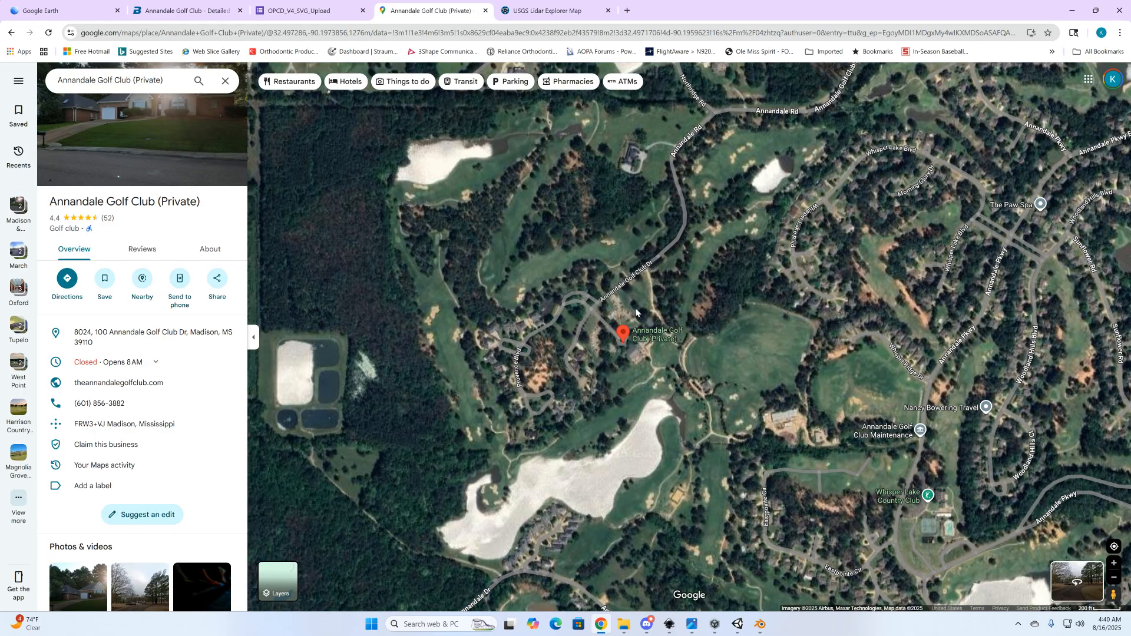
pyautogui.scroll(3, 637, 313)
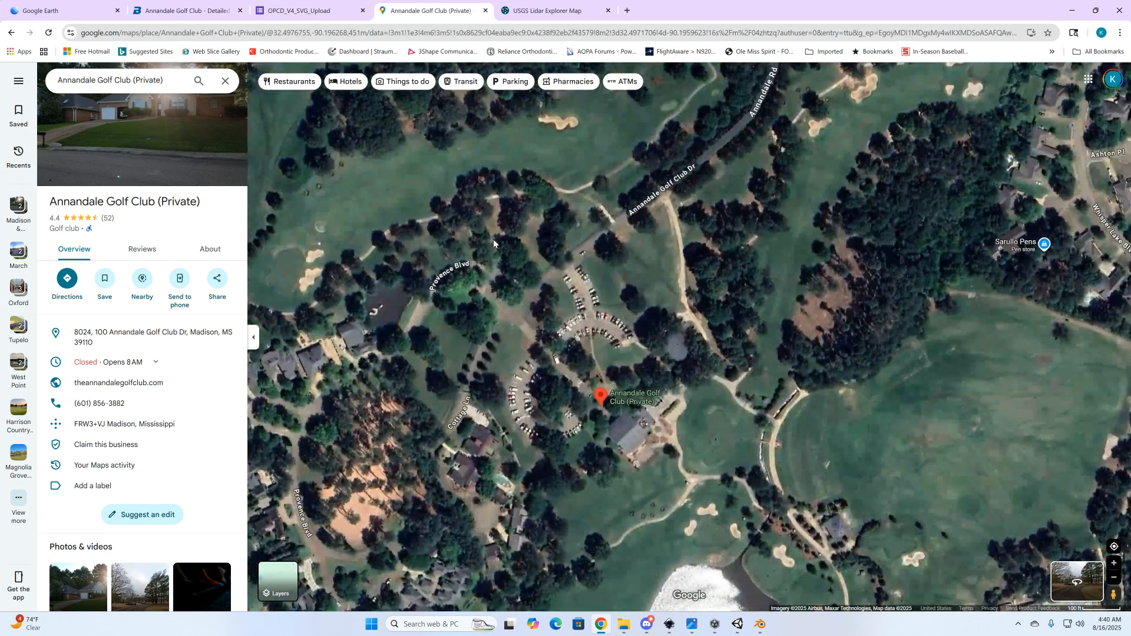
pyautogui.scroll(-2, 456, 304)
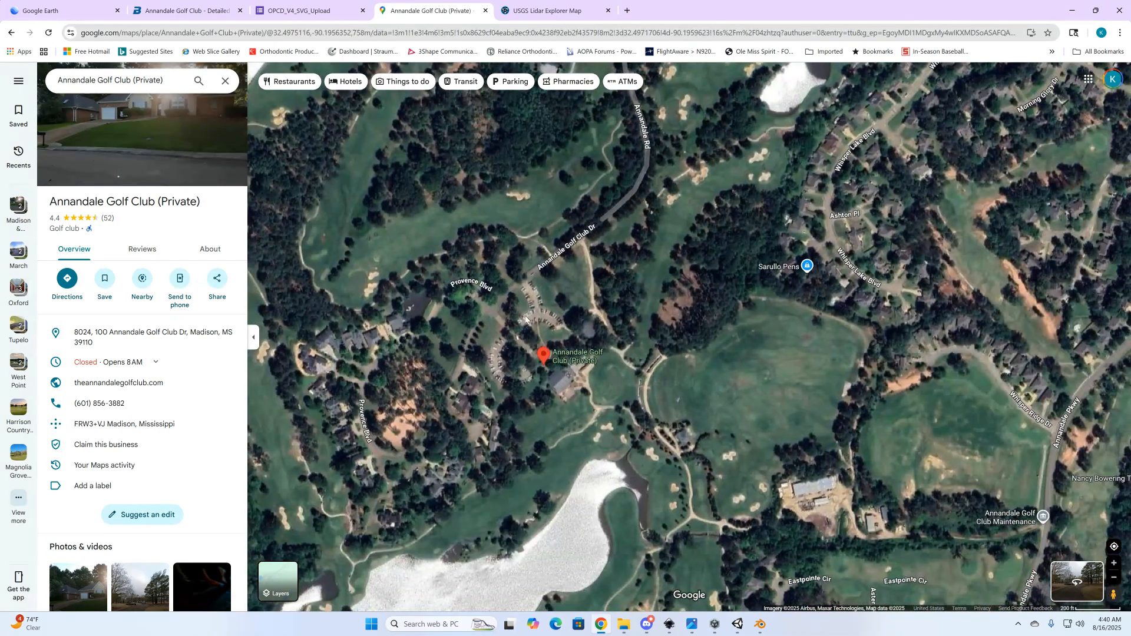
pyautogui.scroll(-2, 512, 317)
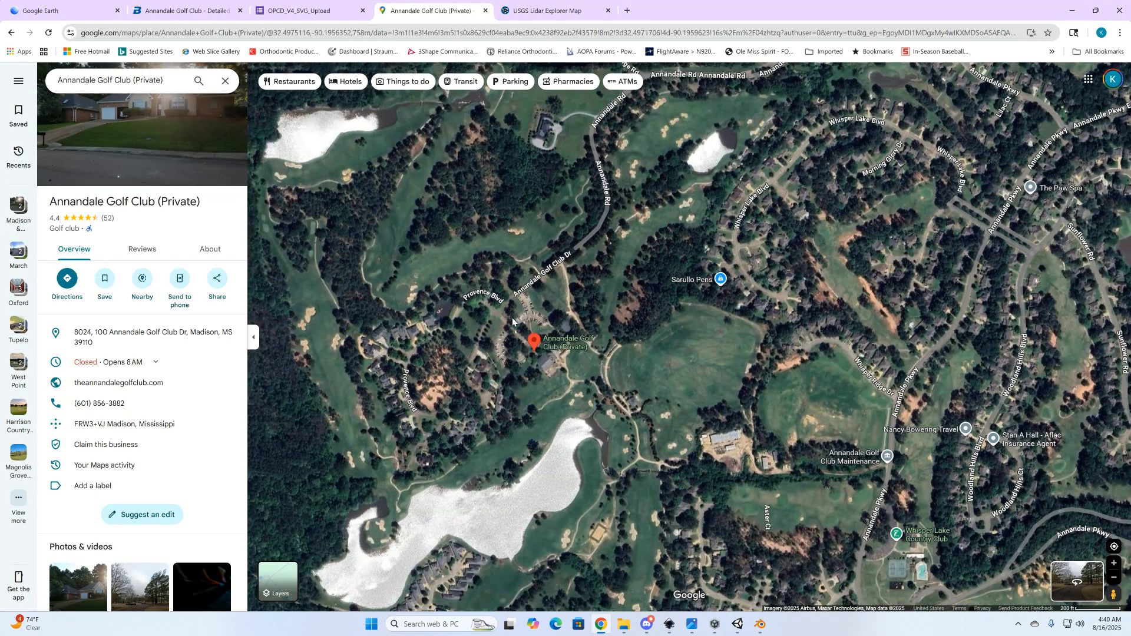
pyautogui.scroll(-1, 554, 245)
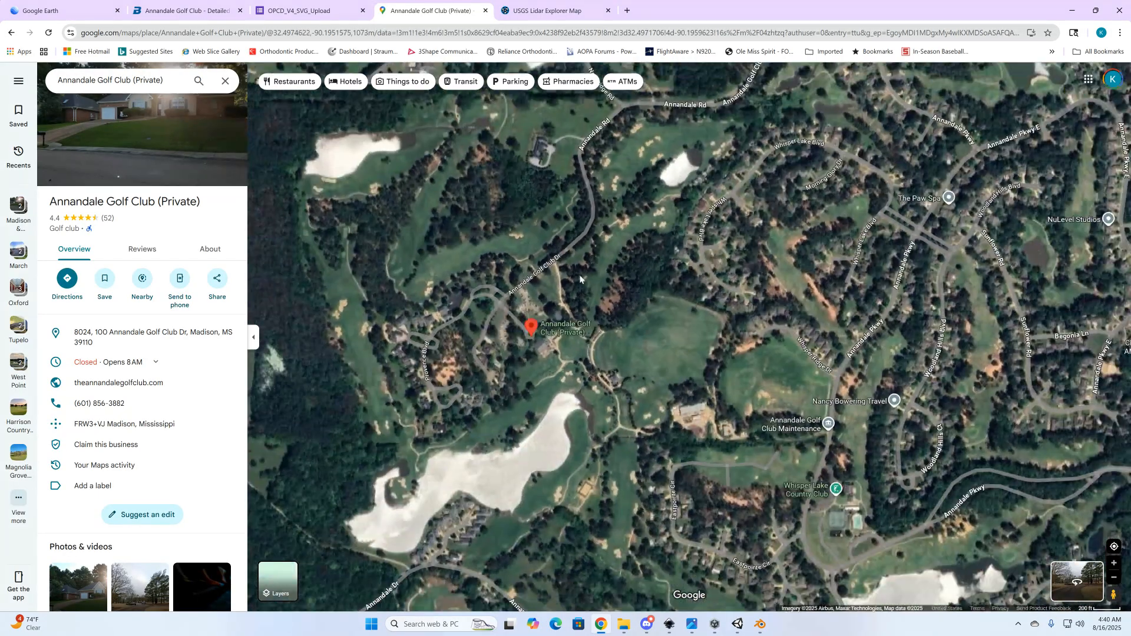
# Examine the March 31, 2017 historical imagery of the course around the lake and its bunkers in Google Earth
pyautogui.click(54, 12)
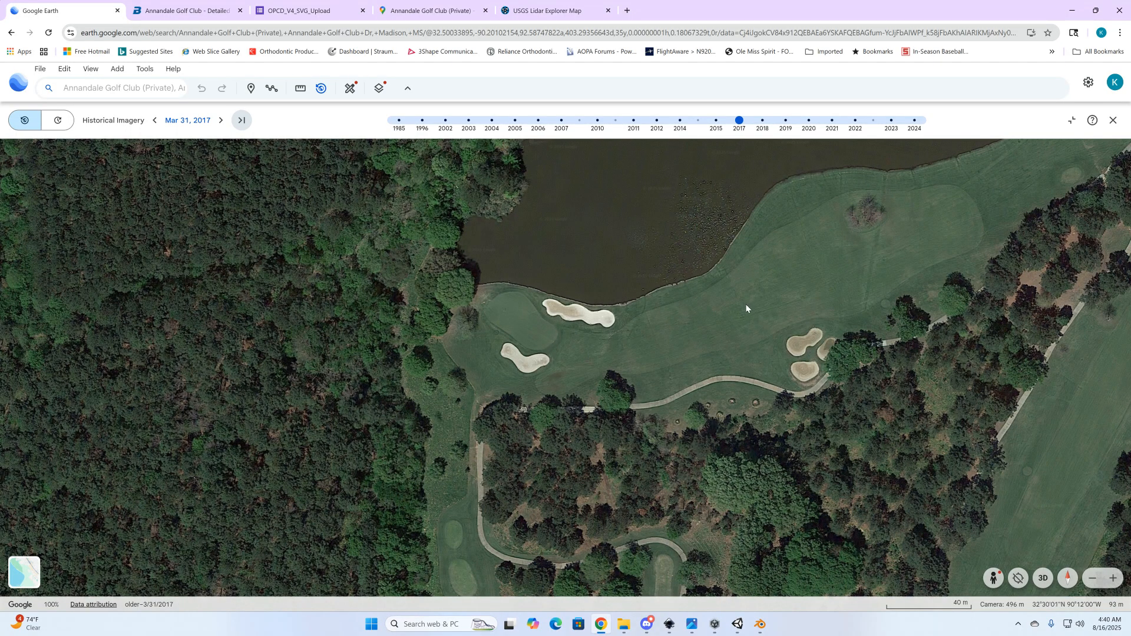
pyautogui.moveTo(745, 309)
pyautogui.keyDown('shift'); pyautogui.mouseDown()
pyautogui.moveTo(705, 351)
pyautogui.moveTo(753, 330)
pyautogui.moveTo(727, 321)
pyautogui.mouseUp(); pyautogui.keyUp('shift')
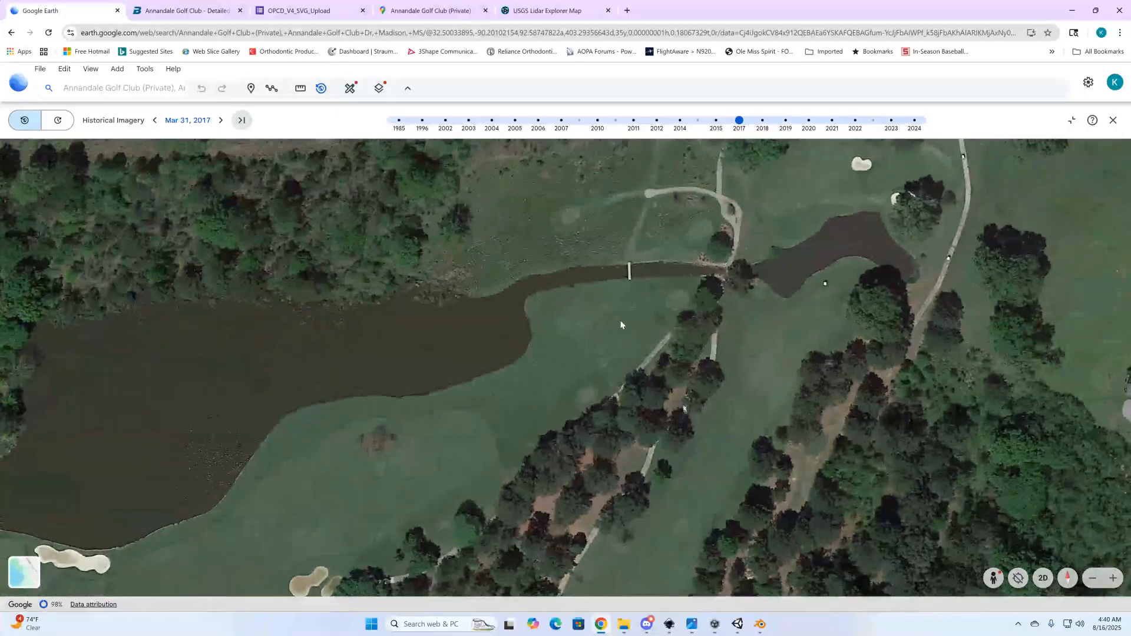
pyautogui.moveTo(623, 326); pyautogui.dragTo(688, 363)
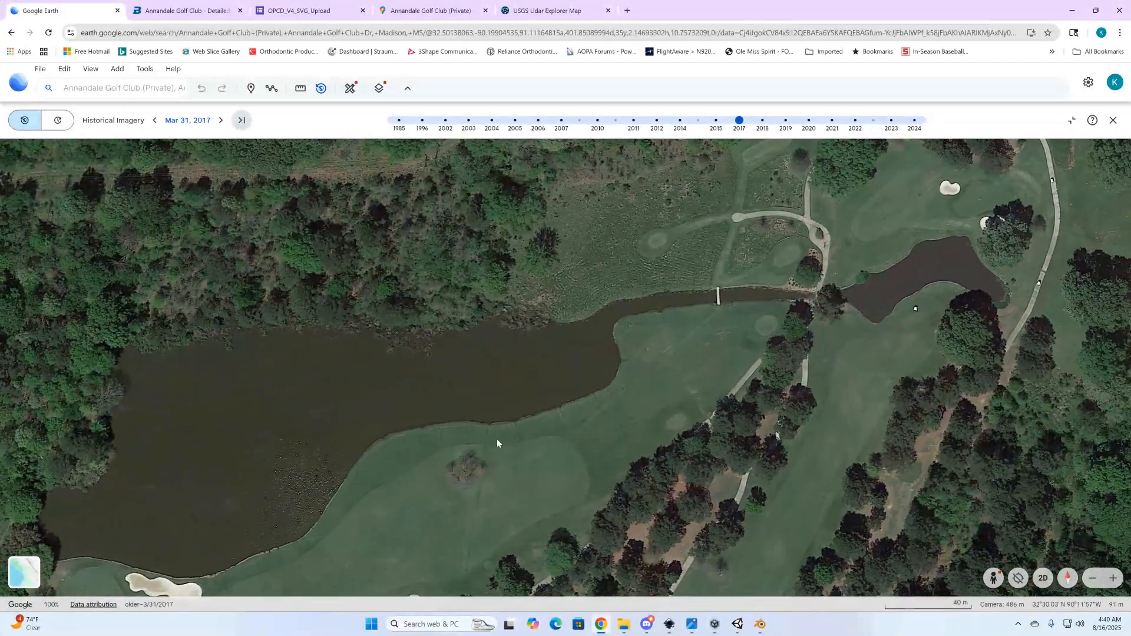
pyautogui.moveTo(496, 441); pyautogui.dragTo(604, 363)
pyautogui.moveTo(568, 417); pyautogui.dragTo(655, 336)
pyautogui.moveTo(516, 430); pyautogui.dragTo(547, 375)
pyautogui.scroll(5, 545, 379)
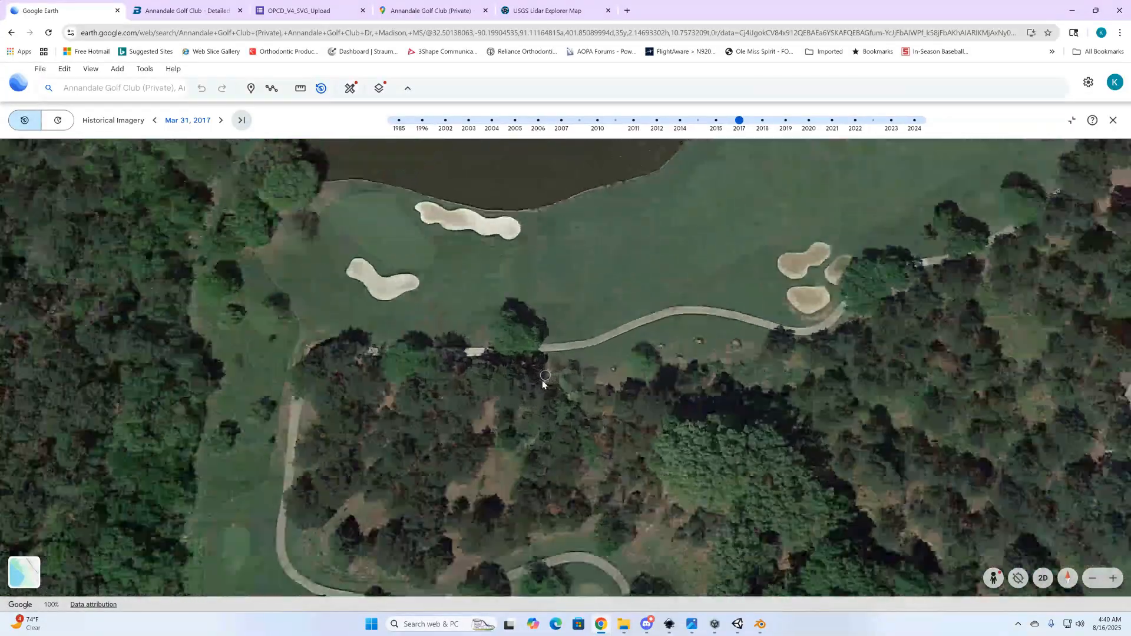
pyautogui.scroll(-3, 498, 390)
pyautogui.scroll(-3, 498, 394)
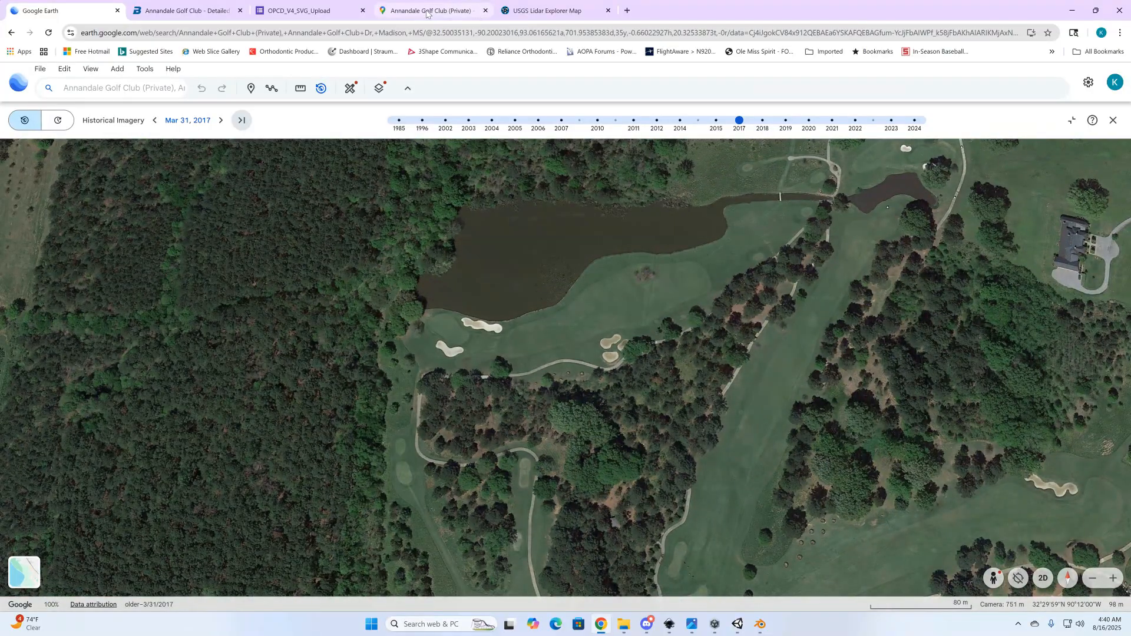
# Review the selected area and its downloadable DEM products in the USGS Lidar Explorer and put the browser away
pyautogui.click(538, 12)
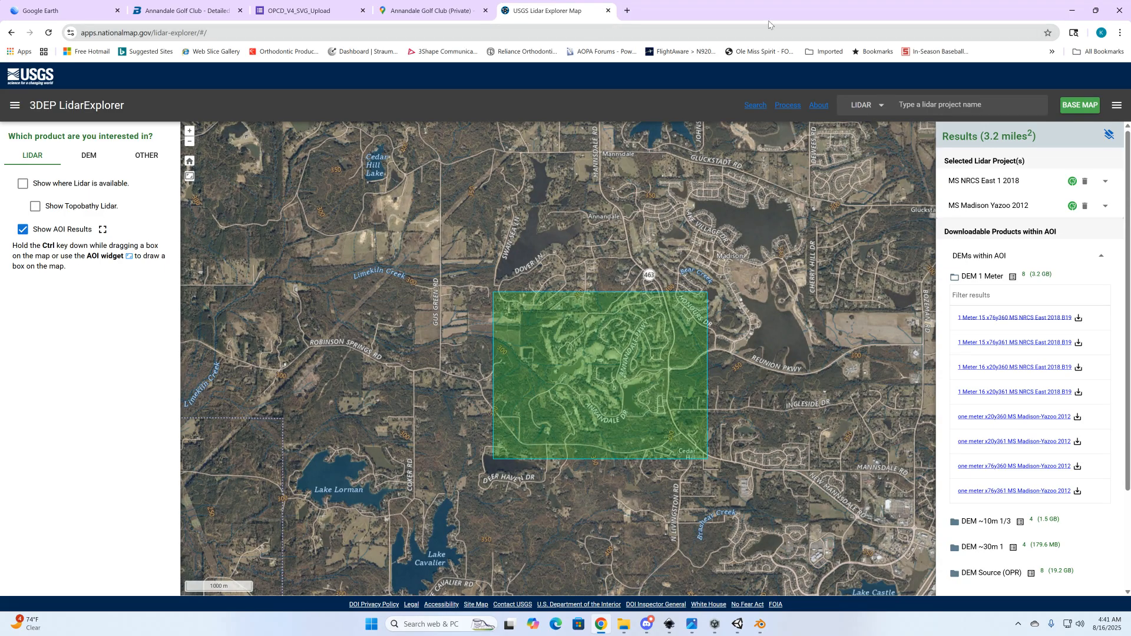
pyautogui.click(1071, 15)
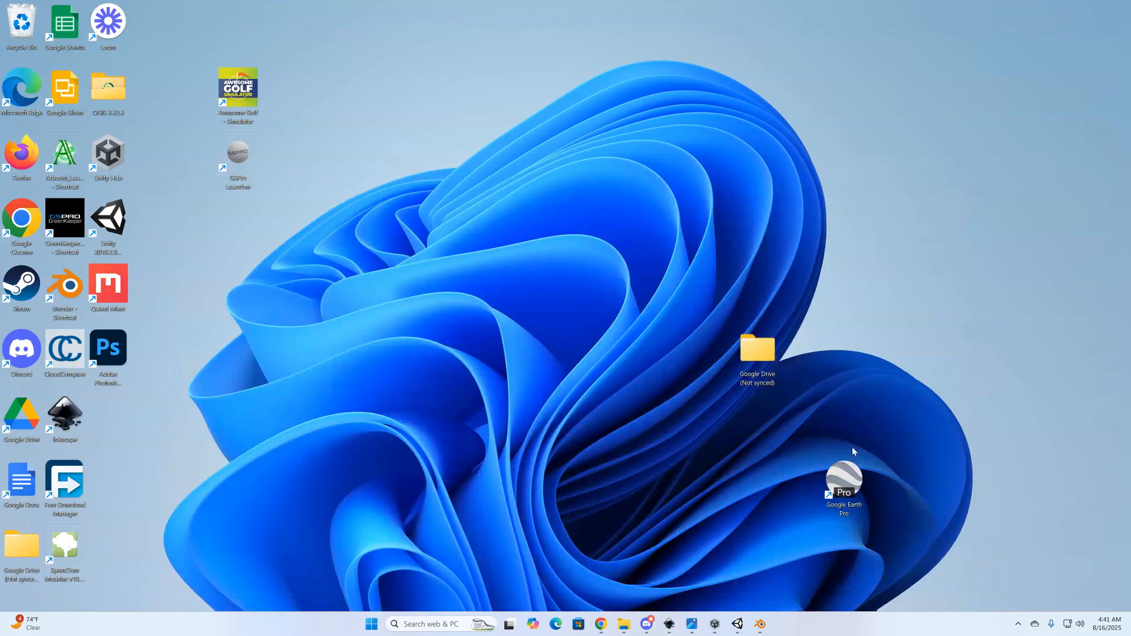
# Look through the RAW and Overlays folders inside the Annandale_Lidar project folder in File Explorer
pyautogui.click(623, 625)
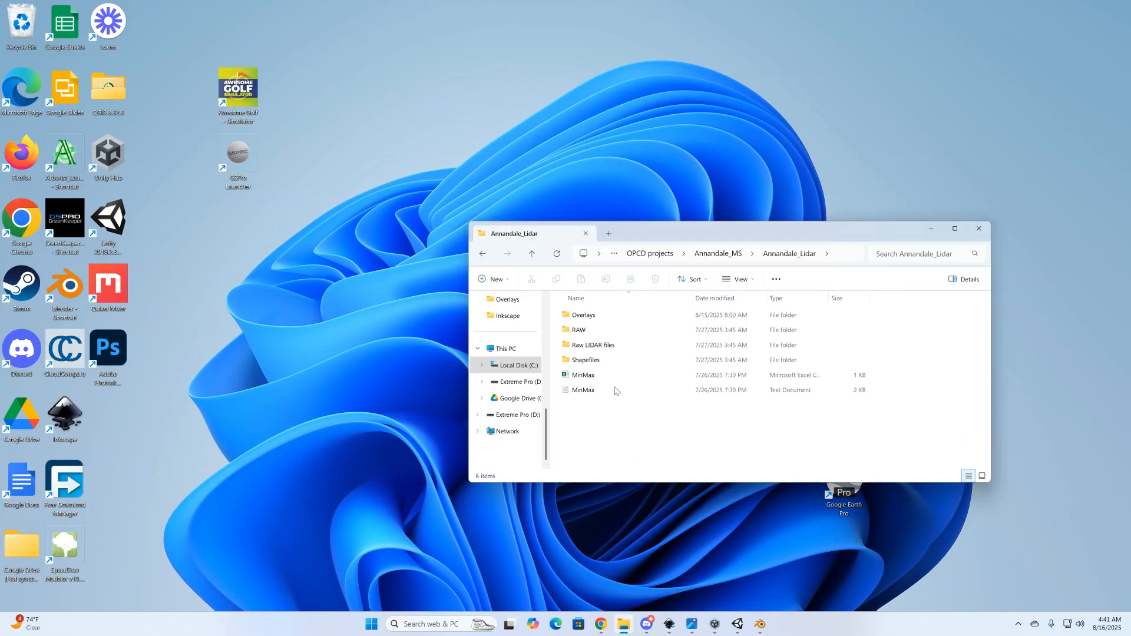
pyautogui.click(582, 334)
pyautogui.doubleClick(581, 332)
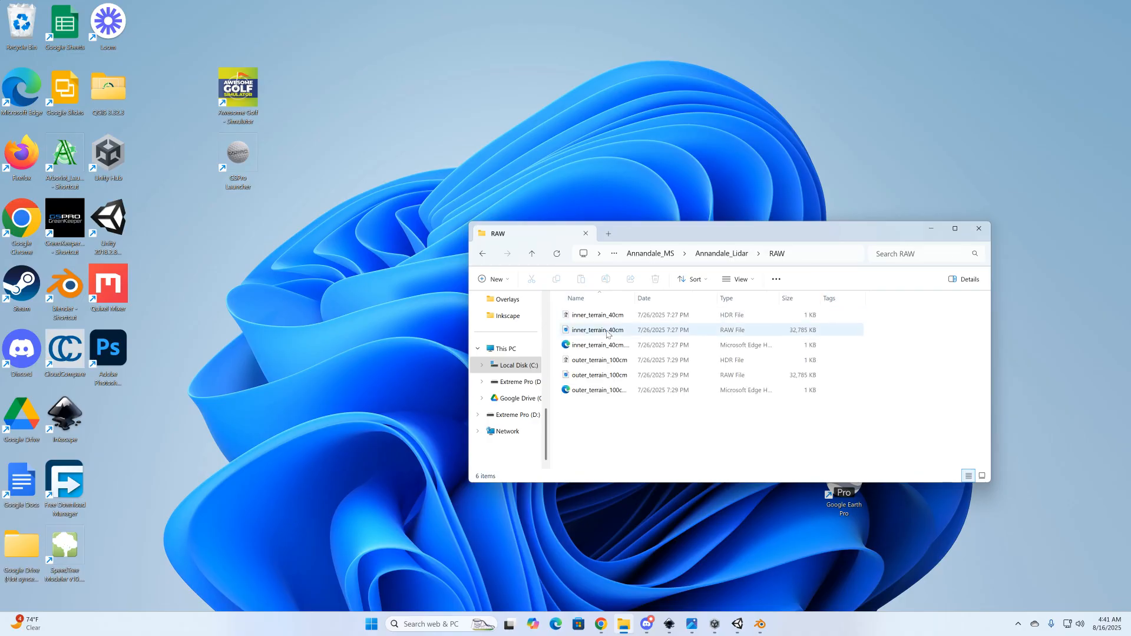
pyautogui.click(532, 255)
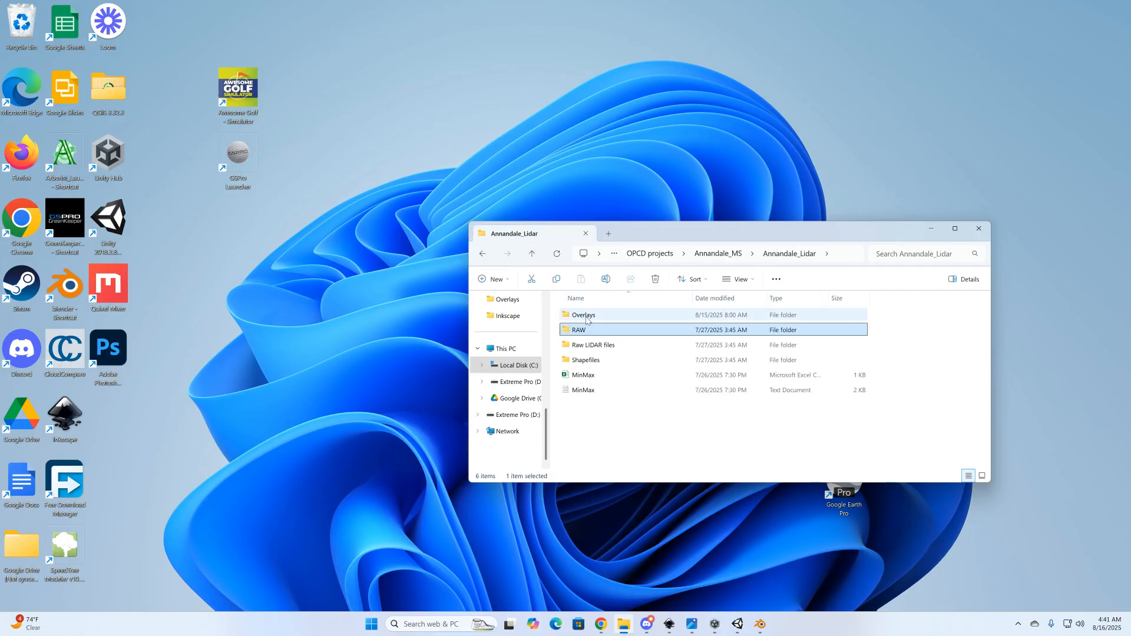
pyautogui.doubleClick(584, 316)
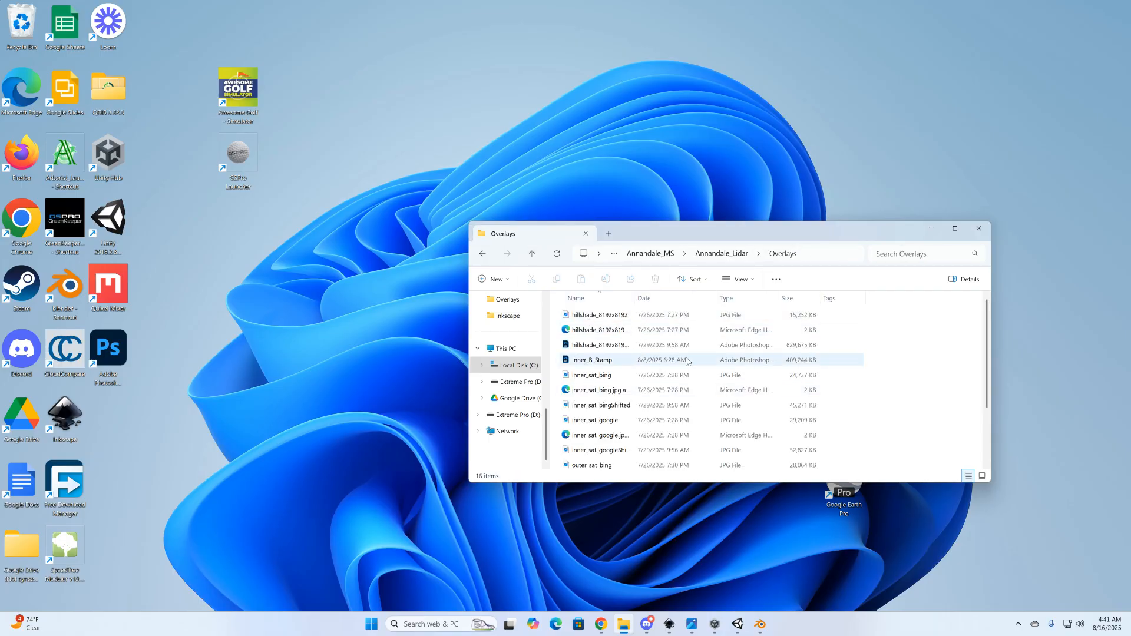
pyautogui.click(532, 255)
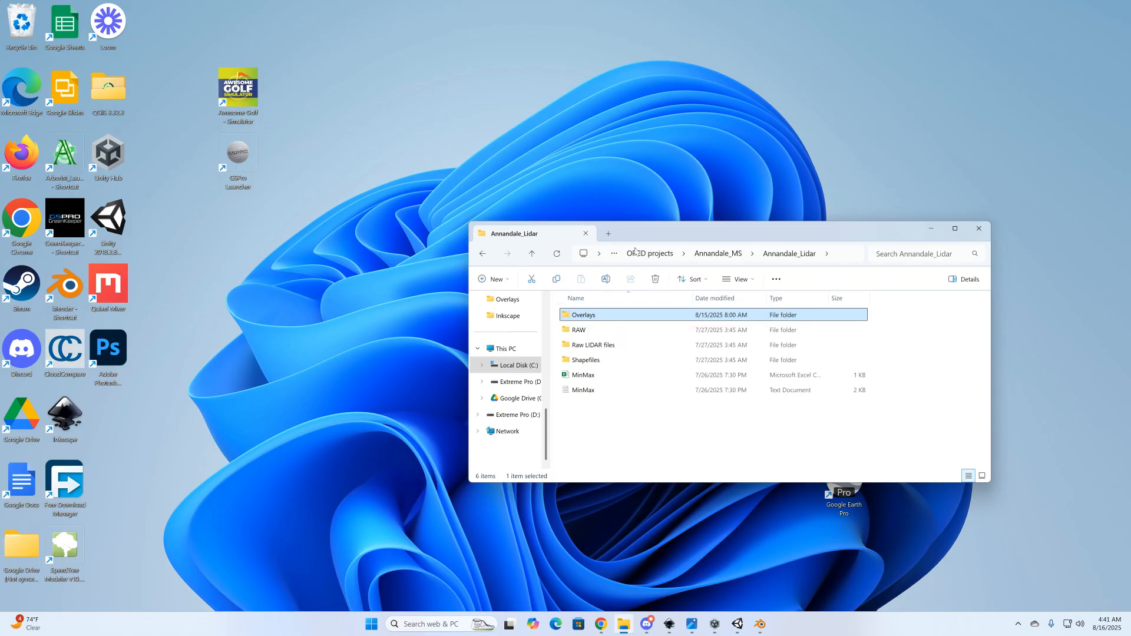
pyautogui.click(931, 229)
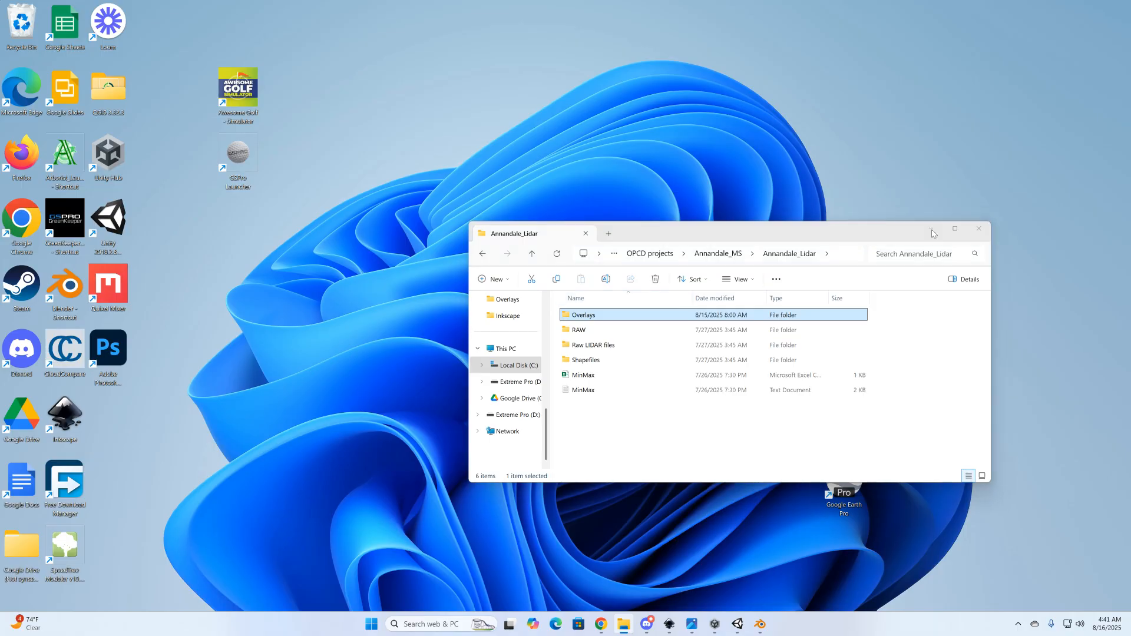
# Switch to Unity and inspect the wireframe of the inner terrain from different angles
pyautogui.moveTo(738, 626)
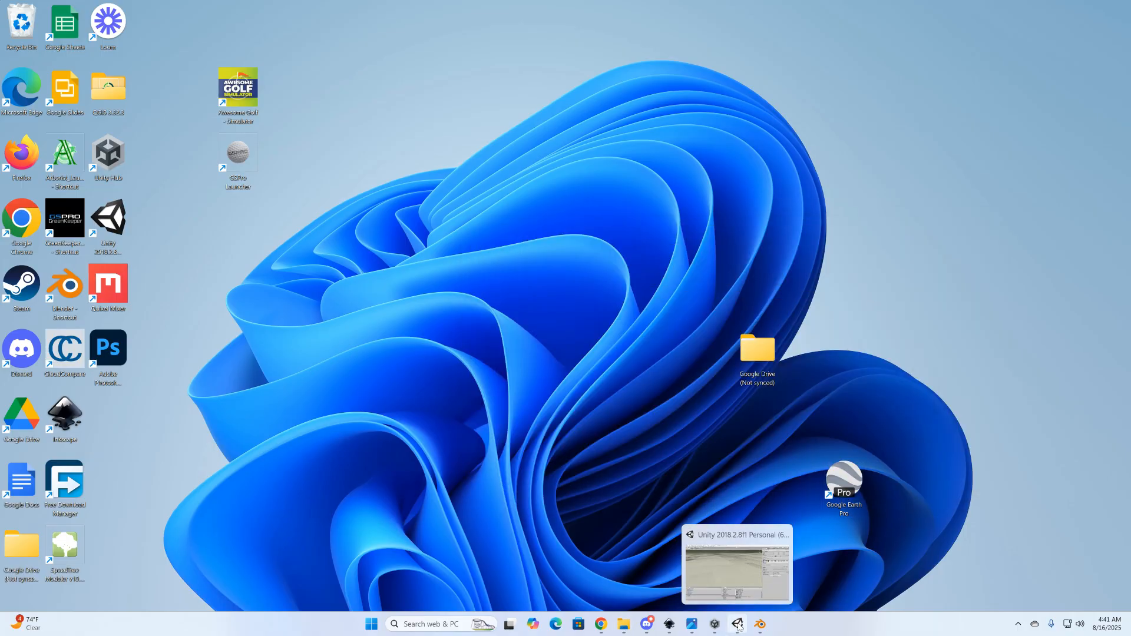
pyautogui.click(738, 626)
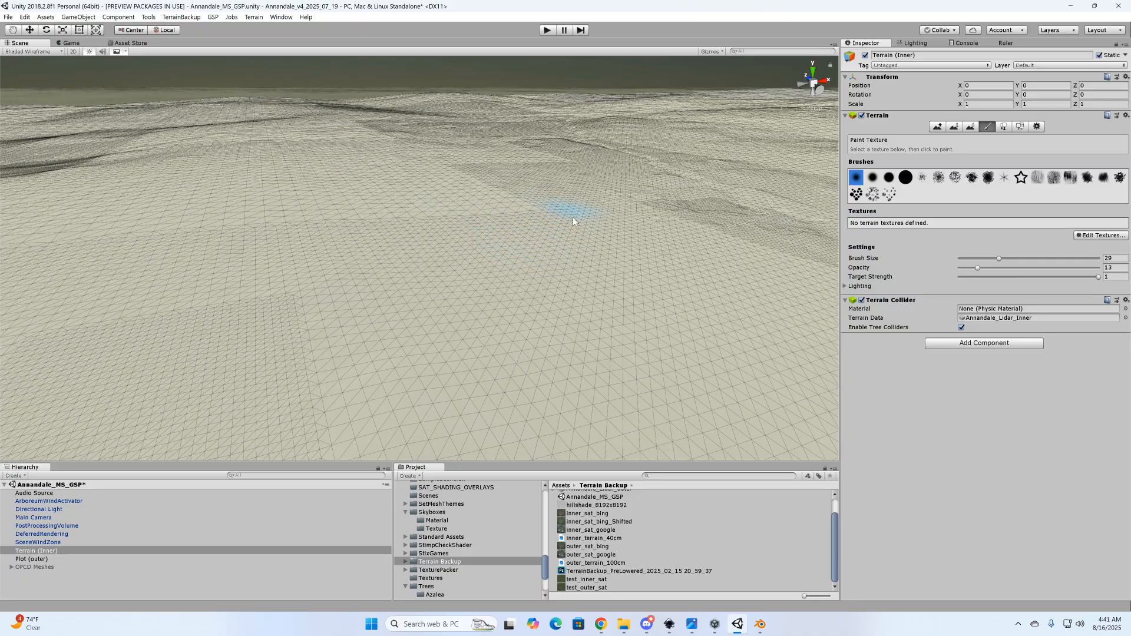
pyautogui.moveTo(649, 213); pyautogui.dragTo(781, 173, button='right')
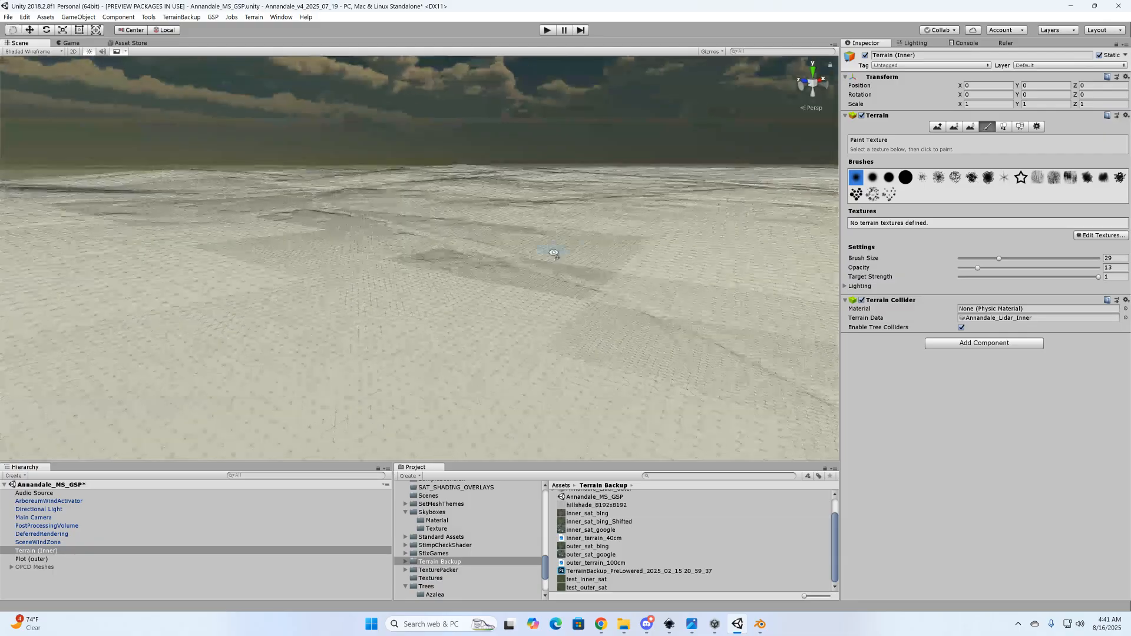
pyautogui.moveTo(555, 253); pyautogui.dragTo(487, 235, button='right')
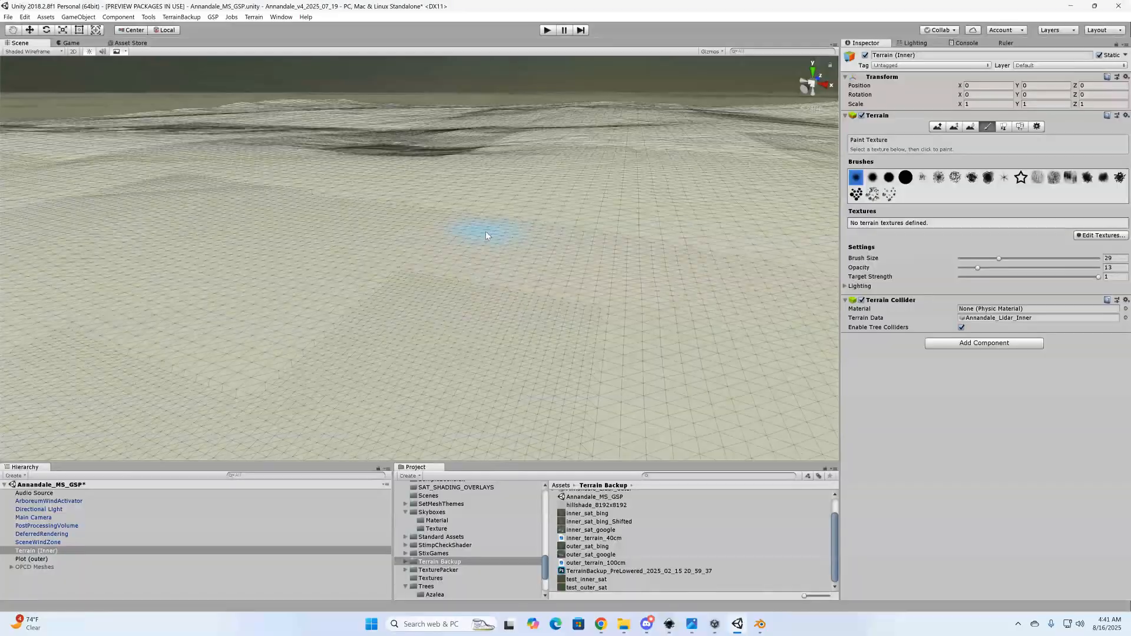
# Add a satellite image from the Terrain Backup folder as the inner terrain's texture, sized 2500 by 2500
pyautogui.click(1099, 236)
pyautogui.click(1082, 233)
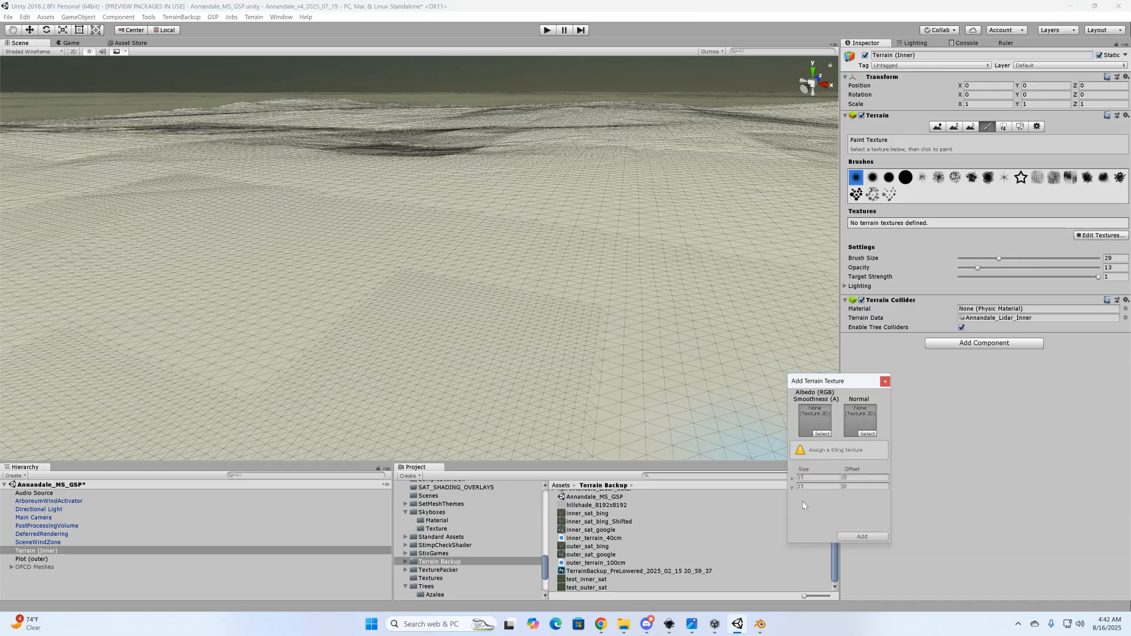
pyautogui.click(811, 478)
pyautogui.write('2500')
pyautogui.click(812, 488)
pyautogui.write('25020')
pyautogui.moveTo(598, 583); pyautogui.dragTo(817, 429)
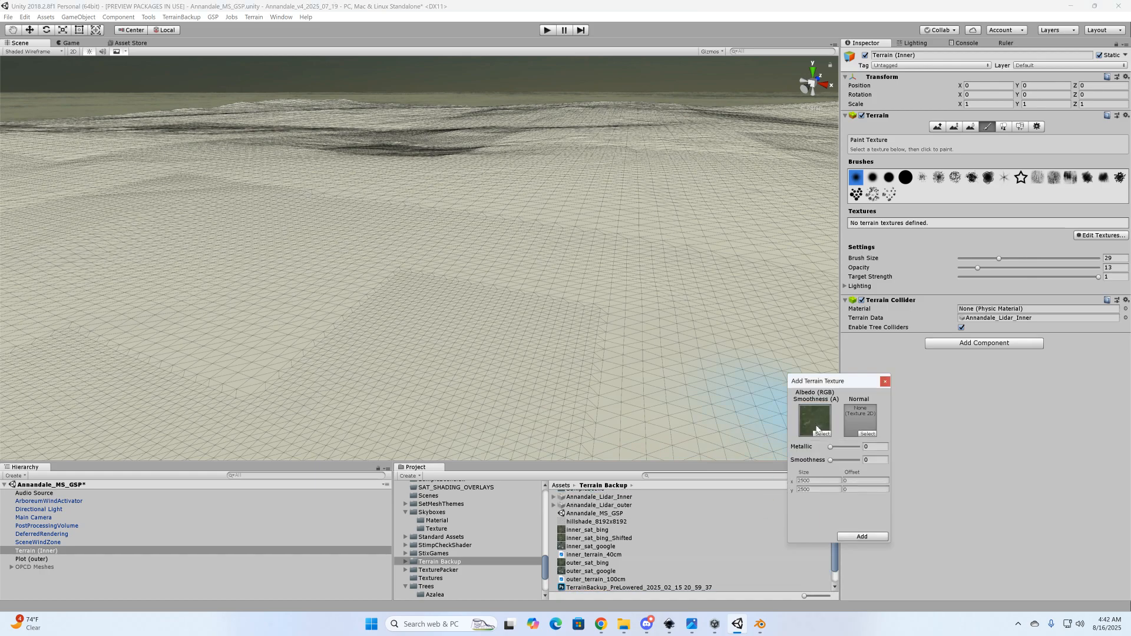
pyautogui.click(871, 538)
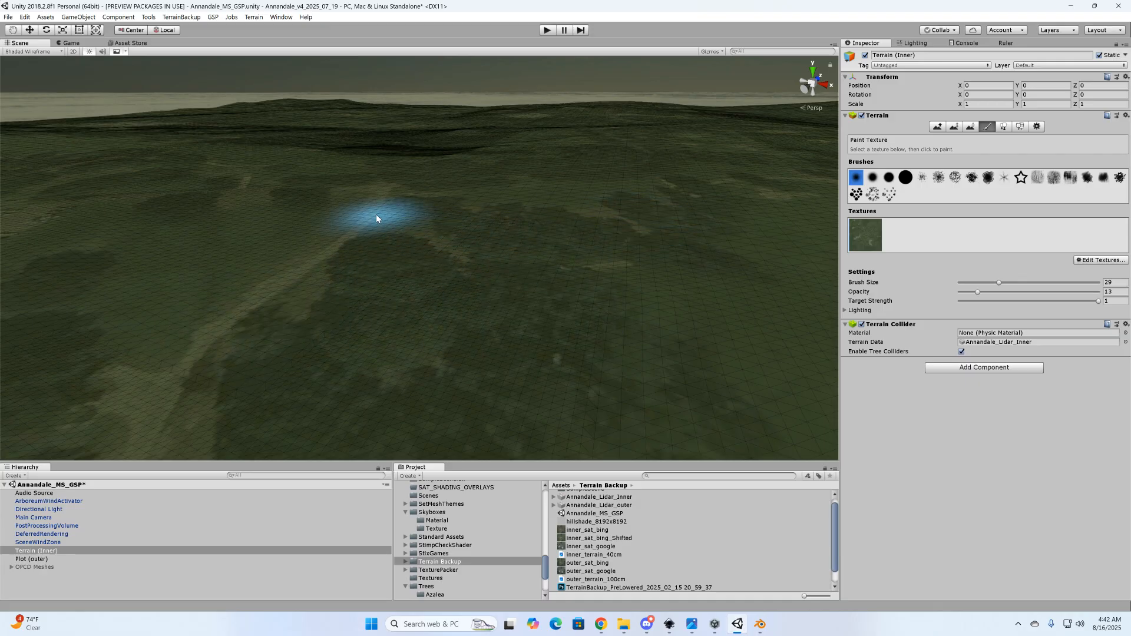
# Set the scene view's shading mode to Shaded and minimize Unity
pyautogui.click(60, 52)
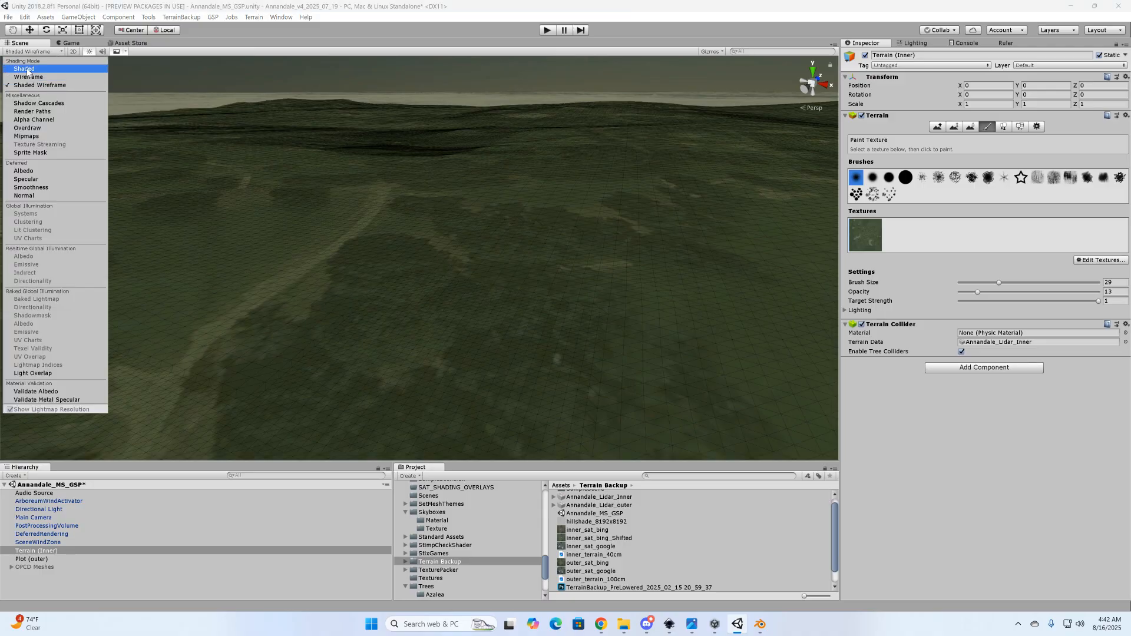
pyautogui.click(24, 69)
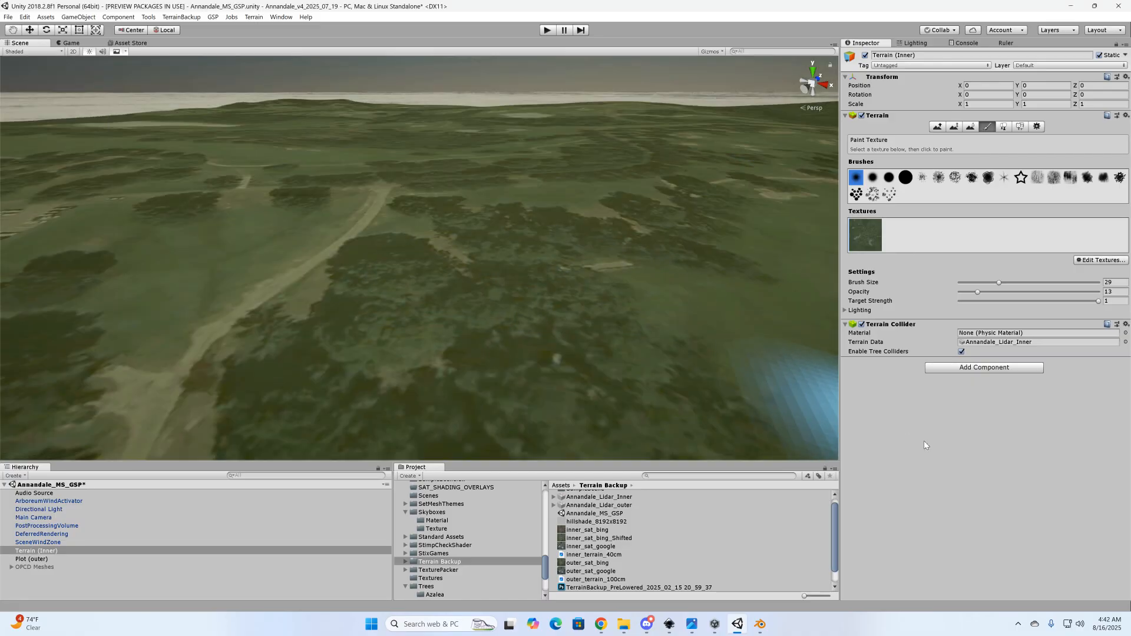
pyautogui.click(1067, 7)
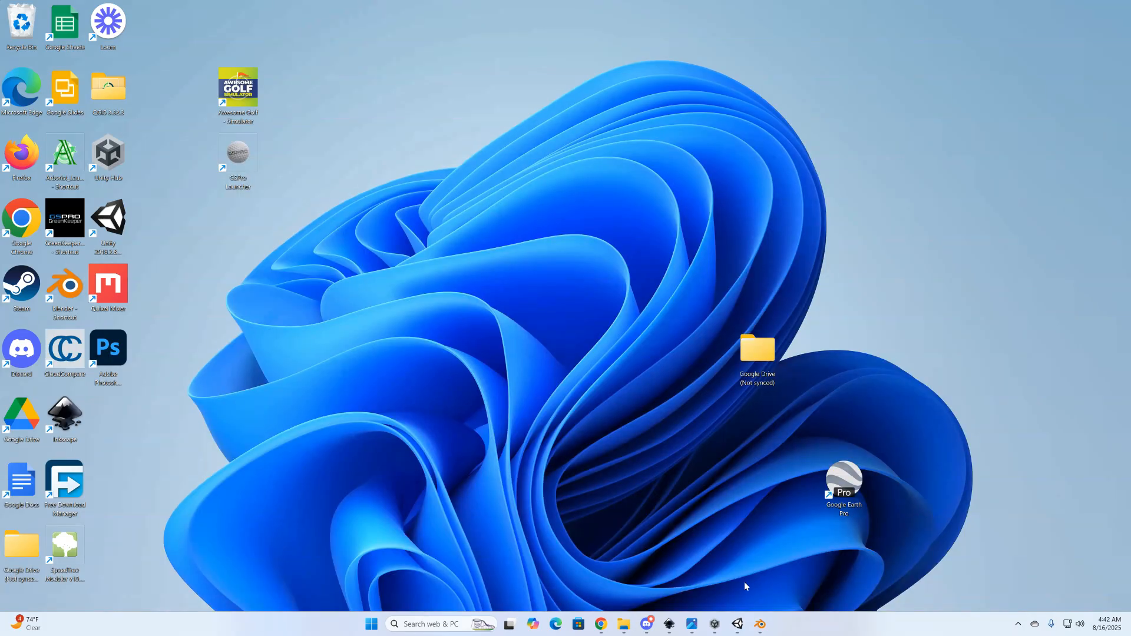
# Switch to Inkscape and examine the traced fairways, greens, bunkers and water in Annandale_MS.svg over the satellite image
pyautogui.click(670, 630)
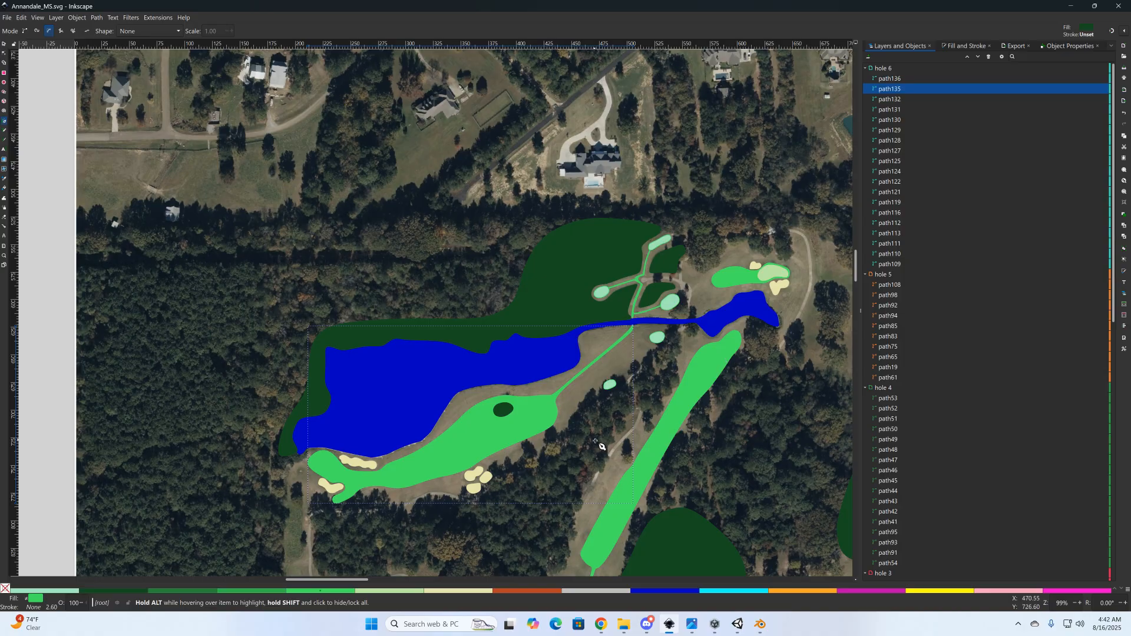
pyautogui.scroll(-3, 602, 454)
pyautogui.scroll(-10, 602, 453)
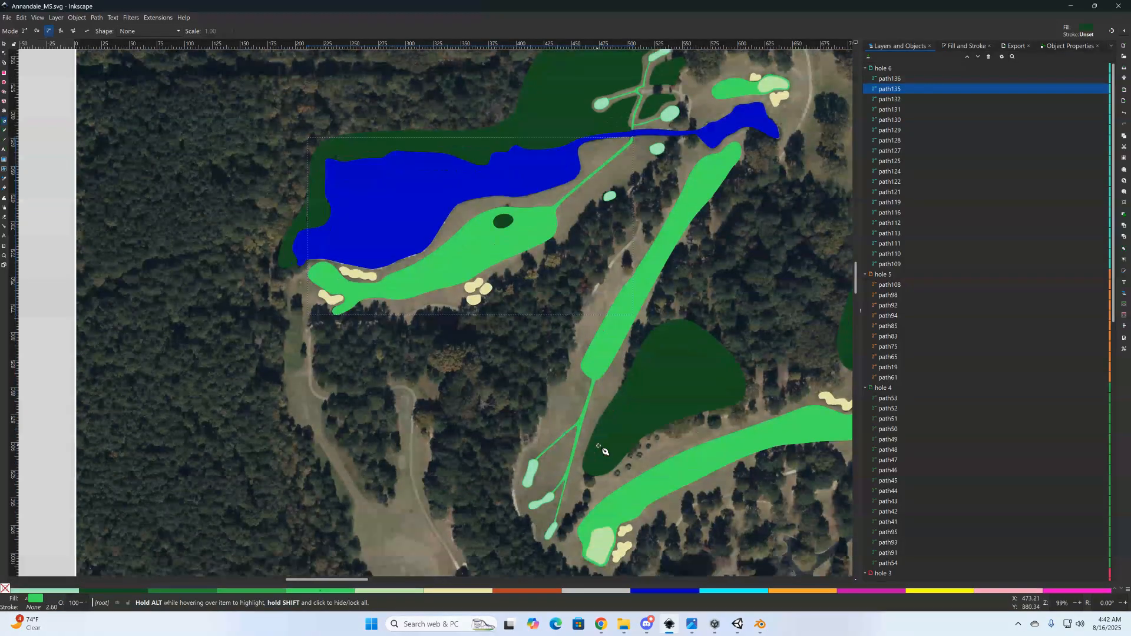
pyautogui.scroll(-2, 675, 424)
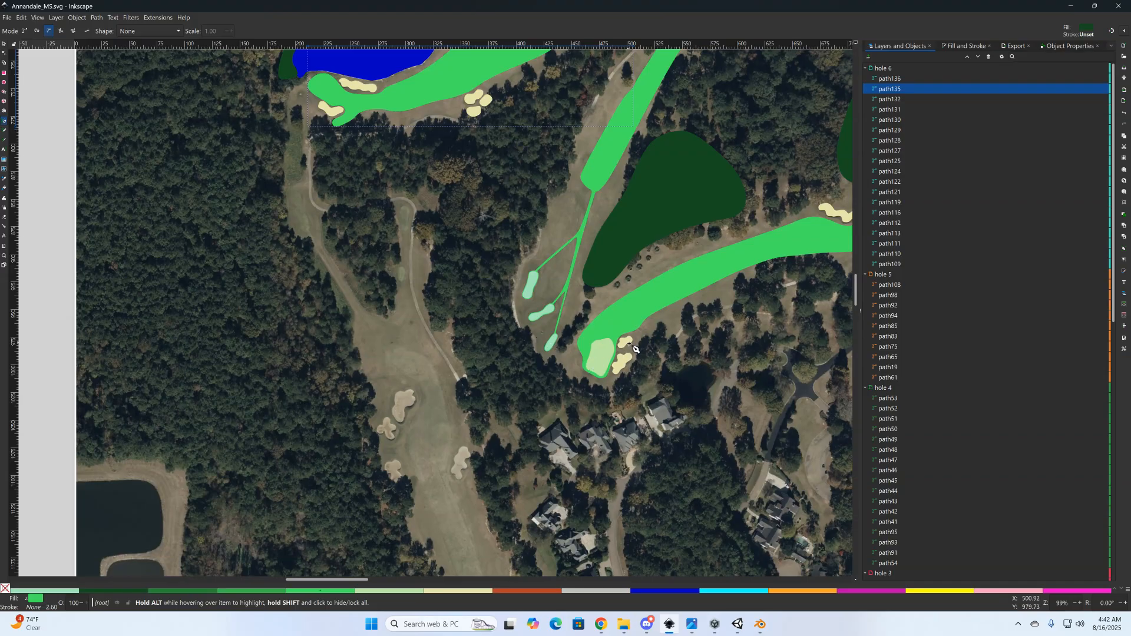
pyautogui.moveTo(551, 191); pyautogui.dragTo(570, 436, button='middle')
pyautogui.moveTo(622, 152); pyautogui.dragTo(624, 207, button='middle')
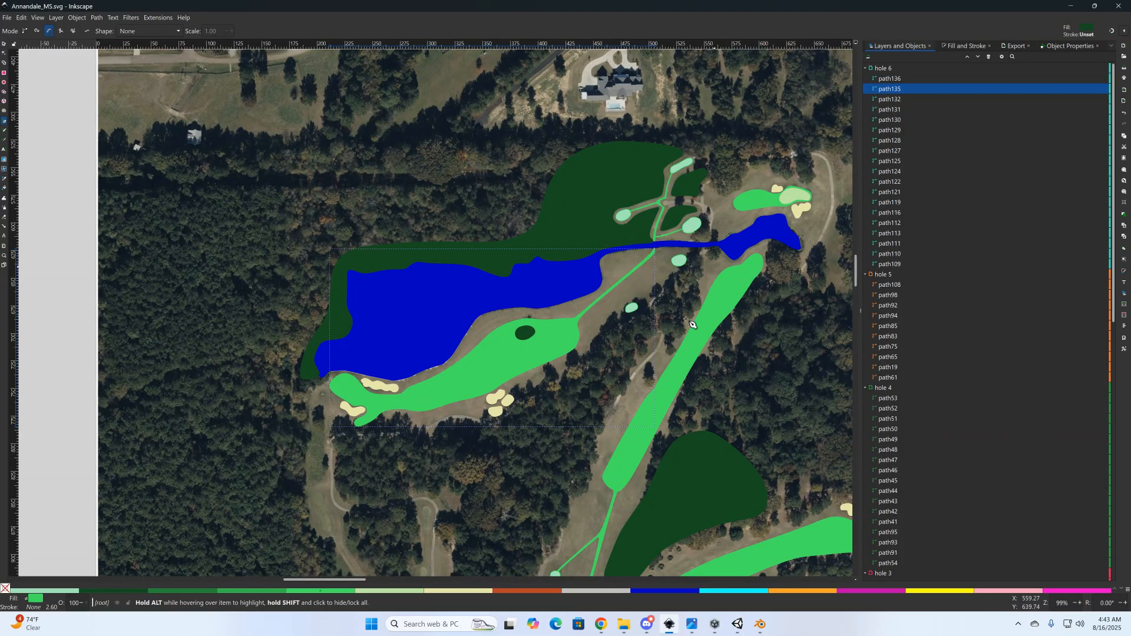
pyautogui.moveTo(545, 512); pyautogui.dragTo(492, 444, button='middle')
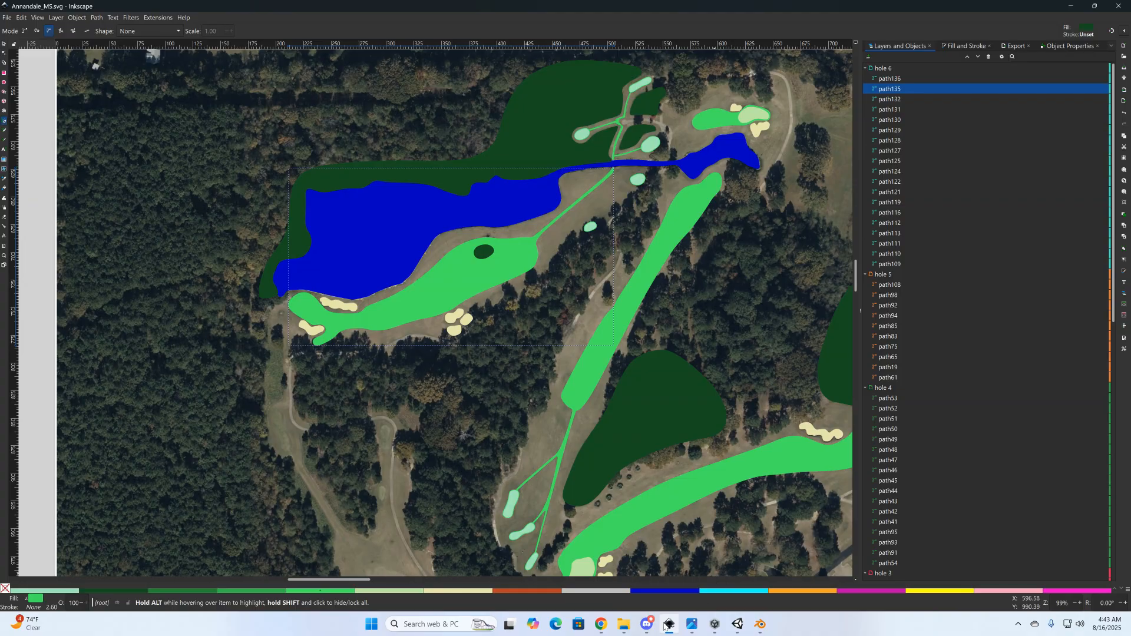
# Switch to Chrome to view the OPCD_V4_SVG_Upload form, and minimize the browser
pyautogui.click(603, 629)
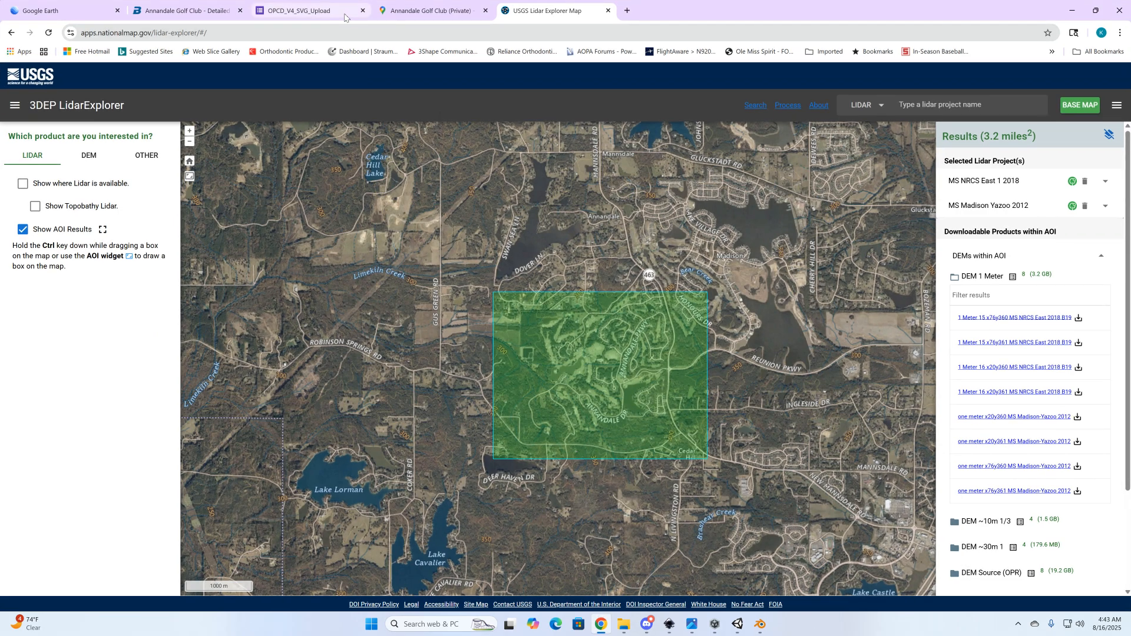
pyautogui.click(302, 14)
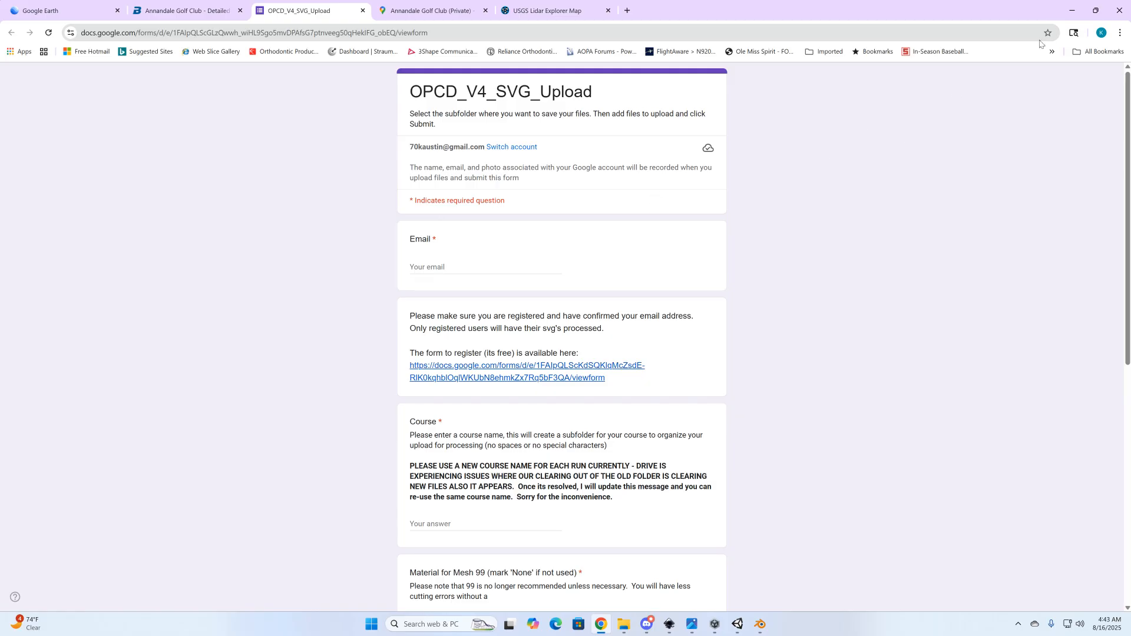
pyautogui.click(1073, 12)
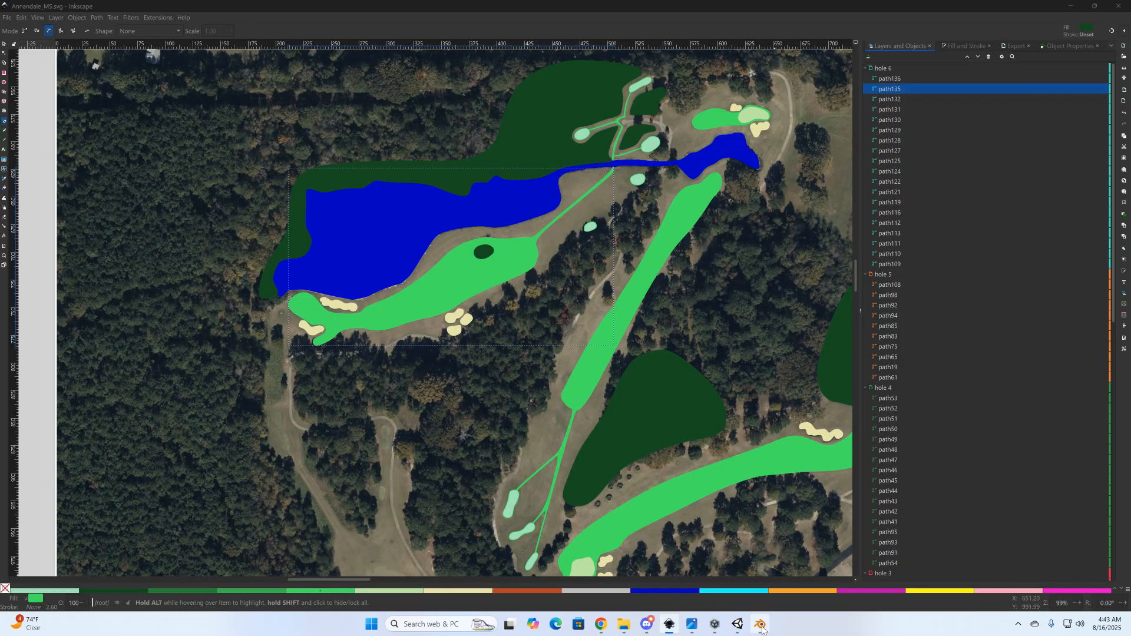
# Switch to Blender to view the converted course meshes and the OPCD Tools, and minimize Blender
pyautogui.moveTo(761, 629)
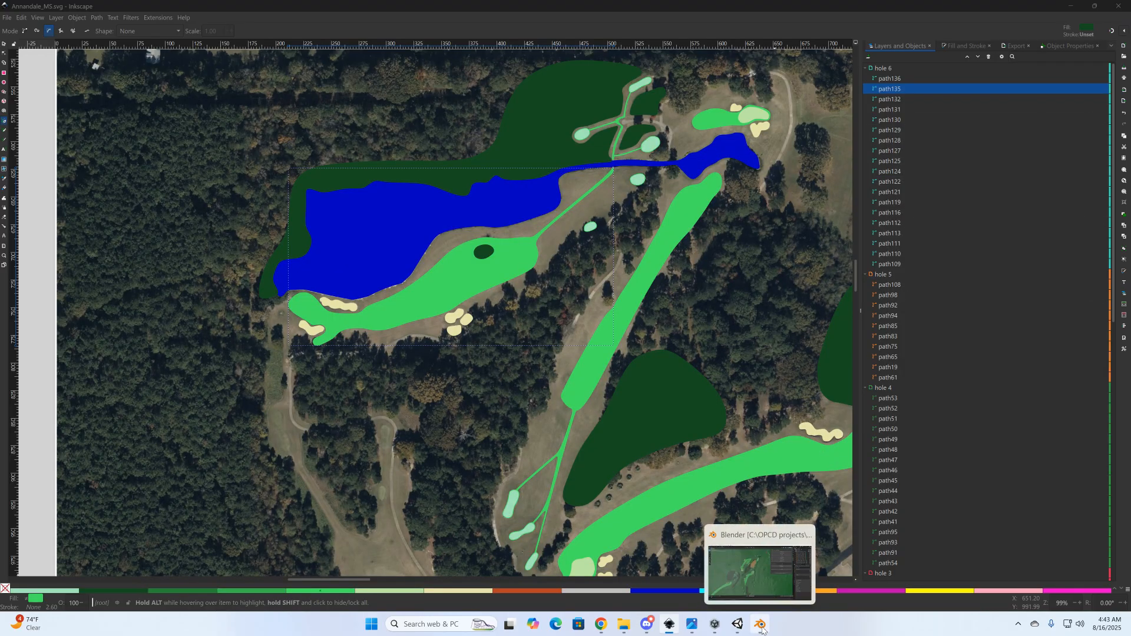
pyautogui.click(762, 628)
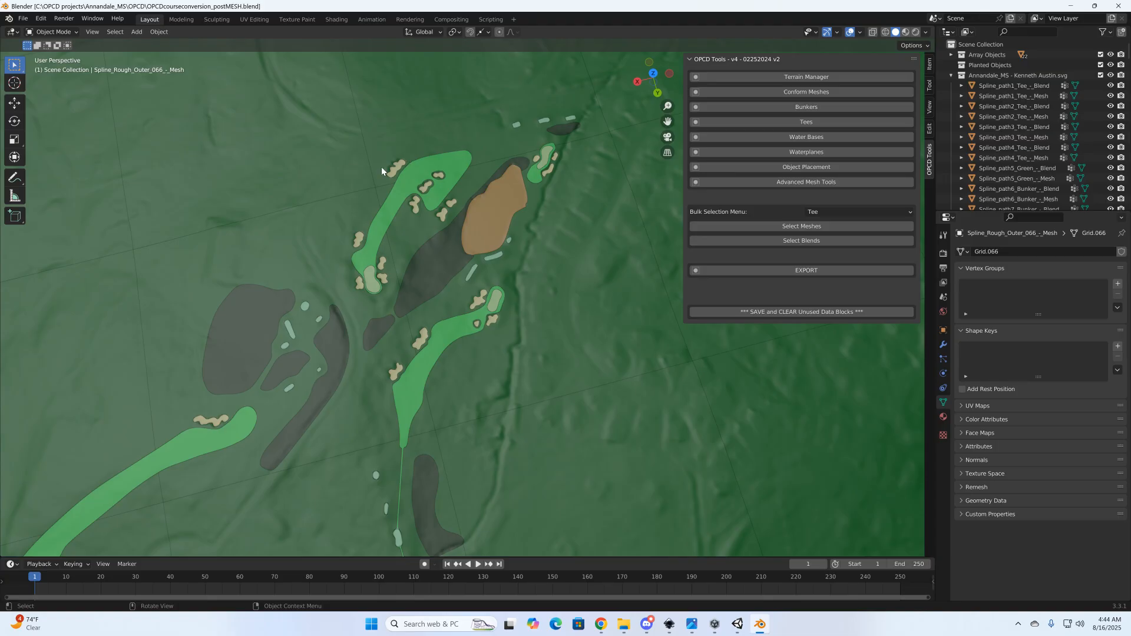
pyautogui.click(1071, 7)
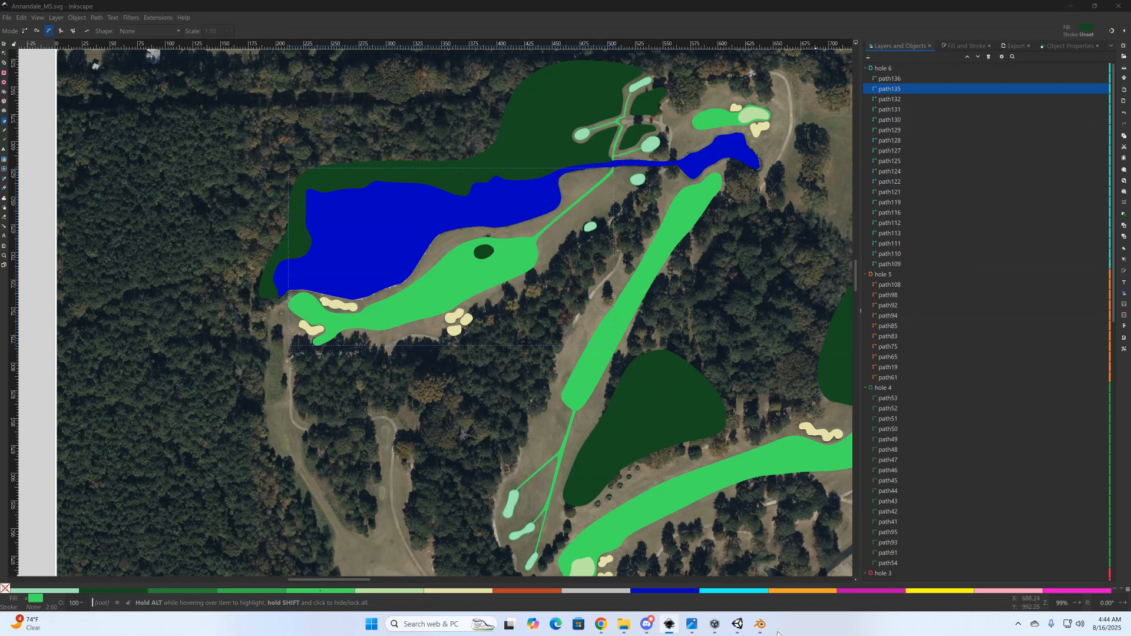
# Switch to Unity, turn off base terrain drawing for Terrain (Inner), and activate the OPCD Meshes object
pyautogui.click(737, 624)
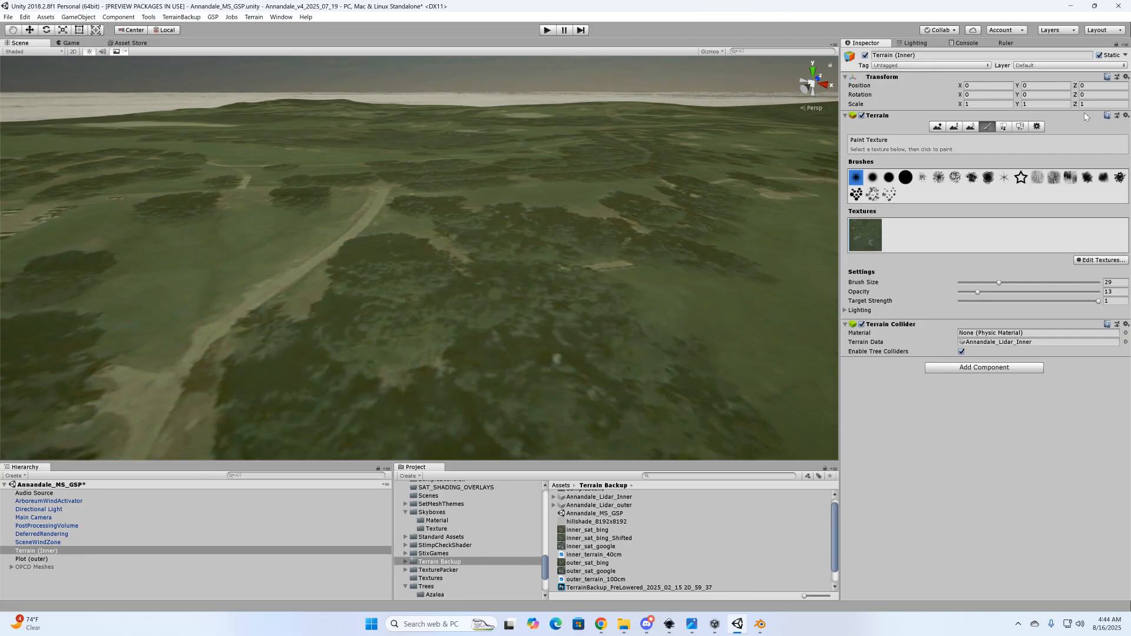
pyautogui.click(1038, 126)
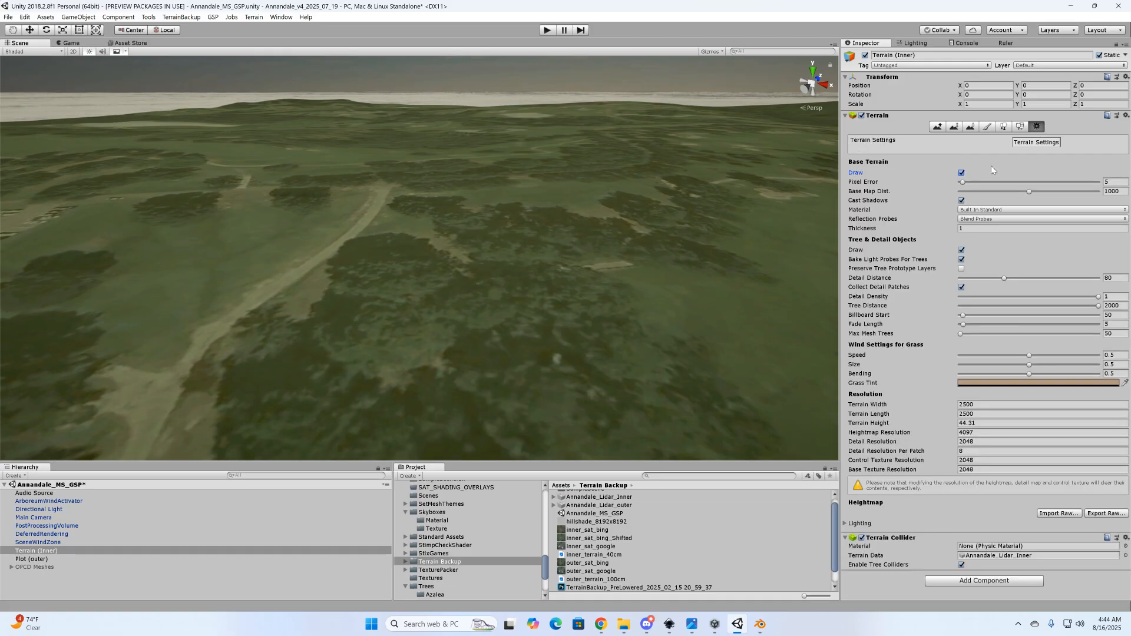
pyautogui.click(962, 174)
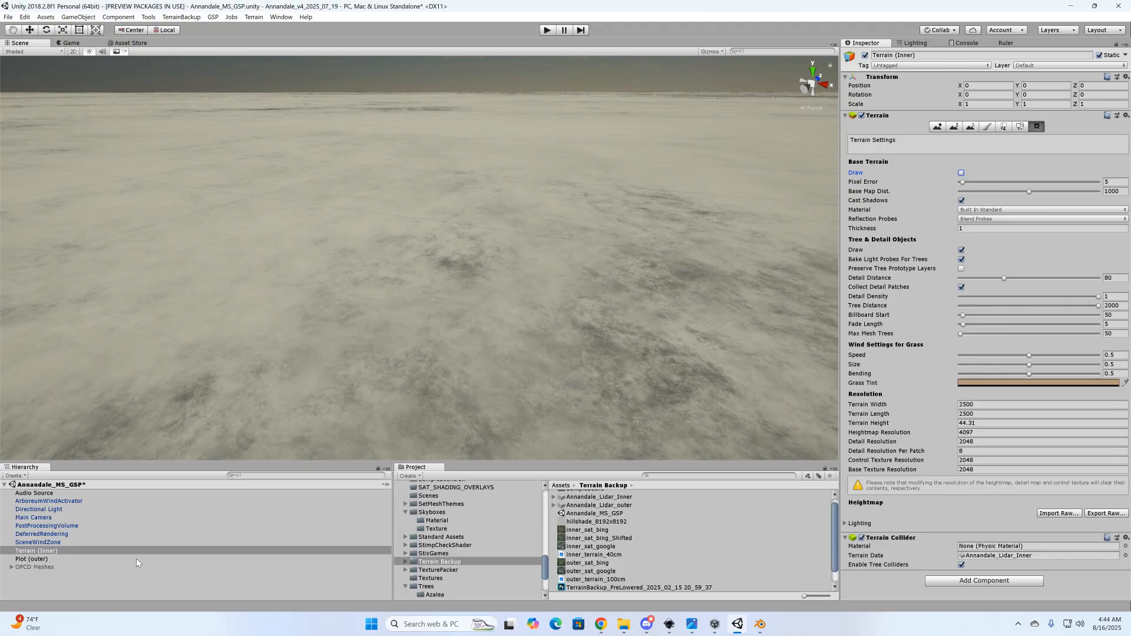
pyautogui.click(30, 567)
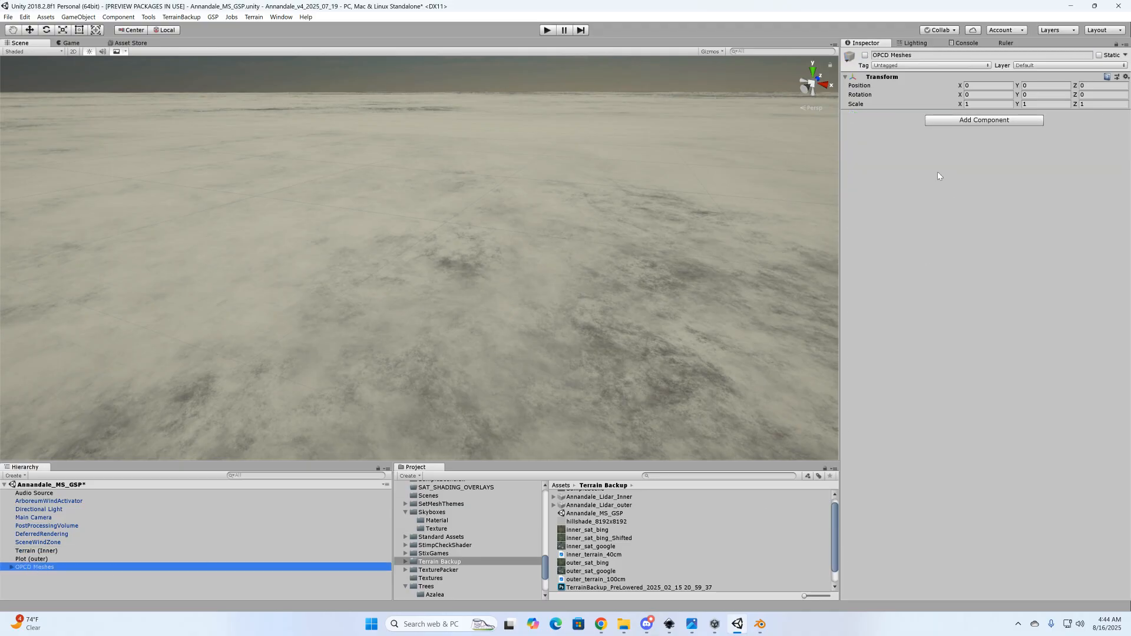
pyautogui.click(865, 55)
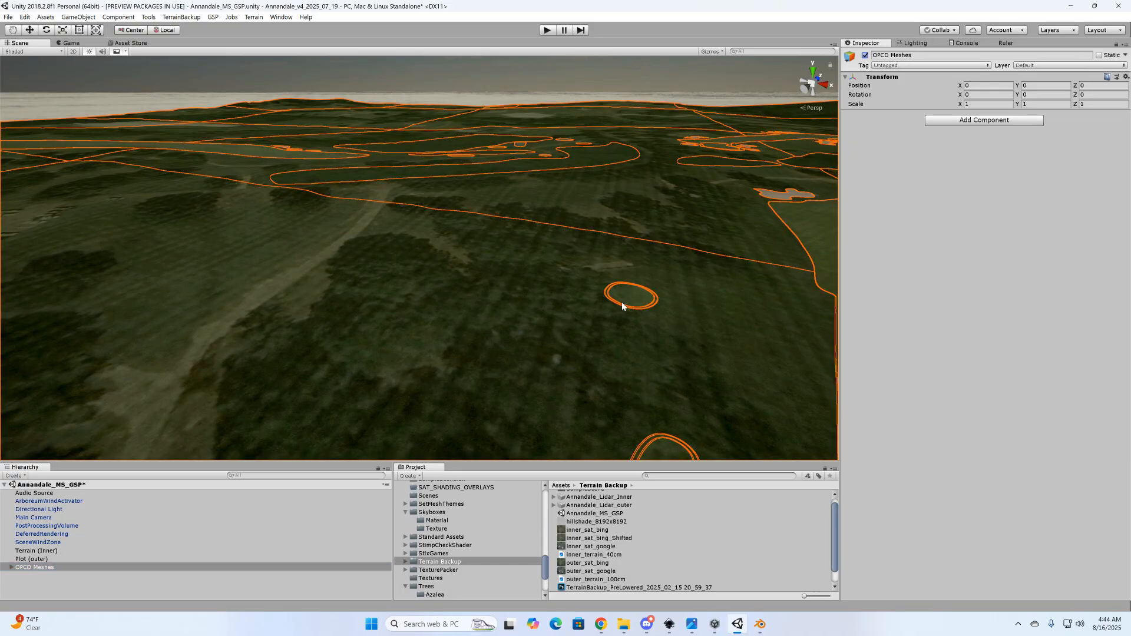
pyautogui.click(681, 76)
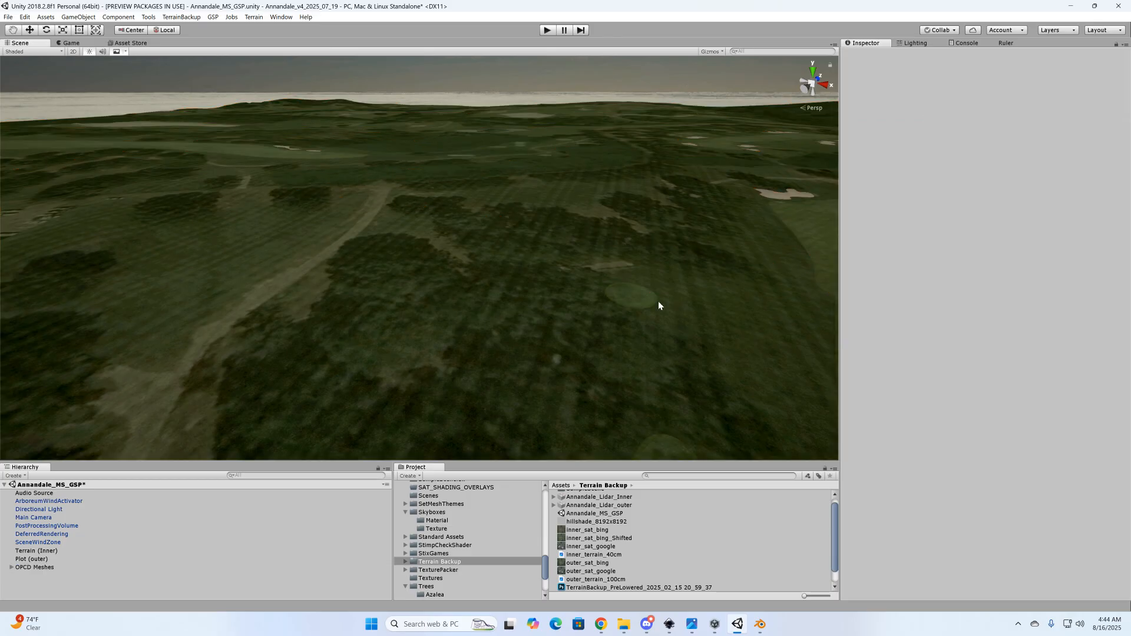
# Fly around the scene to examine the imported fairway, tee, green, bunker and water meshes from close up and above
pyautogui.moveTo(508, 387); pyautogui.dragTo(659, 366, button='right')
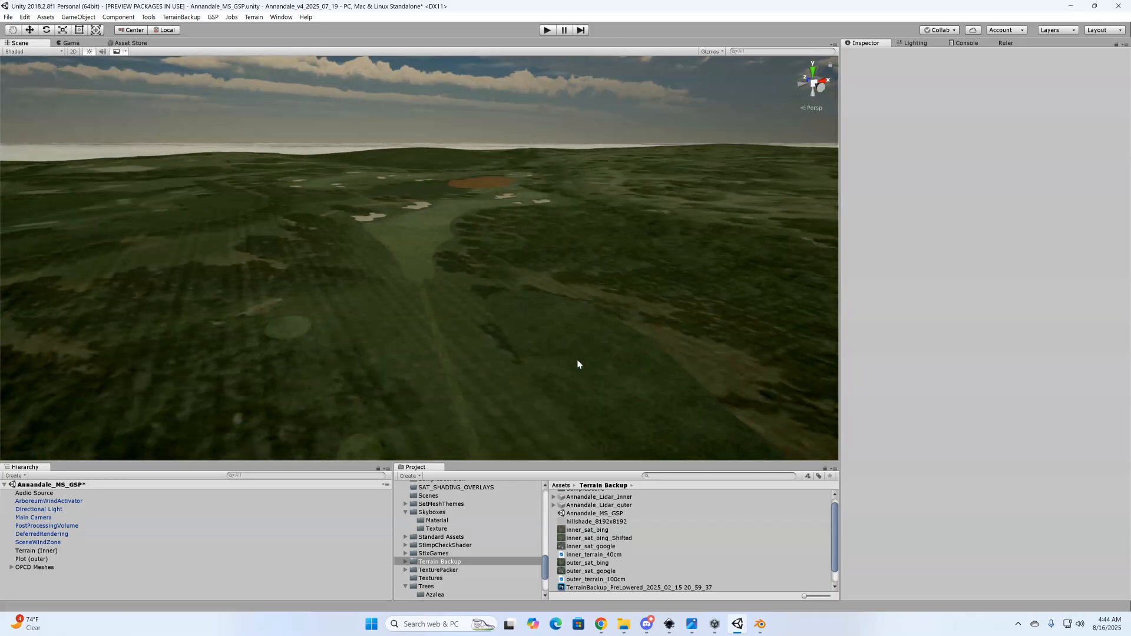
pyautogui.moveTo(577, 361); pyautogui.dragTo(611, 399, button='right')
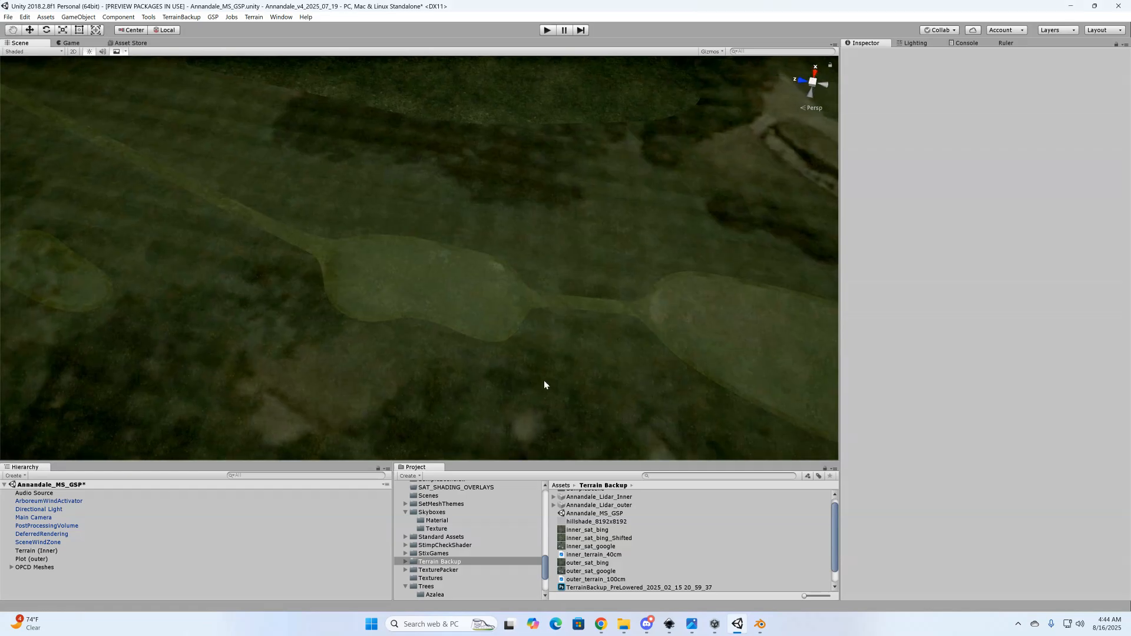
pyautogui.moveTo(544, 385); pyautogui.dragTo(438, 368, button='right')
pyautogui.press('w')
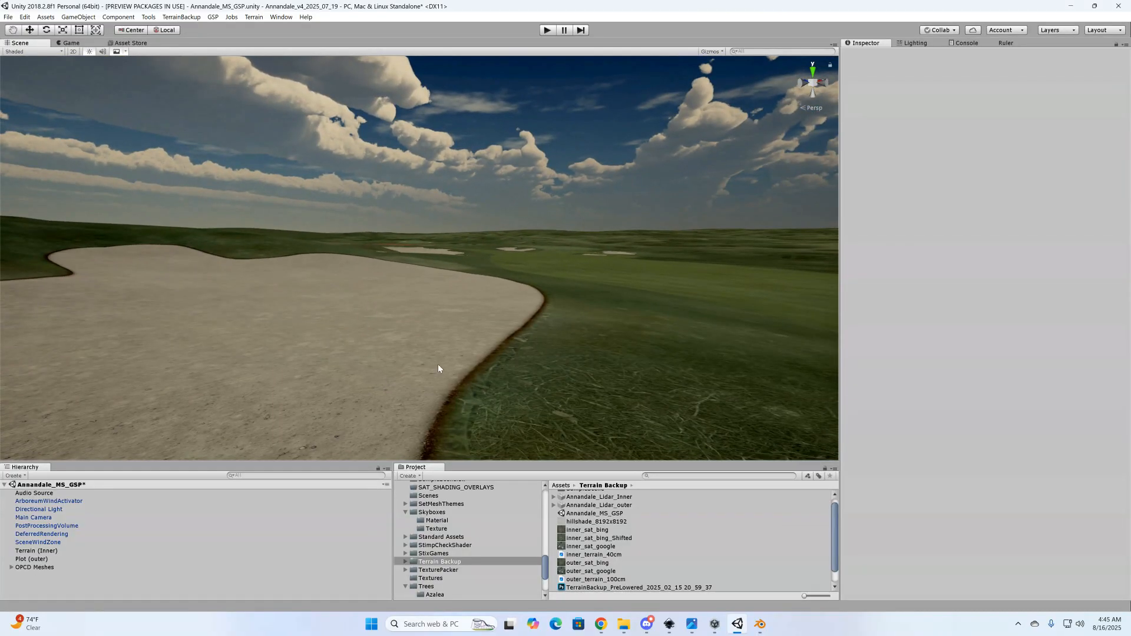
pyautogui.press('w')
pyautogui.moveTo(323, 334); pyautogui.dragTo(557, 335, button='right')
pyautogui.press('s')
pyautogui.press('w')
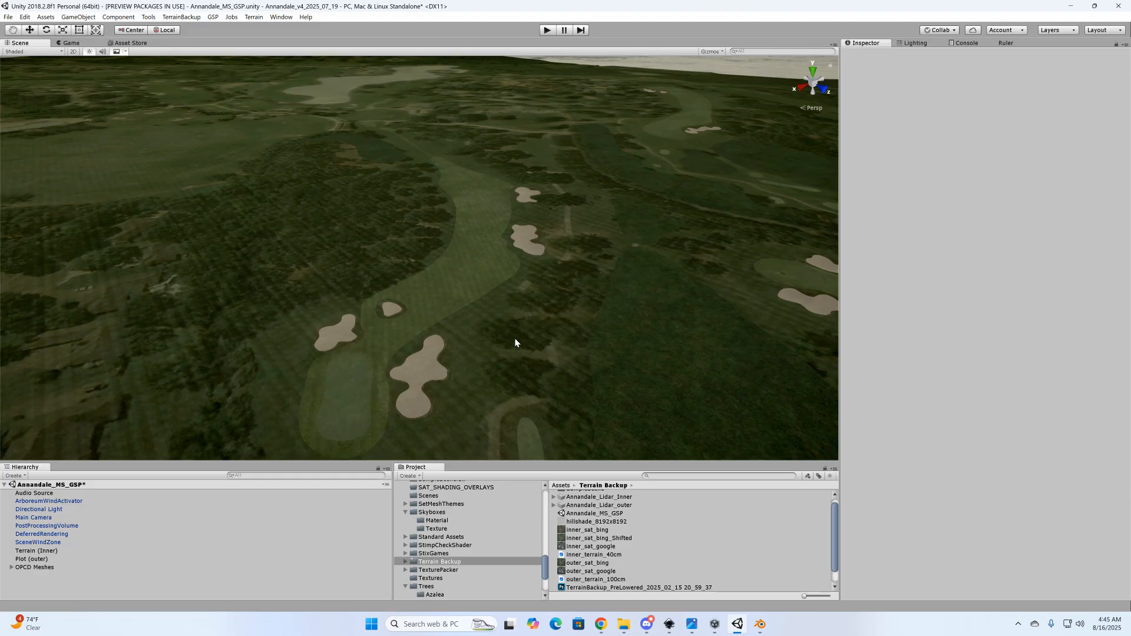
pyautogui.moveTo(535, 336); pyautogui.dragTo(522, 254, button='right')
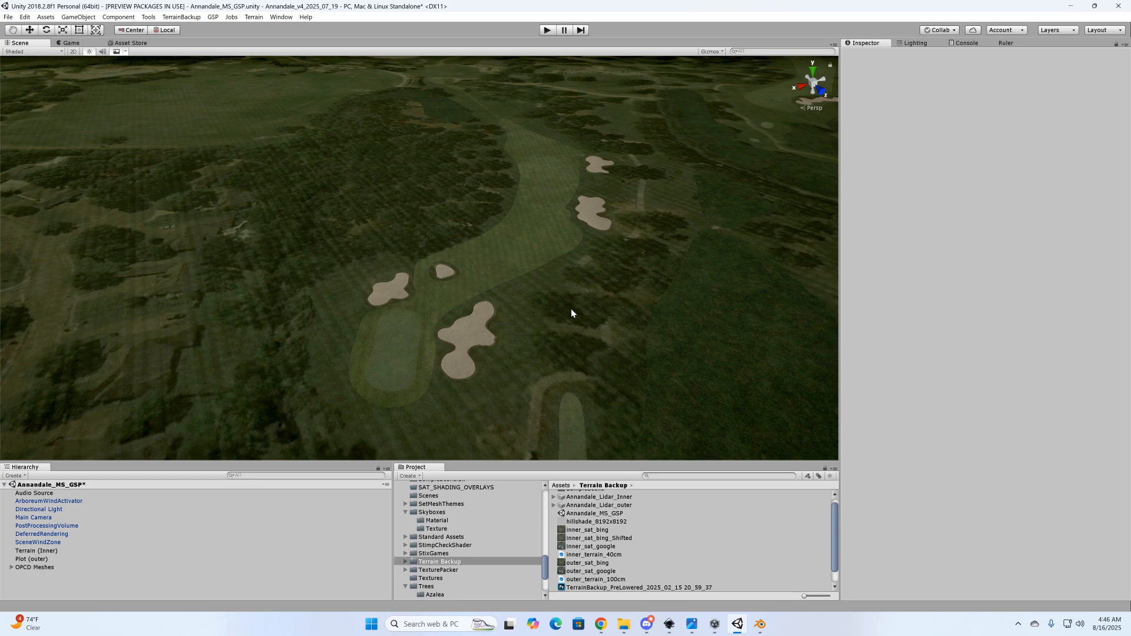
pyautogui.moveTo(571, 309); pyautogui.dragTo(532, 334, button='right')
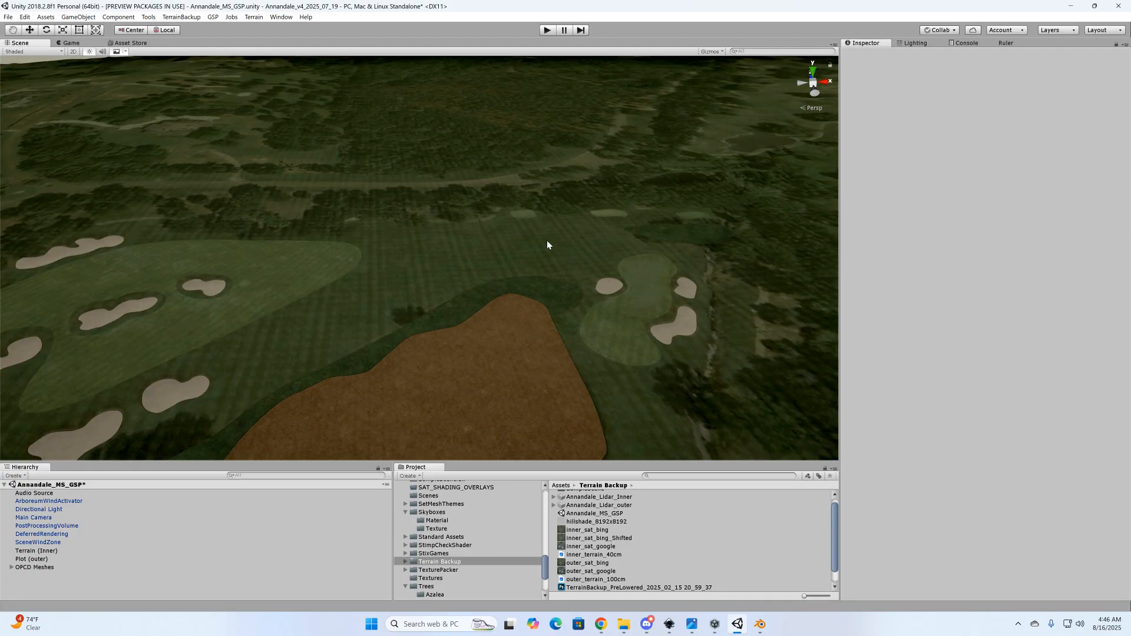
pyautogui.moveTo(548, 244); pyautogui.dragTo(477, 257, button='right')
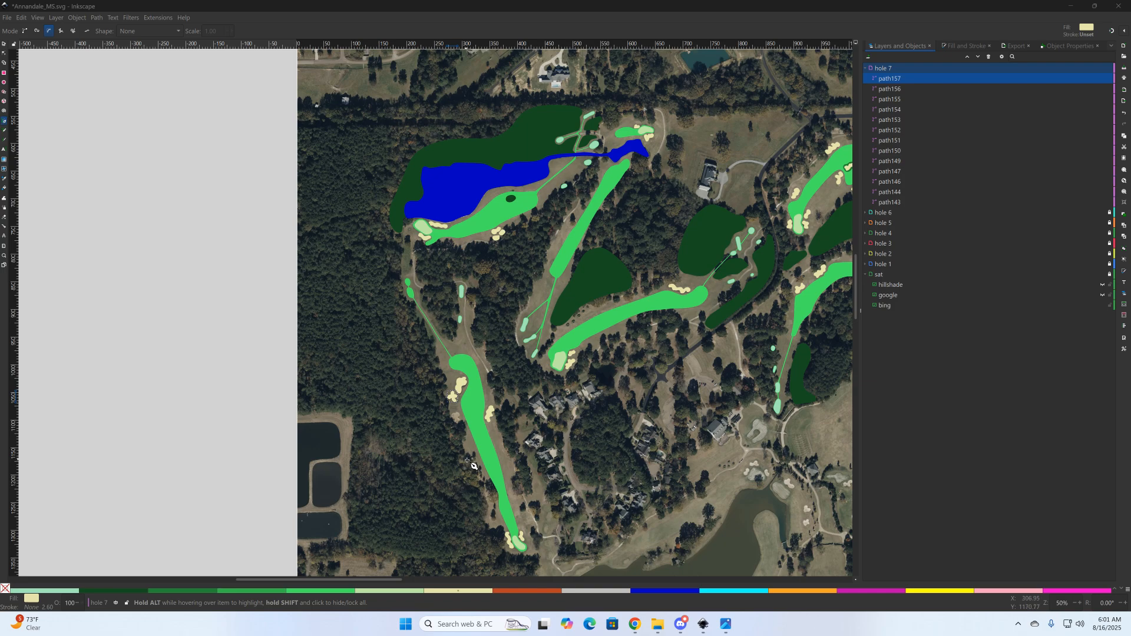
# In Inkscape, compare the untraced tree-covered bunker beside the hole 7 fairway on the google, hillshade and bing layers
pyautogui.keyDown('ctrl'); pyautogui.scroll(7, 473, 465); pyautogui.keyUp('ctrl')
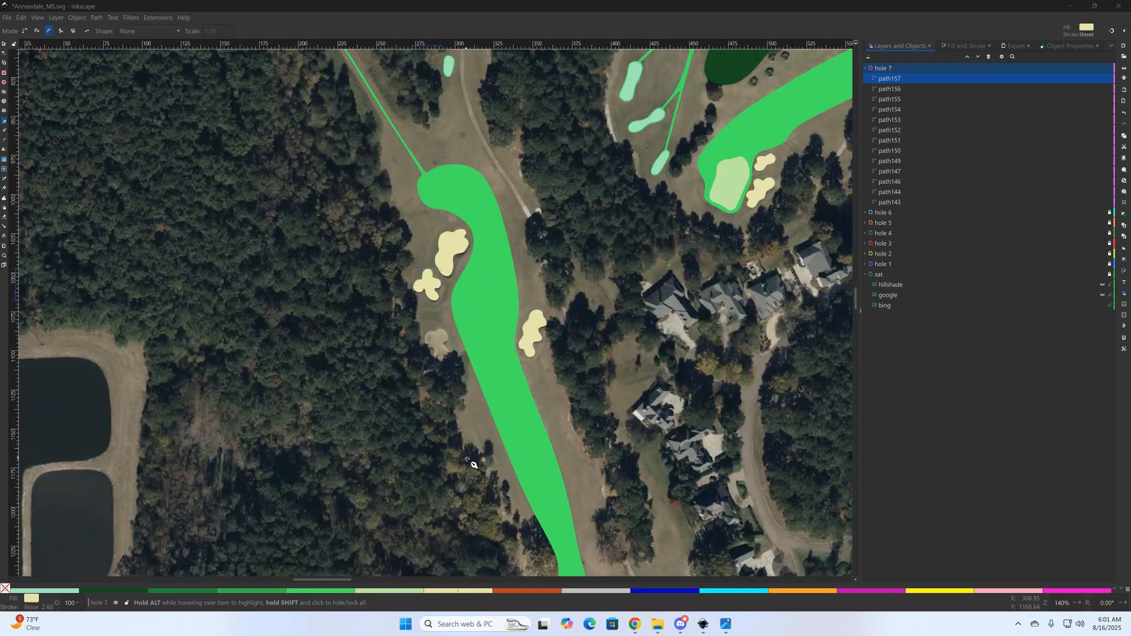
pyautogui.scroll(6, 462, 341)
pyautogui.hscroll(-2, 501, 354)
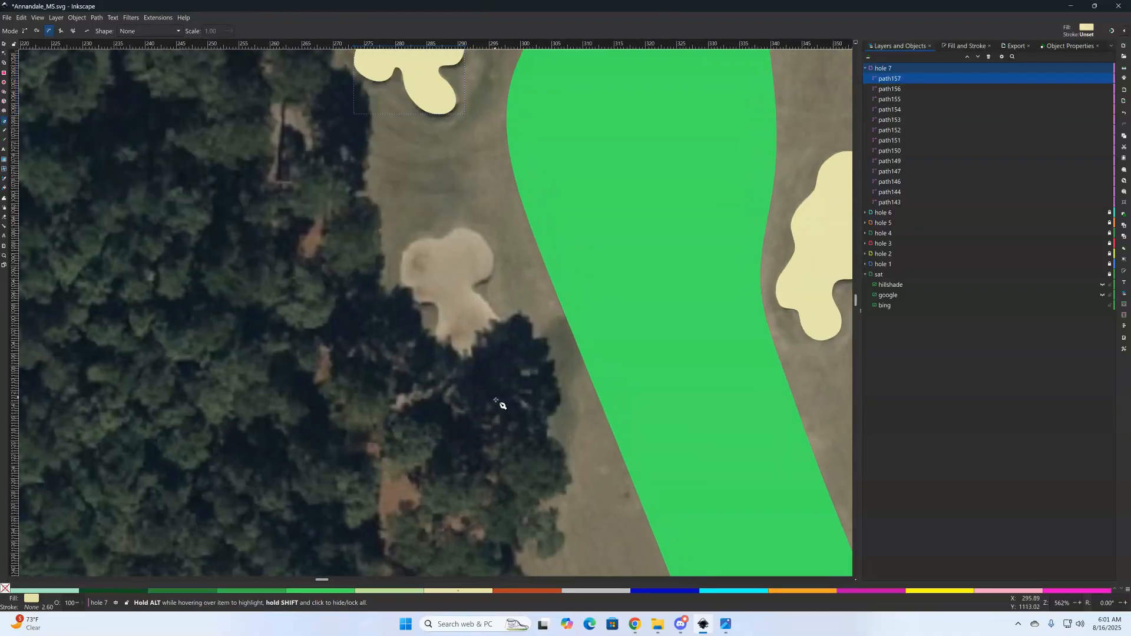
pyautogui.moveTo(500, 403); pyautogui.dragTo(530, 479, button='middle')
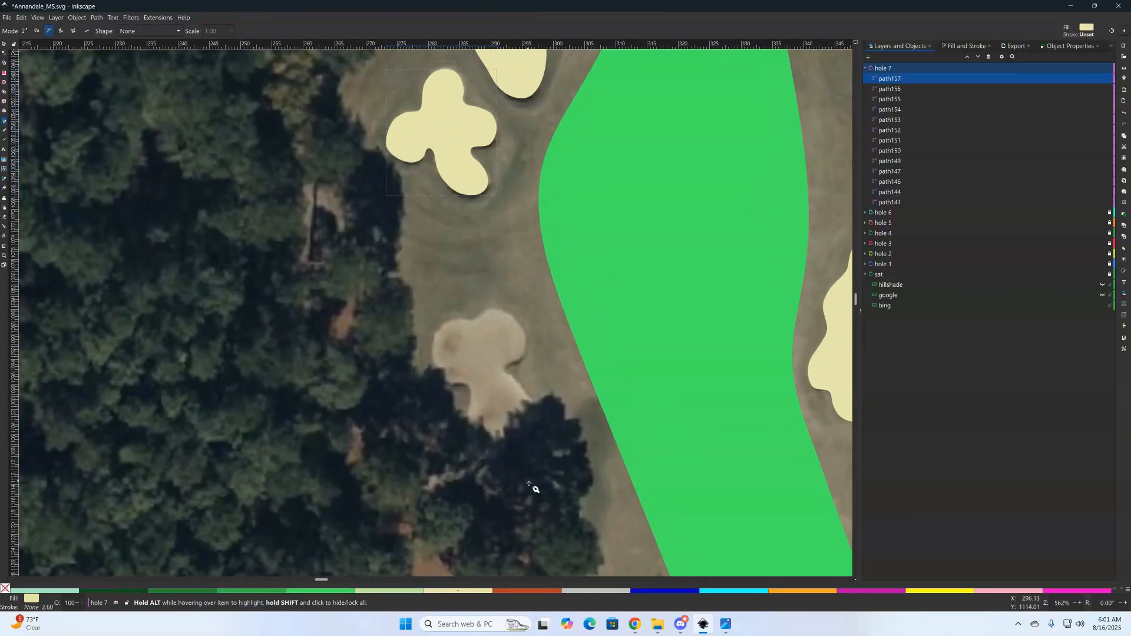
pyautogui.keyDown('ctrl'); pyautogui.scroll(1, 530, 478); pyautogui.keyUp('ctrl')
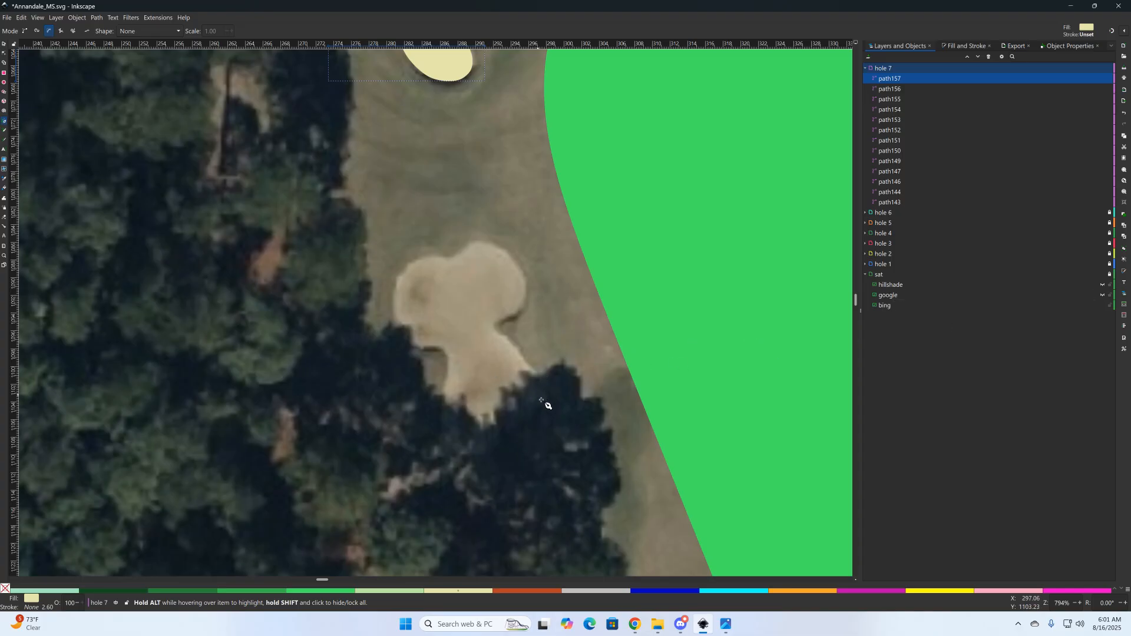
pyautogui.click(1103, 296)
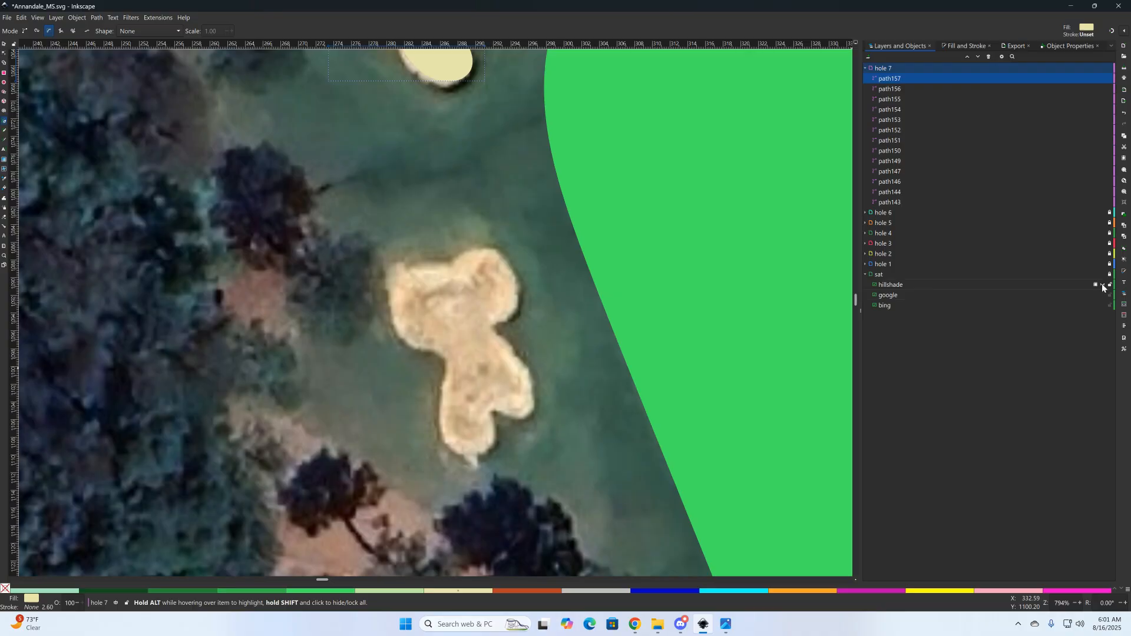
pyautogui.click(1102, 285)
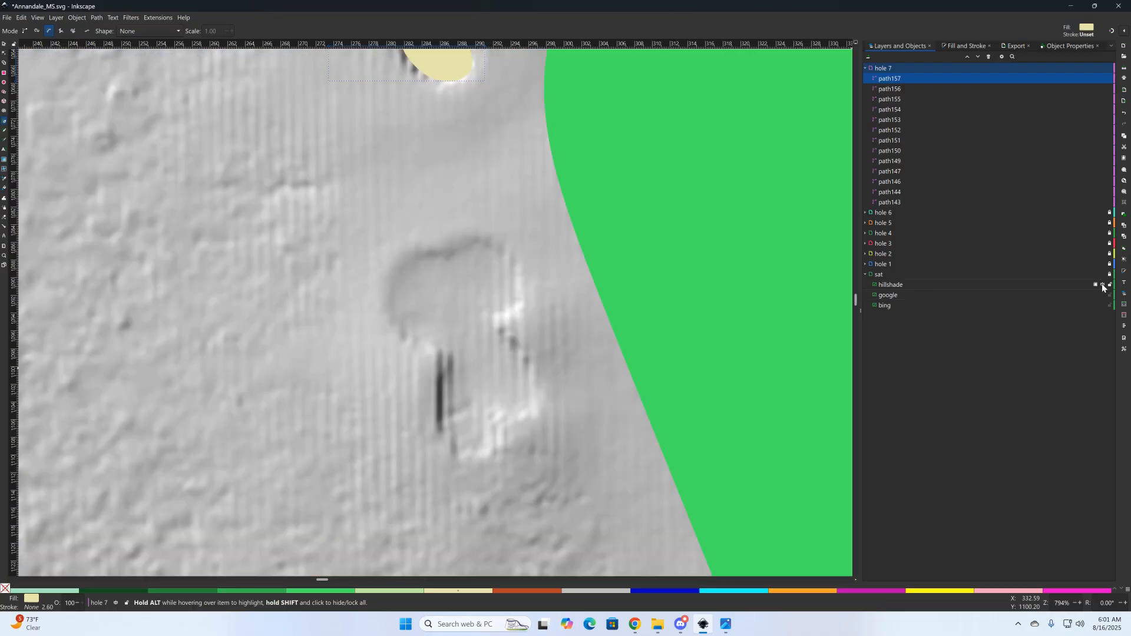
pyautogui.click(1103, 286)
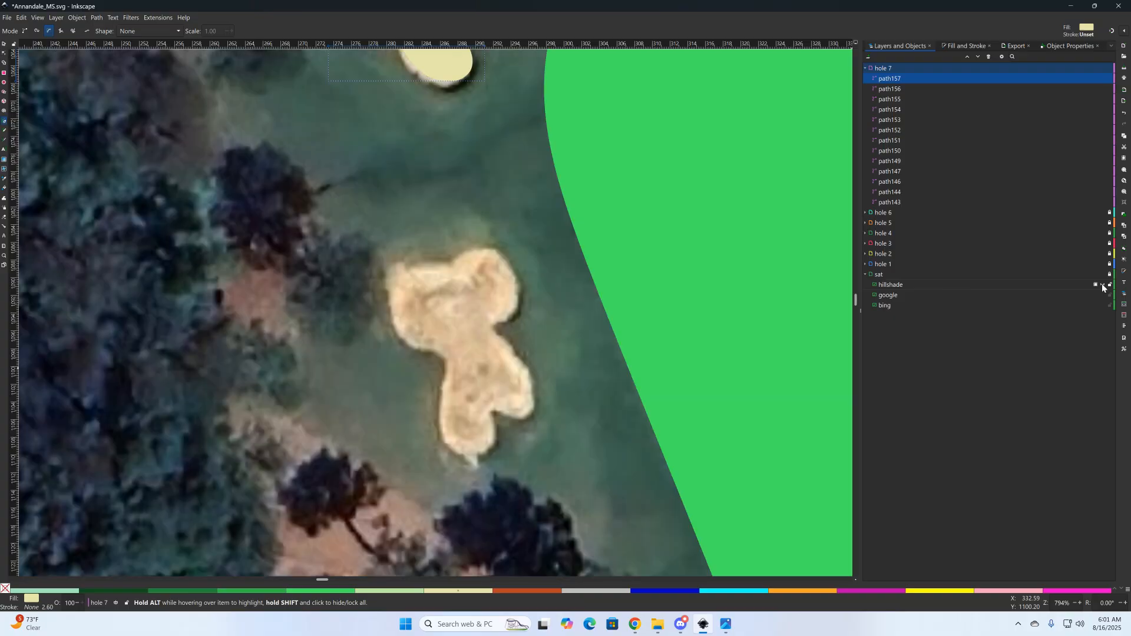
pyautogui.click(1103, 285)
pyautogui.click(1103, 286)
pyautogui.click(1103, 297)
pyautogui.click(1102, 296)
pyautogui.click(1103, 296)
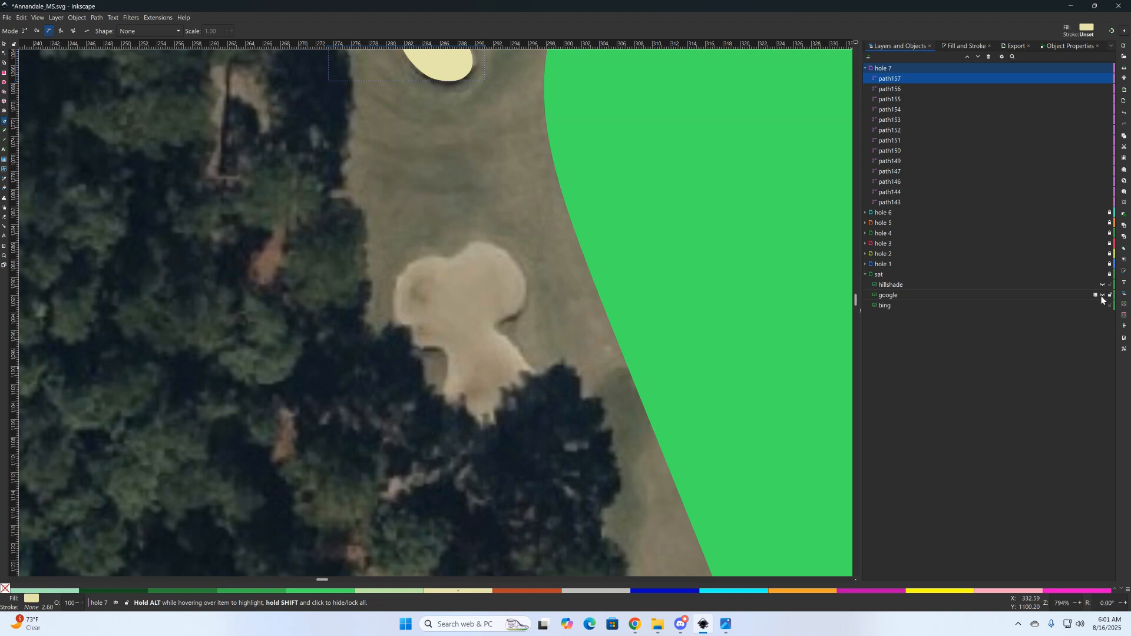
pyautogui.click(1102, 296)
pyautogui.click(1103, 296)
# Start a new path on hole 7 and trace the bunker's upper lobe and fairway-side edge down to the trees
pyautogui.click(450, 258)
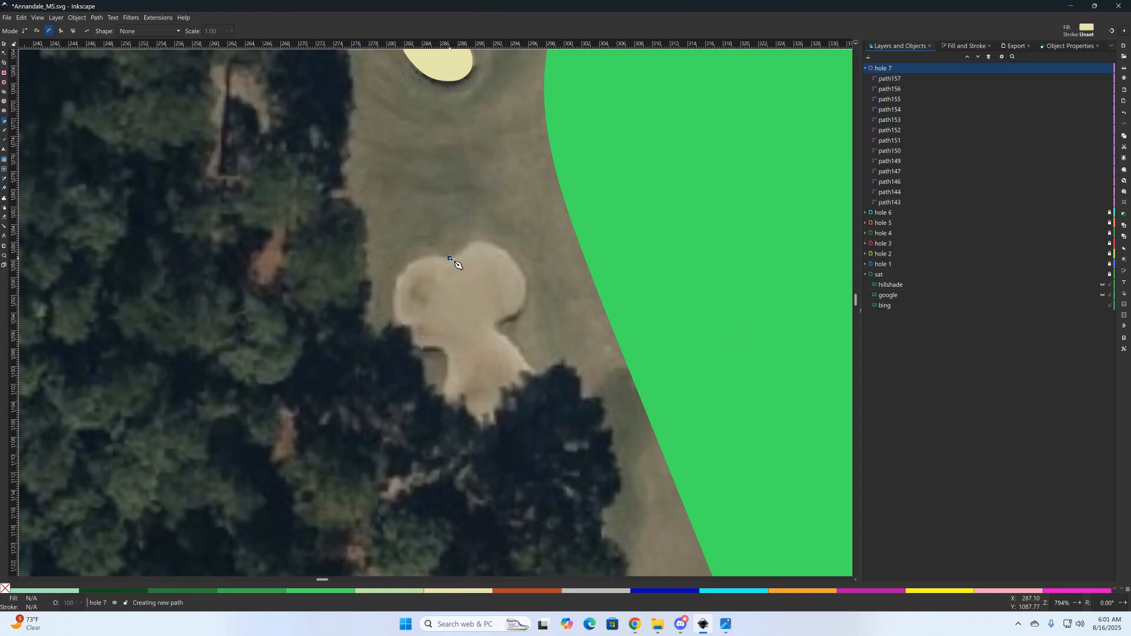
pyautogui.click(480, 242)
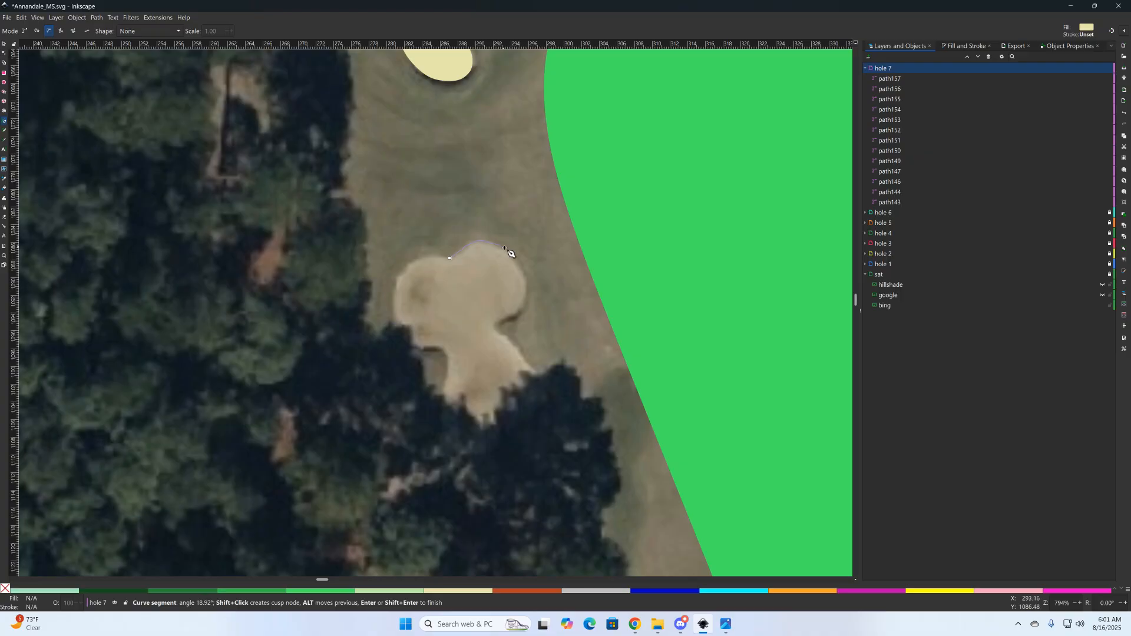
pyautogui.click(512, 257)
pyautogui.click(528, 297)
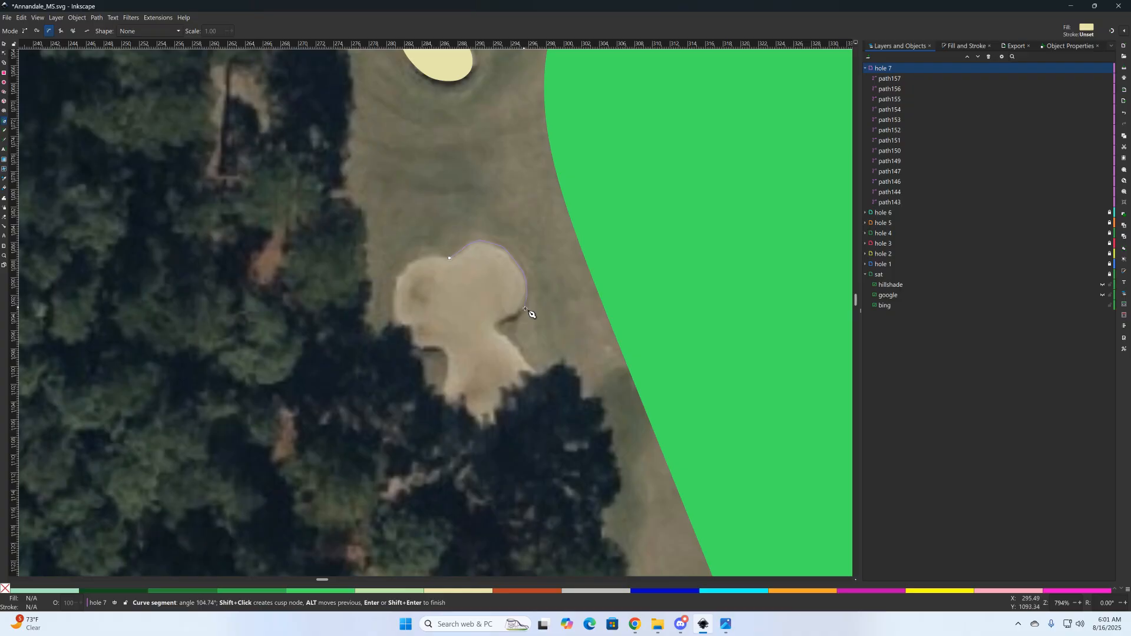
pyautogui.click(499, 329)
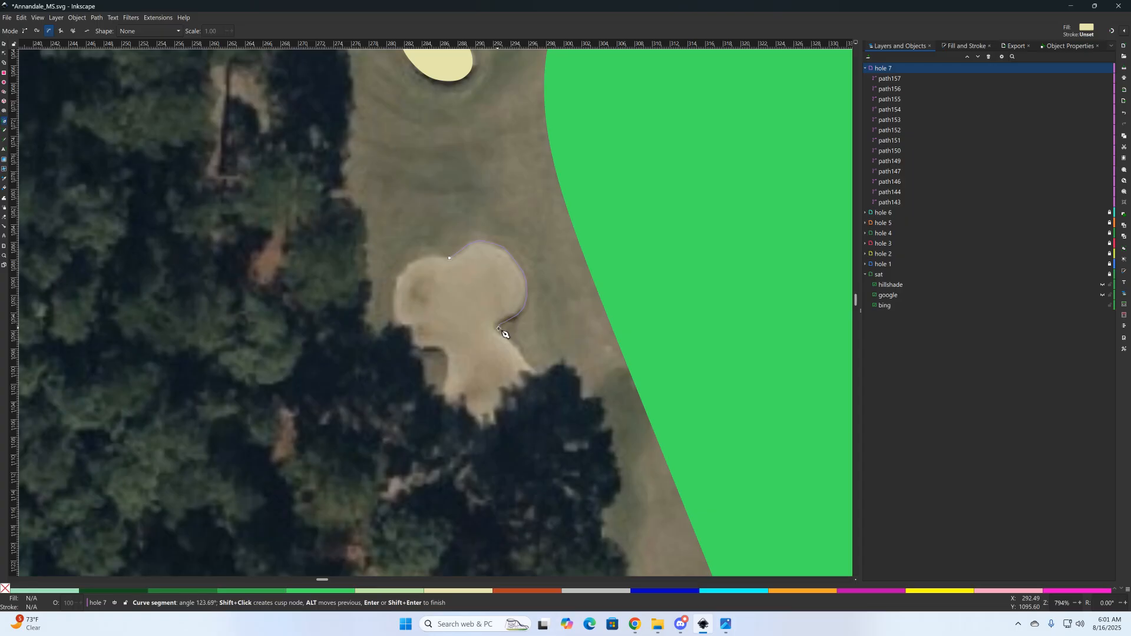
pyautogui.click(538, 373)
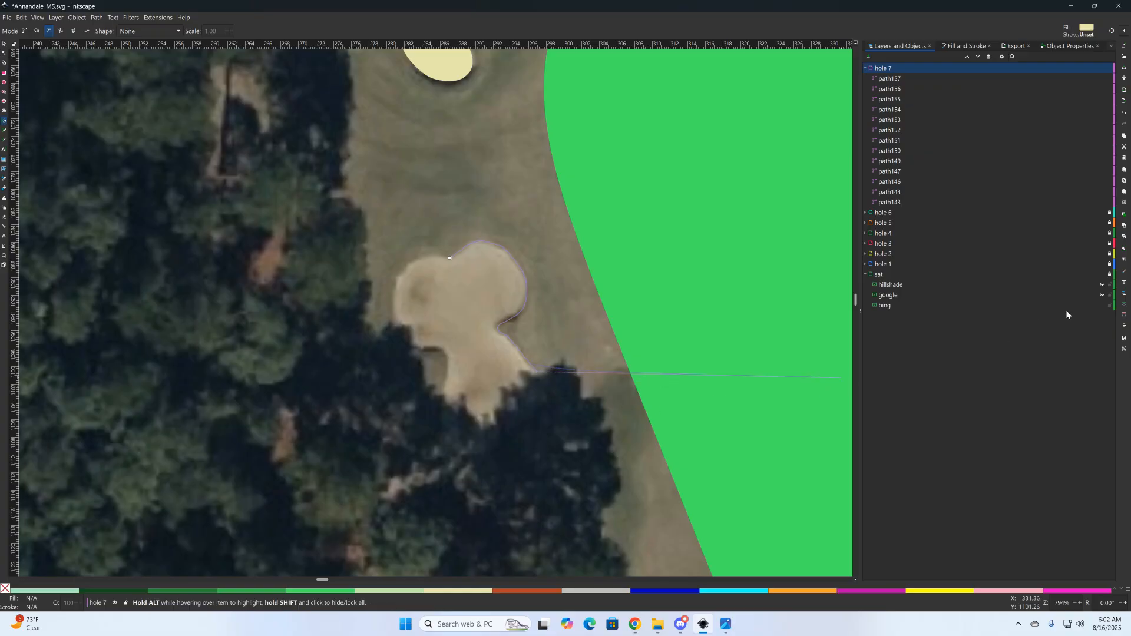
# Show the google layer, continue the bunker outline around its tree-covered lower lobes, and hide the layer again
pyautogui.click(1102, 295)
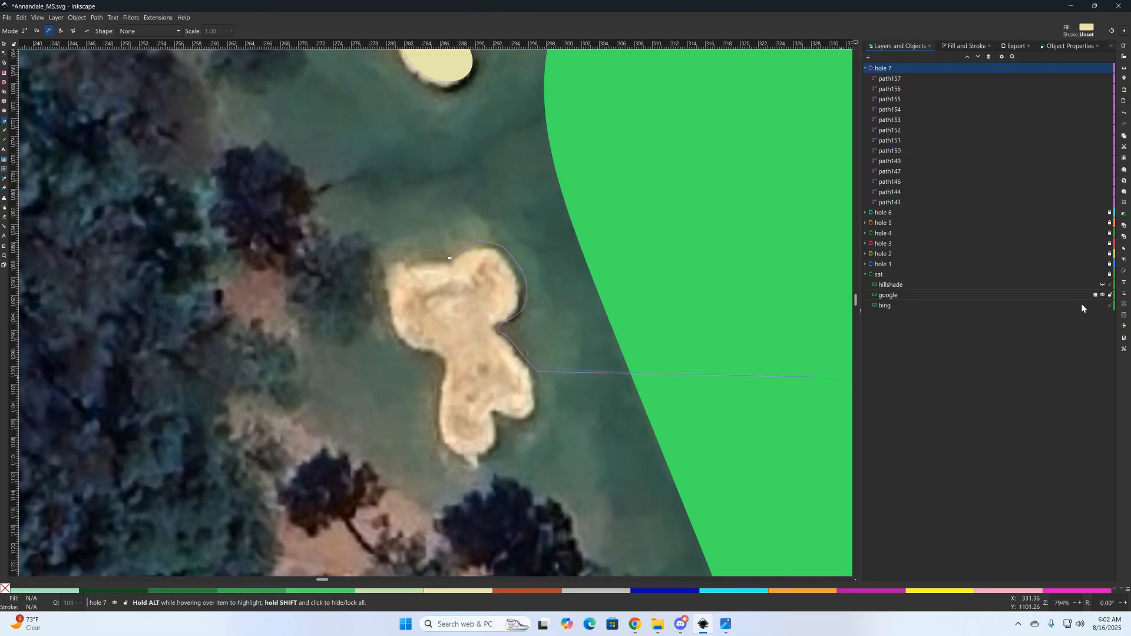
pyautogui.click(538, 416)
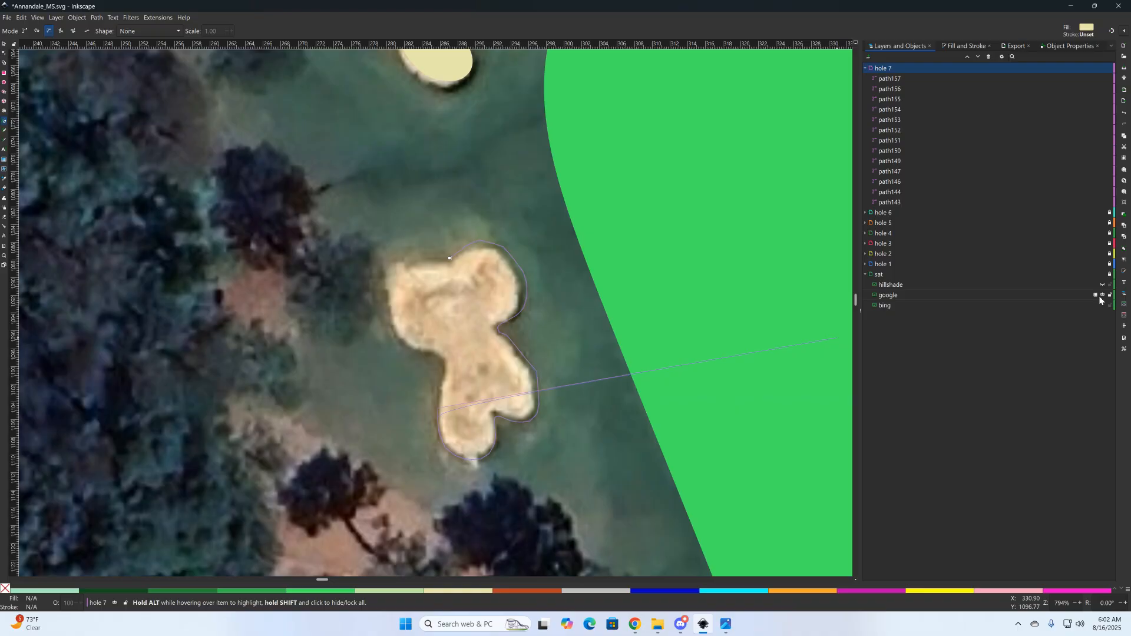
pyautogui.click(1104, 297)
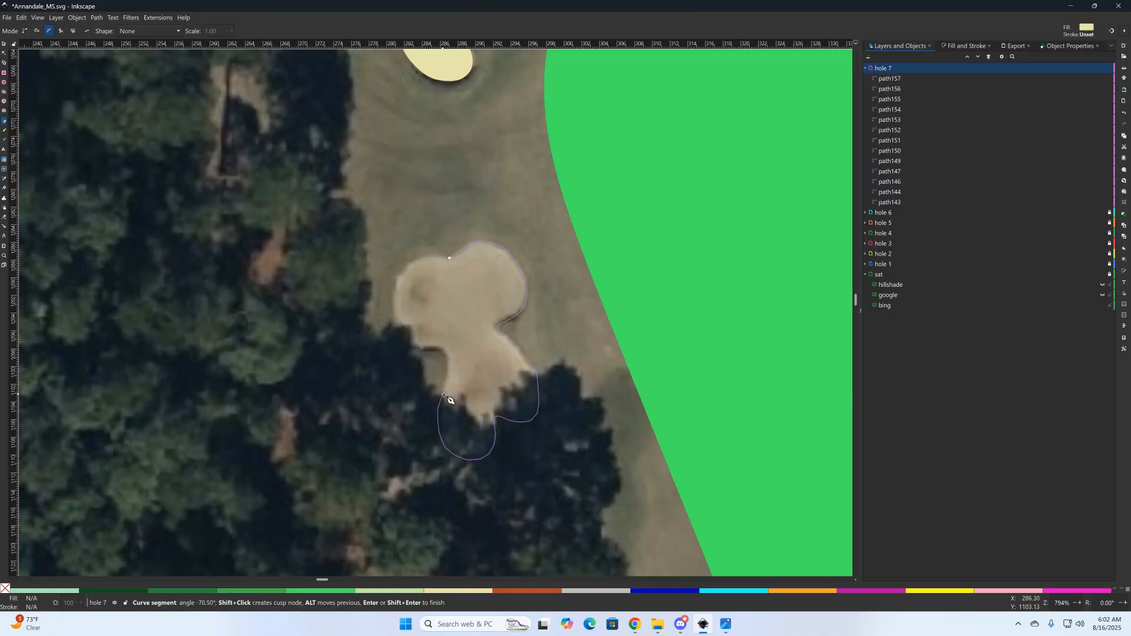
# Close the bunker outline around its far lobe, try the Tee - Blend 0.12m fill colour, and restore the pale sand fill
pyautogui.click(446, 351)
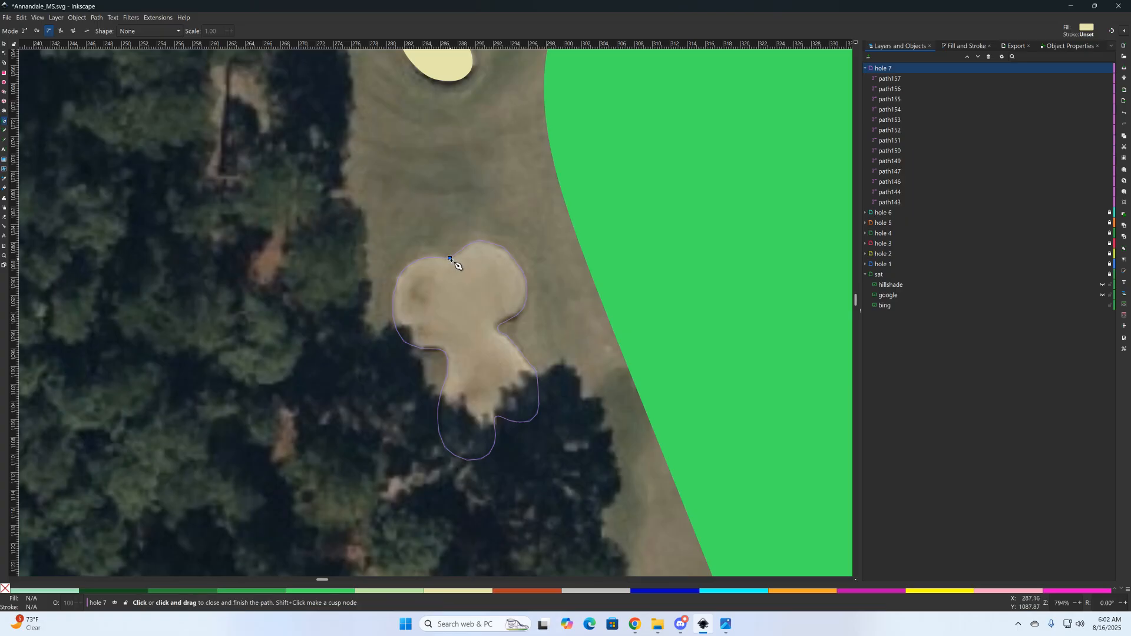
pyautogui.click(451, 260)
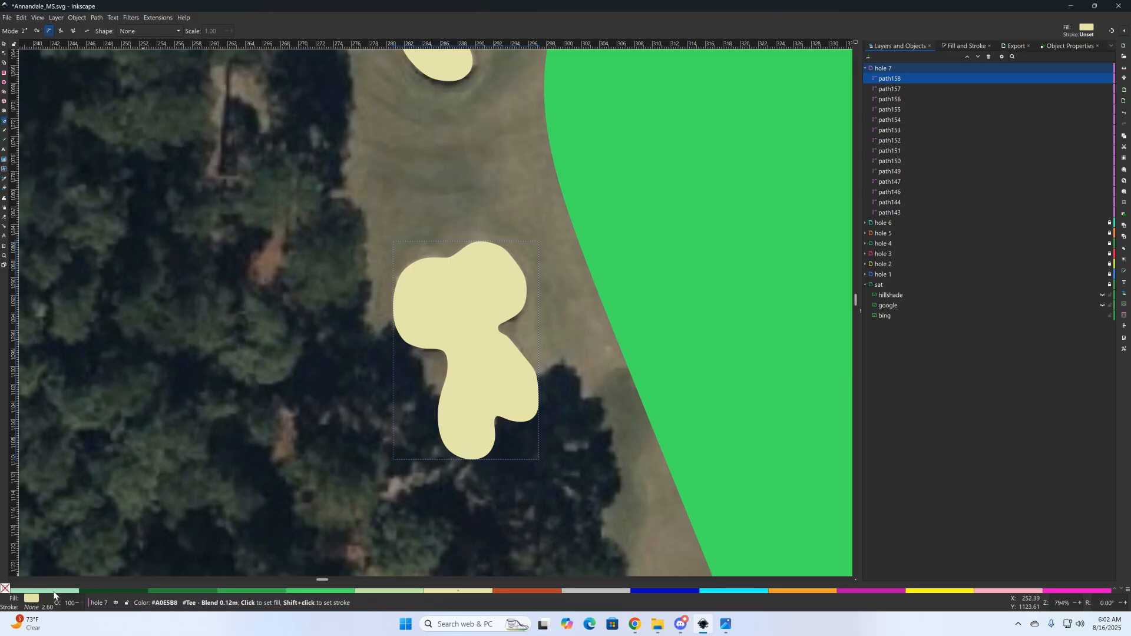
pyautogui.click(54, 592)
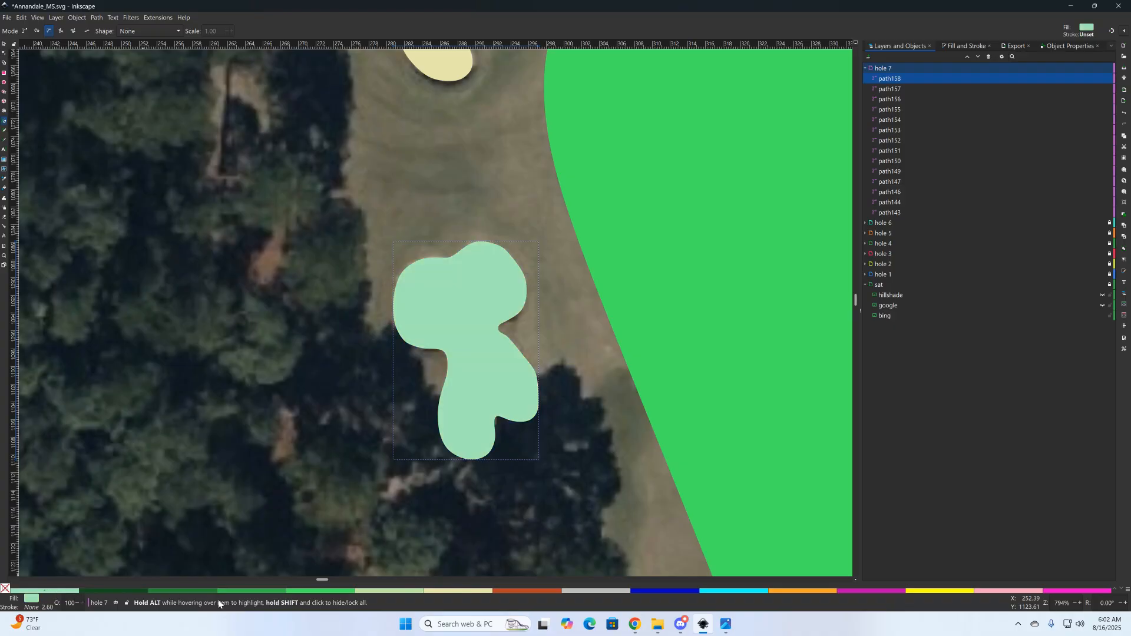
pyautogui.click(458, 592)
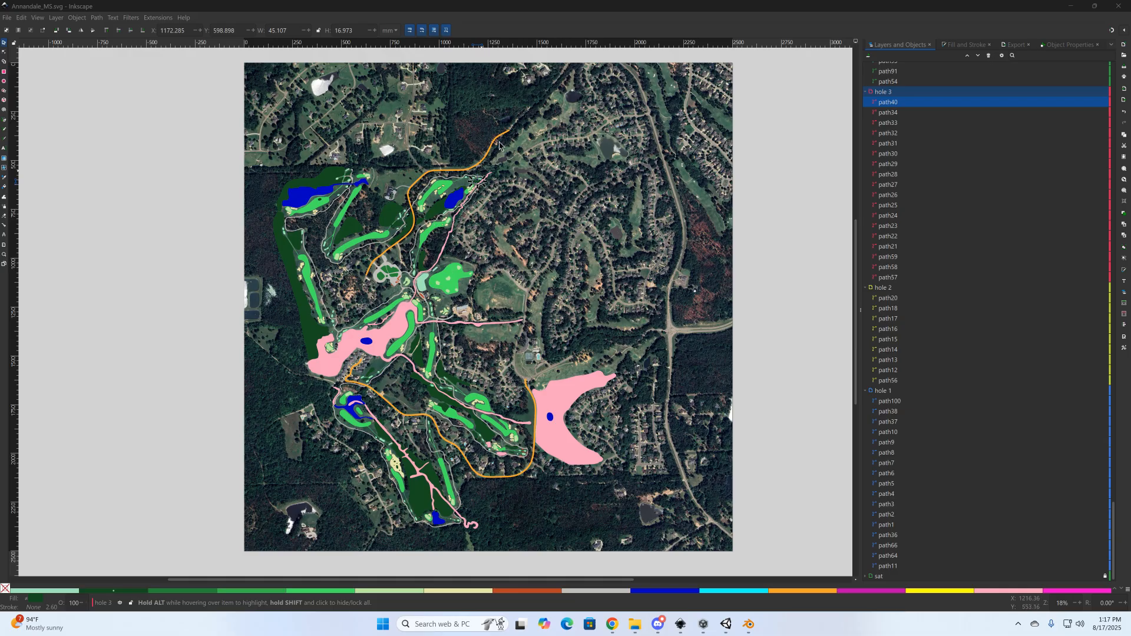
# Switch to Blender, load the script opcd_250210 (1).py from the OPCD projects folder, run it, and return to the Layout workspace
pyautogui.click(1071, 6)
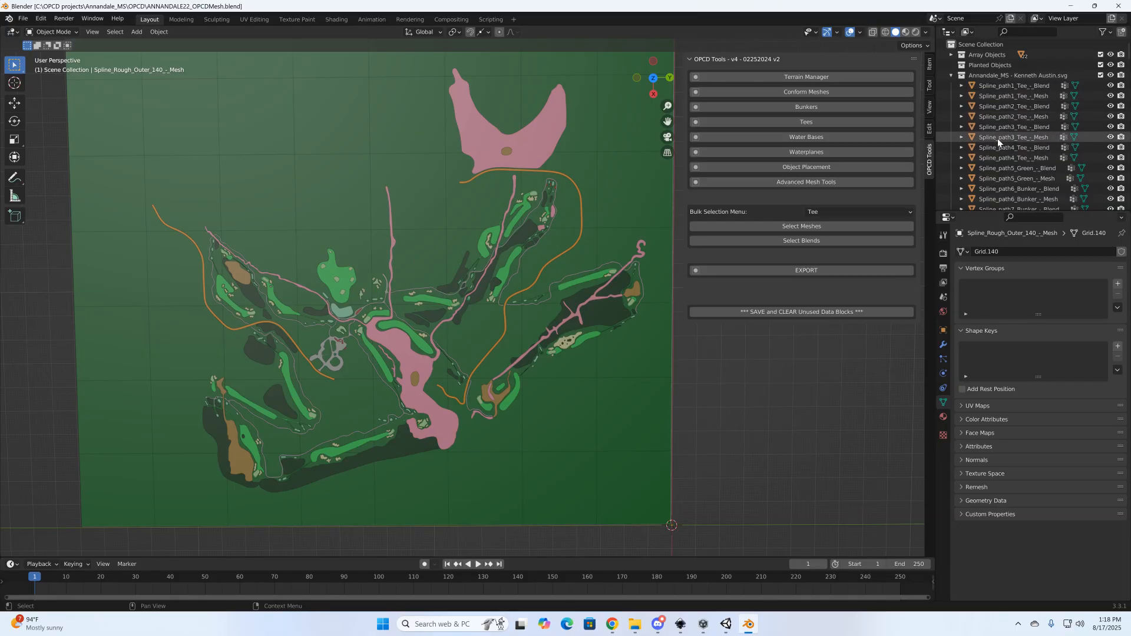
pyautogui.moveTo(481, 440); pyautogui.dragTo(561, 405, button='middle')
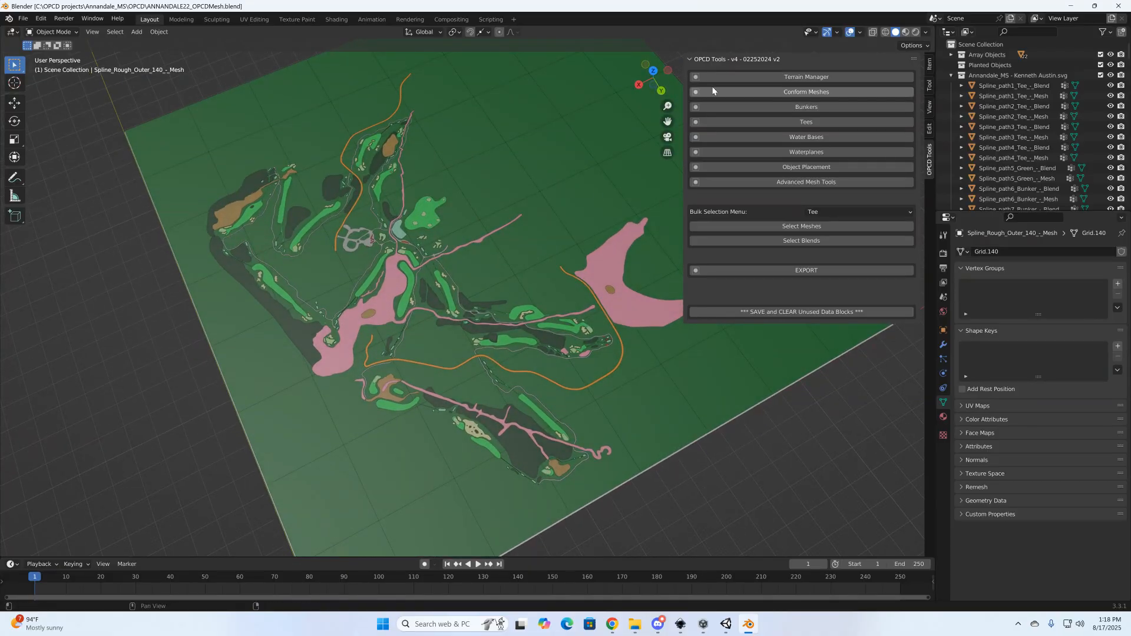
pyautogui.click(492, 19)
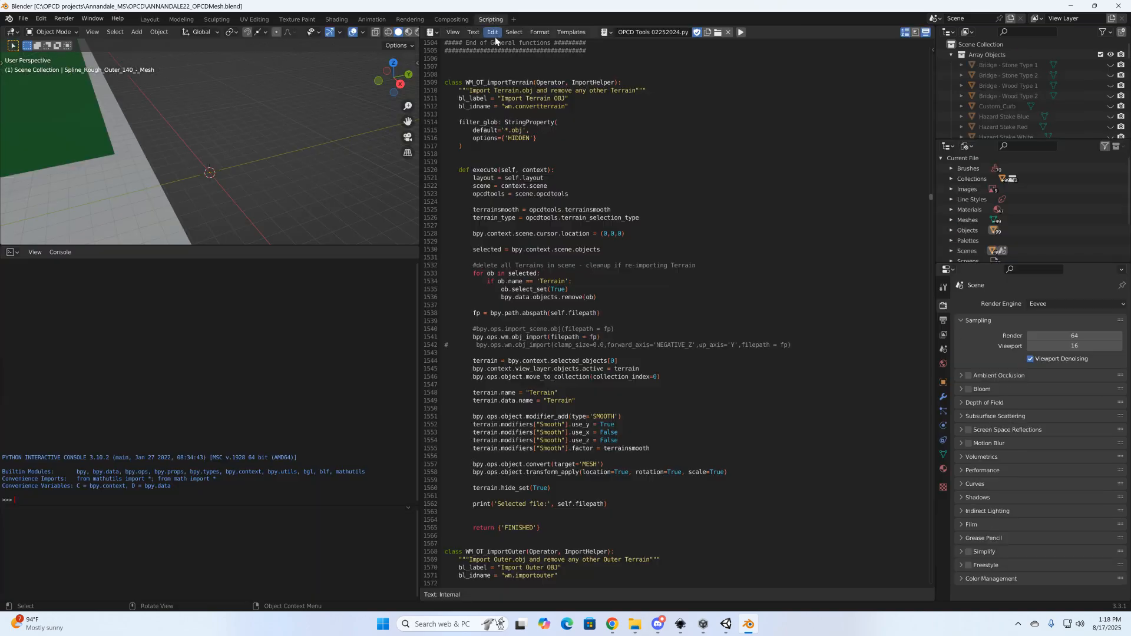
pyautogui.click(717, 32)
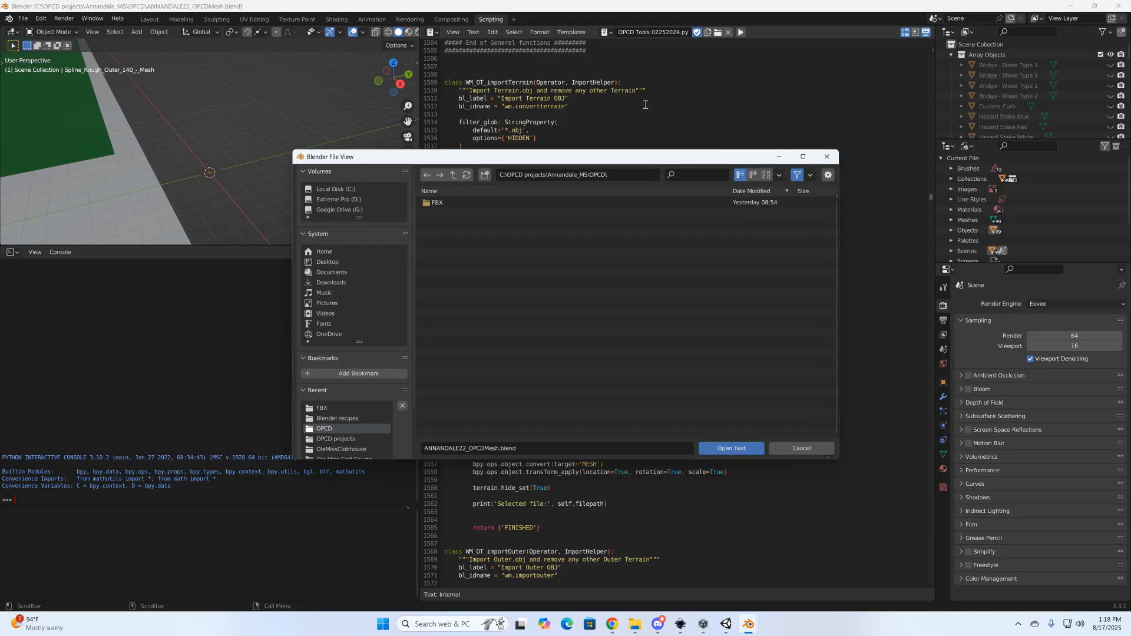
pyautogui.click(453, 175)
pyautogui.click(453, 175)
pyautogui.click(454, 354)
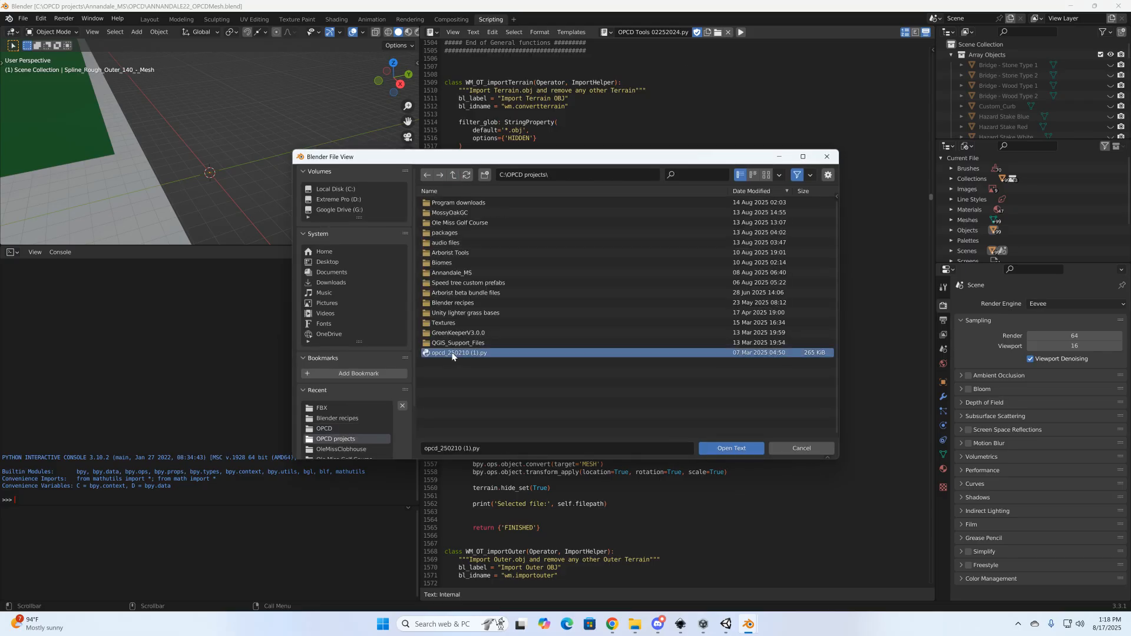
pyautogui.click(732, 448)
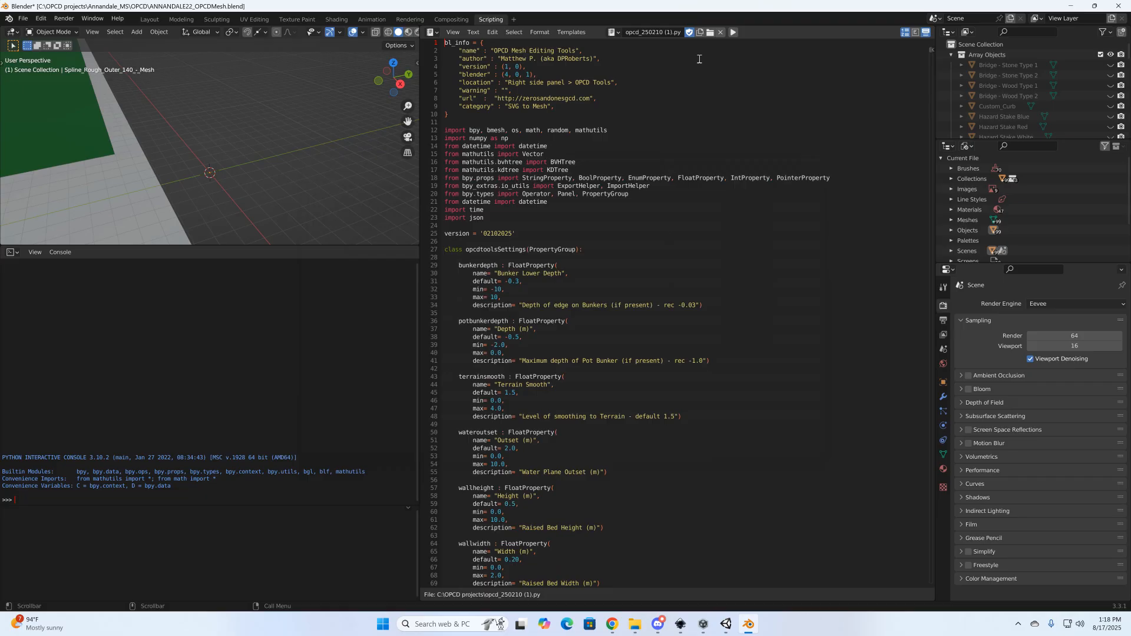
pyautogui.click(734, 32)
pyautogui.click(151, 20)
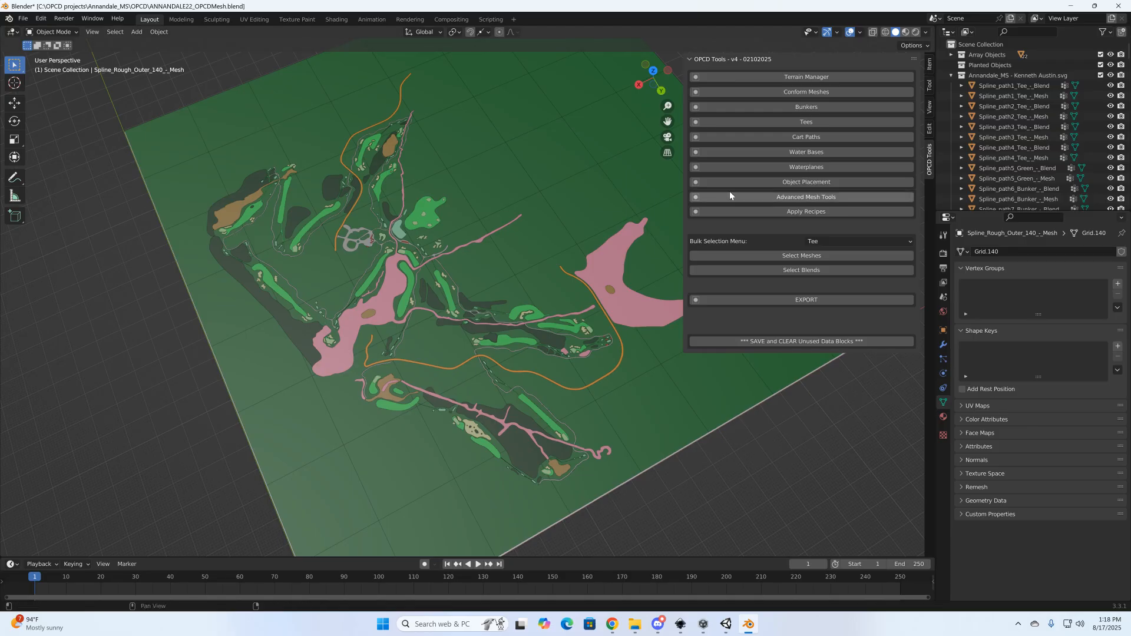
# Import terrain_inner.obj as the course terrain with the OPCD Terrain Manager
pyautogui.click(695, 78)
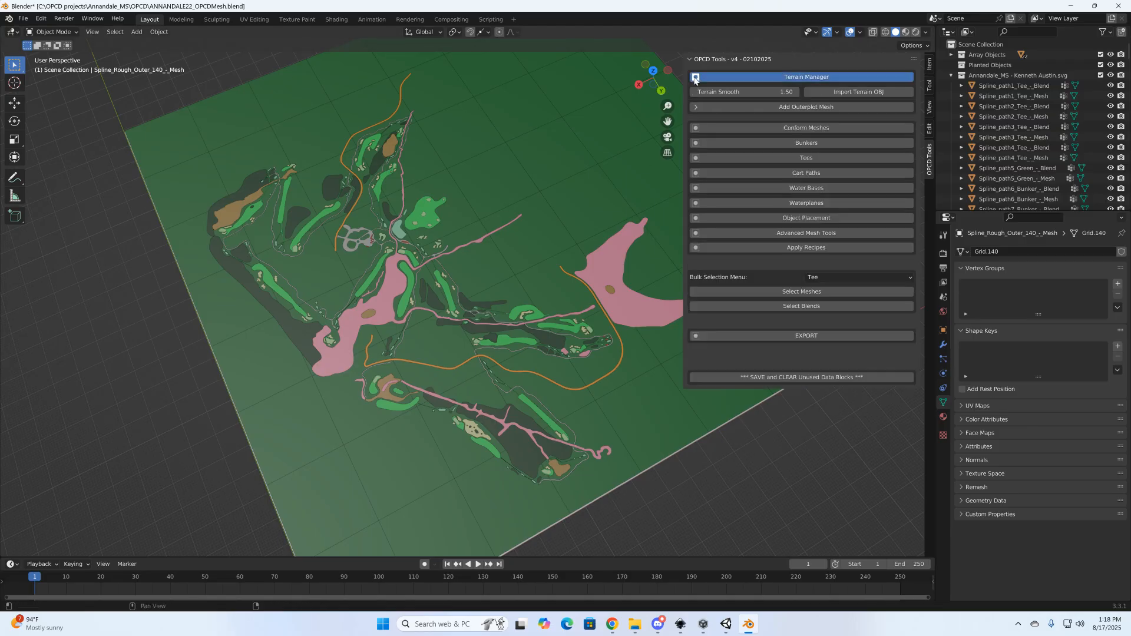
pyautogui.click(833, 91)
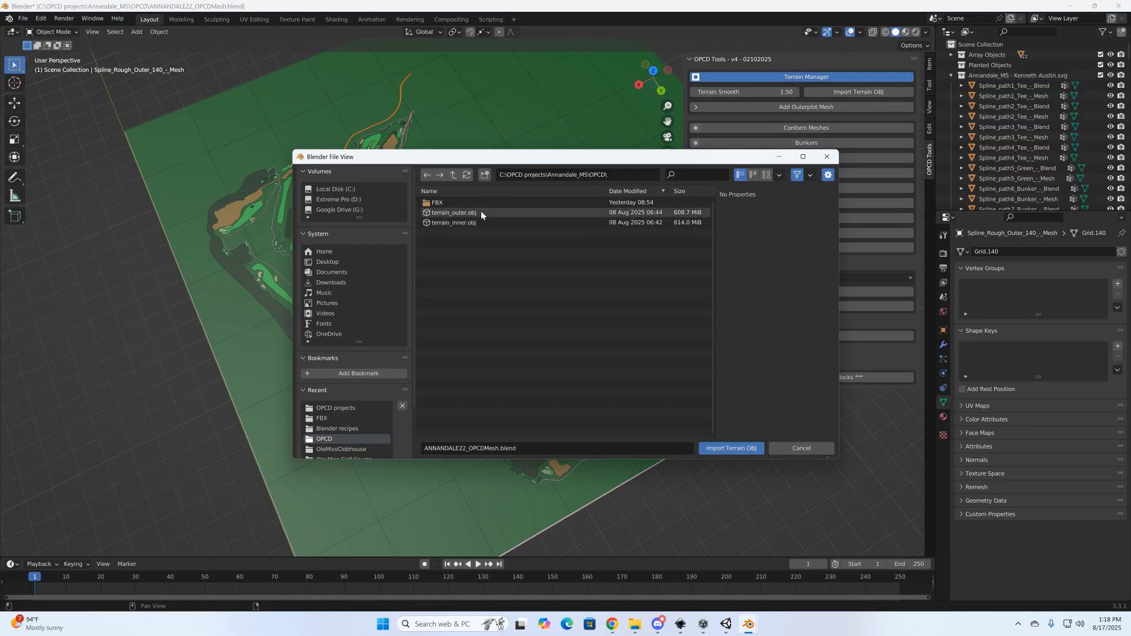
pyautogui.click(462, 223)
pyautogui.click(719, 449)
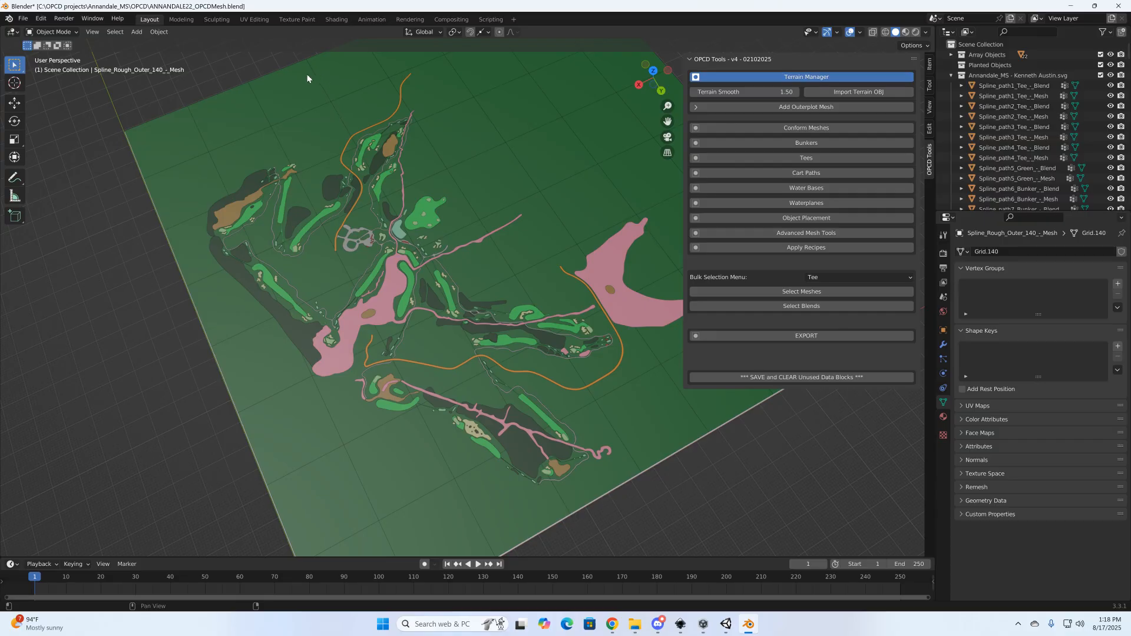
# Open the system console to check the log of the terrain import
pyautogui.click(281, 63)
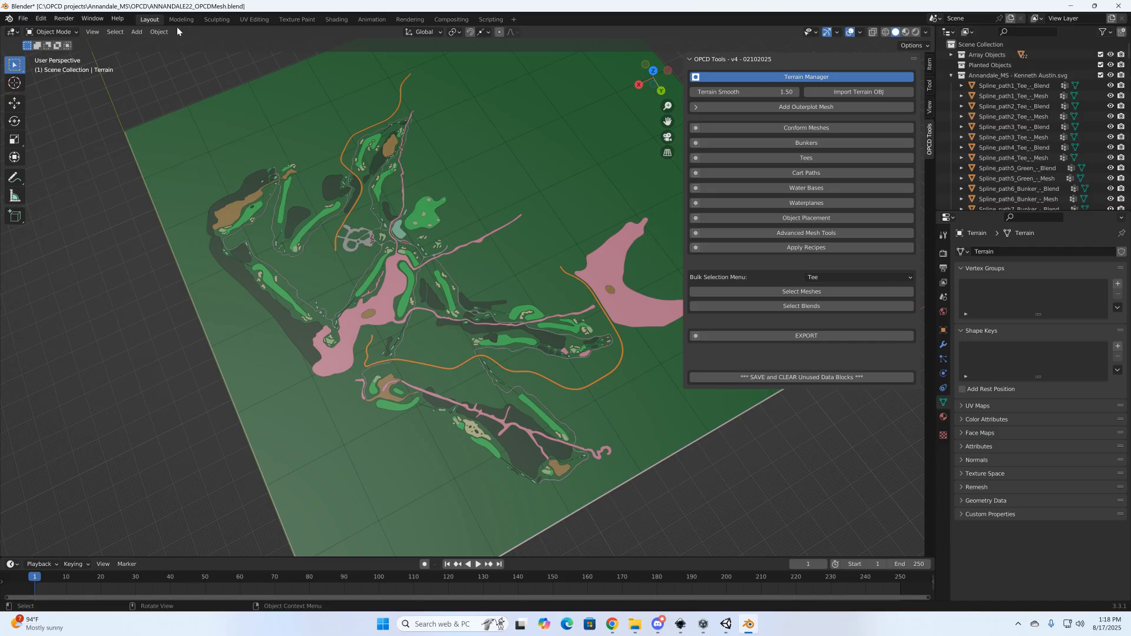
pyautogui.click(92, 18)
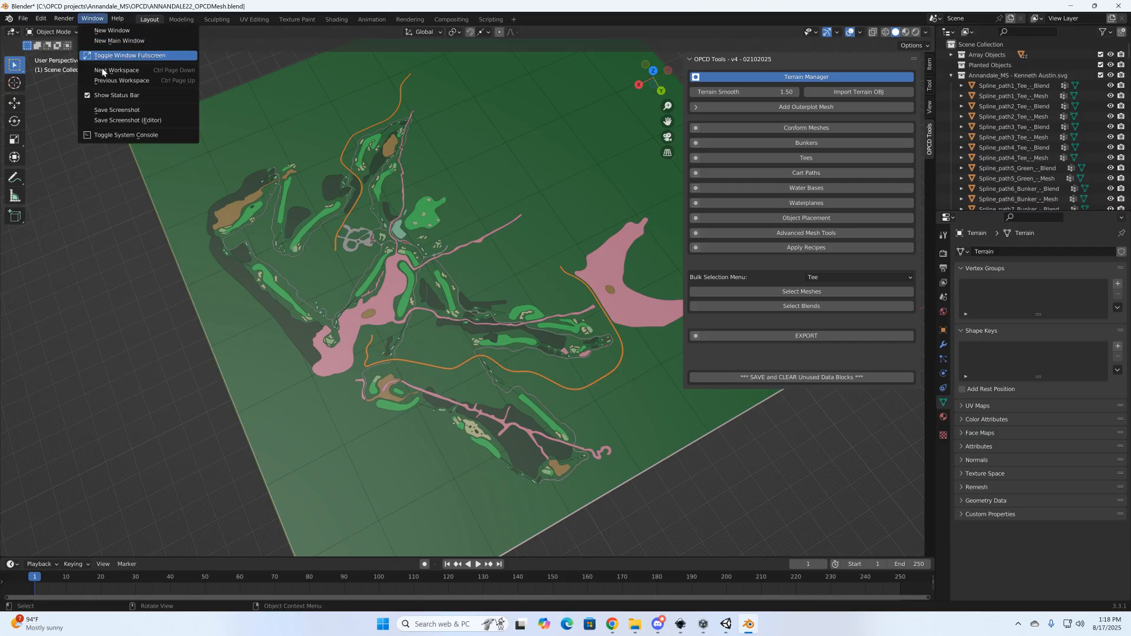
pyautogui.click(109, 135)
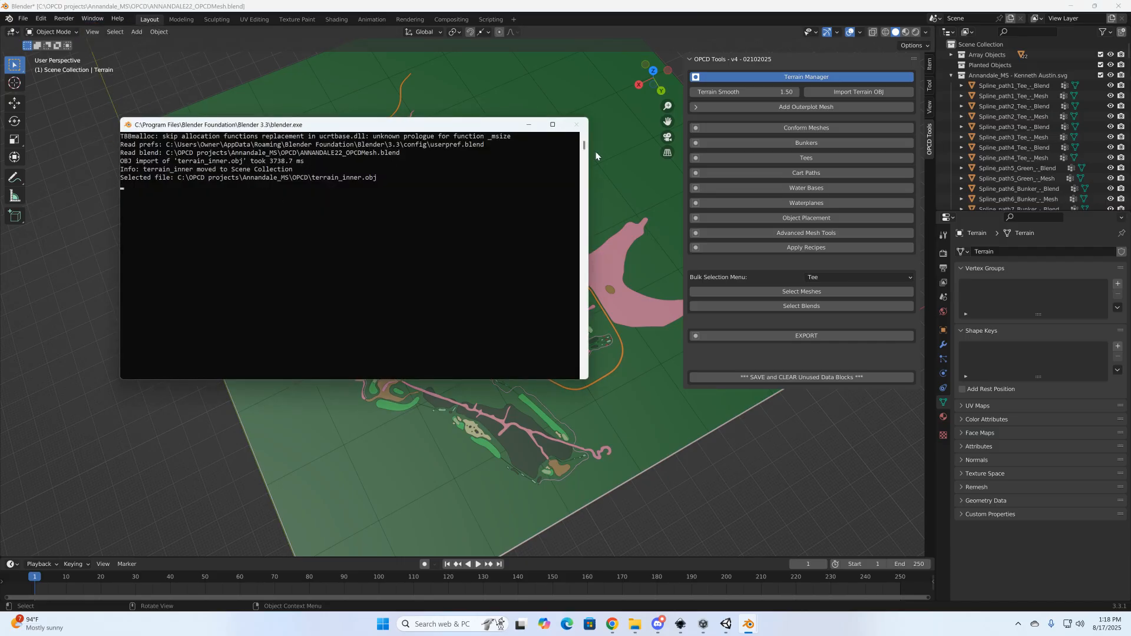
# Set the outerplot mesh's outer size to 3200 and its terrain size to 2500
pyautogui.click(696, 107)
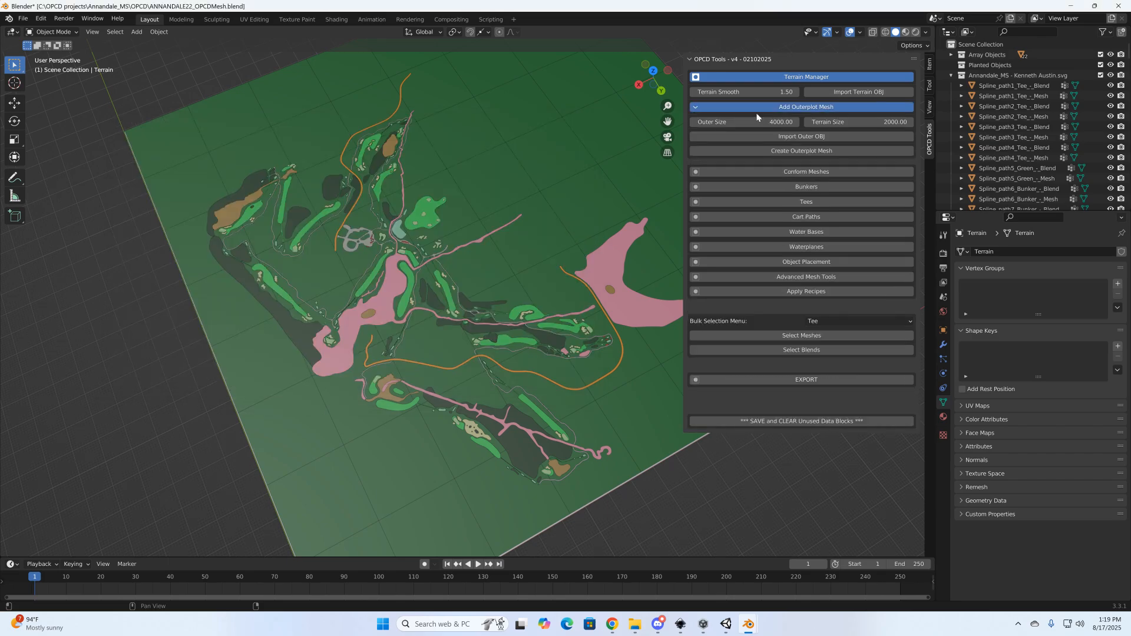
pyautogui.click(777, 122)
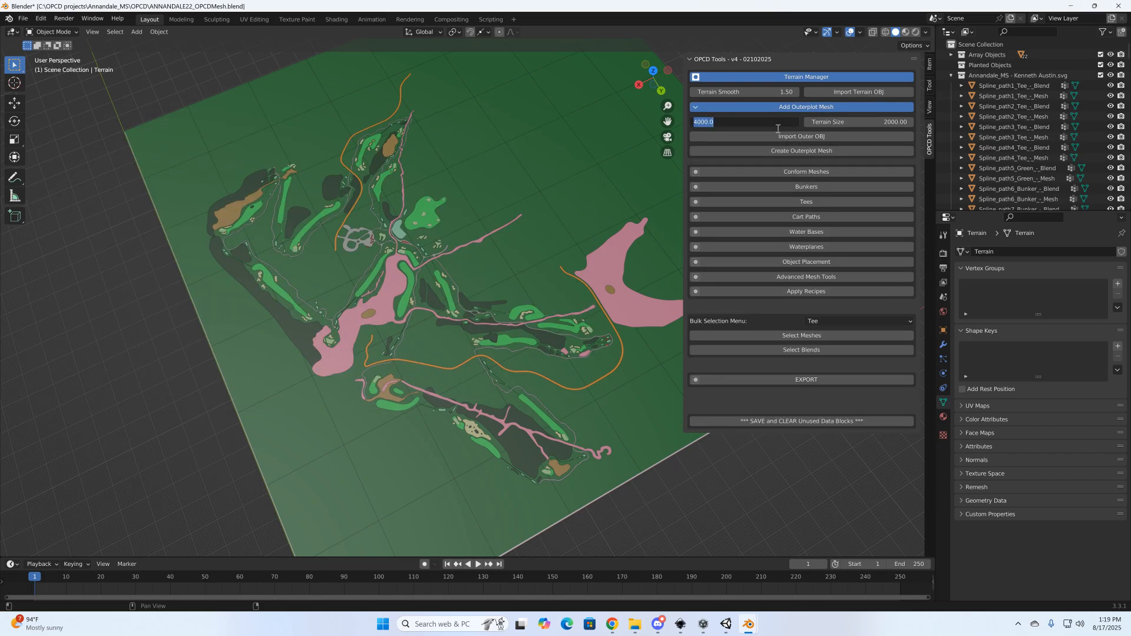
pyautogui.write('3200')
pyautogui.press('Return')
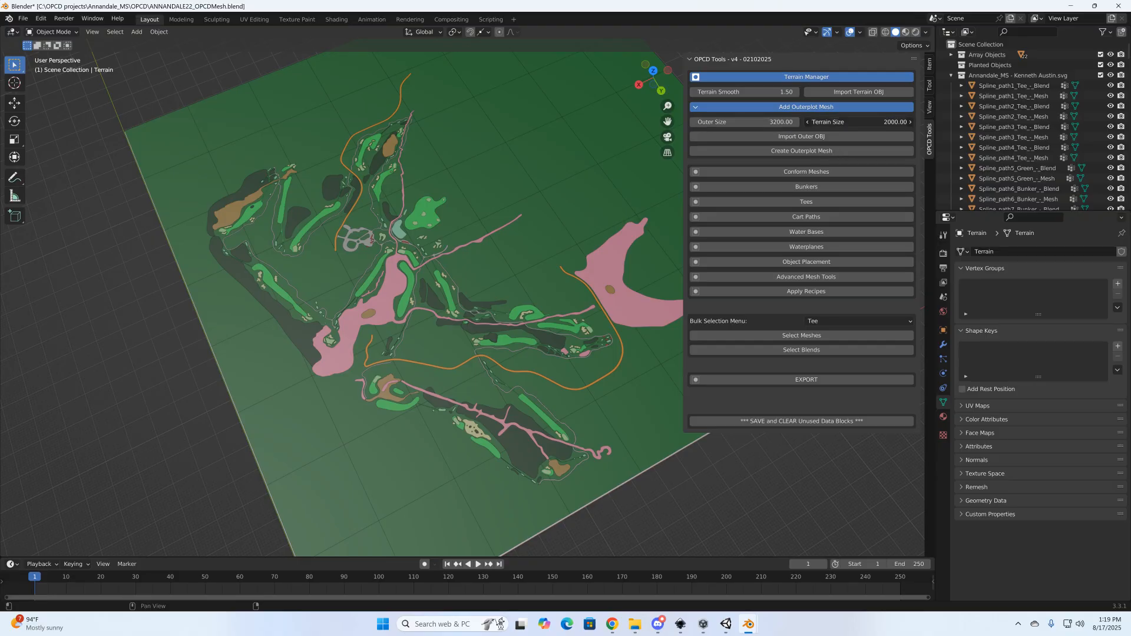
pyautogui.click(856, 122)
pyautogui.write('2500')
pyautogui.press('Return')
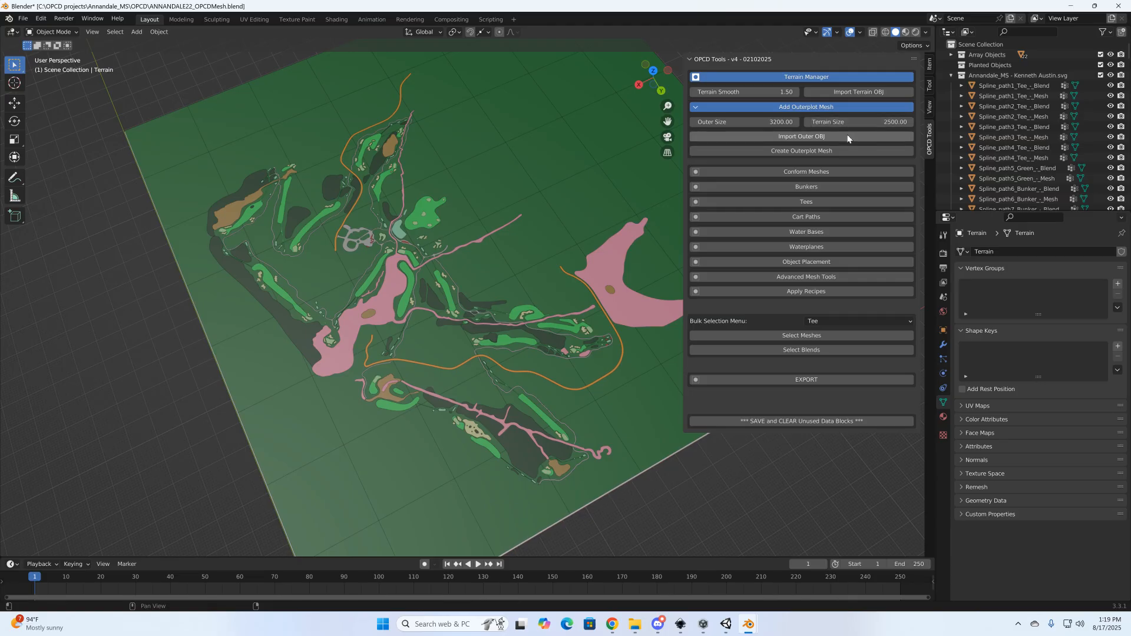
# Import terrain_outer.obj as the outer terrain and create the outerplot mesh around the course
pyautogui.click(803, 136)
pyautogui.click(454, 213)
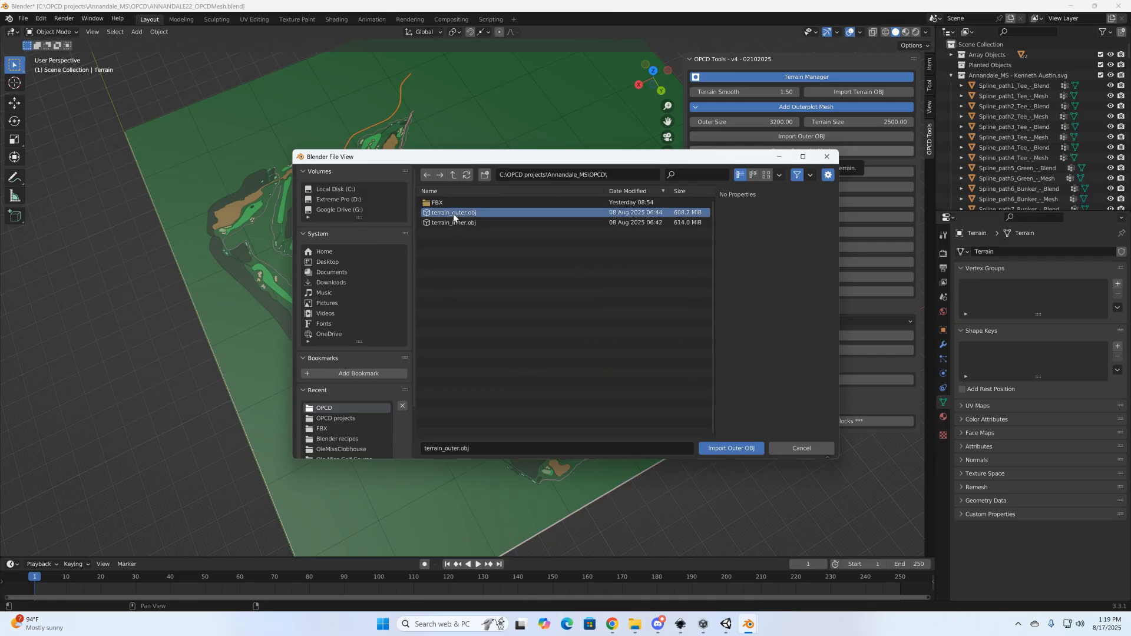
pyautogui.click(728, 449)
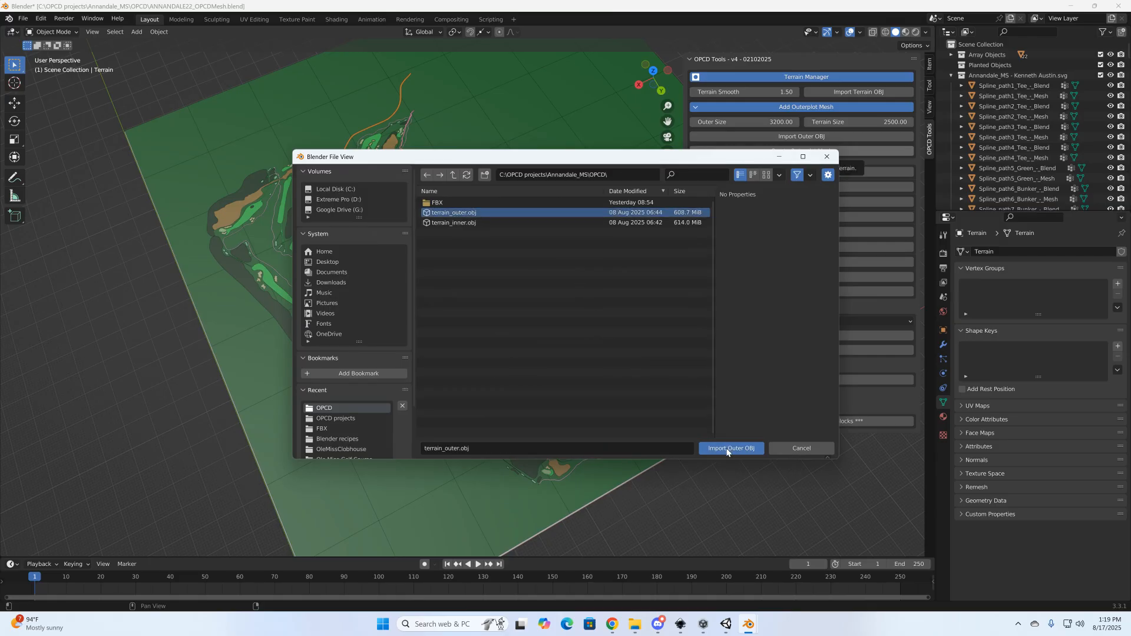
pyautogui.moveTo(748, 624)
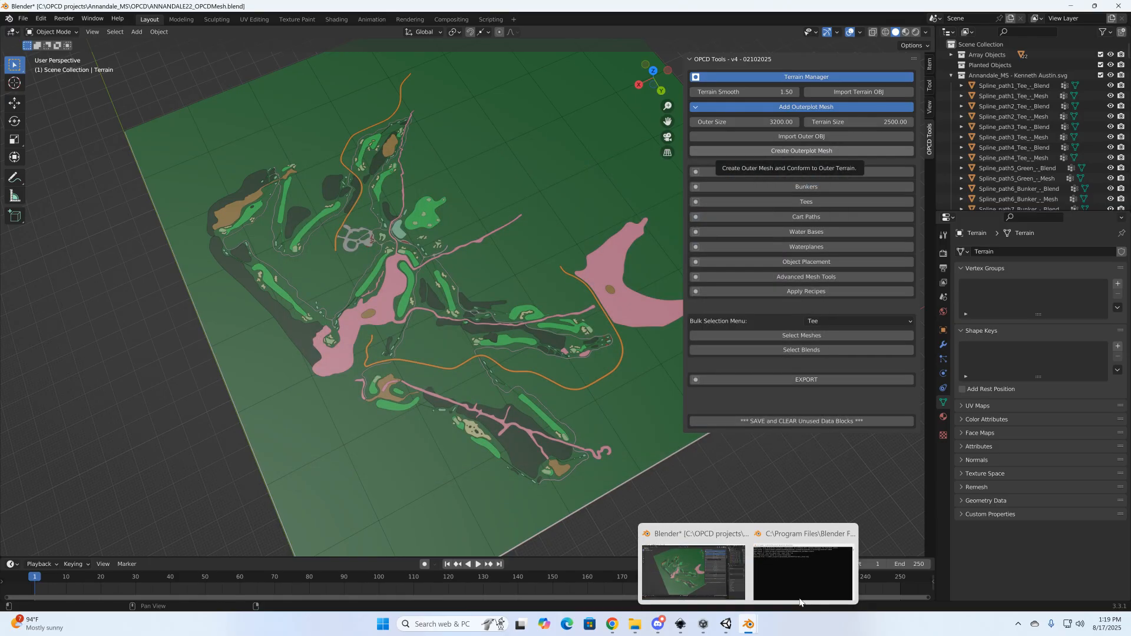
pyautogui.moveTo(812, 585)
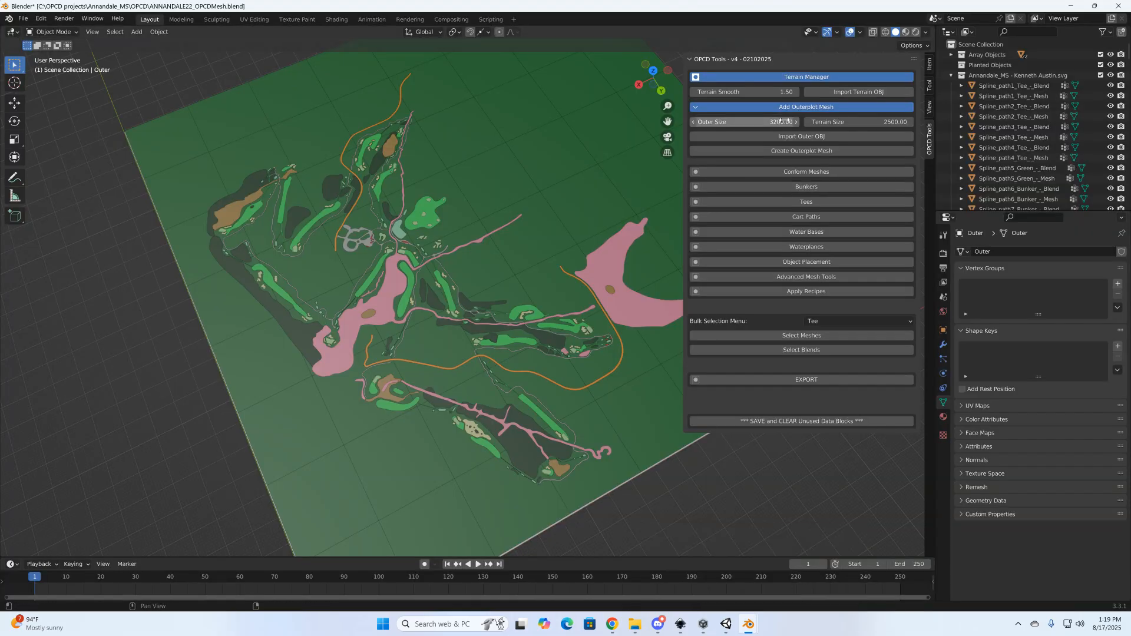
pyautogui.click(720, 154)
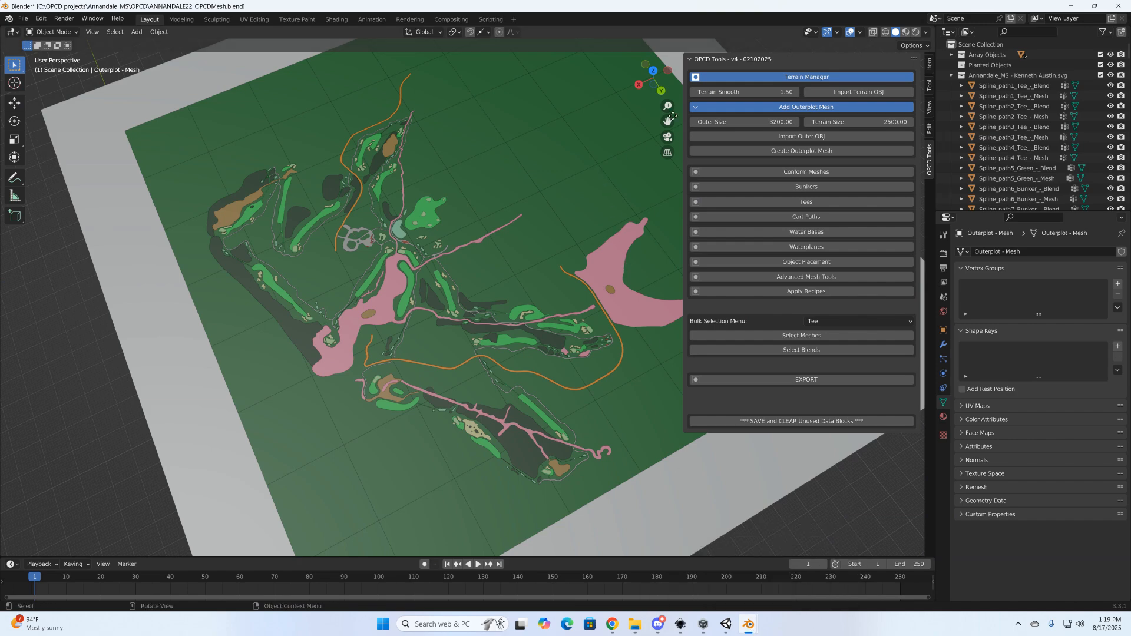
pyautogui.click(696, 77)
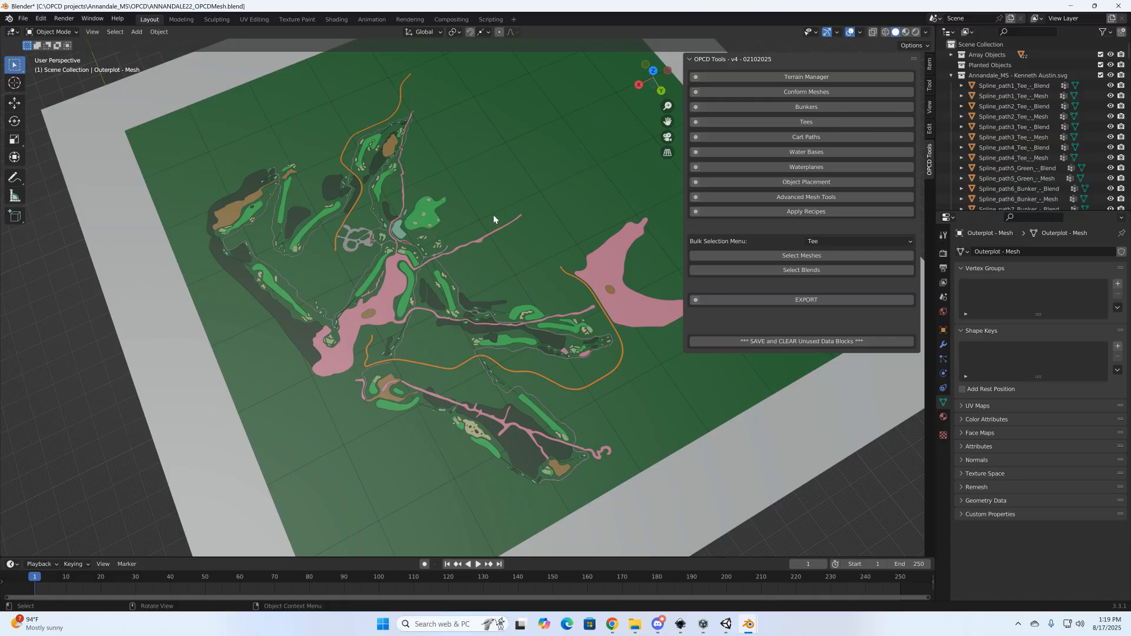
# Conform all course meshes to the terrain, with the selection set to All
pyautogui.click(696, 92)
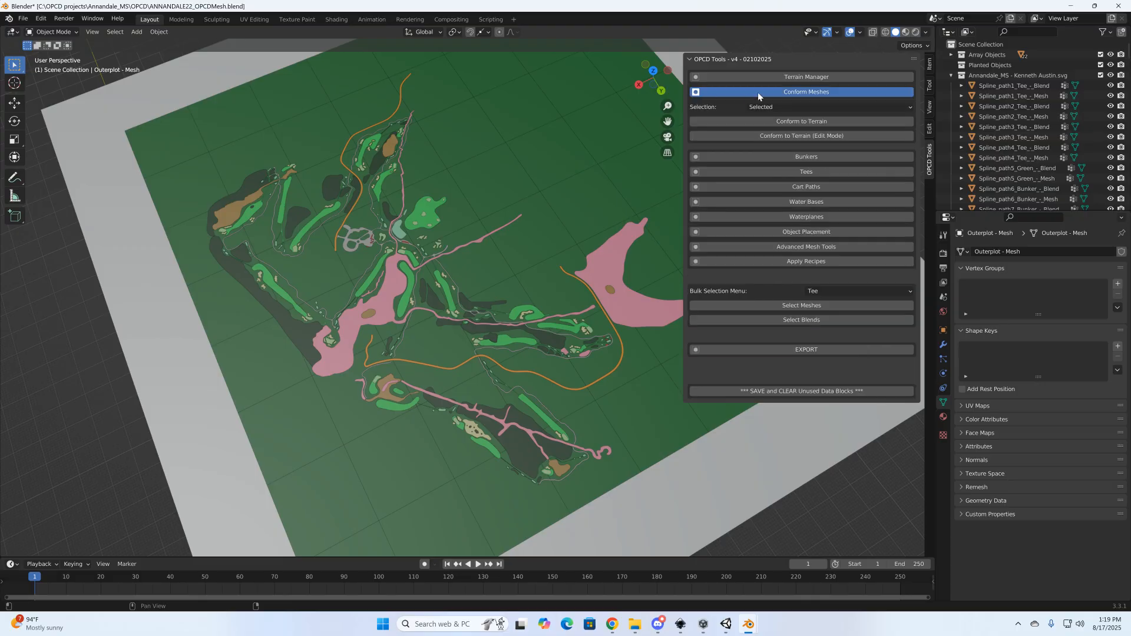
pyautogui.click(779, 108)
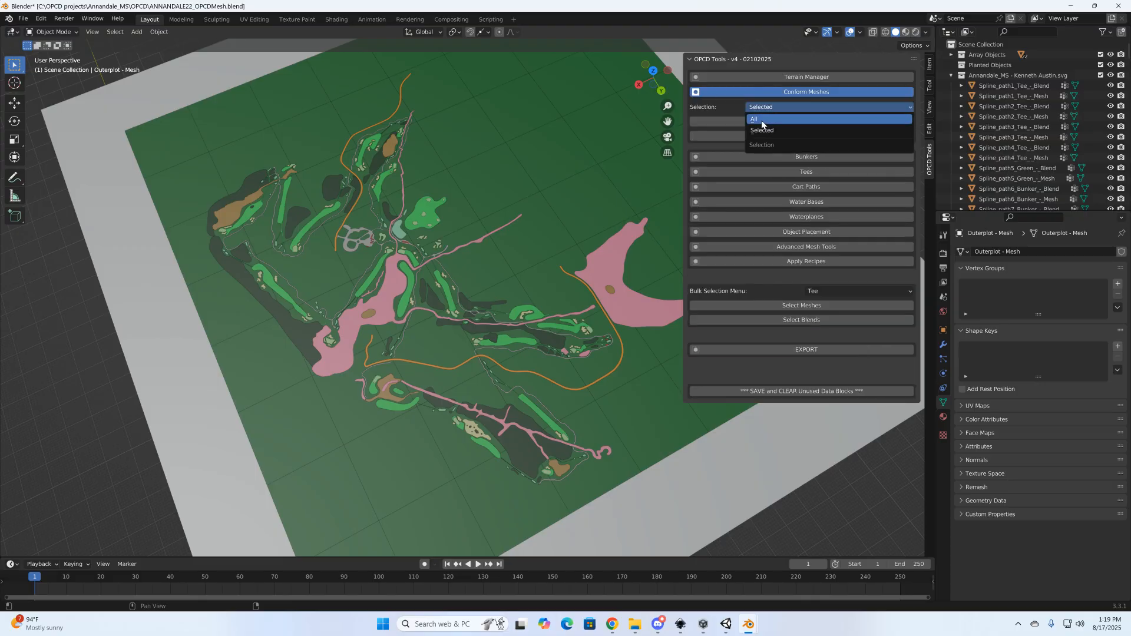
pyautogui.click(762, 120)
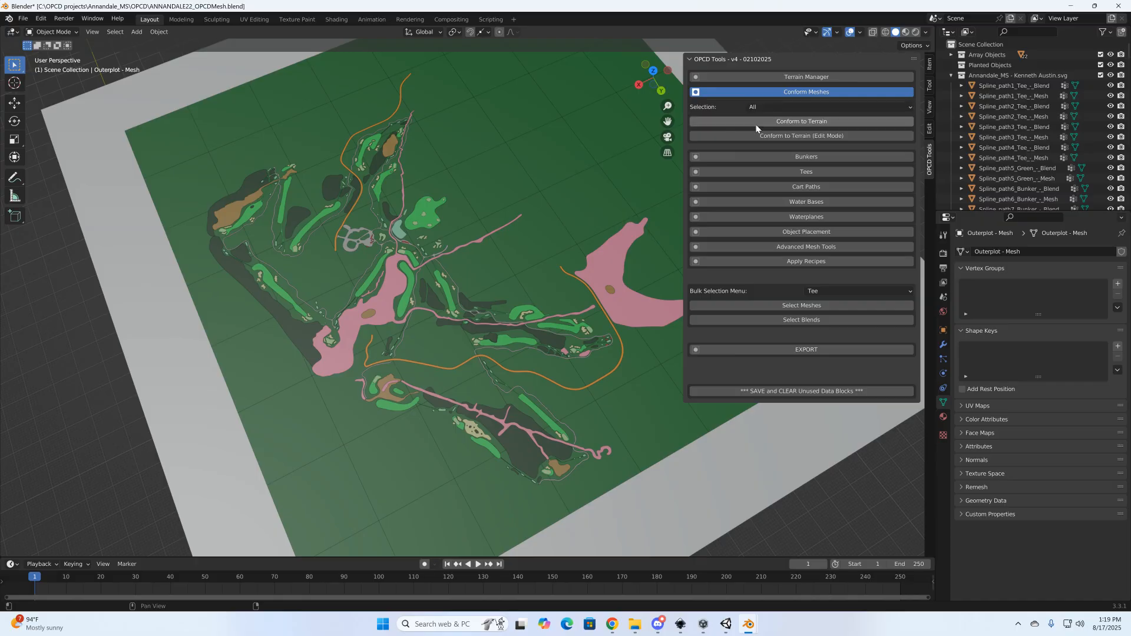
pyautogui.click(797, 121)
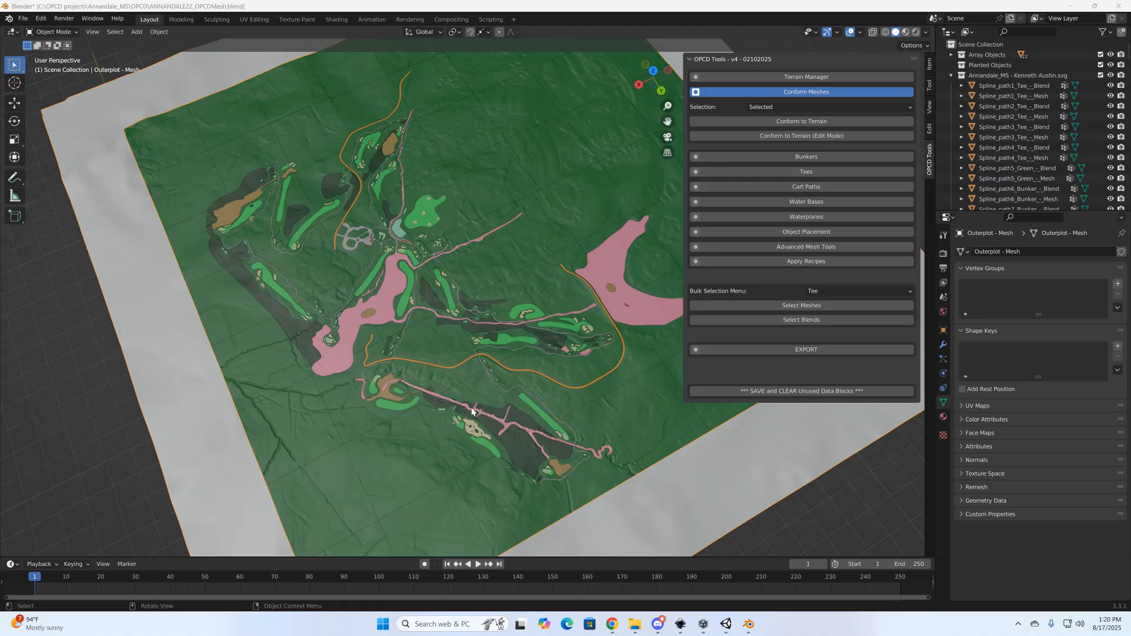
# Examine the conformed course meshes and terrain relief from low and overhead angles
pyautogui.moveTo(470, 412); pyautogui.dragTo(435, 346, button='middle')
pyautogui.scroll(6, 451, 347)
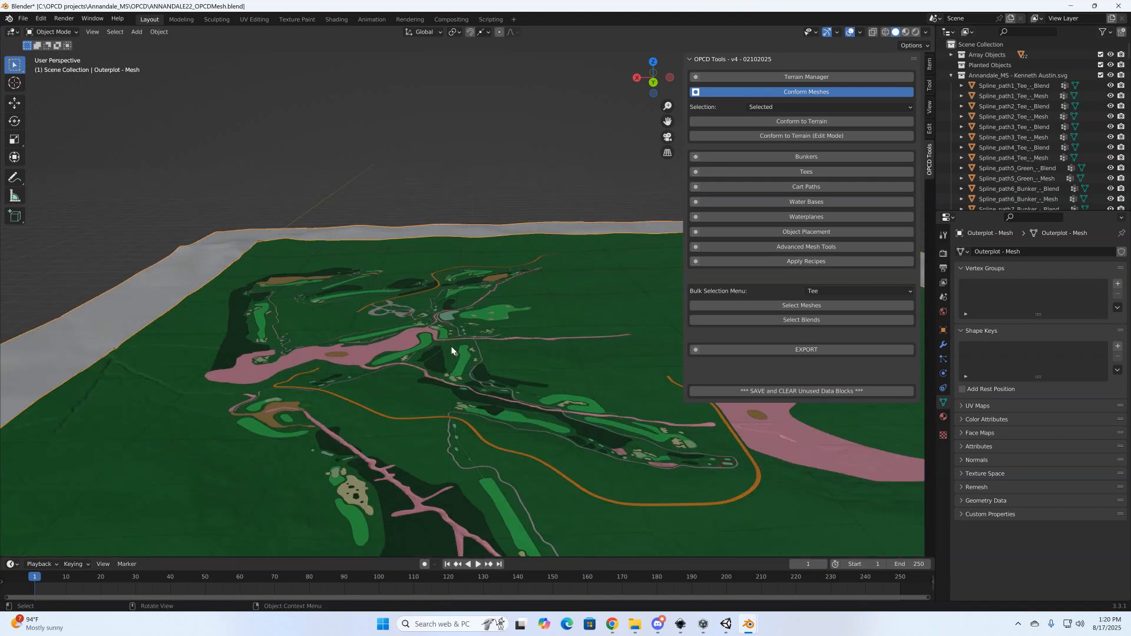
pyautogui.moveTo(487, 400); pyautogui.dragTo(419, 442, button='middle')
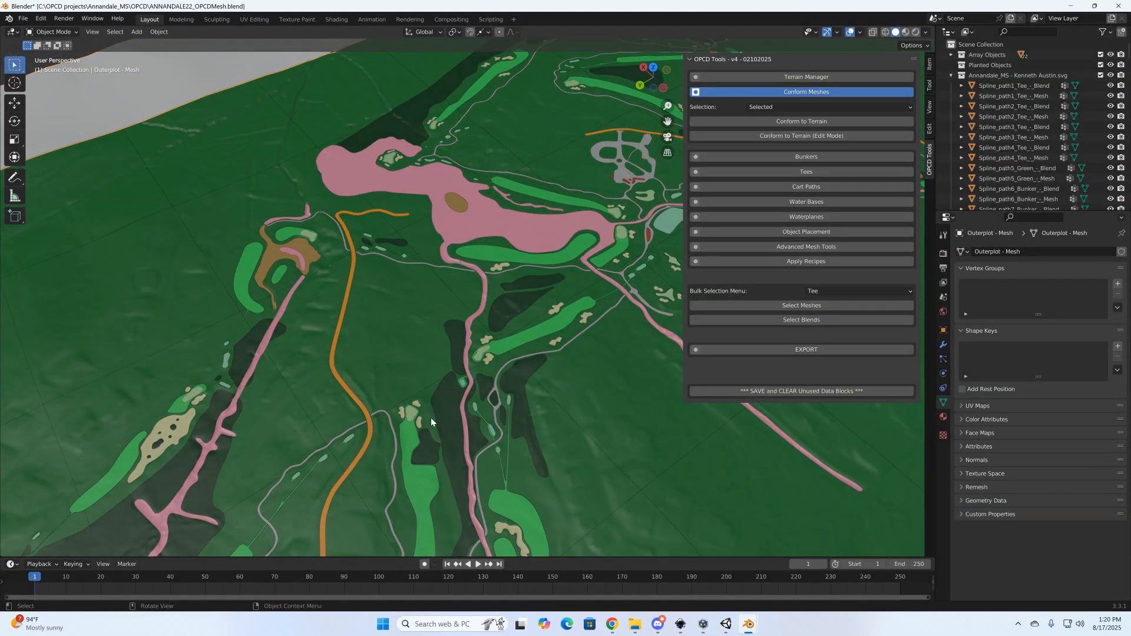
pyautogui.scroll(-2, 450, 401)
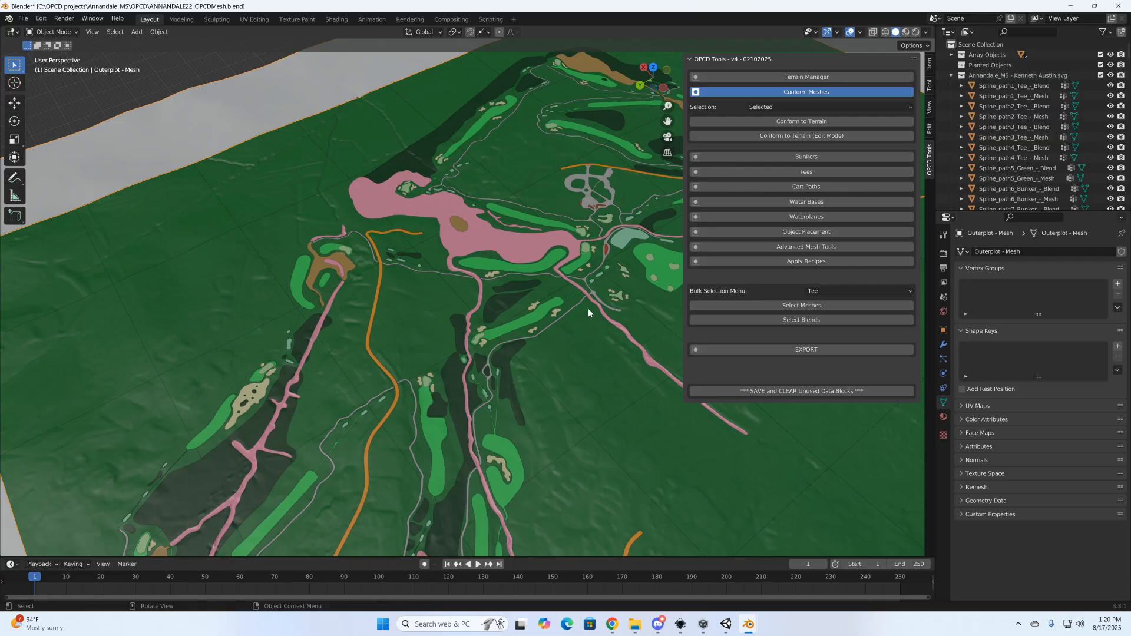
pyautogui.moveTo(572, 306); pyautogui.dragTo(548, 331, button='middle')
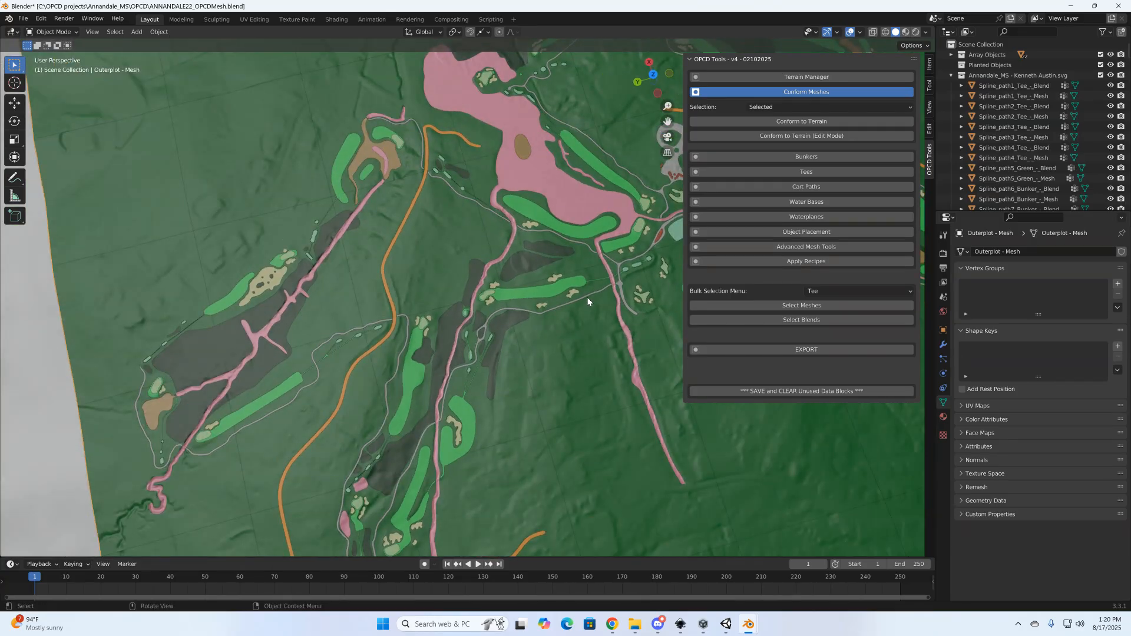
pyautogui.moveTo(586, 297)
pyautogui.keyDown('shift'); pyautogui.mouseDown(button='middle')
pyautogui.moveTo(543, 310)
pyautogui.moveTo(500, 360)
pyautogui.moveTo(453, 363)
pyautogui.moveTo(517, 350)
pyautogui.mouseUp(button='middle'); pyautogui.keyUp('shift')
pyautogui.moveTo(461, 382)
pyautogui.keyDown('shift'); pyautogui.mouseDown(button='middle')
pyautogui.moveTo(486, 369)
pyautogui.moveTo(486, 396)
pyautogui.moveTo(519, 370)
pyautogui.moveTo(444, 426)
pyautogui.moveTo(482, 376)
pyautogui.mouseUp(button='middle'); pyautogui.keyUp('shift')
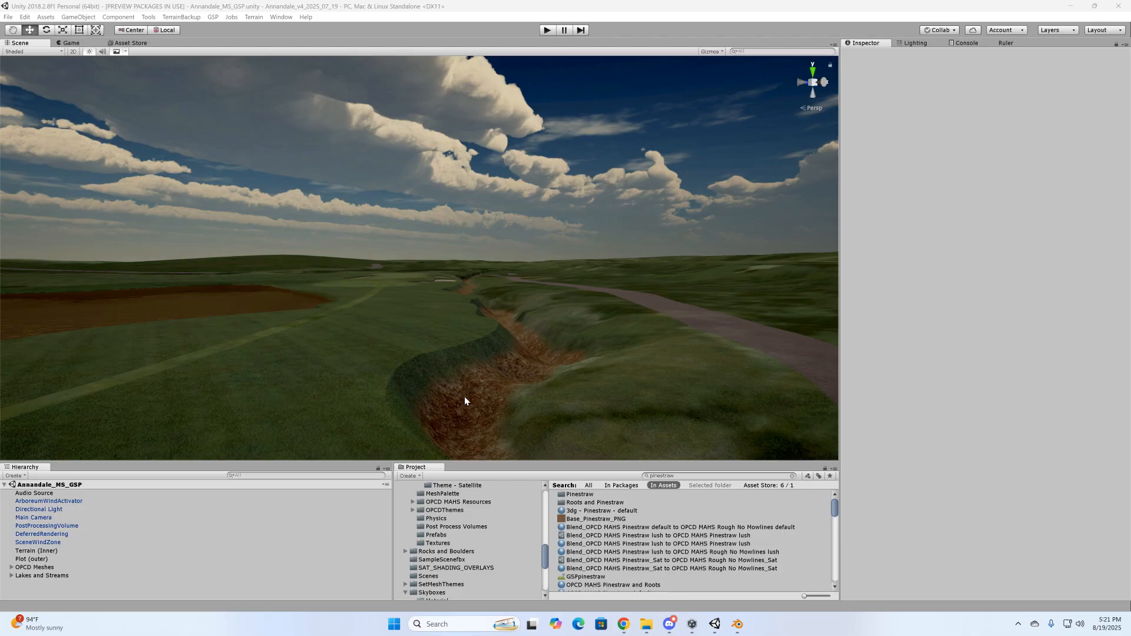
# Examine the creek bed and its banks in the Unity scene, and switch back to the creek mesh in Blender
pyautogui.moveTo(466, 397); pyautogui.dragTo(496, 394, button='right')
pyautogui.press('w')
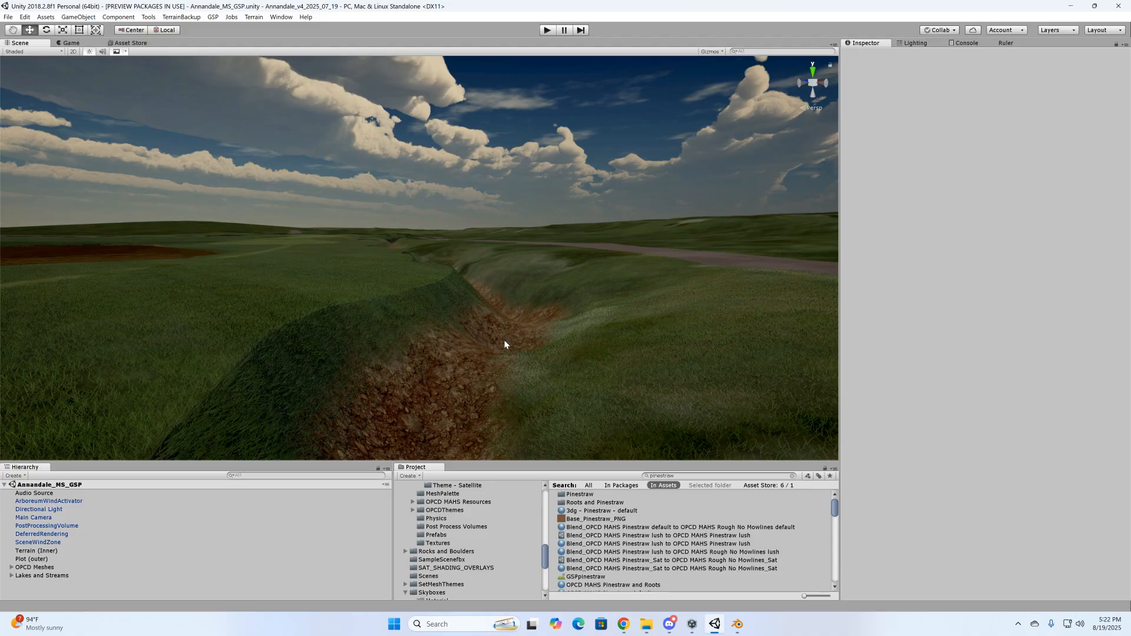
pyautogui.scroll(-3, 505, 348)
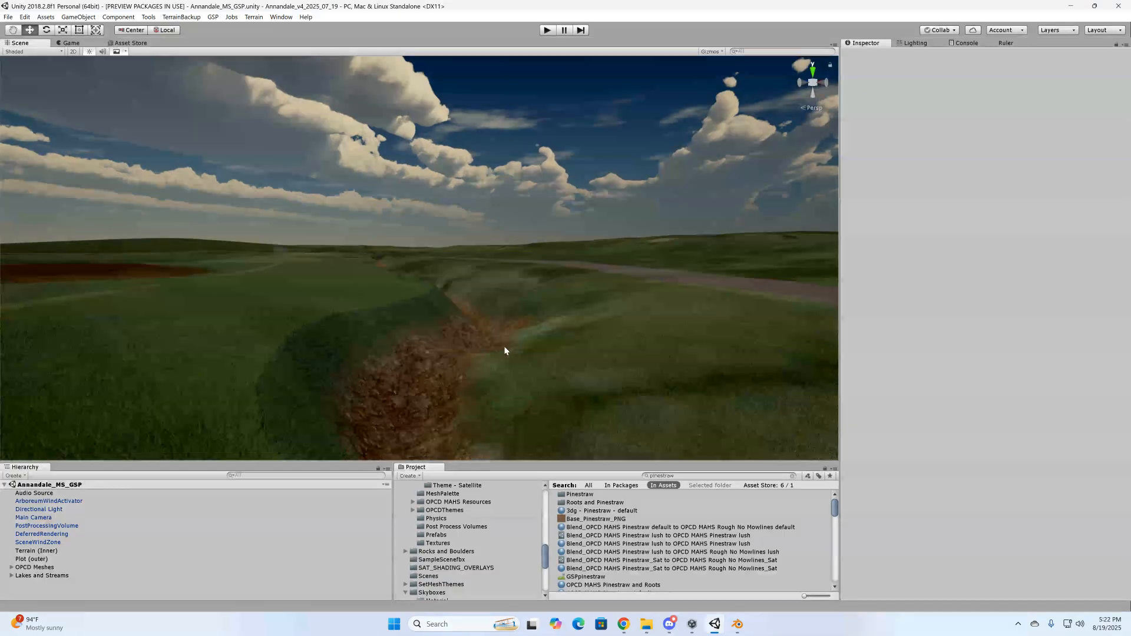
pyautogui.moveTo(511, 352); pyautogui.dragTo(489, 361, button='right')
pyautogui.press('w')
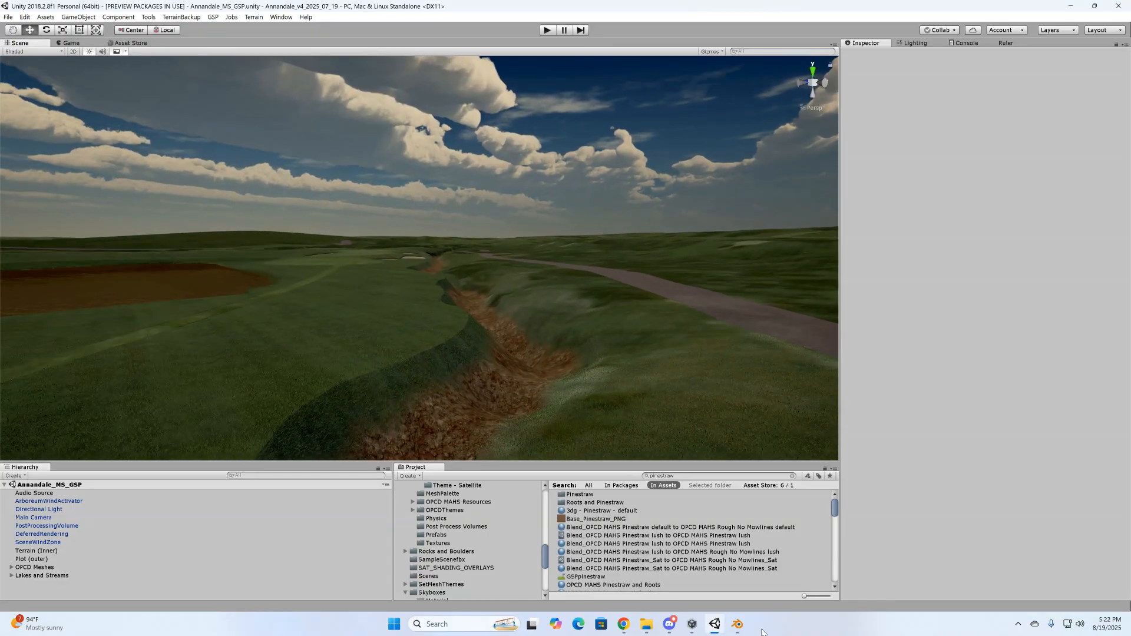
pyautogui.click(733, 617)
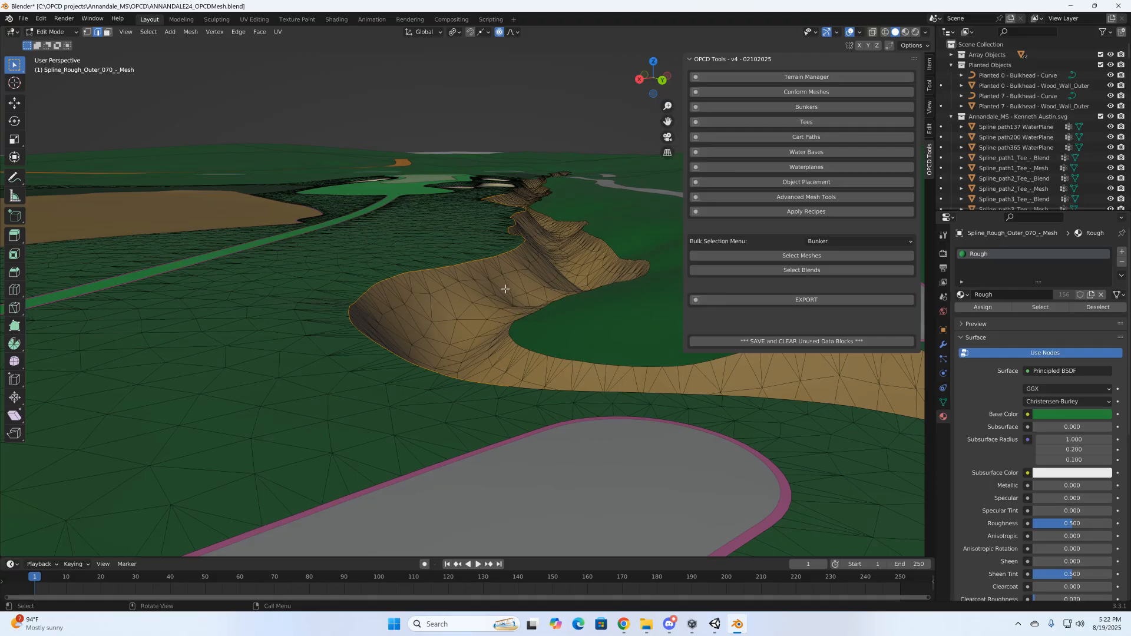
pyautogui.press('g')
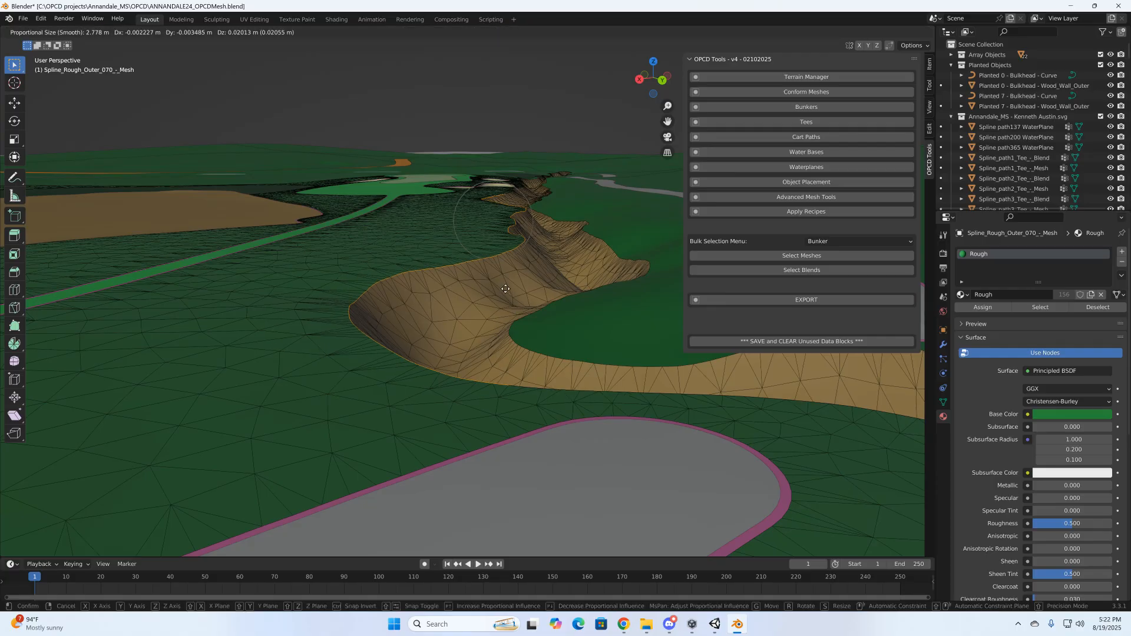
pyautogui.press('z')
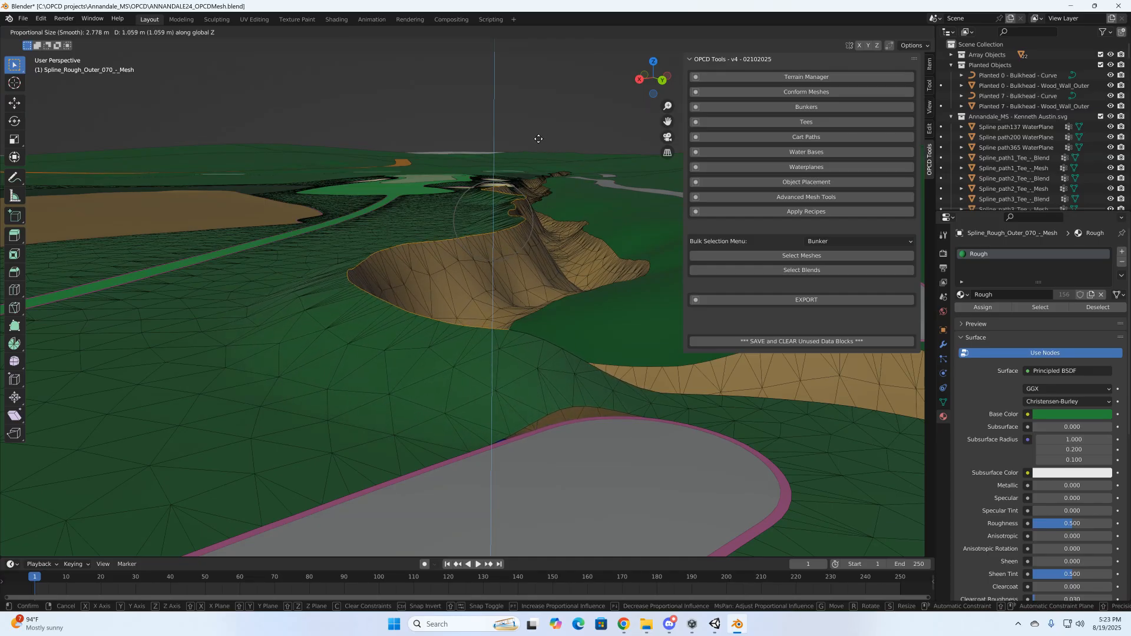
pyautogui.rightClick(535, 244)
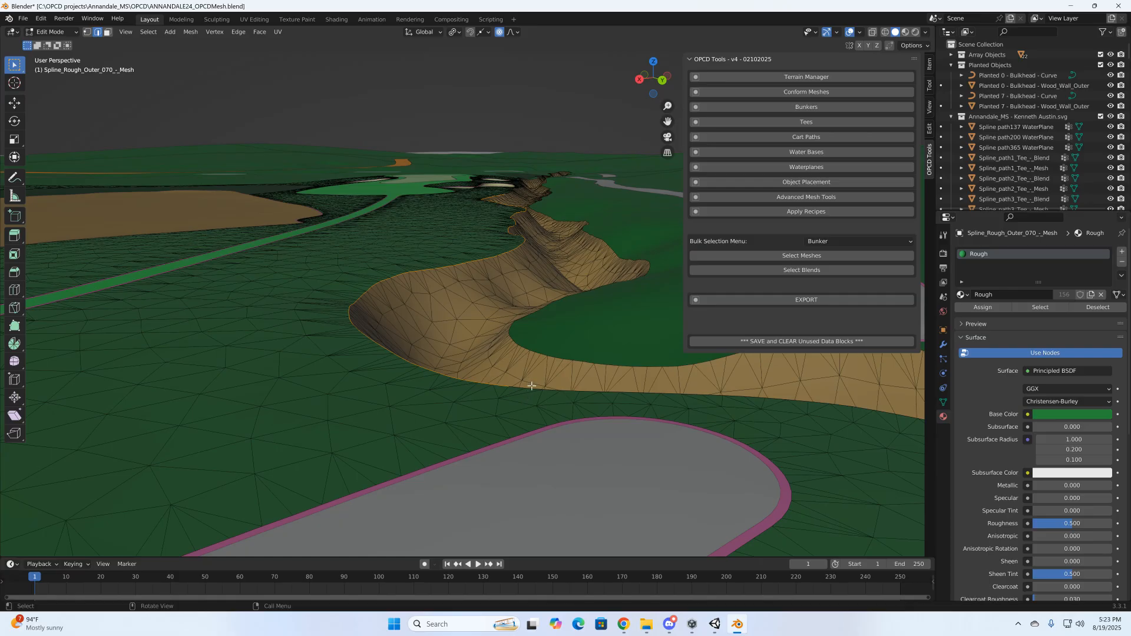
# Lower the selected creek-bank edge geometry by about 0.784 m along Z with smooth proportional editing at size 2.778
pyautogui.moveTo(537, 366)
pyautogui.mouseDown(button='middle')
pyautogui.moveTo(526, 483)
pyautogui.moveTo(518, 379)
pyautogui.moveTo(540, 463)
pyautogui.moveTo(530, 497)
pyautogui.moveTo(545, 374)
pyautogui.moveTo(548, 384)
pyautogui.mouseUp(button='middle')
pyautogui.keyDown('shift'); pyautogui.moveTo(541, 472); pyautogui.dragTo(550, 361, button='middle'); pyautogui.keyUp('shift')
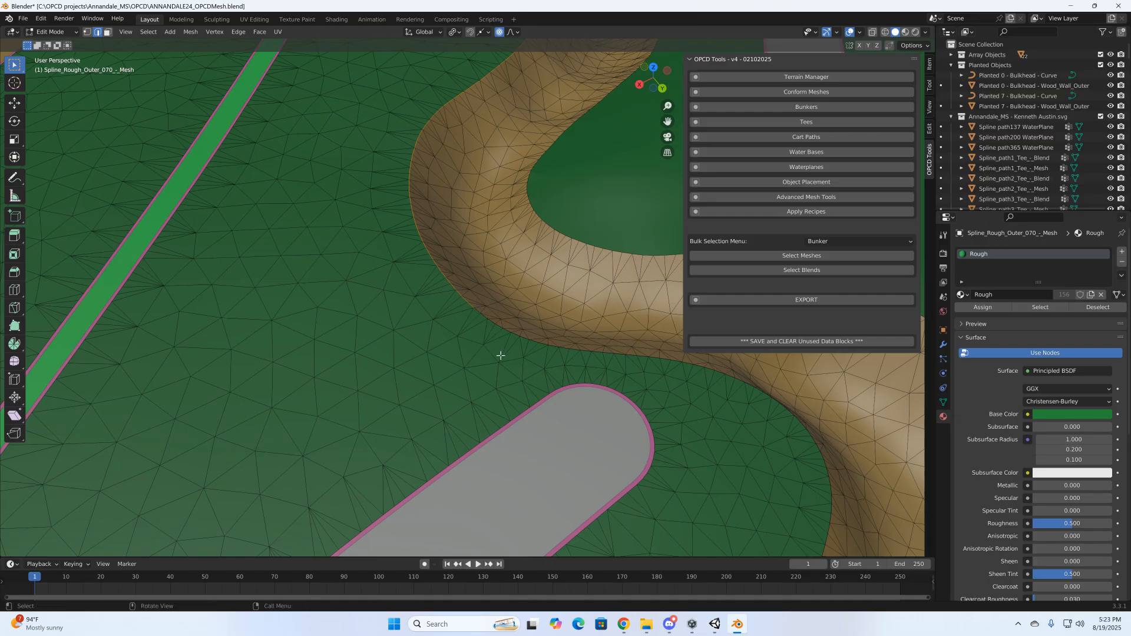
pyautogui.moveTo(556, 370); pyautogui.dragTo(568, 414, button='middle')
pyautogui.scroll(-8, 556, 357)
pyautogui.scroll(6, 551, 430)
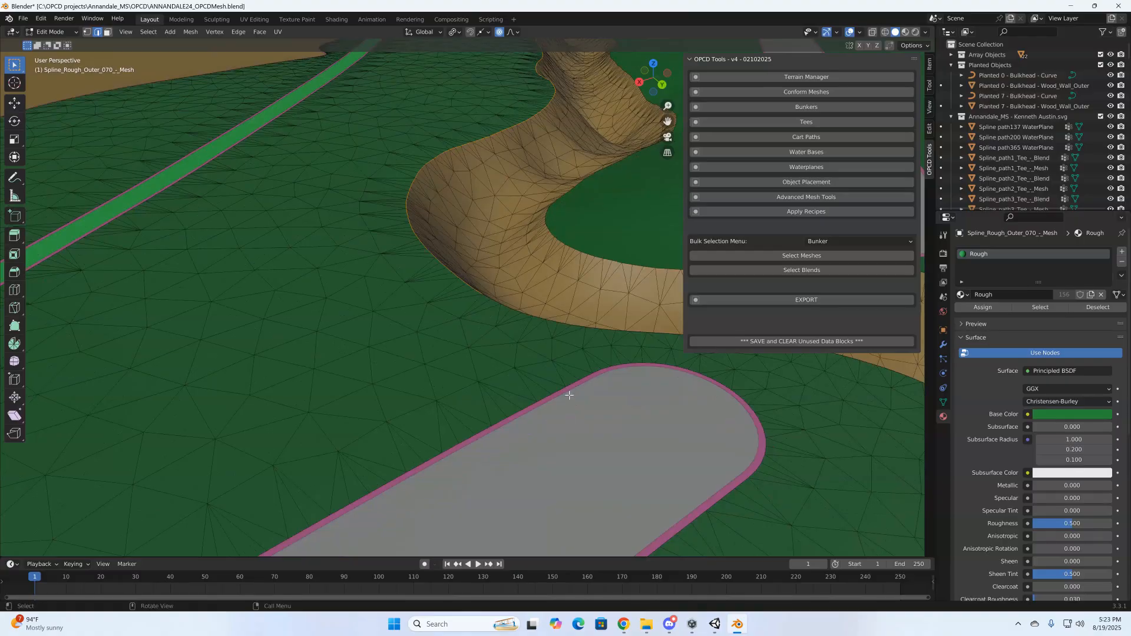
pyautogui.press('g')
pyautogui.press('z')
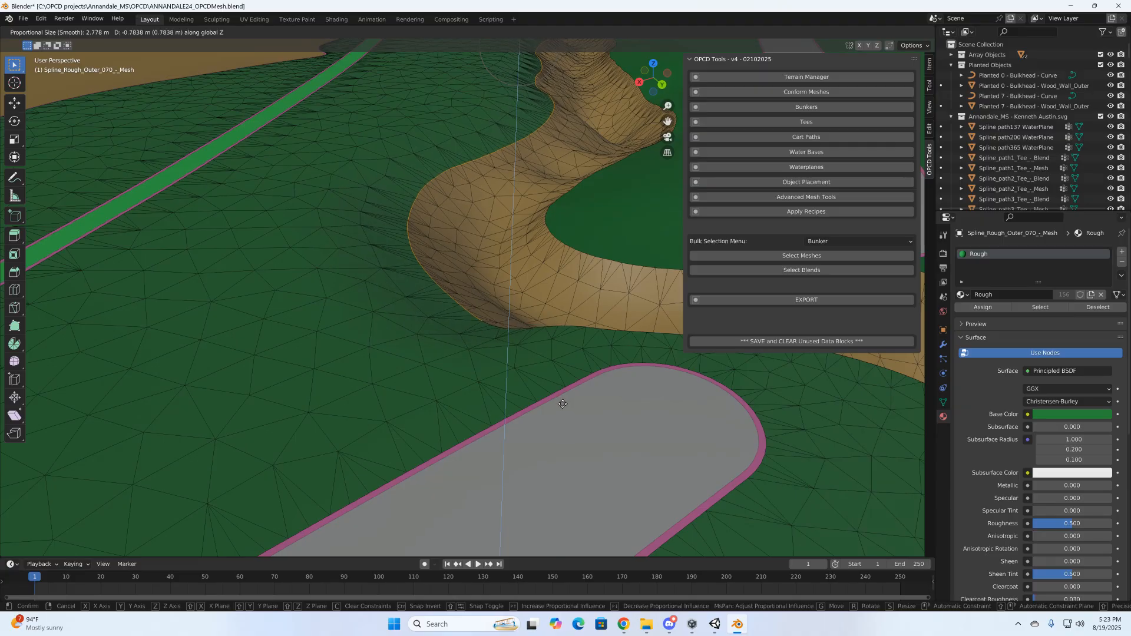
pyautogui.click(563, 404)
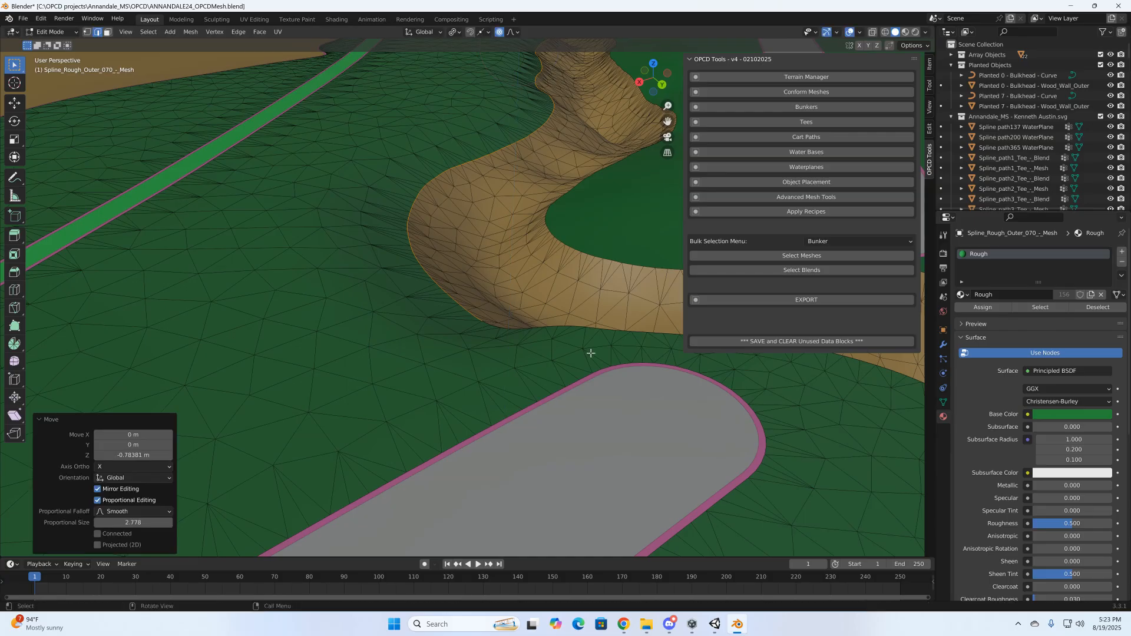
# Leave mesh editing and export the selected creek and outer rough meshes as FBX to the //FBX\ folder
pyautogui.moveTo(591, 353)
pyautogui.mouseDown(button='middle')
pyautogui.moveTo(587, 380)
pyautogui.moveTo(588, 371)
pyautogui.mouseUp(button='middle')
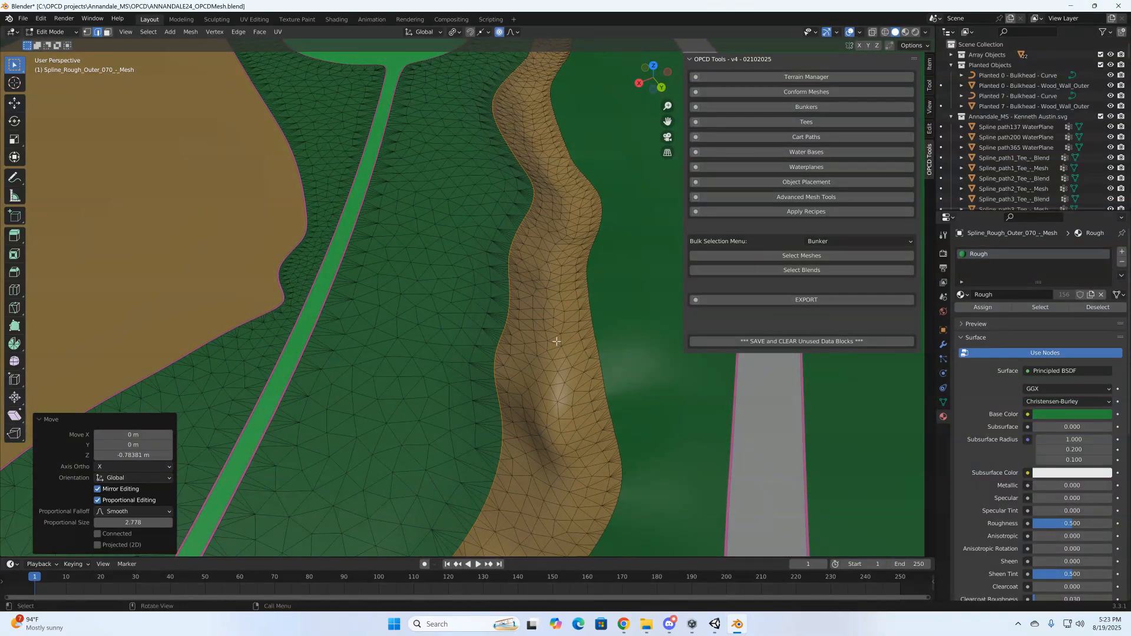
pyautogui.click(697, 300)
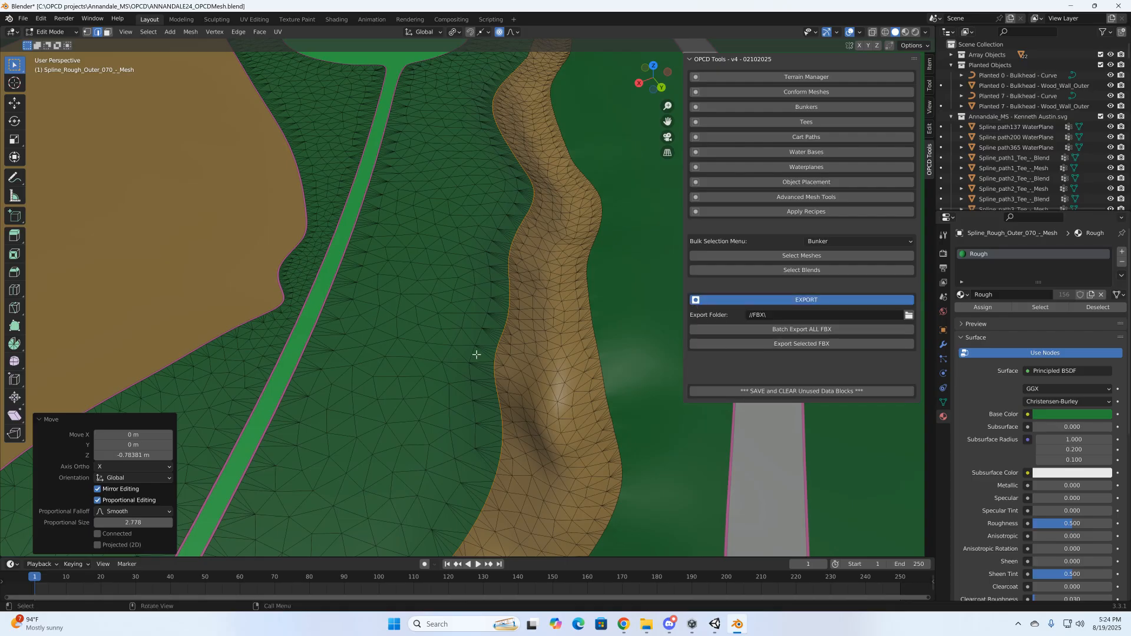
pyautogui.press('Tab')
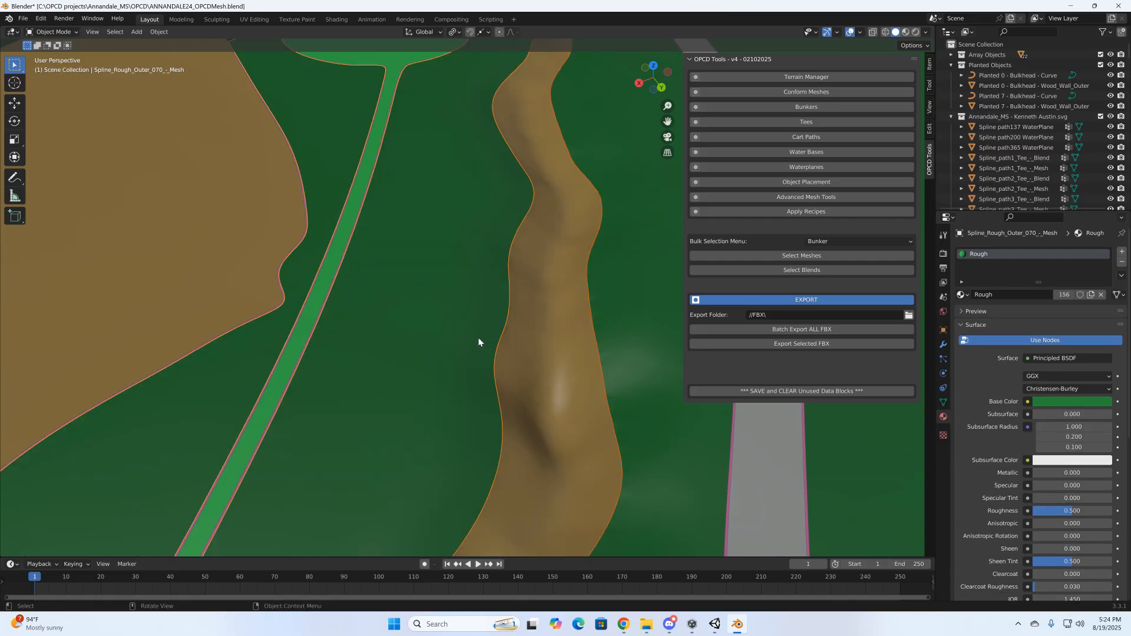
pyautogui.click(786, 343)
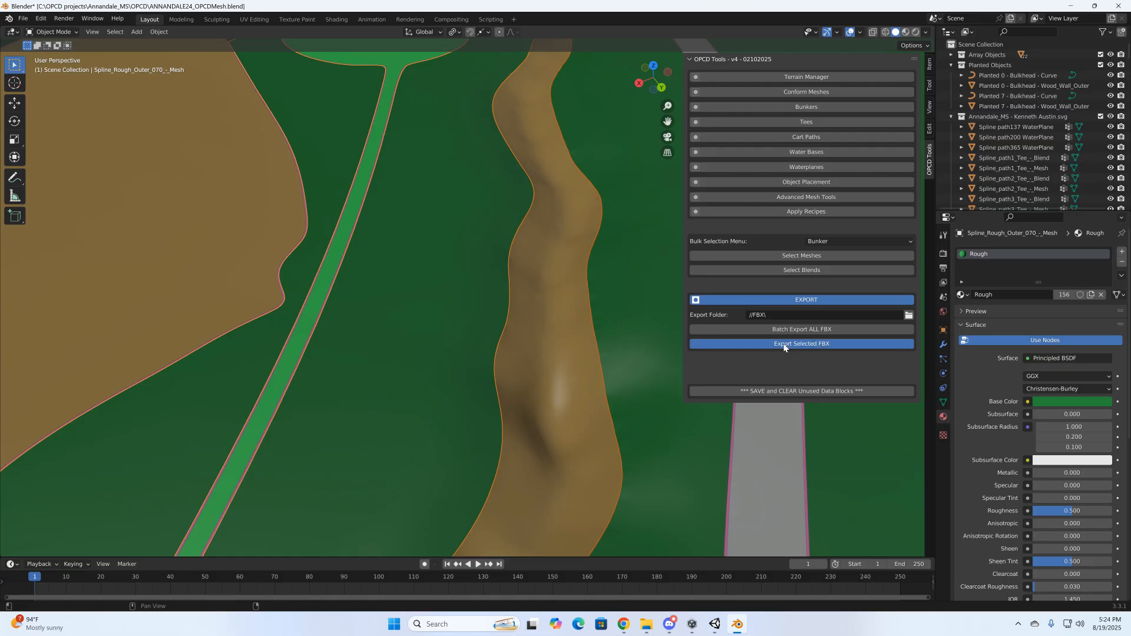
# Copy the newly exported Spline_path200 water base lake and Spline_Rough_Outer_070 mesh files from the OPCD project's FBX folder
pyautogui.click(645, 629)
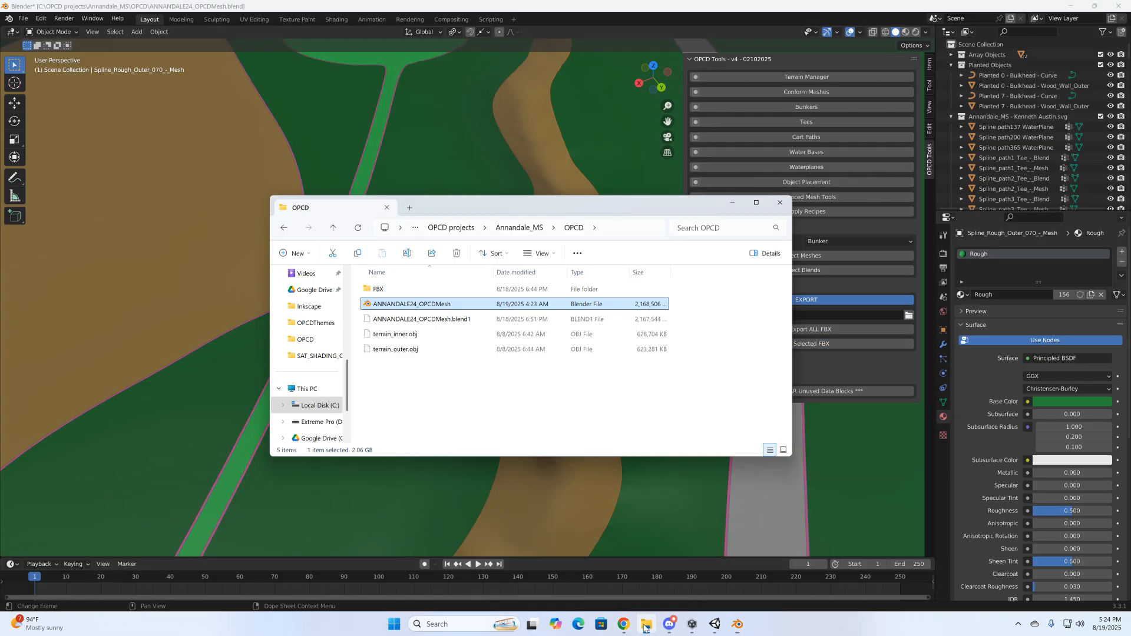
pyautogui.doubleClick(384, 289)
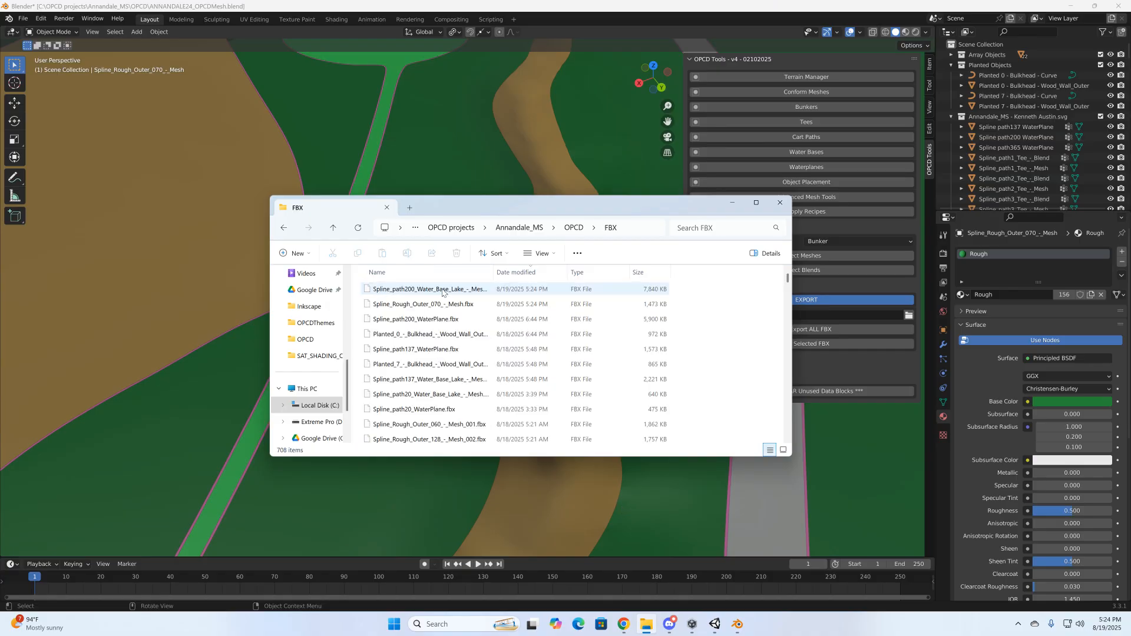
pyautogui.click(444, 289)
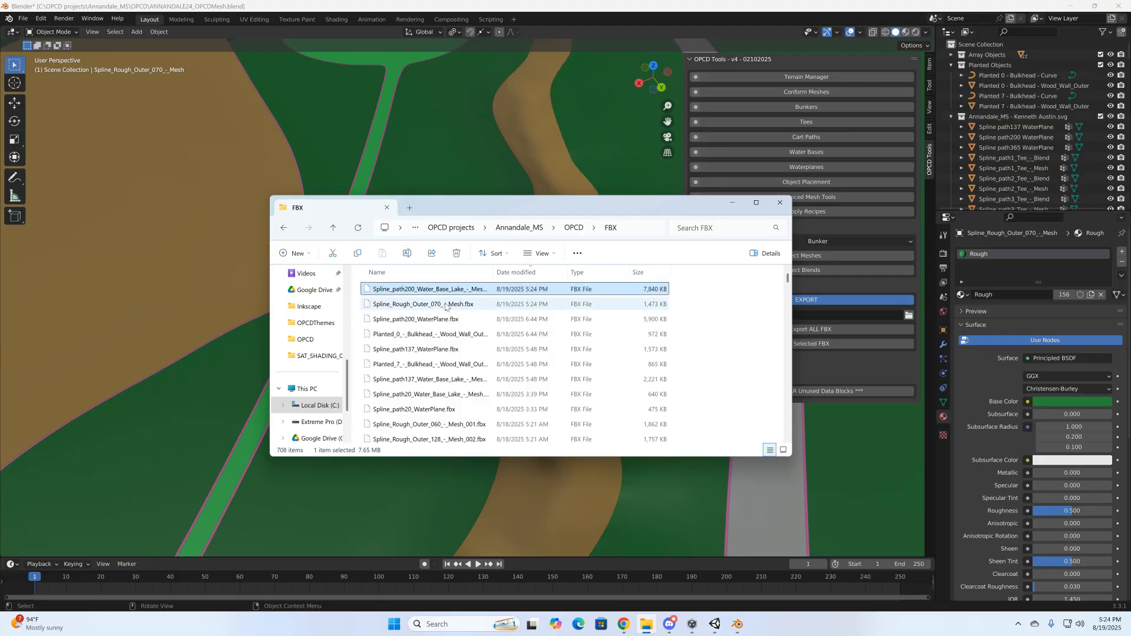
pyautogui.keyDown('shift'); pyautogui.click(435, 305); pyautogui.keyUp('shift')
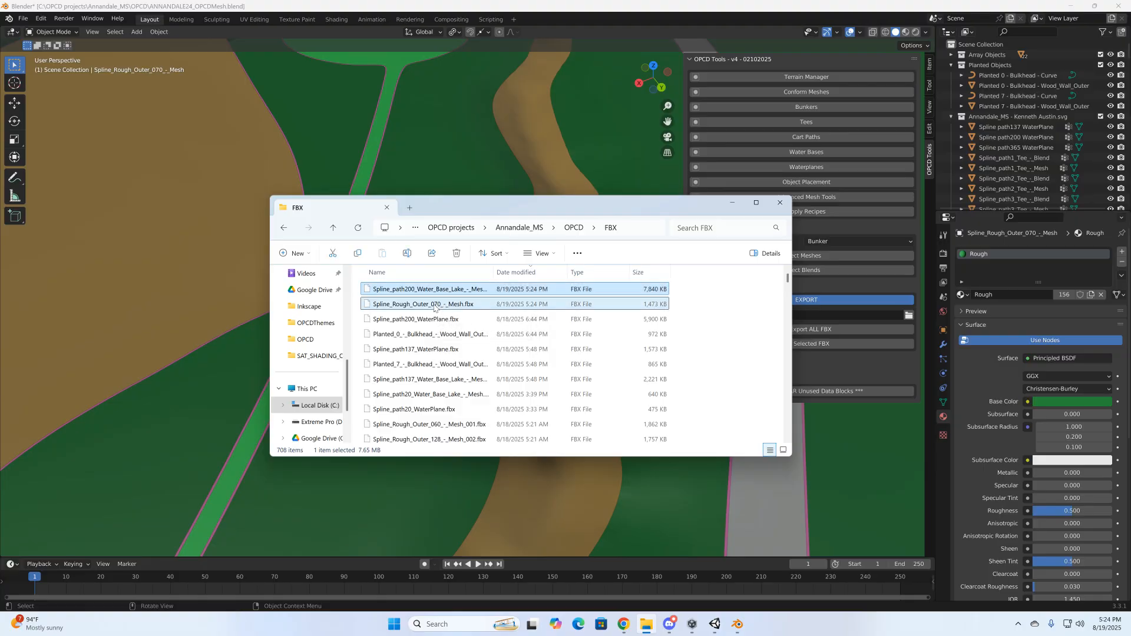
pyautogui.rightClick(435, 304)
pyautogui.click(482, 316)
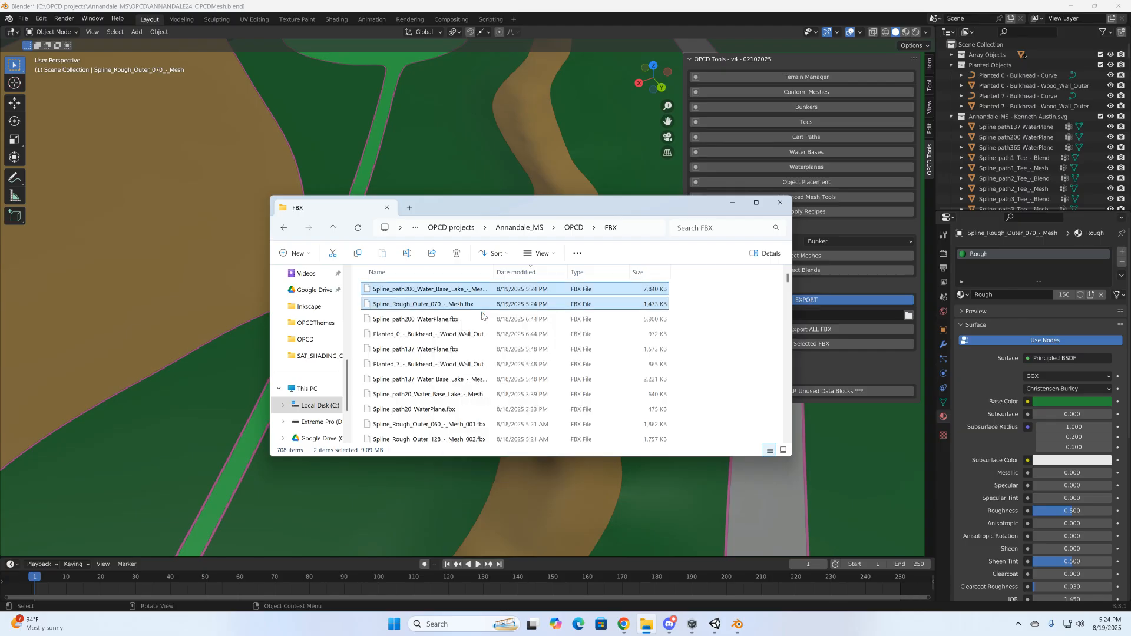
# Paste the two copied meshes into the FBX folder under Annandale_v4_2025_07_19's Assets, replacing the existing files
pyautogui.click(333, 229)
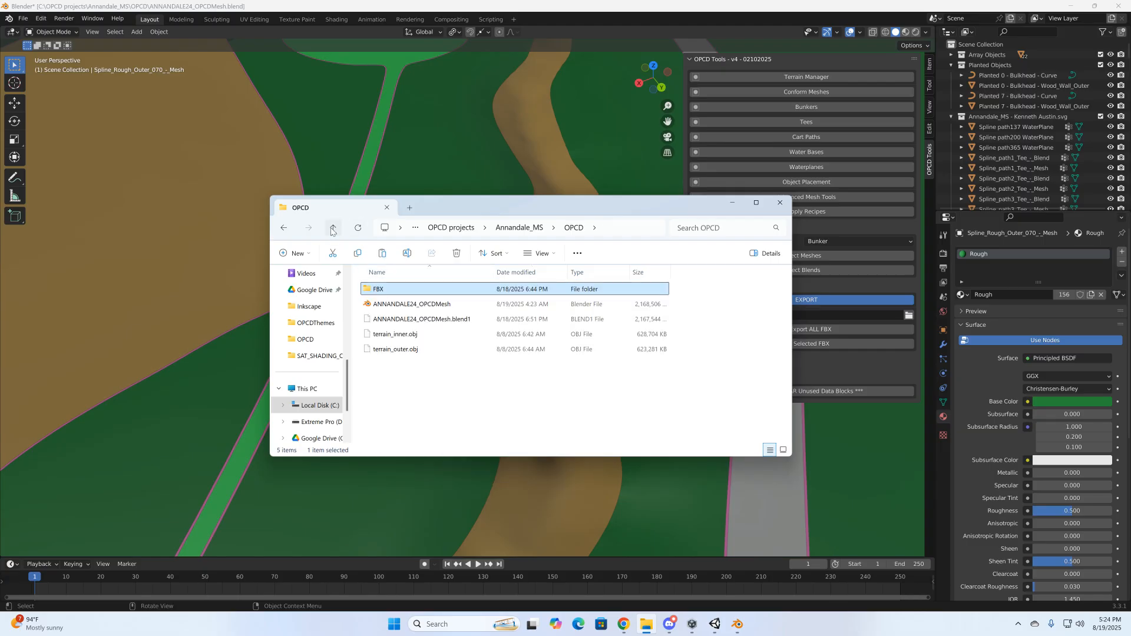
pyautogui.doubleClick(416, 321)
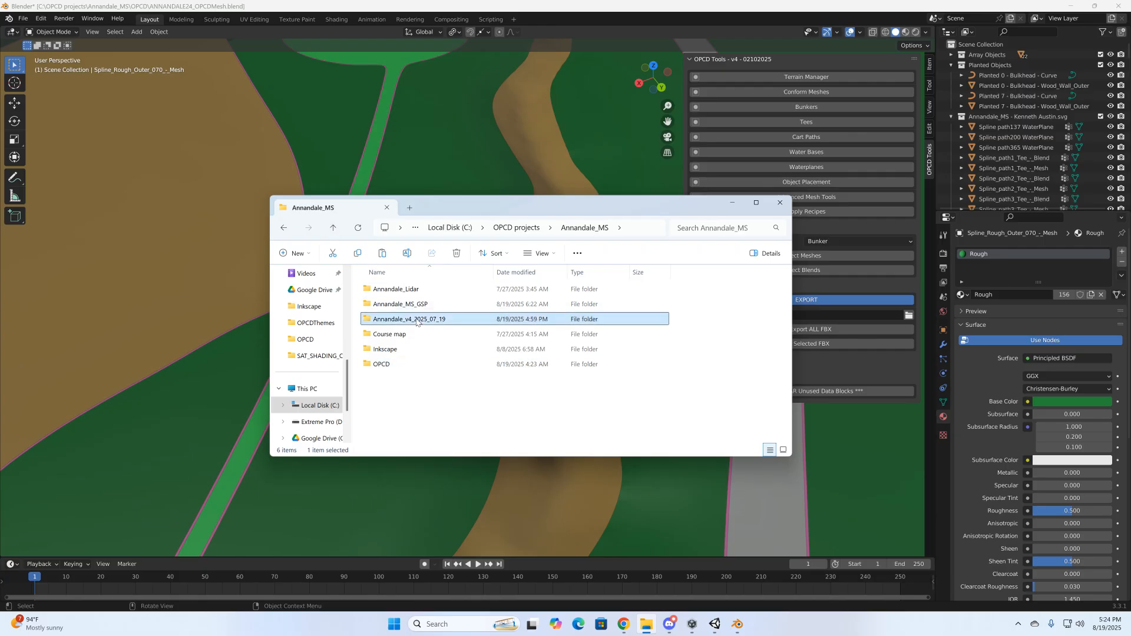
pyautogui.doubleClick(416, 320)
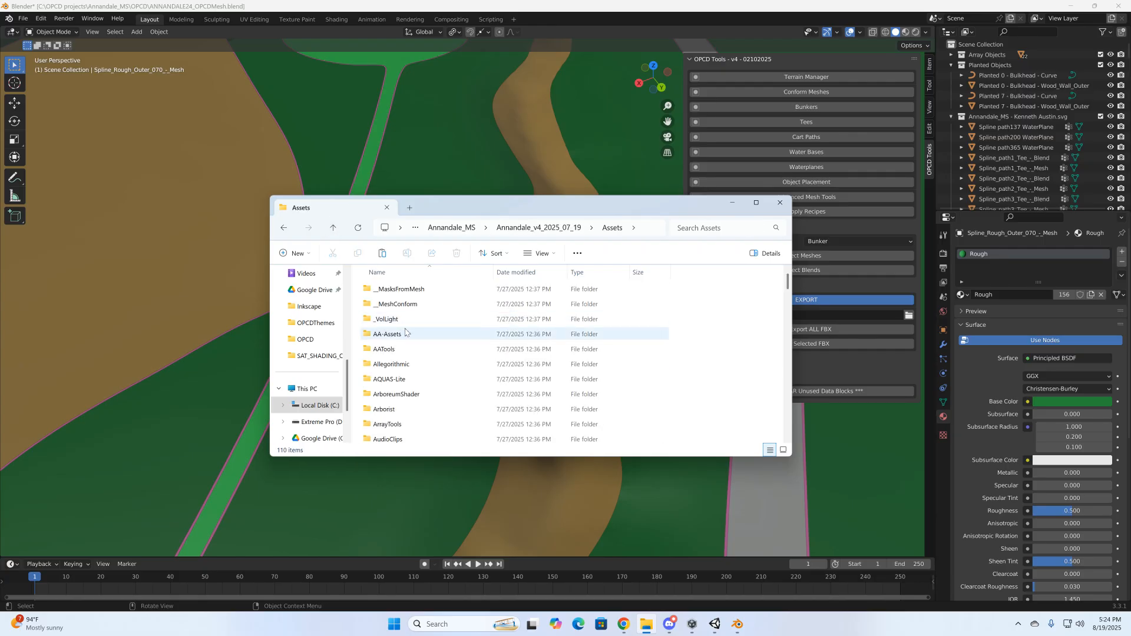
pyautogui.scroll(-3, 413, 335)
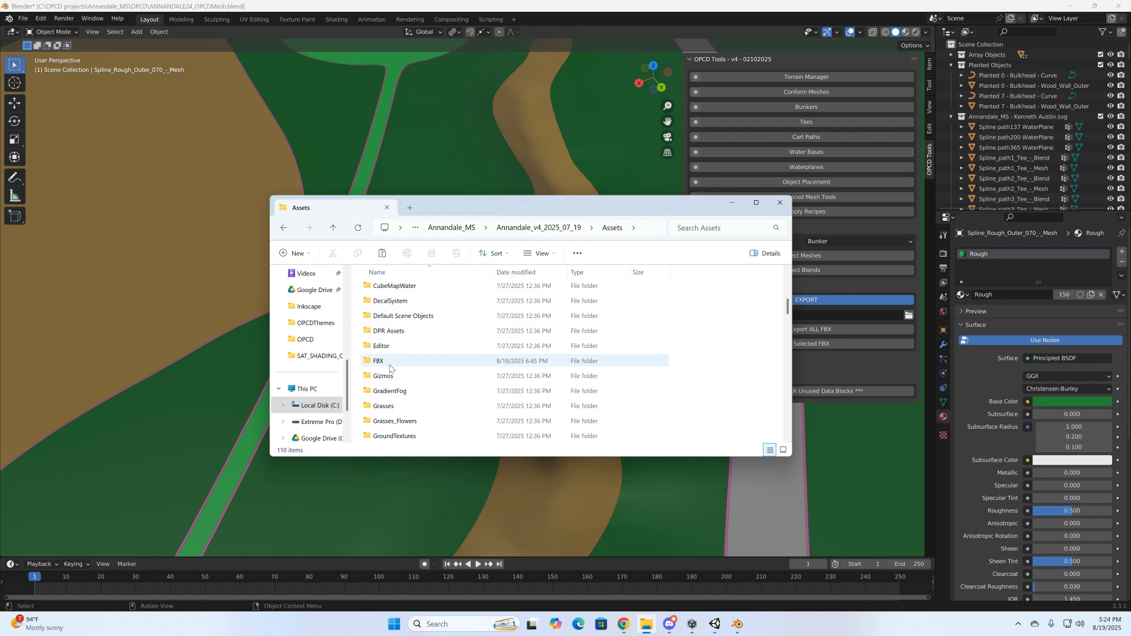
pyautogui.click(388, 366)
pyautogui.doubleClick(389, 365)
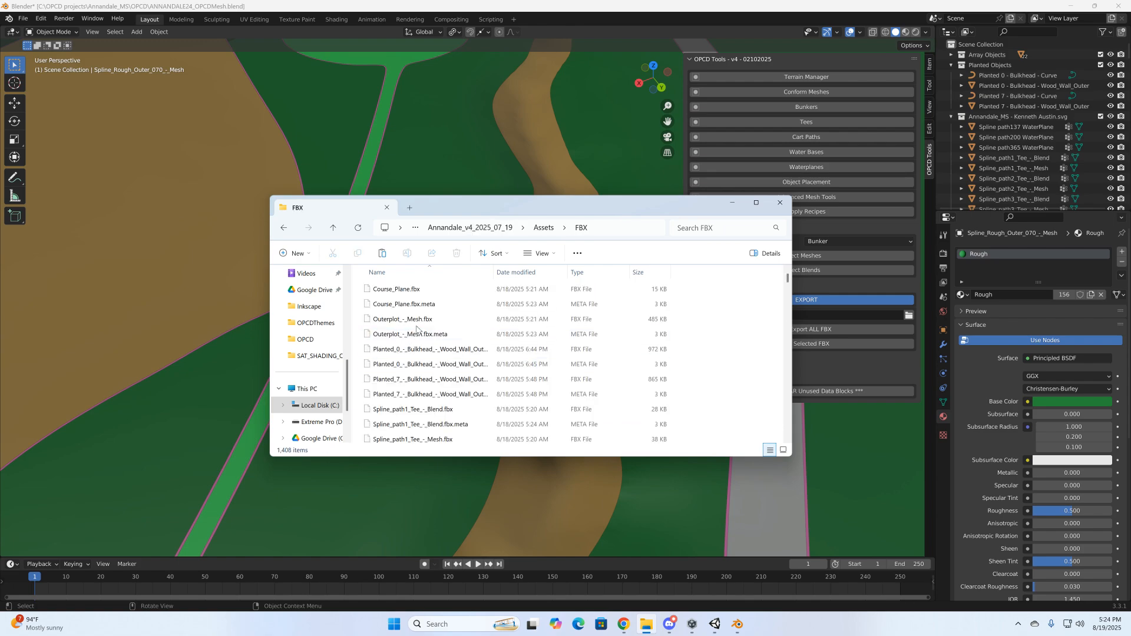
pyautogui.rightClick(417, 329)
pyautogui.click(436, 345)
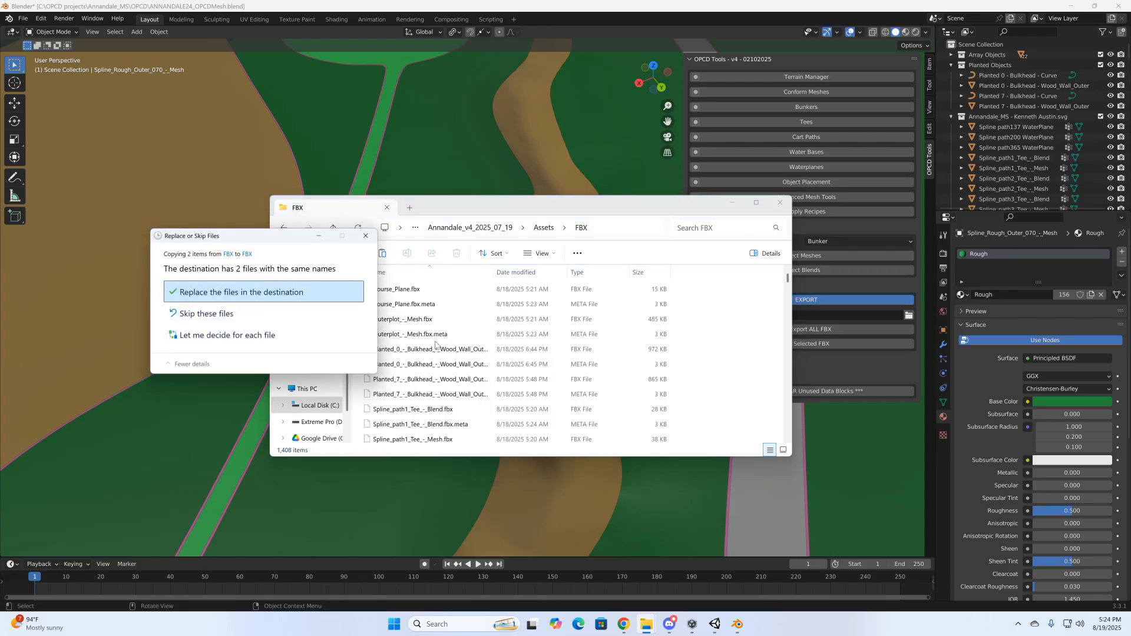
pyautogui.click(241, 291)
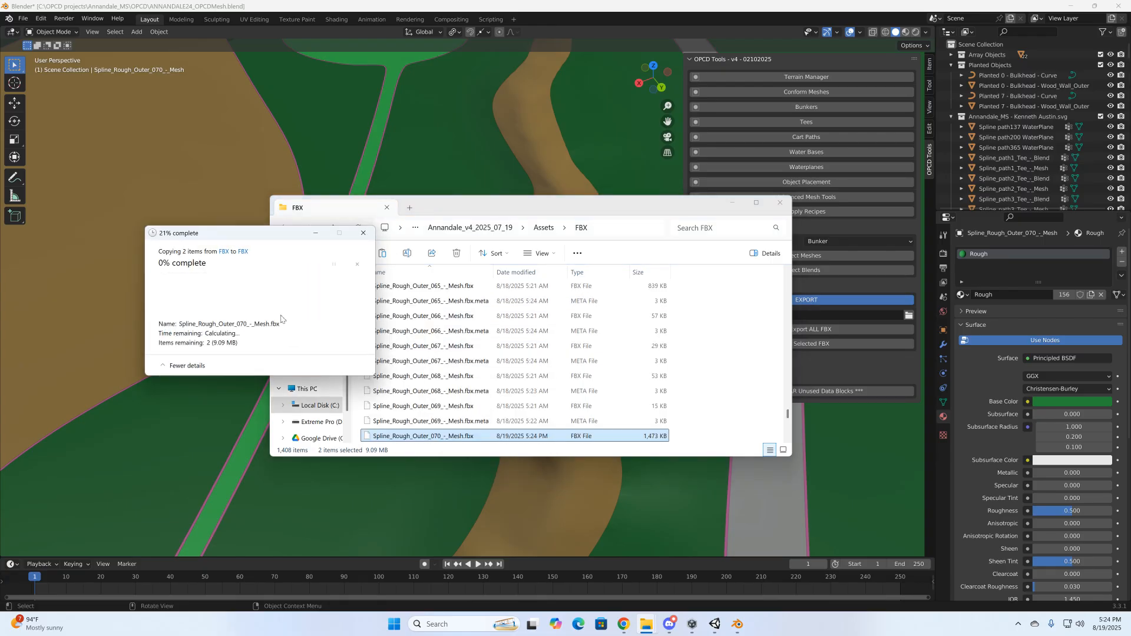
# Return to Unity and inspect the reimported creek bank and the nearby greenside bunkers
pyautogui.click(734, 206)
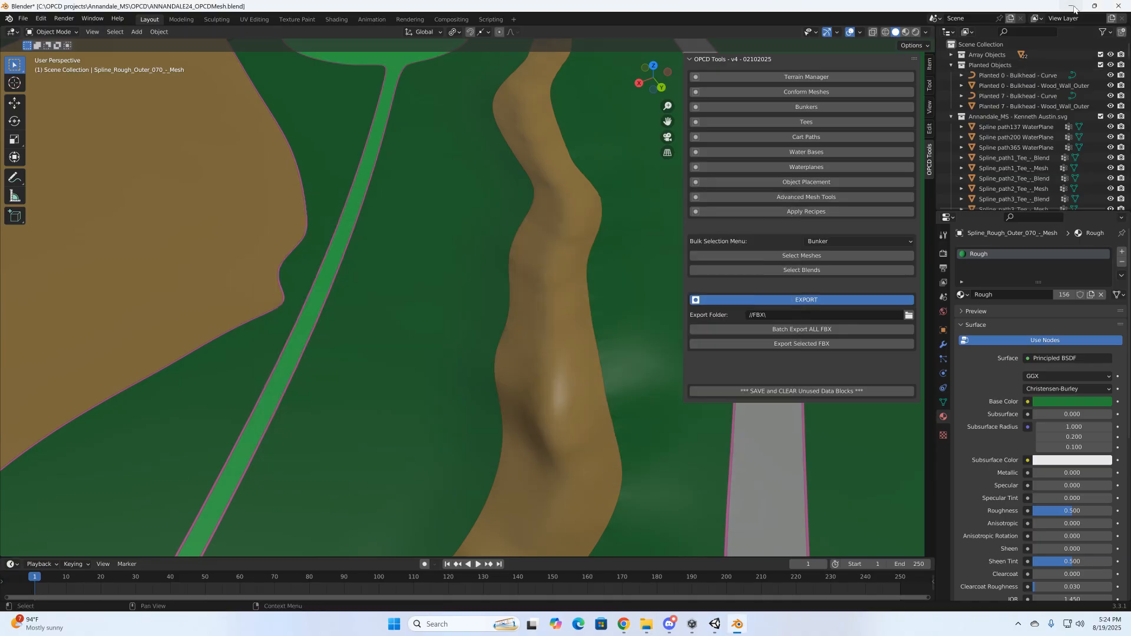
pyautogui.click(1072, 7)
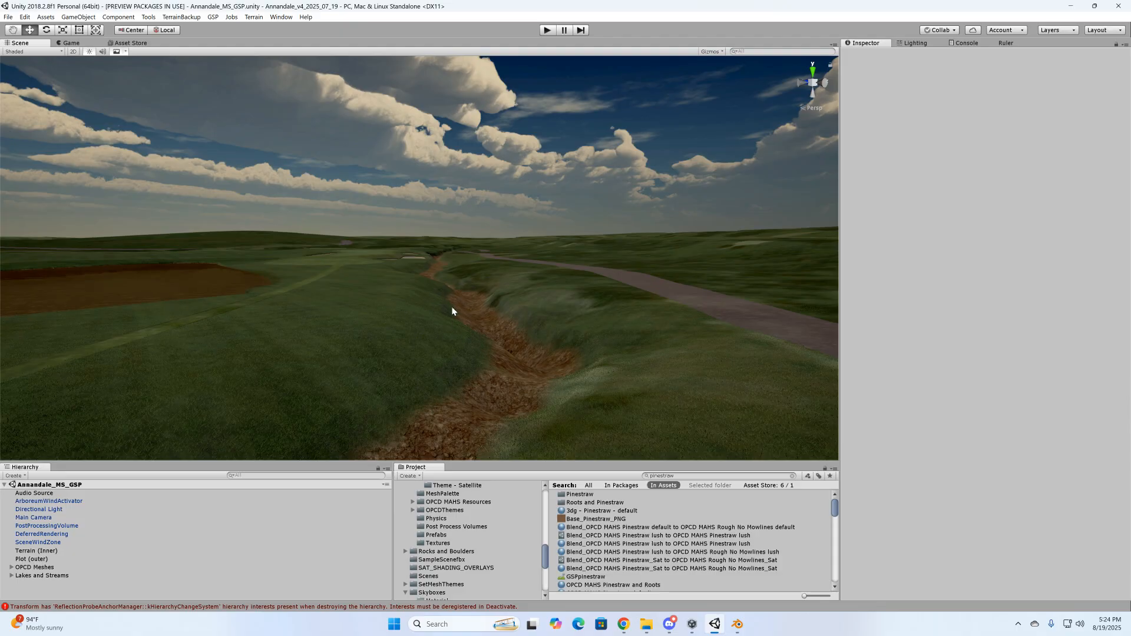
pyautogui.moveTo(479, 363); pyautogui.dragTo(583, 352, button='right')
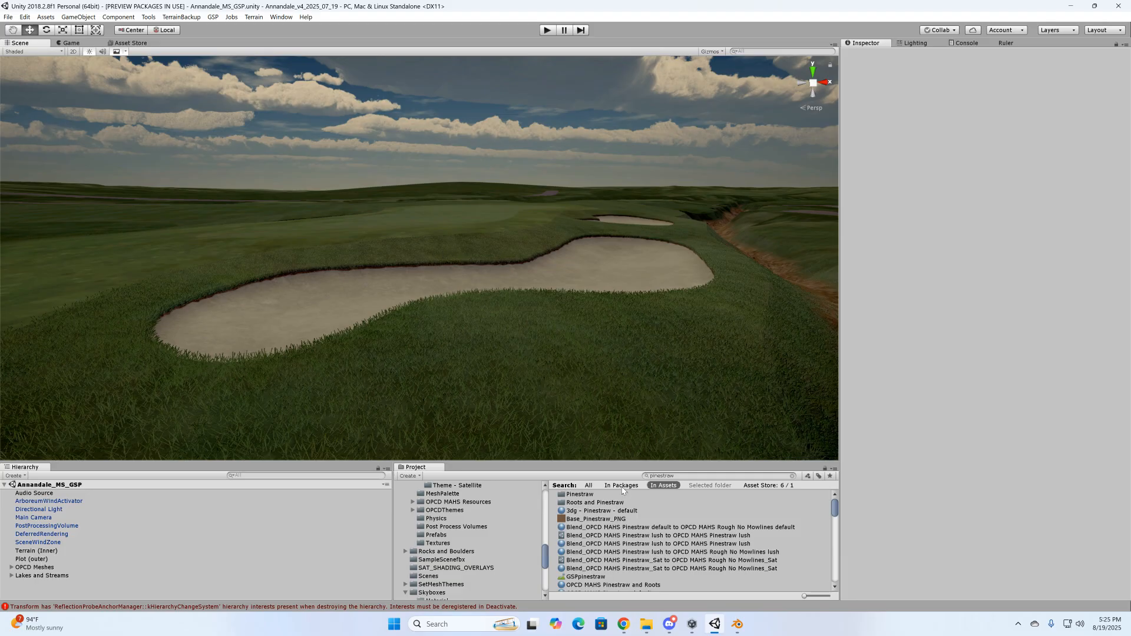
# Switch to Blender and select the greenside bunker mesh beside the creek for a close-up view
pyautogui.click(738, 625)
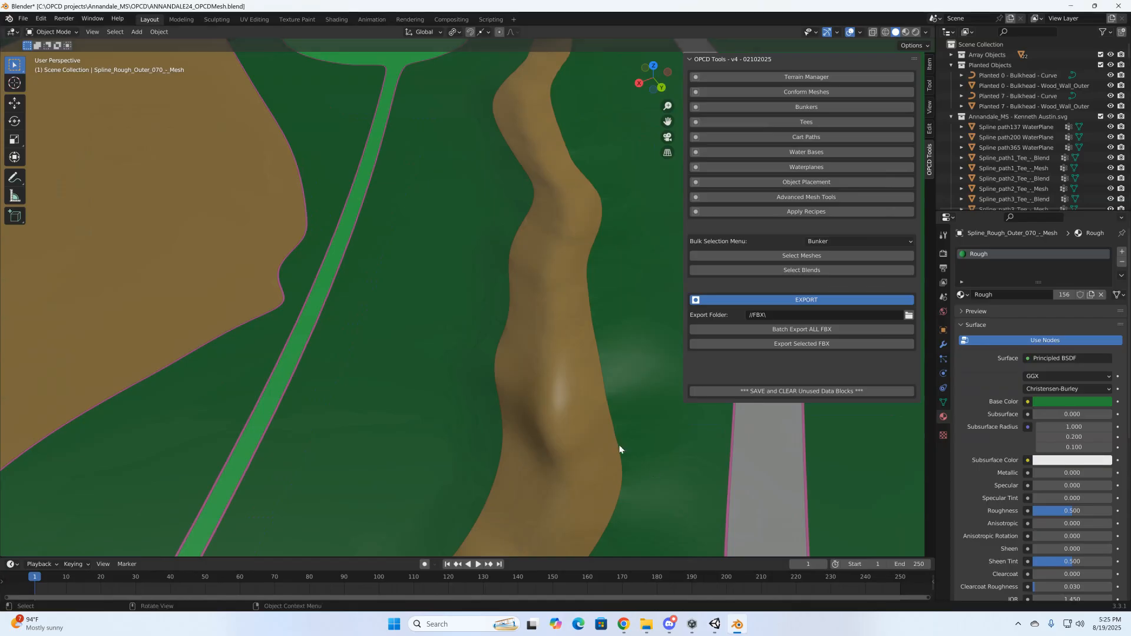
pyautogui.rightClick(568, 427)
pyautogui.scroll(-9, 404, 427)
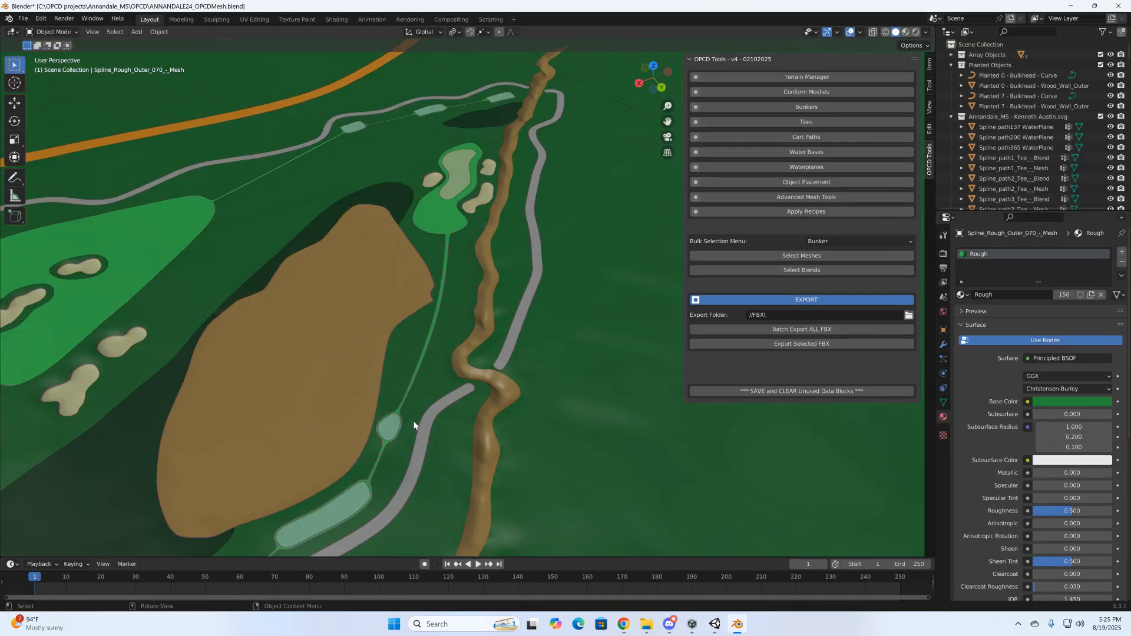
pyautogui.click(475, 203)
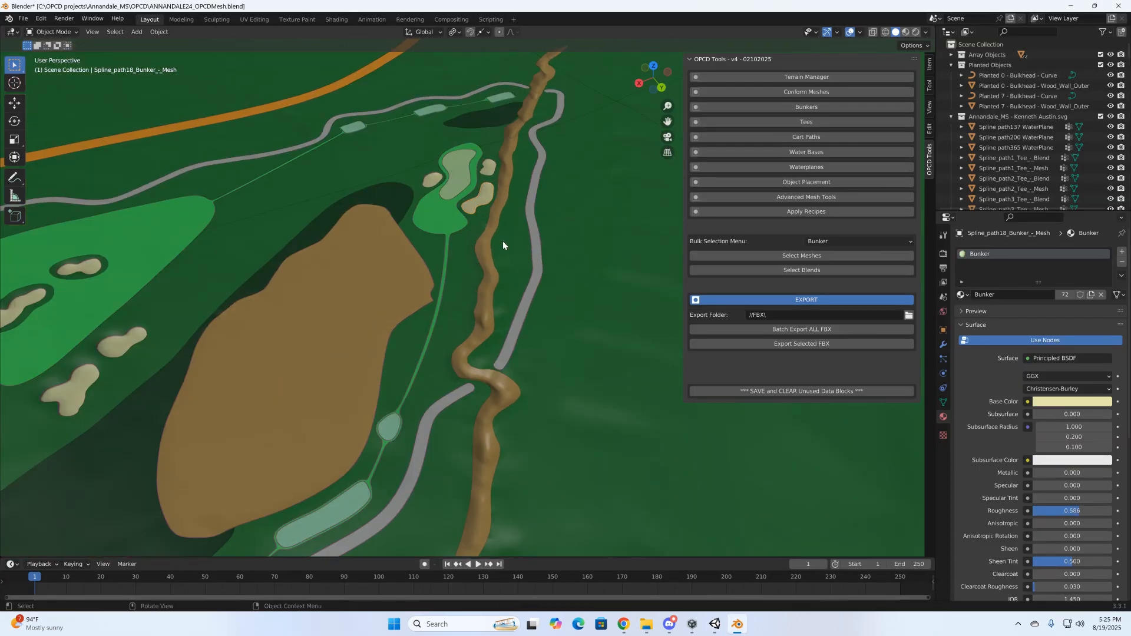
pyautogui.press('KP_Decimal')
pyautogui.moveTo(528, 348); pyautogui.dragTo(560, 377, button='middle')
pyautogui.scroll(4, 554, 383)
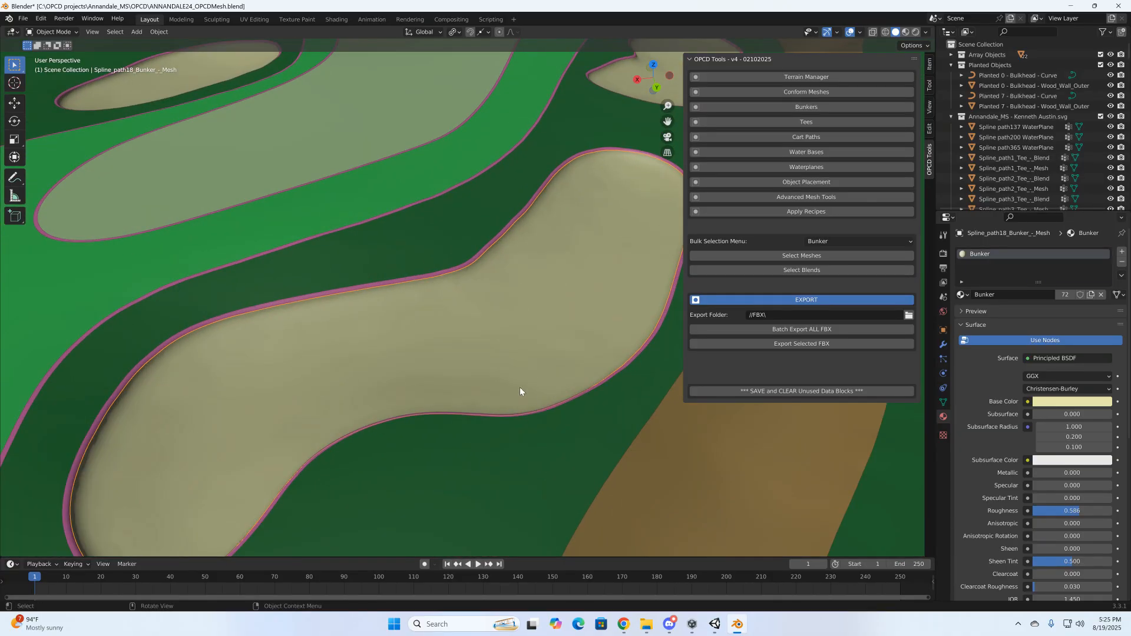
# Open the path18 bunker mesh, its blend and the Rough_Outer_070 mesh together in Edit Mode with vertex selection and nothing selected
pyautogui.moveTo(498, 347); pyautogui.dragTo(488, 364, button='middle')
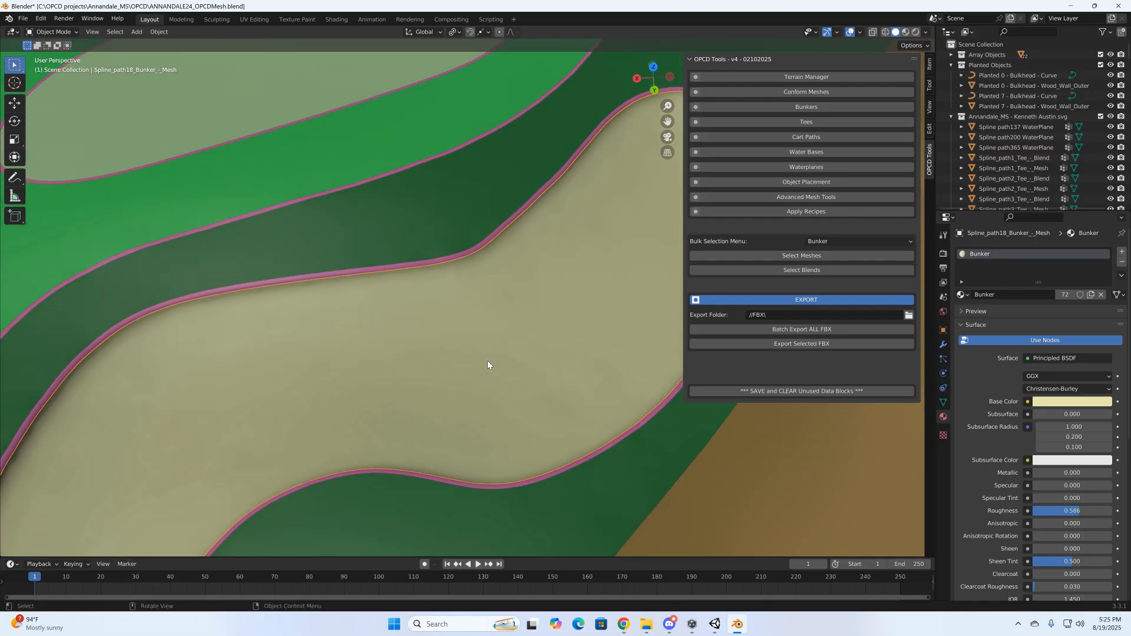
pyautogui.click(428, 264)
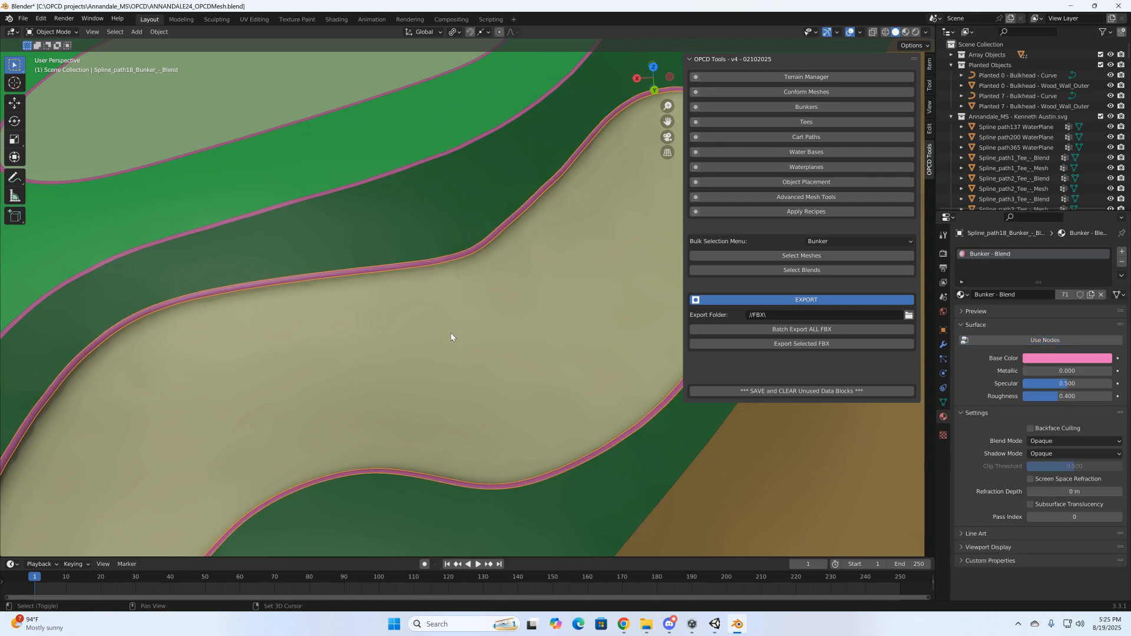
pyautogui.keyDown('shift'); pyautogui.click(451, 262); pyautogui.keyUp('shift')
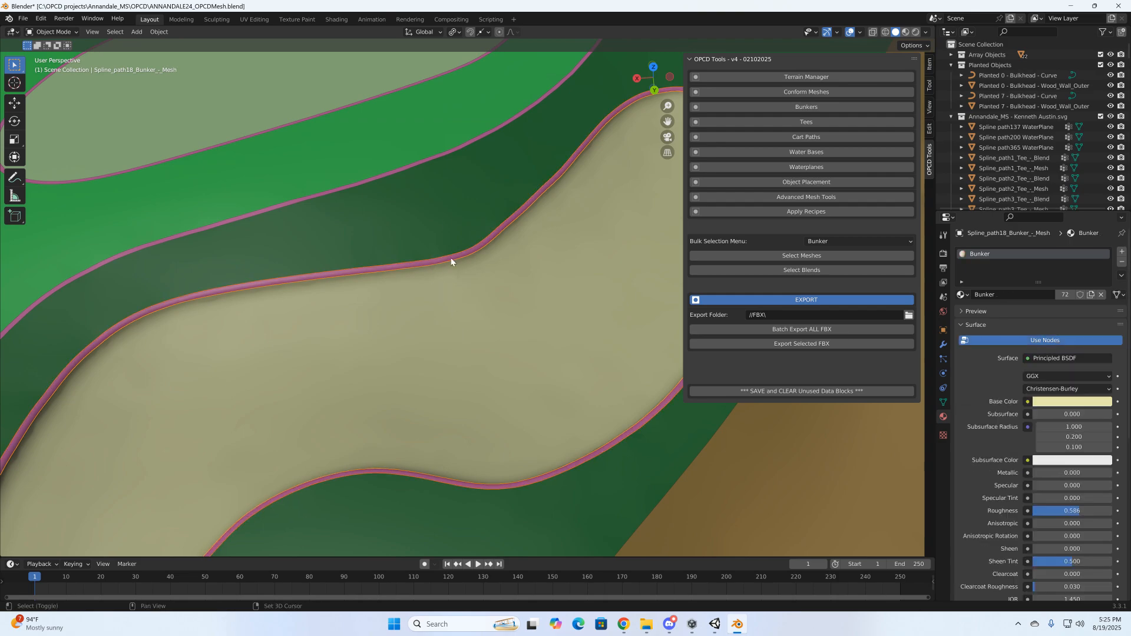
pyautogui.click(440, 220)
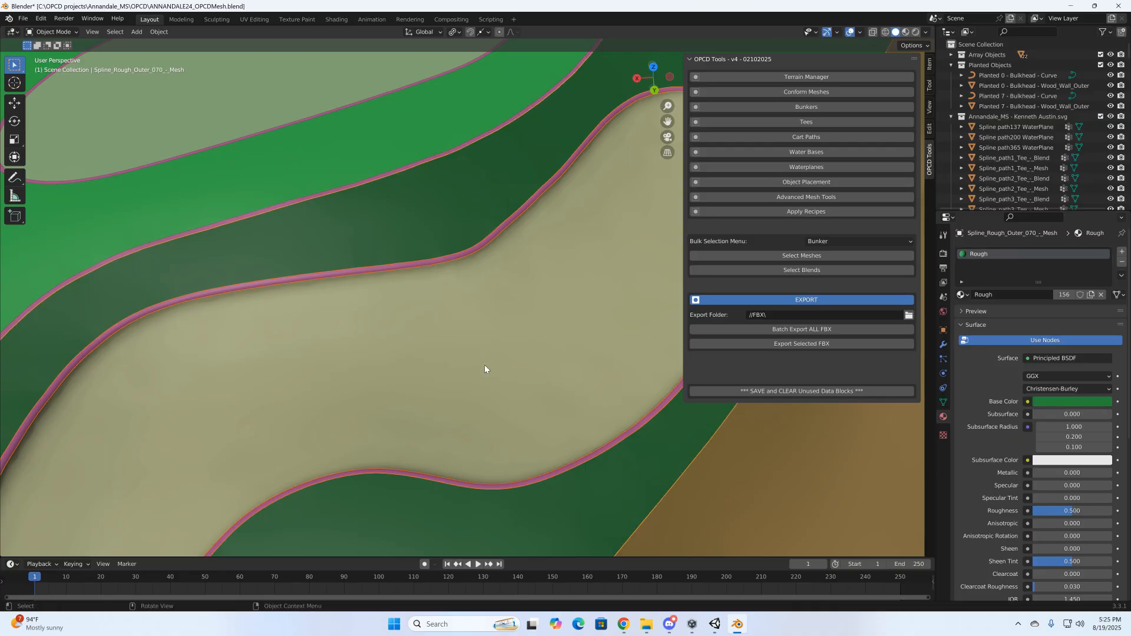
pyautogui.press('Tab')
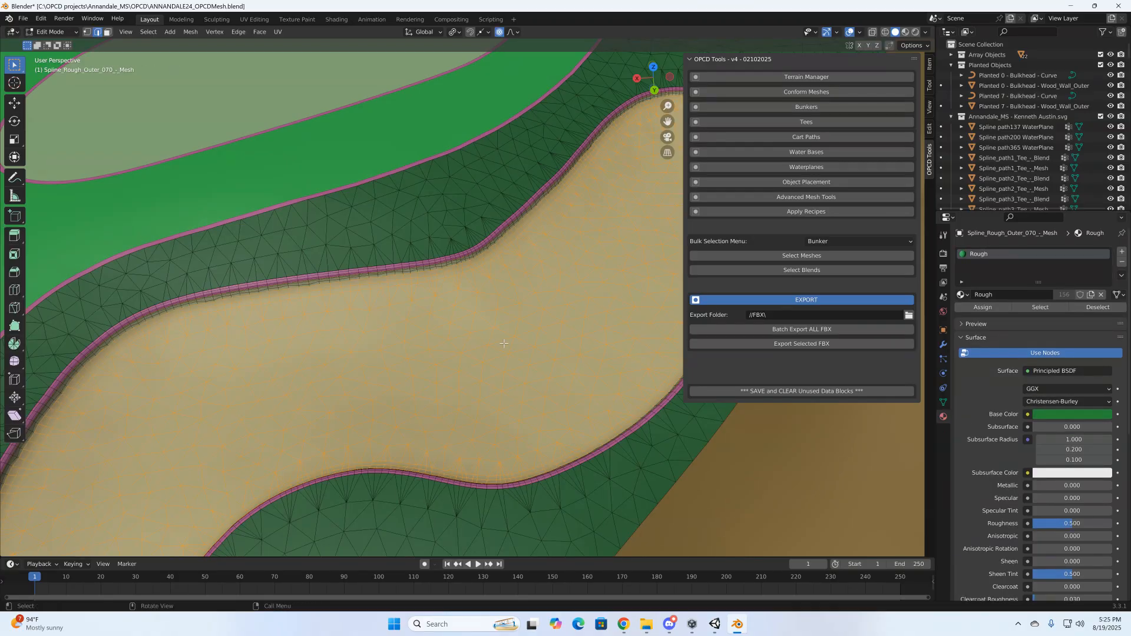
pyautogui.click(408, 268)
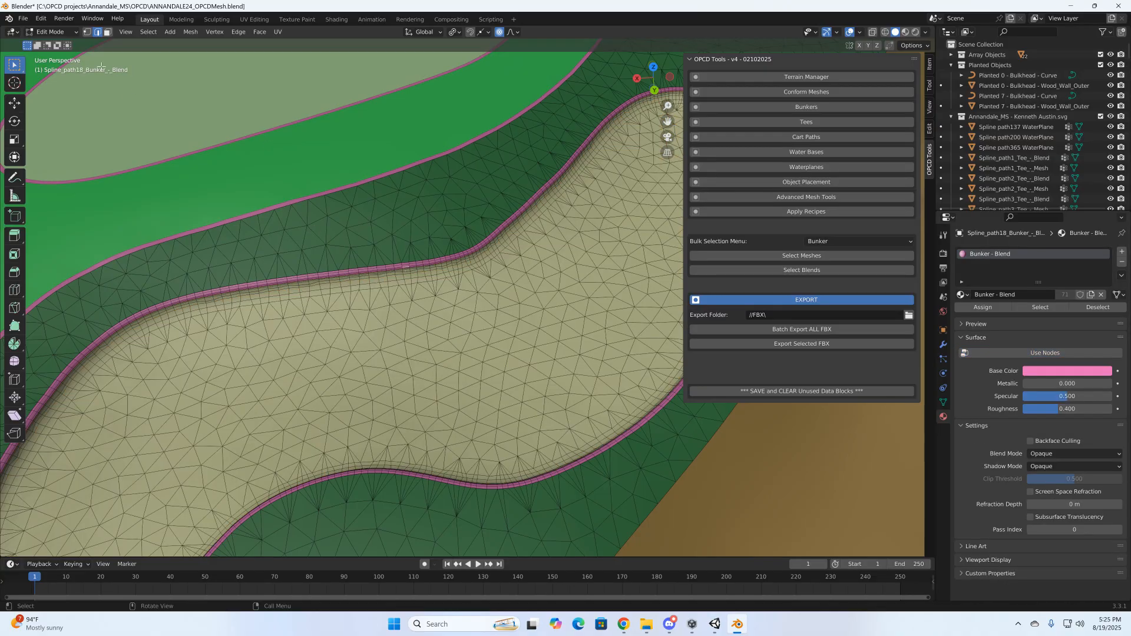
pyautogui.click(88, 33)
# Raise three rough vertices and one blend vertex along the bunker's green-side lip about 0.22 m in Z, using a proportional size of about 1.78 m
pyautogui.keyDown('shift'); pyautogui.click(483, 218); pyautogui.keyUp('shift')
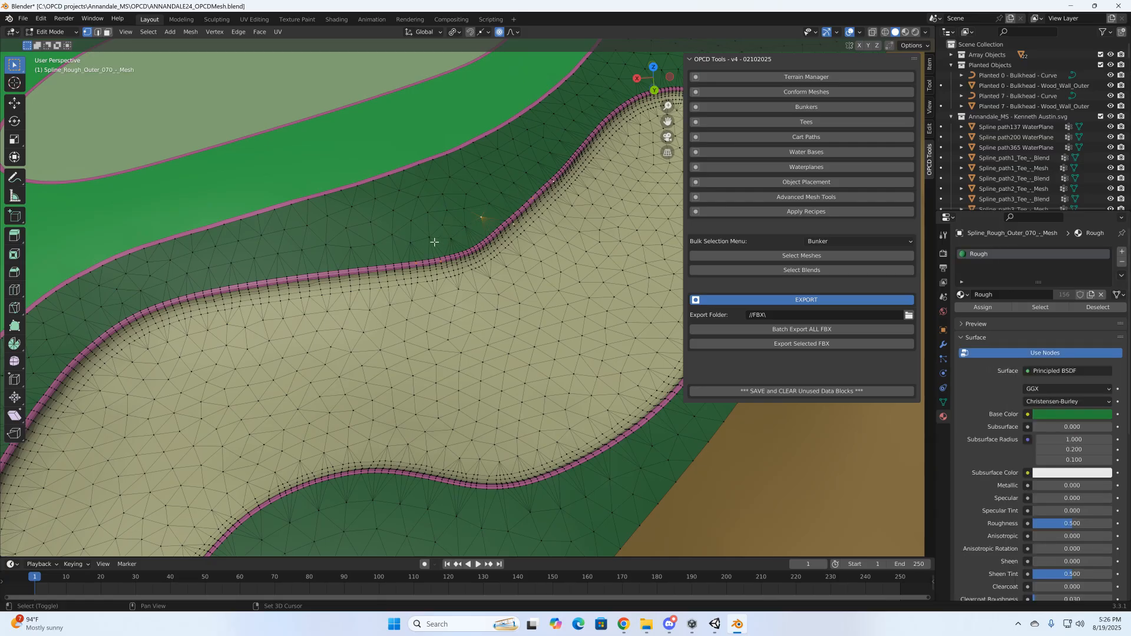
pyautogui.keyDown('shift'); pyautogui.click(411, 243); pyautogui.keyUp('shift')
pyautogui.keyDown('shift'); pyautogui.click(451, 240); pyautogui.keyUp('shift')
pyautogui.moveTo(495, 308); pyautogui.dragTo(483, 277, button='middle')
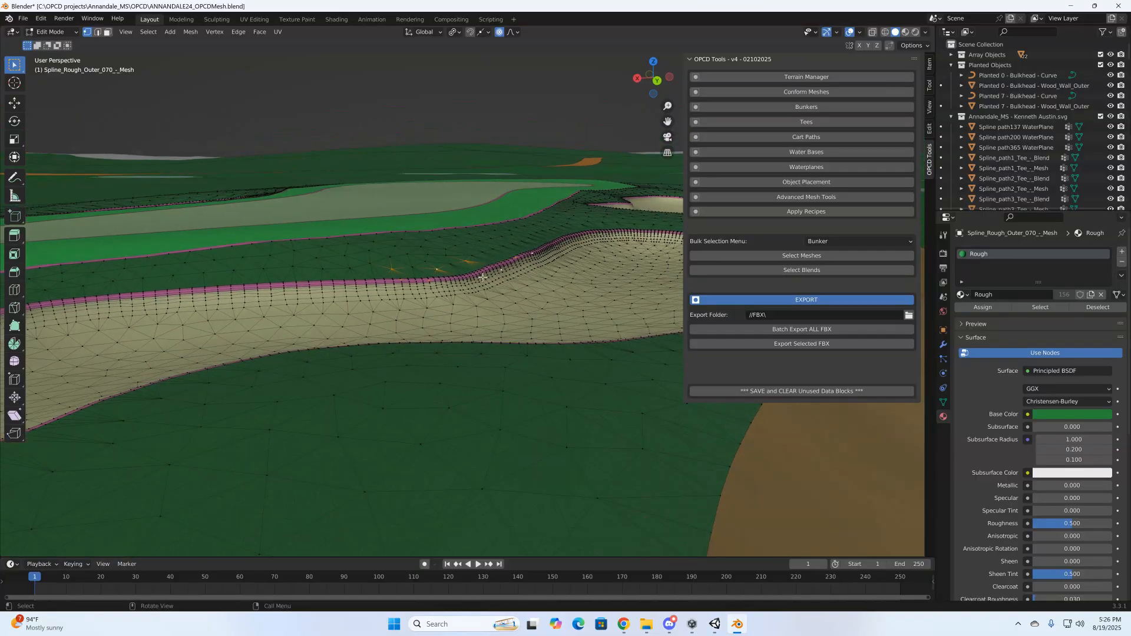
pyautogui.keyDown('shift'); pyautogui.click(357, 282); pyautogui.keyUp('shift')
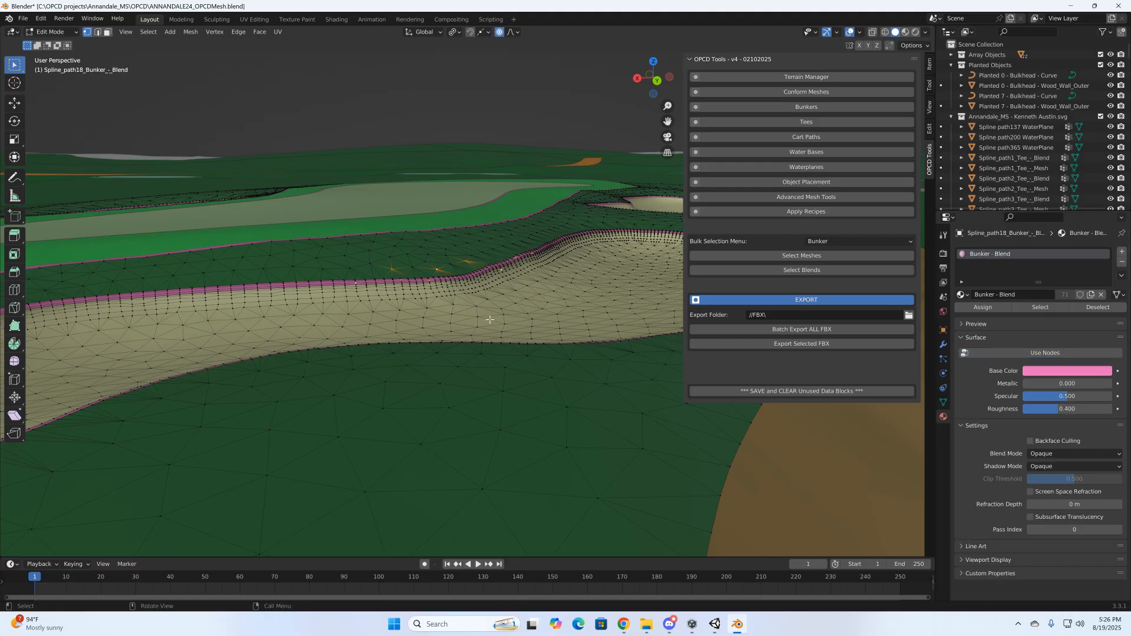
pyautogui.press('g')
pyautogui.press('z')
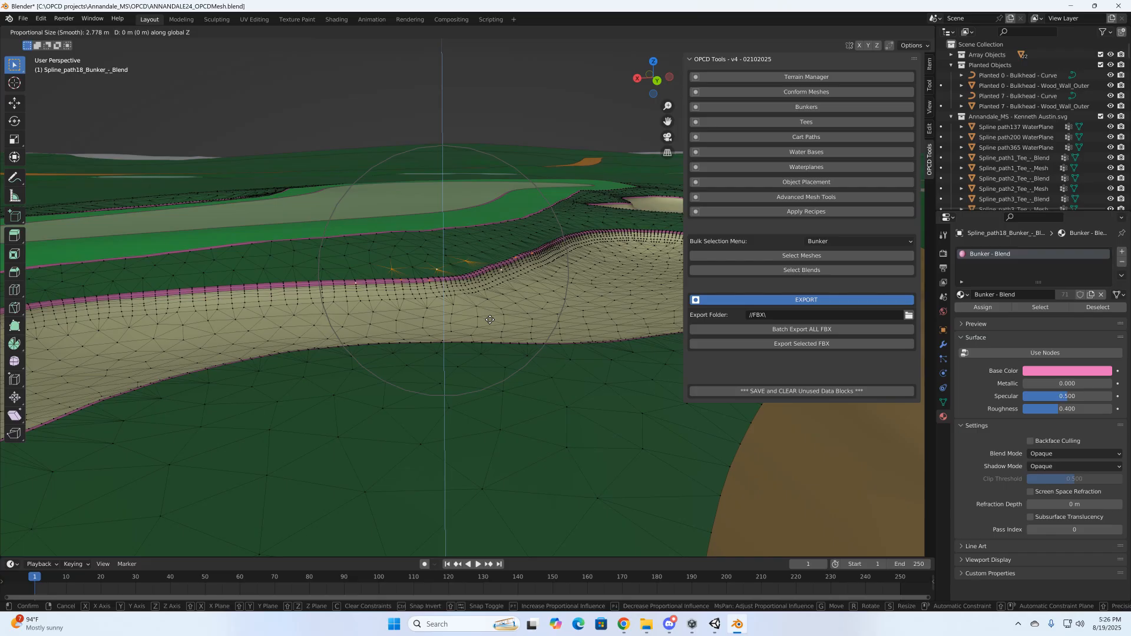
pyautogui.scroll(9, 490, 320)
pyautogui.scroll(1, 489, 320)
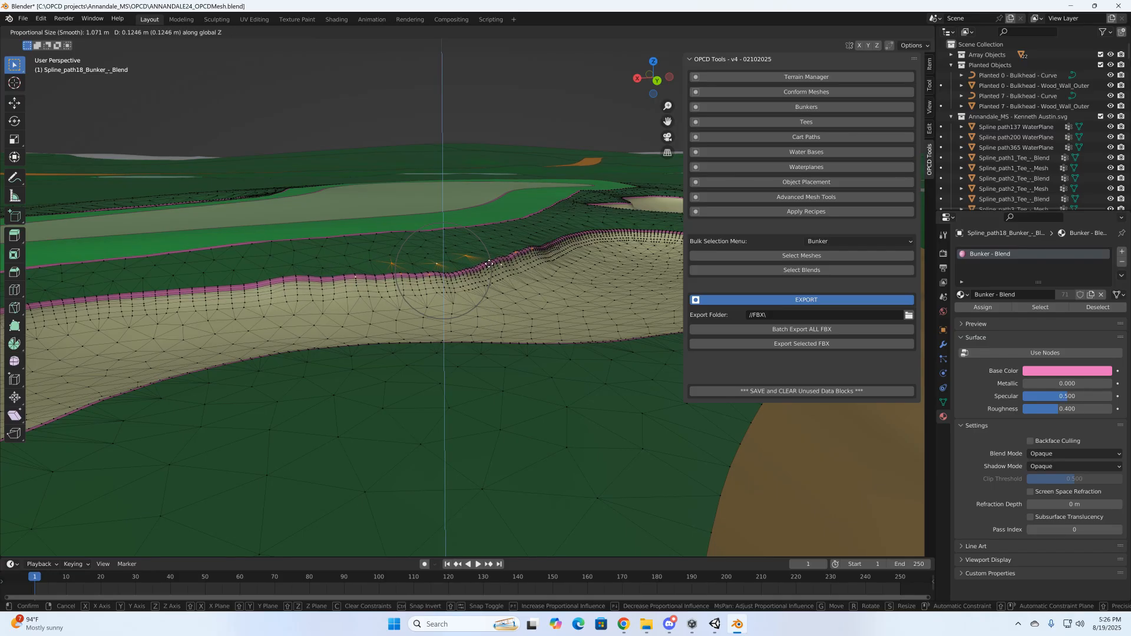
pyautogui.scroll(-1, 490, 260)
pyautogui.scroll(-2, 490, 260)
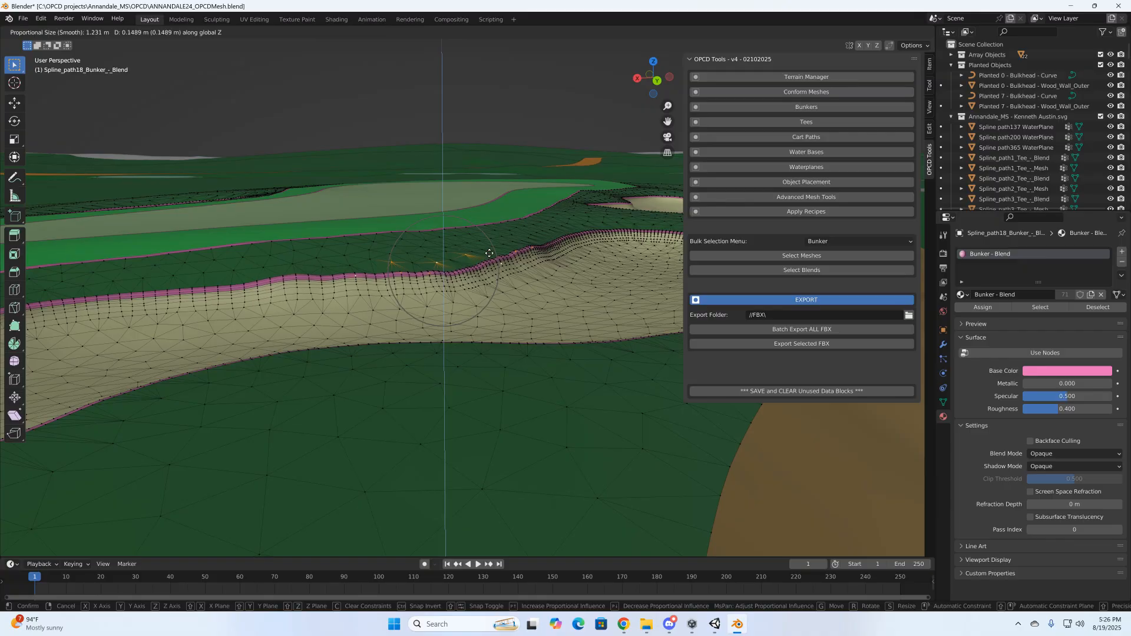
pyautogui.scroll(-1, 489, 251)
pyautogui.scroll(-1, 488, 243)
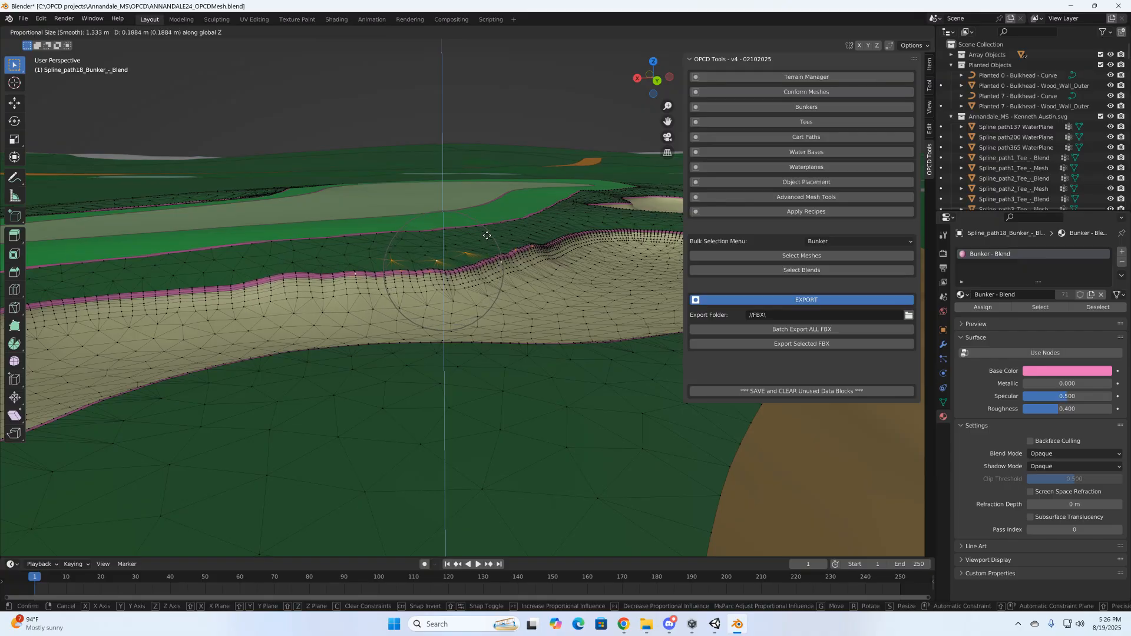
pyautogui.scroll(-2, 486, 236)
pyautogui.scroll(-2, 487, 236)
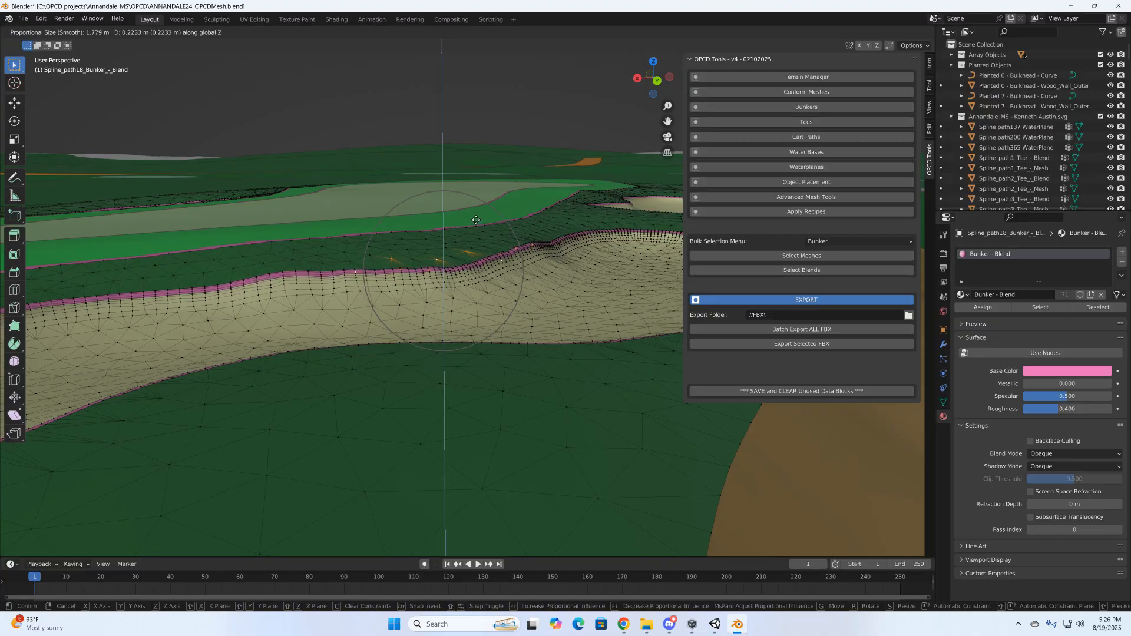
pyautogui.click(476, 220)
# Raise four rough vertices behind the bunker lip's inward bend about 0.124 m in Z with a proportional size of about 1.61 m
pyautogui.moveTo(484, 272); pyautogui.dragTo(447, 318, button='middle')
pyautogui.click(458, 209)
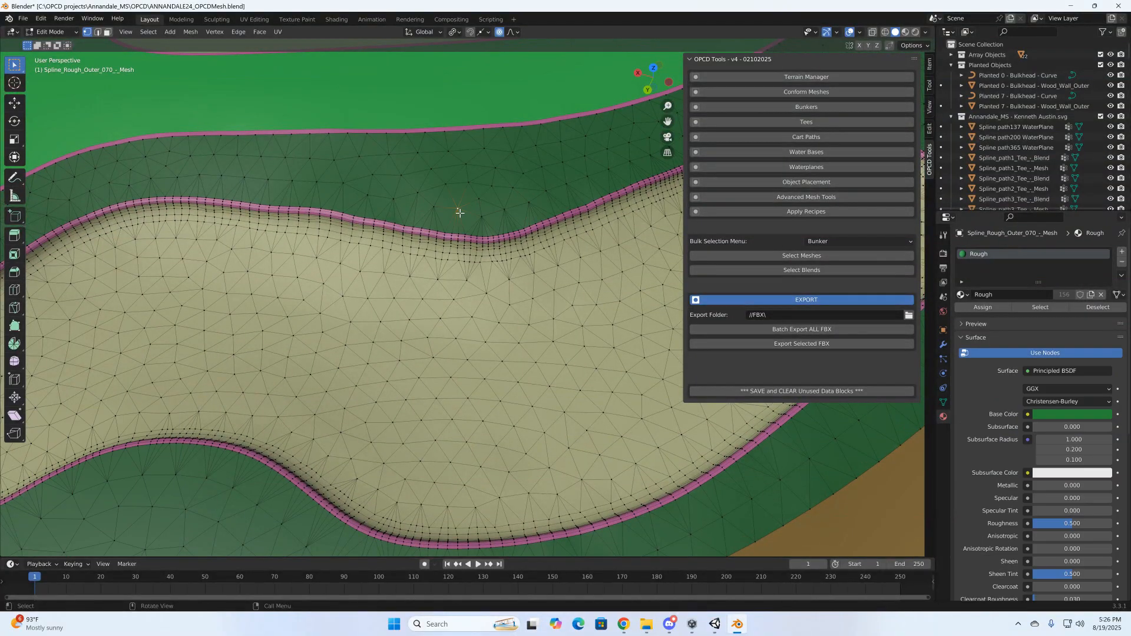
pyautogui.keyDown('shift'); pyautogui.click(505, 208); pyautogui.keyUp('shift')
pyautogui.keyDown('shift'); pyautogui.click(513, 188); pyautogui.keyUp('shift')
pyautogui.keyDown('shift'); pyautogui.click(434, 208); pyautogui.keyUp('shift')
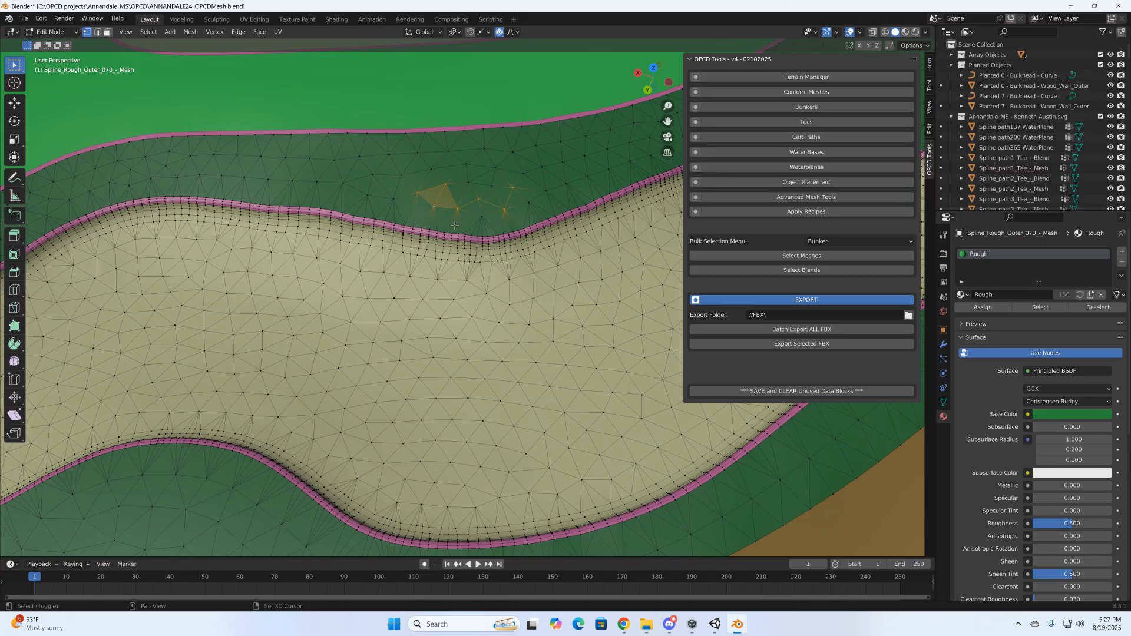
pyautogui.moveTo(496, 283); pyautogui.dragTo(506, 231, button='middle')
pyautogui.press('g')
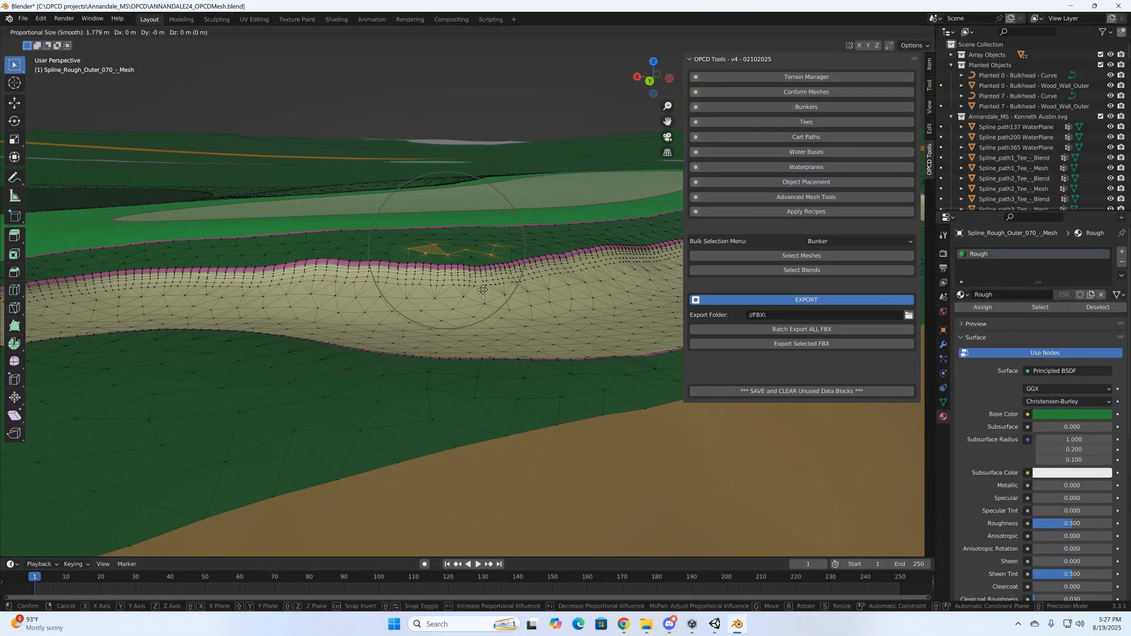
pyautogui.press('z')
pyautogui.scroll(2, 483, 289)
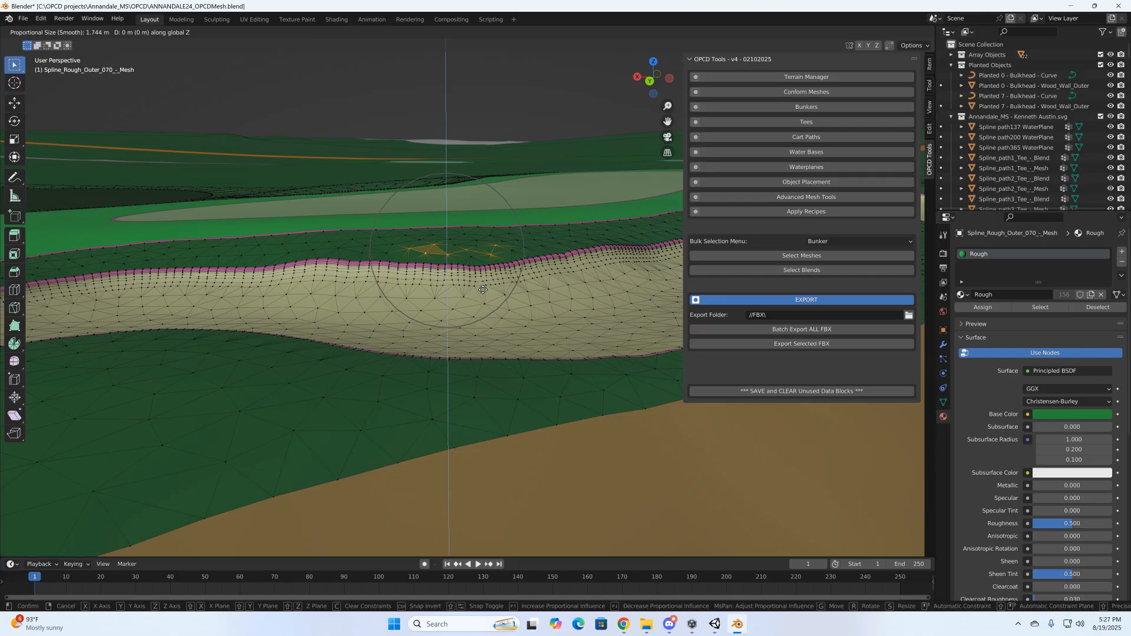
pyautogui.scroll(1, 483, 290)
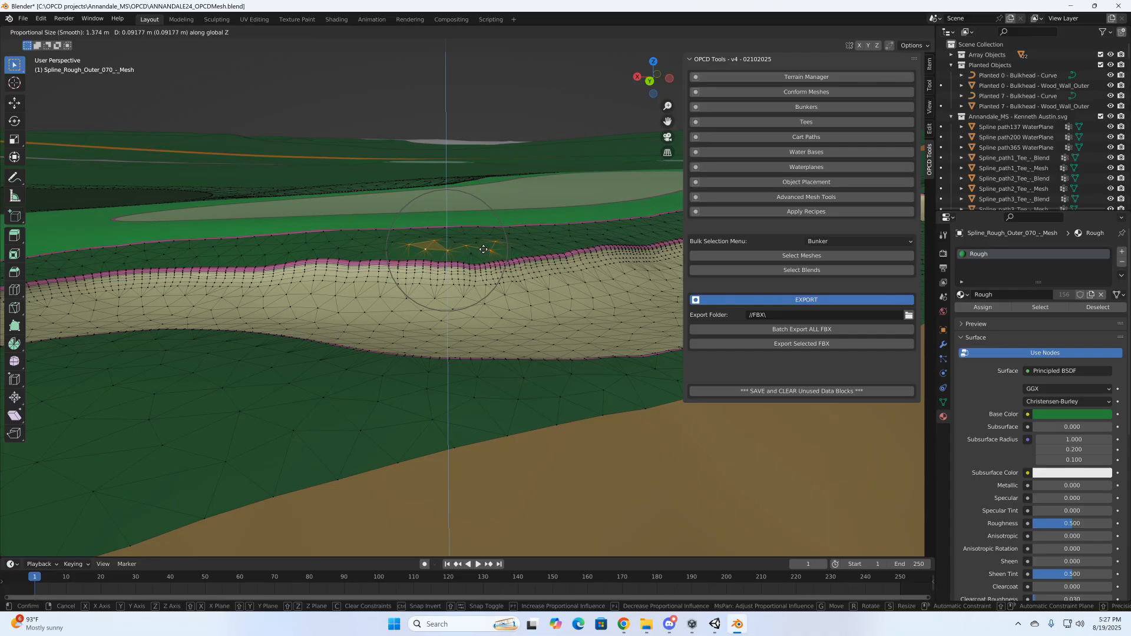
pyautogui.scroll(-1, 484, 248)
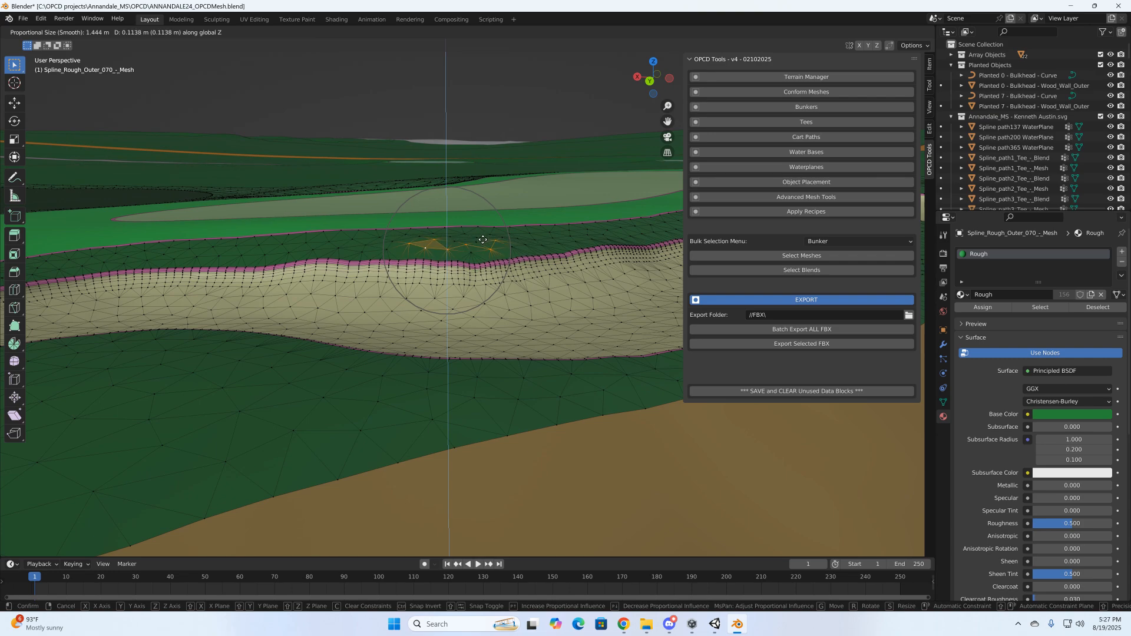
pyautogui.scroll(-1, 482, 240)
pyautogui.click(483, 236)
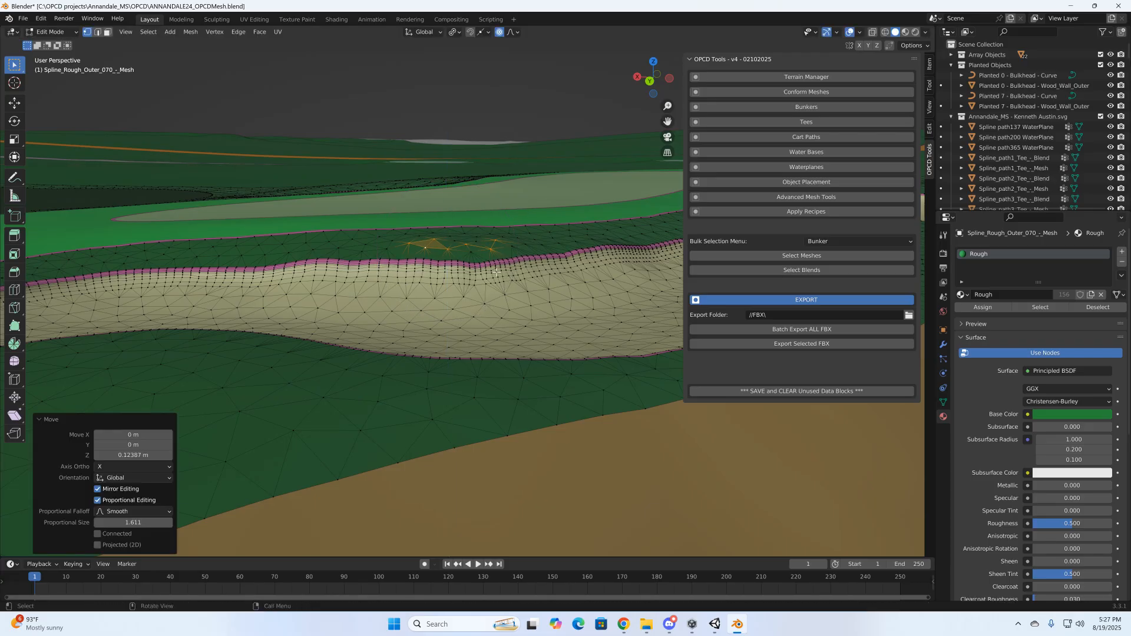
# Return to Object Mode and export the selected bunker, blend and rough meshes as FBX
pyautogui.moveTo(511, 319); pyautogui.dragTo(465, 352, button='middle')
pyautogui.press('Tab')
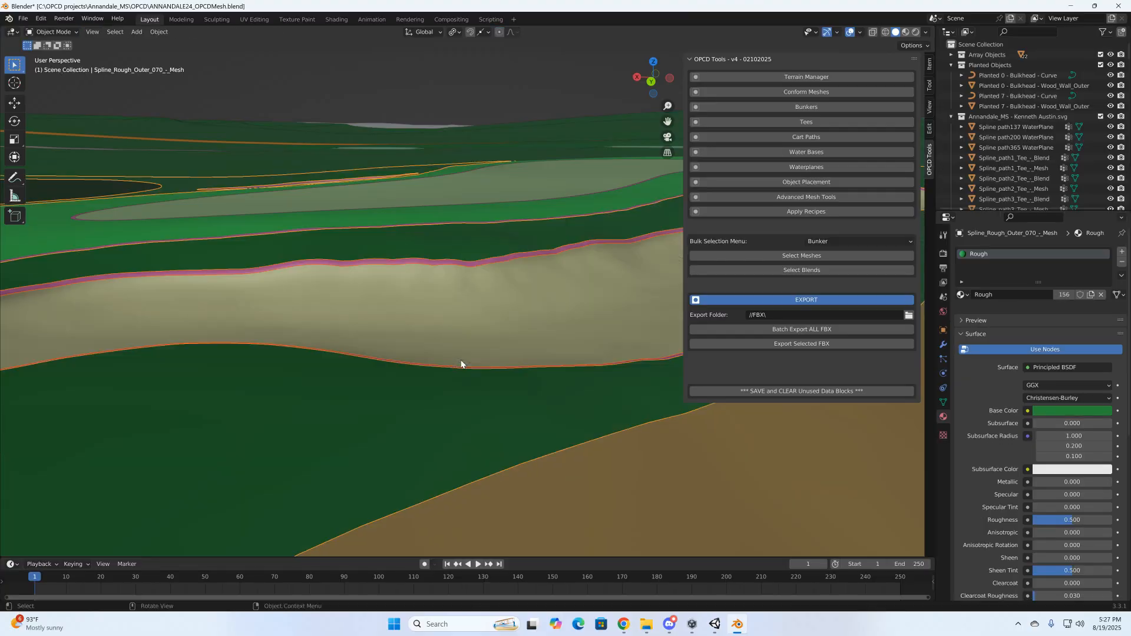
pyautogui.click(794, 347)
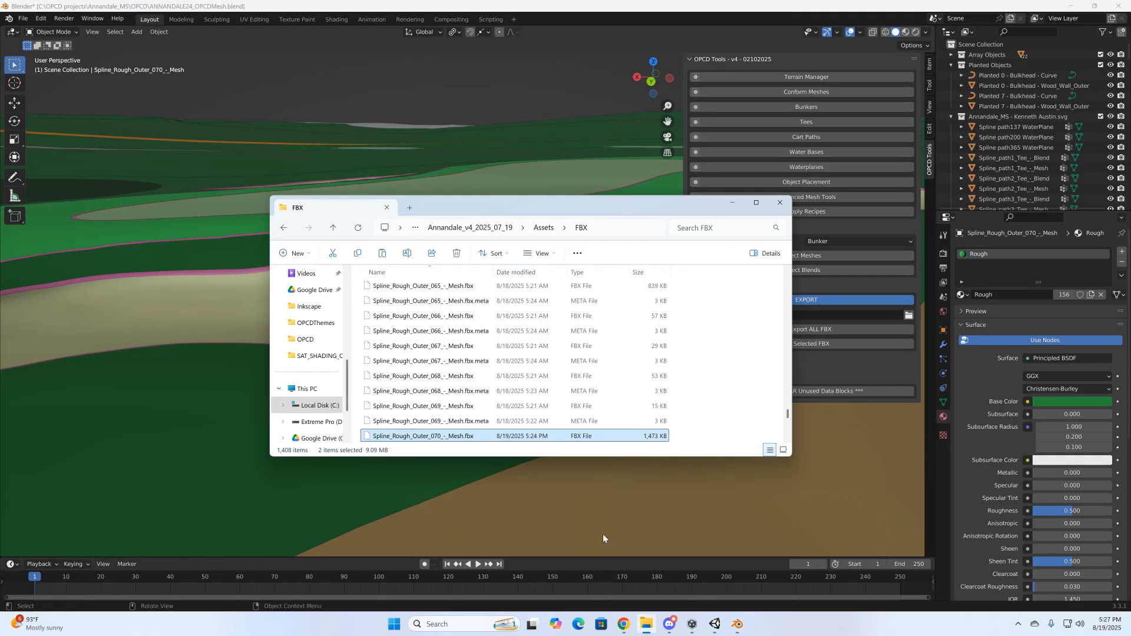
# Copy the newly exported Spline_path18 bunker blend, Spline_path18 bunker mesh and Spline_Rough_Outer_070 mesh files from the OPCD project's FBX folder
pyautogui.click(333, 228)
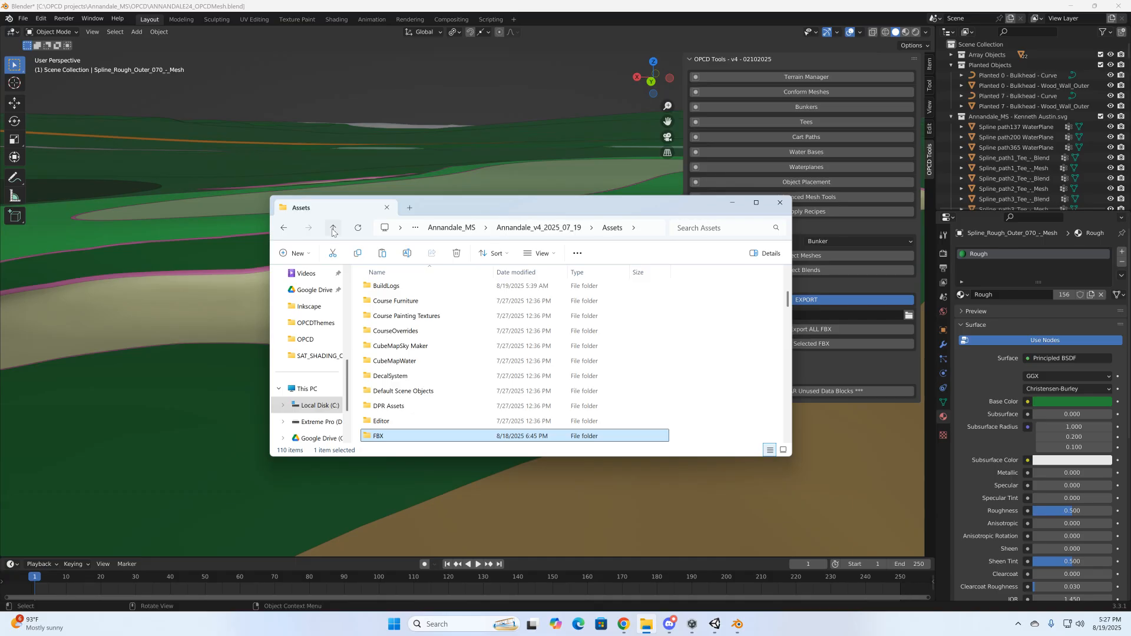
pyautogui.click(333, 230)
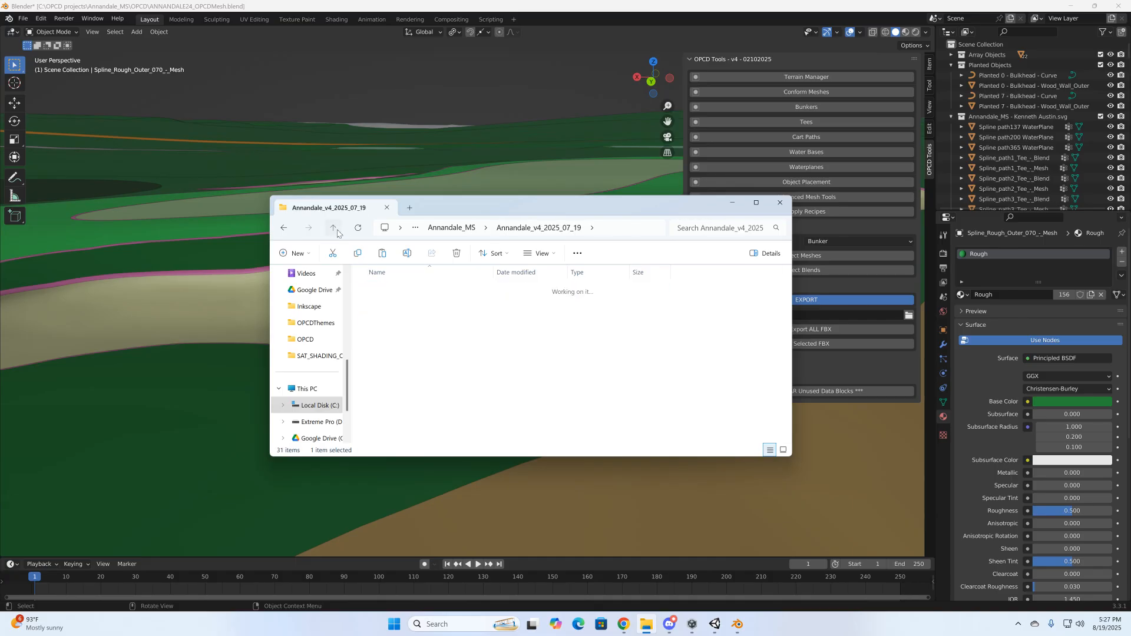
pyautogui.click(334, 230)
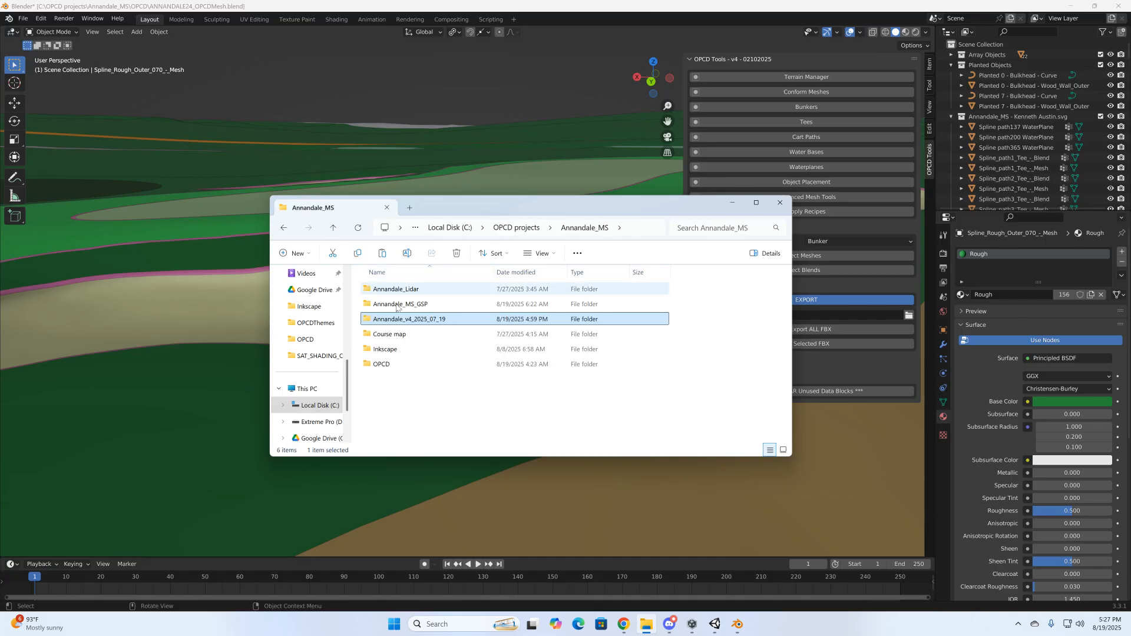
pyautogui.doubleClick(381, 365)
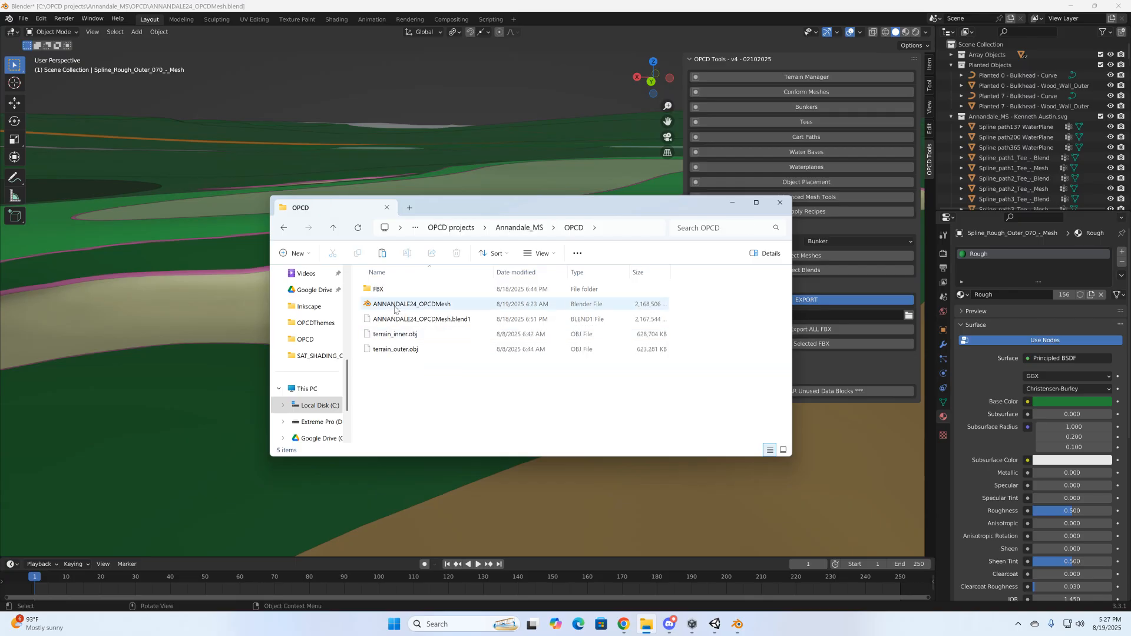
pyautogui.doubleClick(401, 290)
pyautogui.click(401, 290)
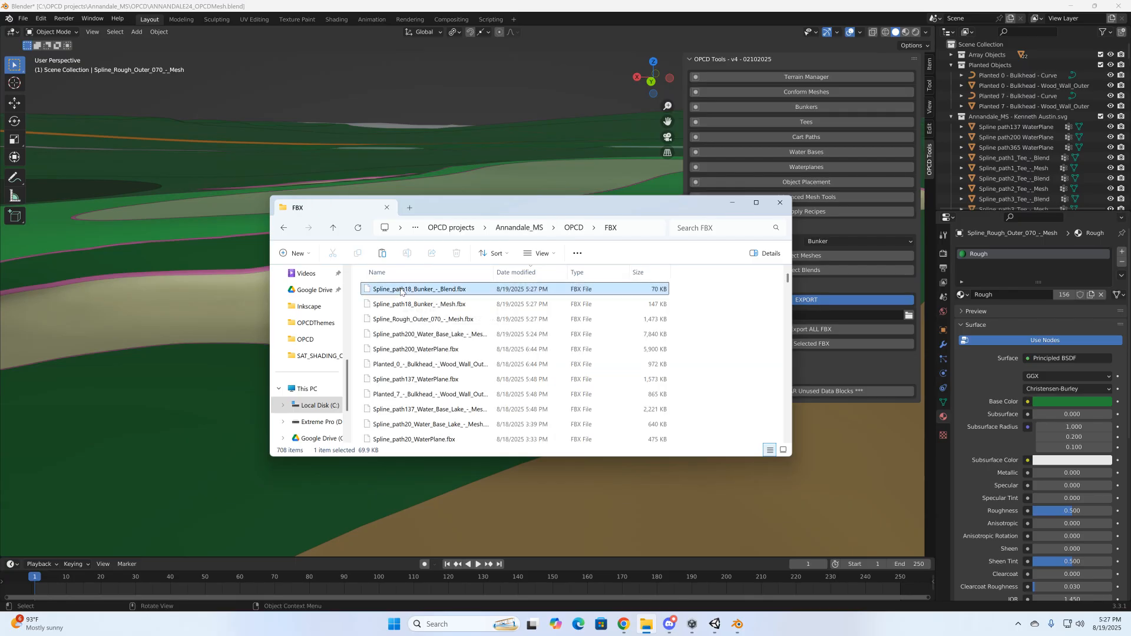
pyautogui.keyDown('ctrl'); pyautogui.click(416, 305); pyautogui.keyUp('ctrl')
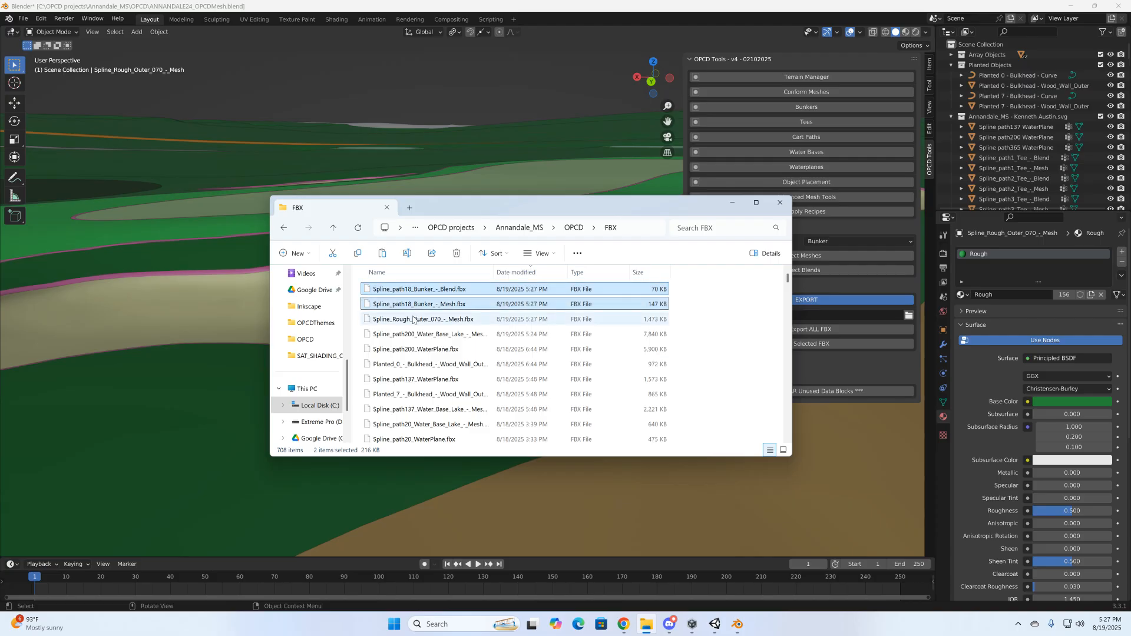
pyautogui.keyDown('ctrl'); pyautogui.click(418, 319); pyautogui.keyUp('ctrl')
pyautogui.rightClick(428, 308)
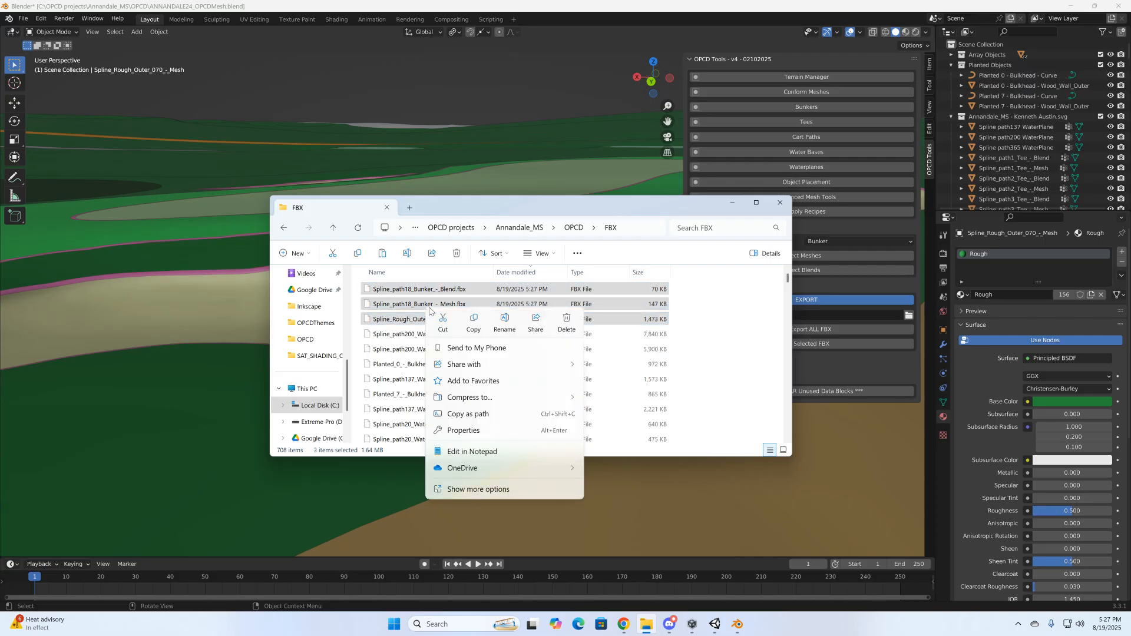
pyautogui.click(473, 323)
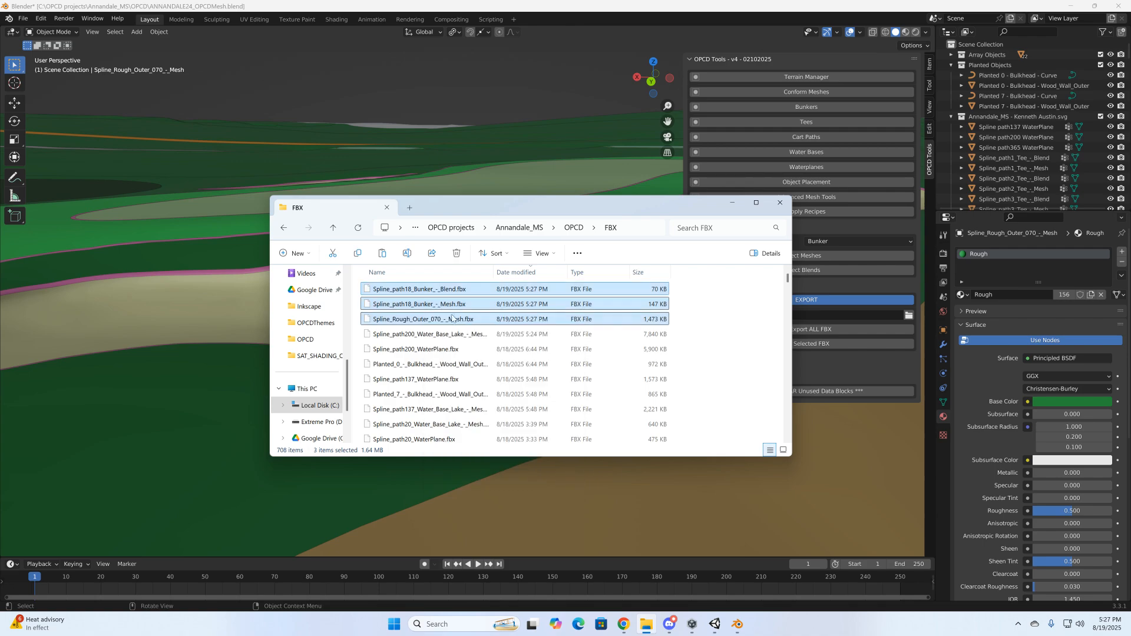
# Paste the three copied FBX files into the Annandale_v4_2025_07_19 project's Assets\FBX folder, replacing the existing files
pyautogui.click(334, 228)
pyautogui.click(333, 228)
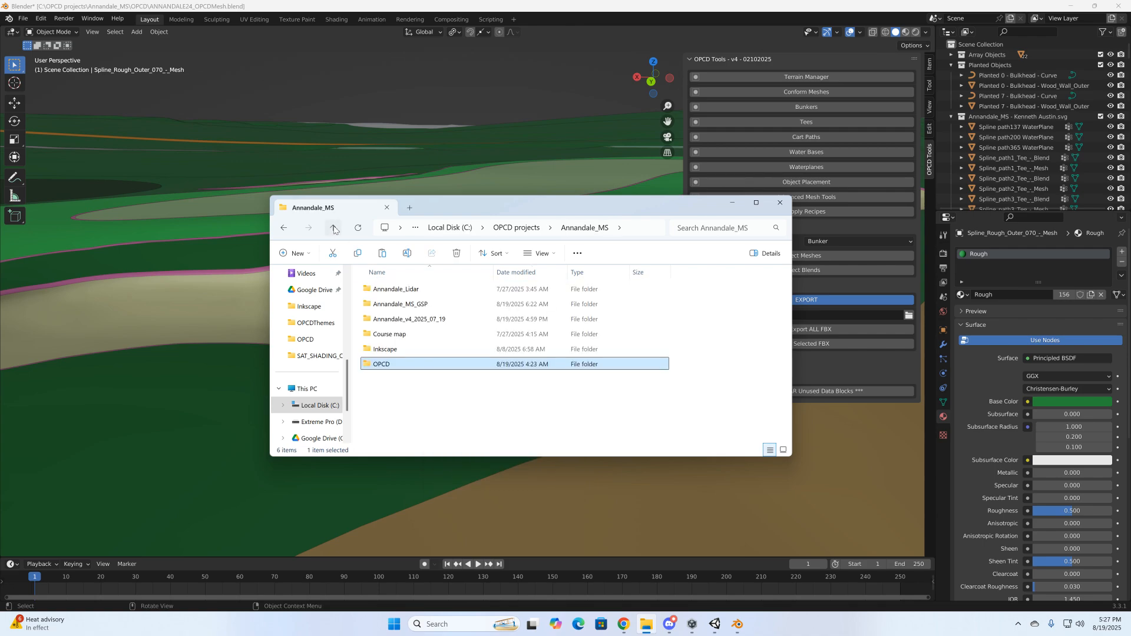
pyautogui.doubleClick(403, 322)
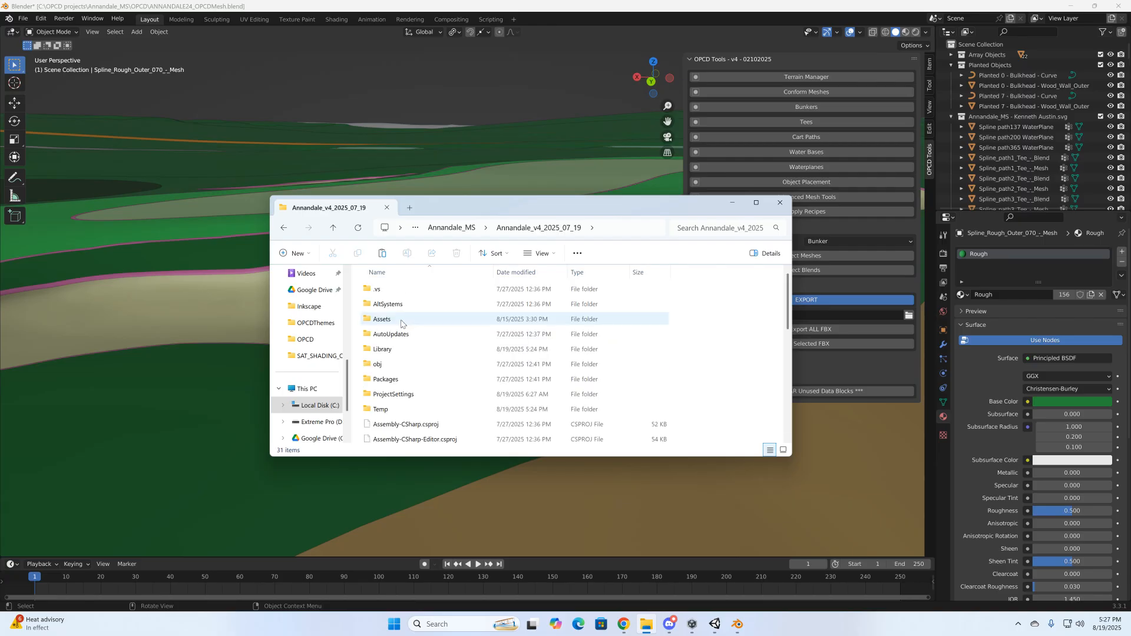
pyautogui.doubleClick(409, 323)
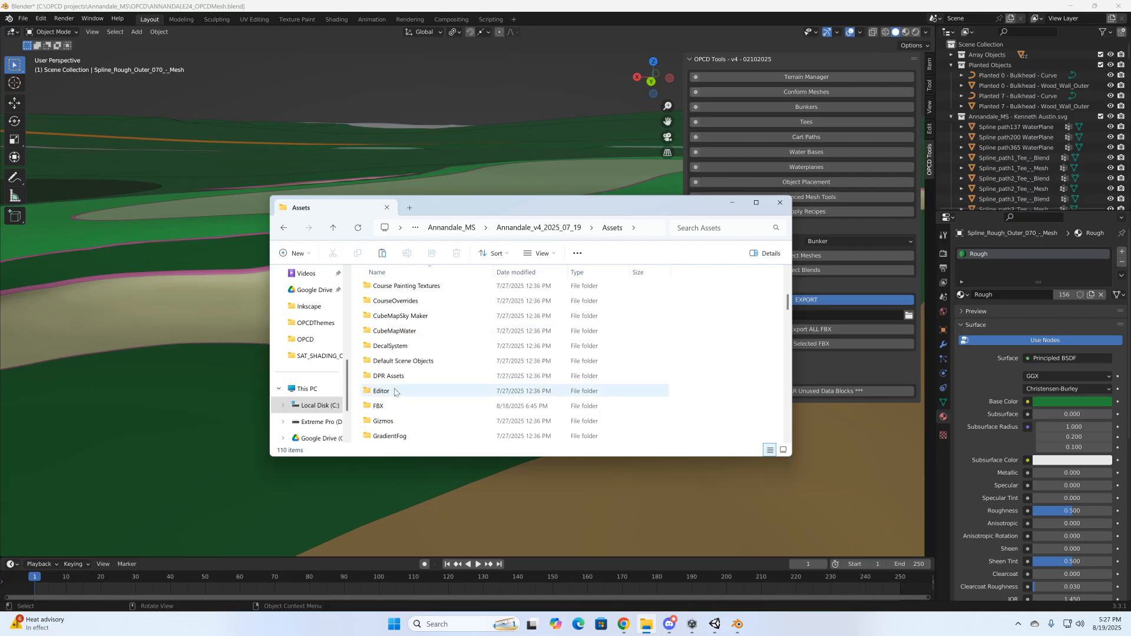
pyautogui.doubleClick(392, 409)
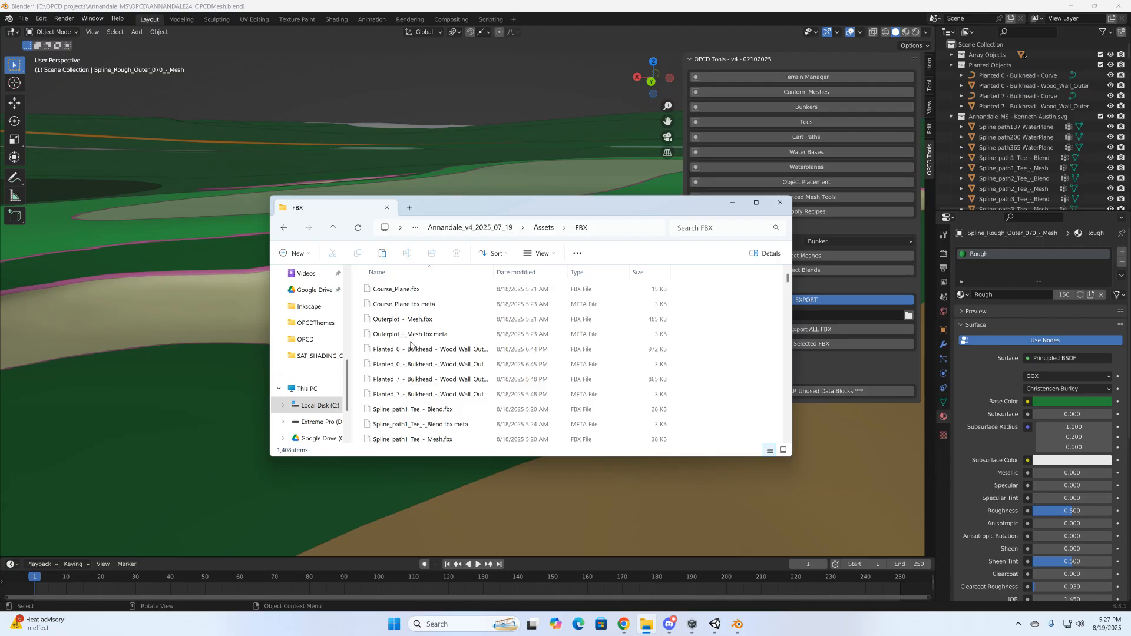
pyautogui.rightClick(411, 346)
pyautogui.click(425, 363)
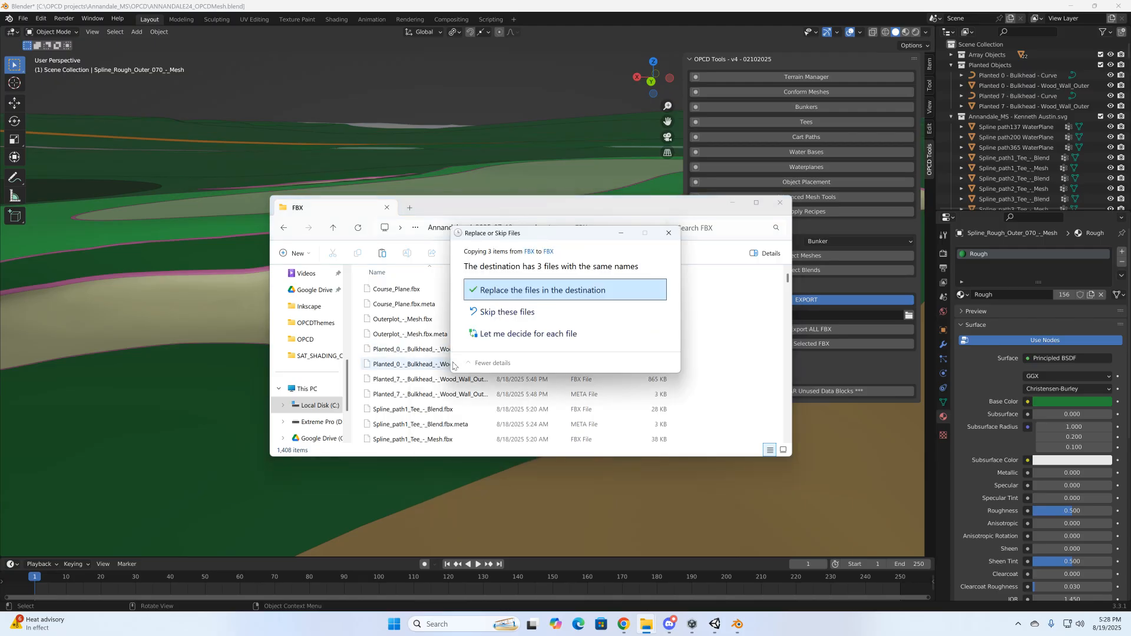
pyautogui.click(518, 290)
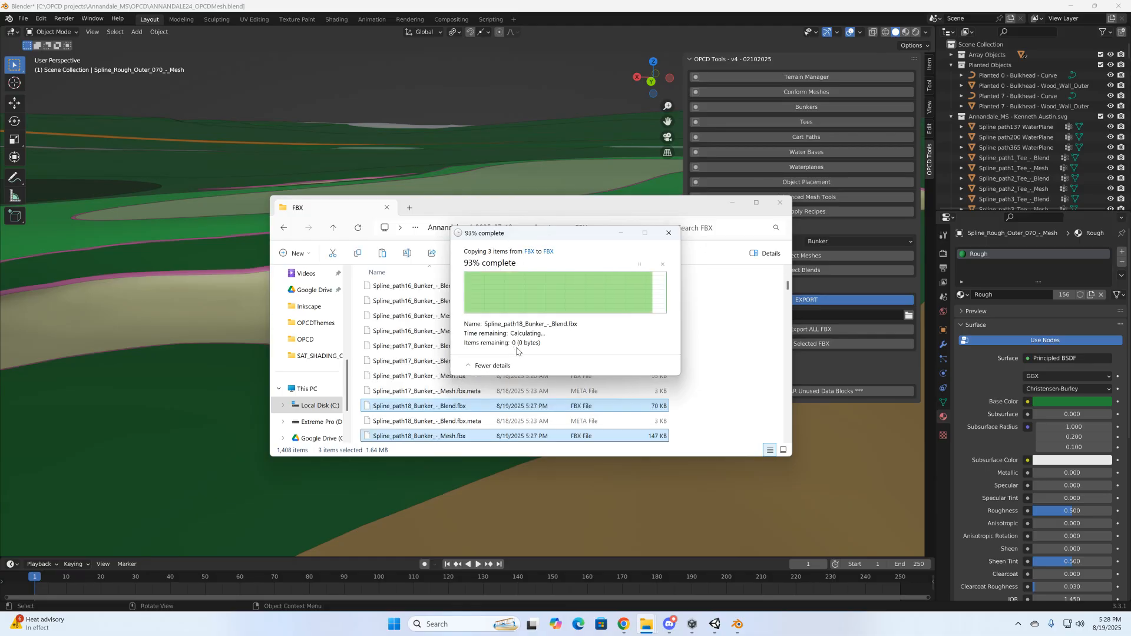
# Switch to Unity and examine the reshaped bunker lip in the scene
pyautogui.click(732, 203)
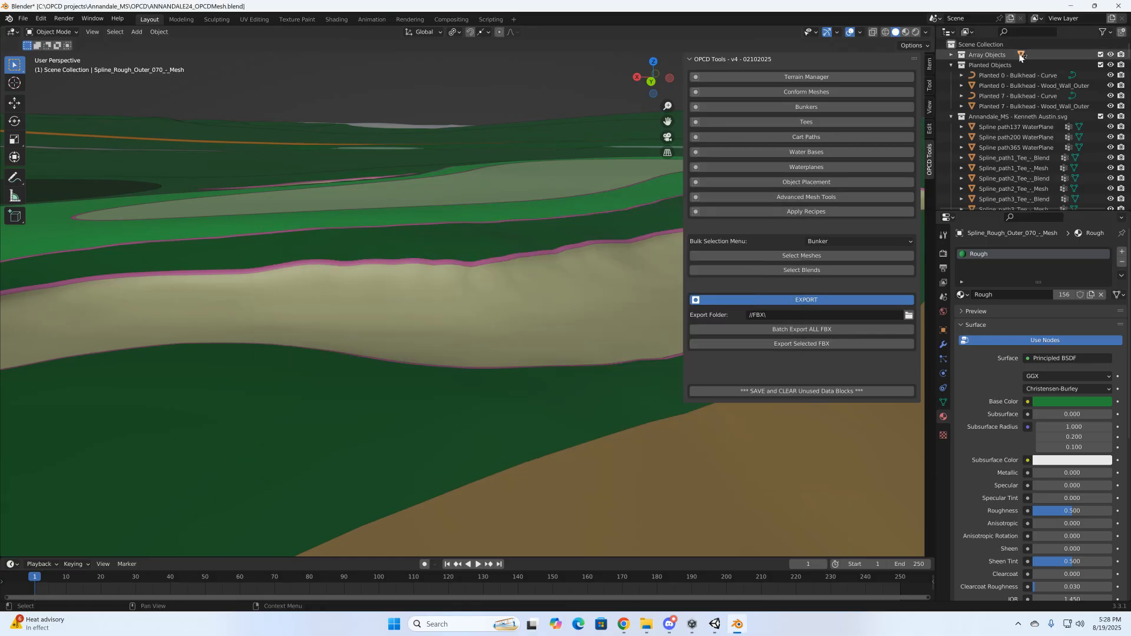
pyautogui.click(1072, 6)
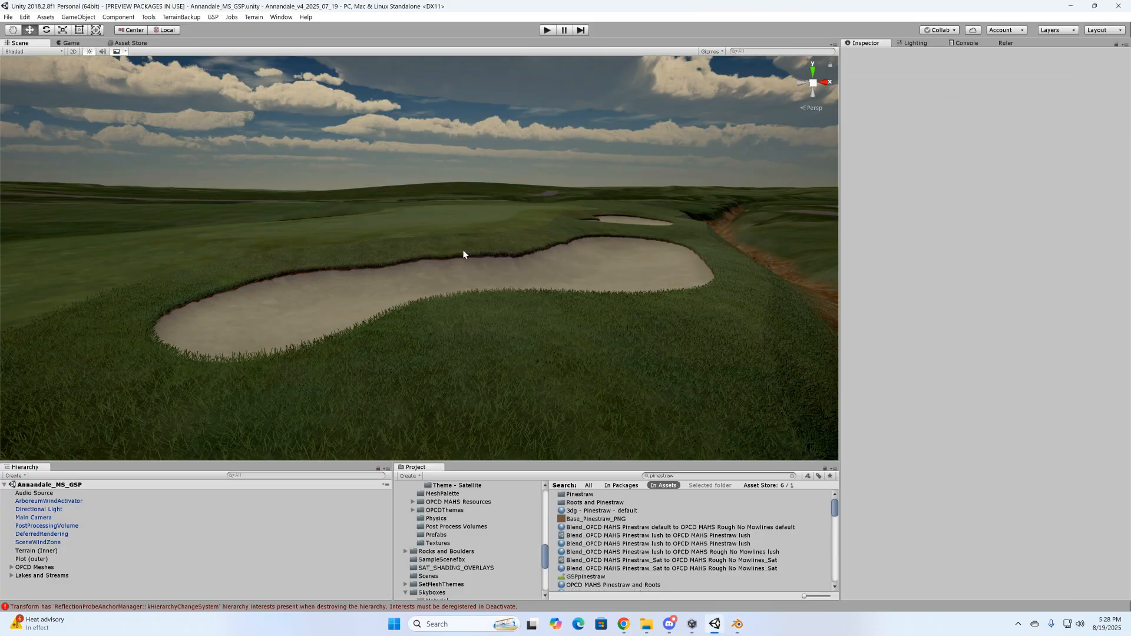
pyautogui.moveTo(566, 323); pyautogui.dragTo(489, 345, button='right')
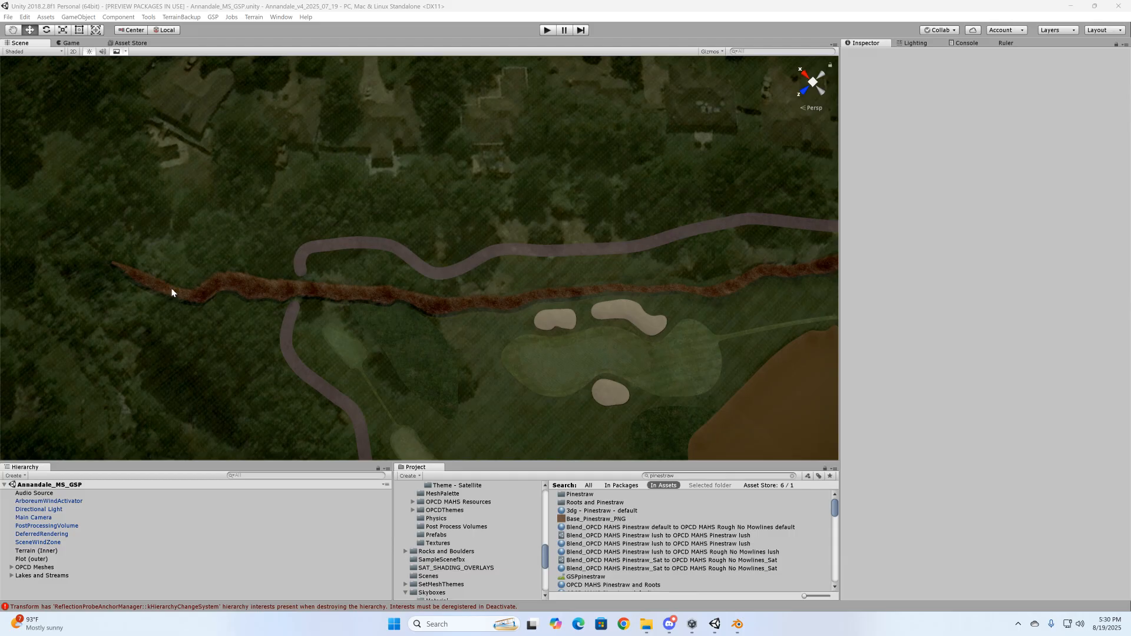
# Create a river spline and place its first three points from the narrow end of the red-brown creek bed
pyautogui.click(76, 16)
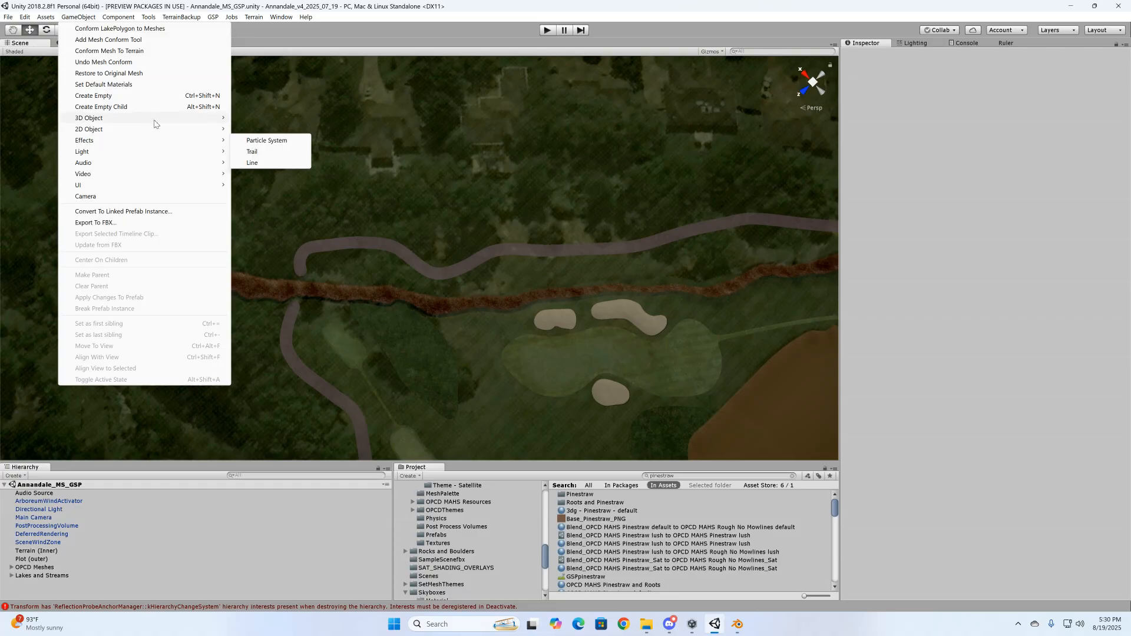
pyautogui.moveTo(195, 119)
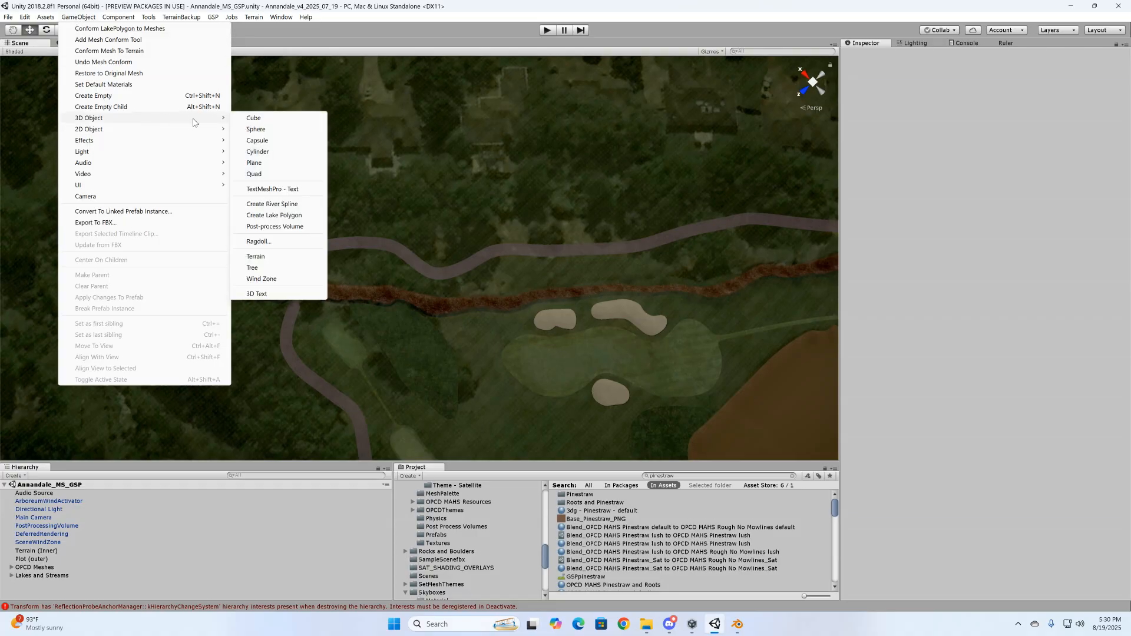
pyautogui.click(272, 204)
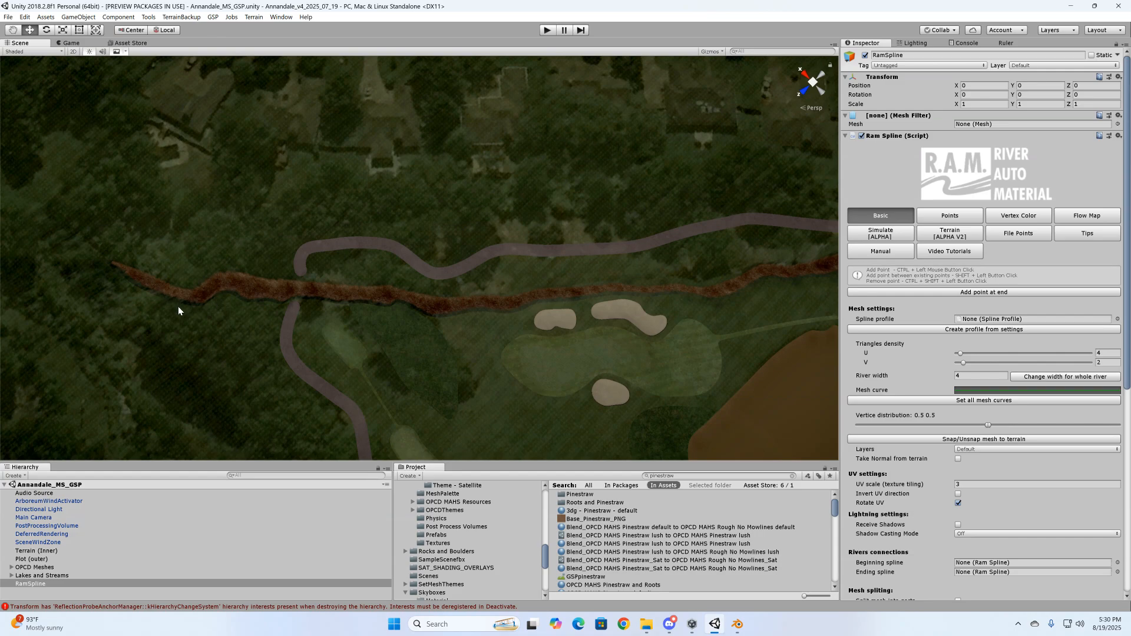
pyautogui.moveTo(178, 306); pyautogui.dragTo(184, 316, button='right')
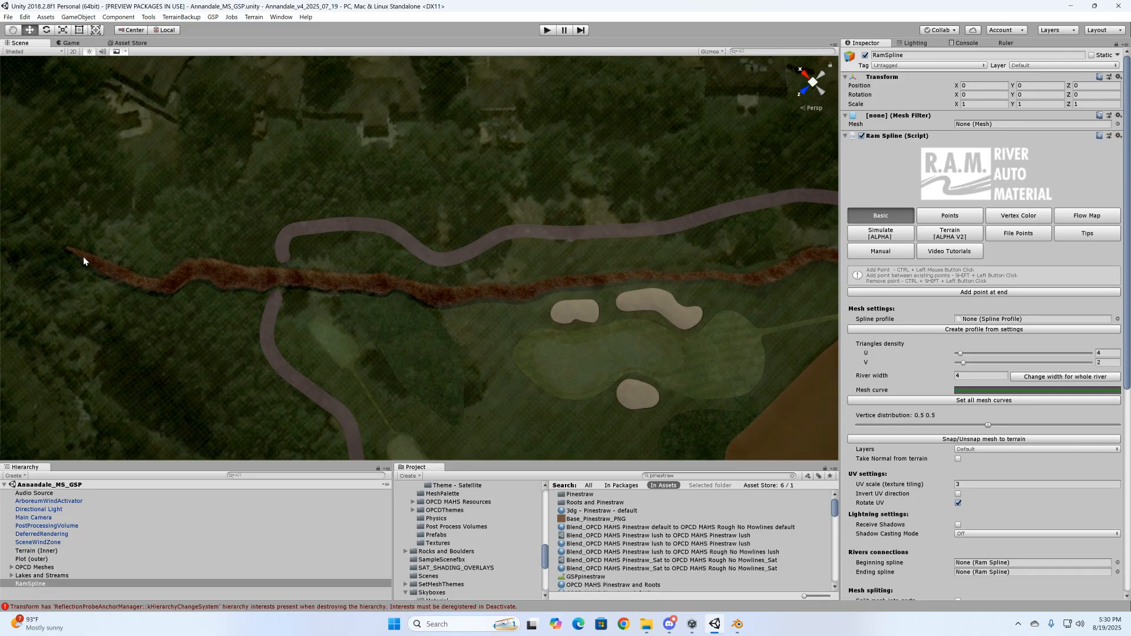
pyautogui.keyDown('ctrl'); pyautogui.click(99, 266); pyautogui.keyUp('ctrl')
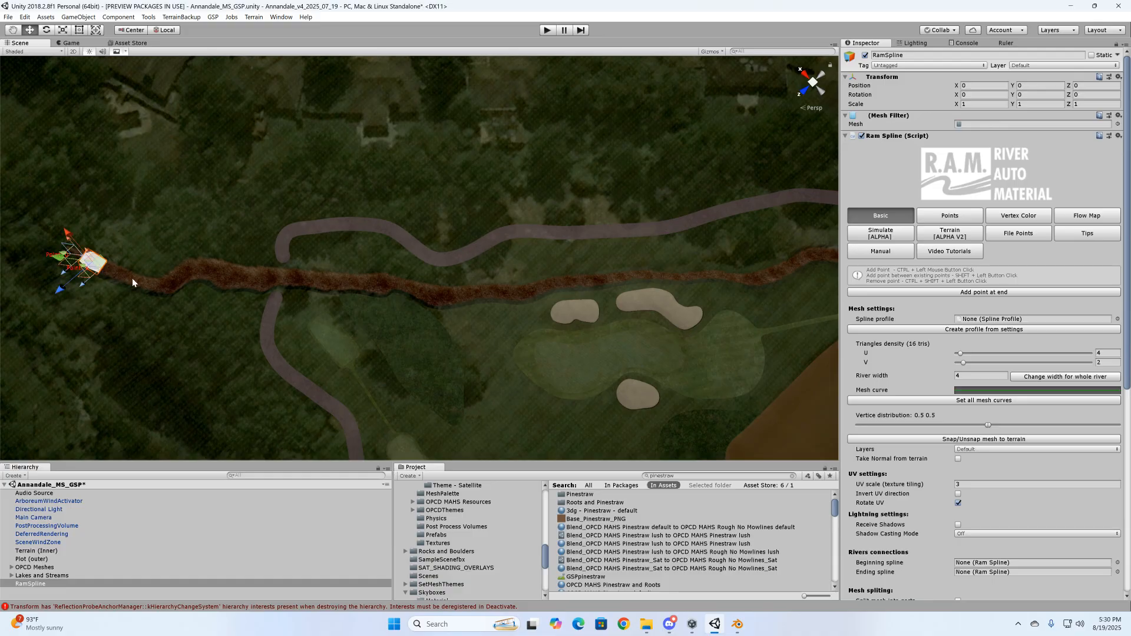
pyautogui.keyDown('ctrl'); pyautogui.click(132, 279); pyautogui.keyUp('ctrl')
pyautogui.keyDown('ctrl'); pyautogui.click(147, 286); pyautogui.keyUp('ctrl')
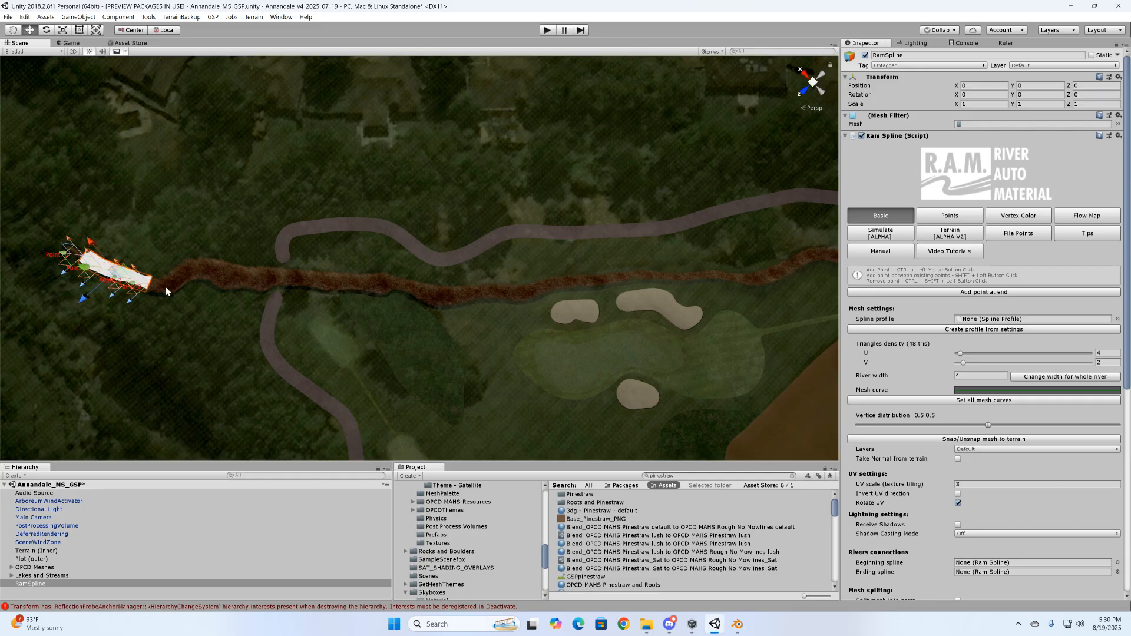
# Extend the river spline with seven more points following the creek bed past the cart path crossing
pyautogui.keyDown('ctrl'); pyautogui.click(166, 288); pyautogui.keyUp('ctrl')
pyautogui.keyDown('ctrl'); pyautogui.click(179, 278); pyautogui.keyUp('ctrl')
pyautogui.keyDown('ctrl'); pyautogui.click(195, 273); pyautogui.keyUp('ctrl')
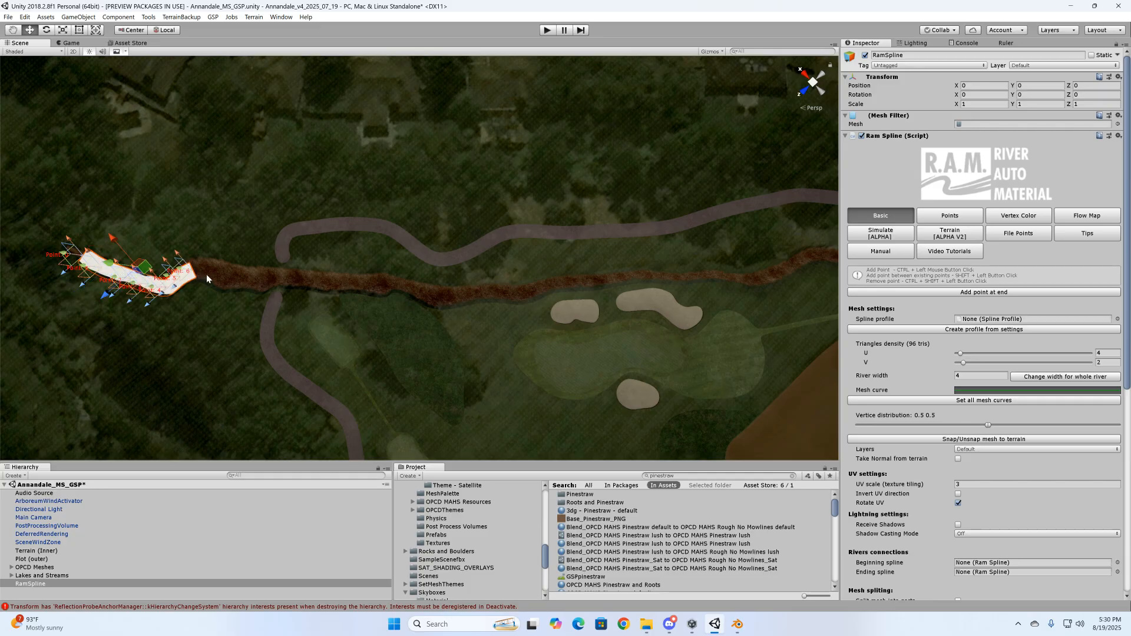
pyautogui.keyDown('ctrl'); pyautogui.click(216, 275); pyautogui.keyUp('ctrl')
pyautogui.keyDown('ctrl'); pyautogui.click(251, 277); pyautogui.keyUp('ctrl')
pyautogui.keyDown('ctrl'); pyautogui.click(299, 280); pyautogui.keyUp('ctrl')
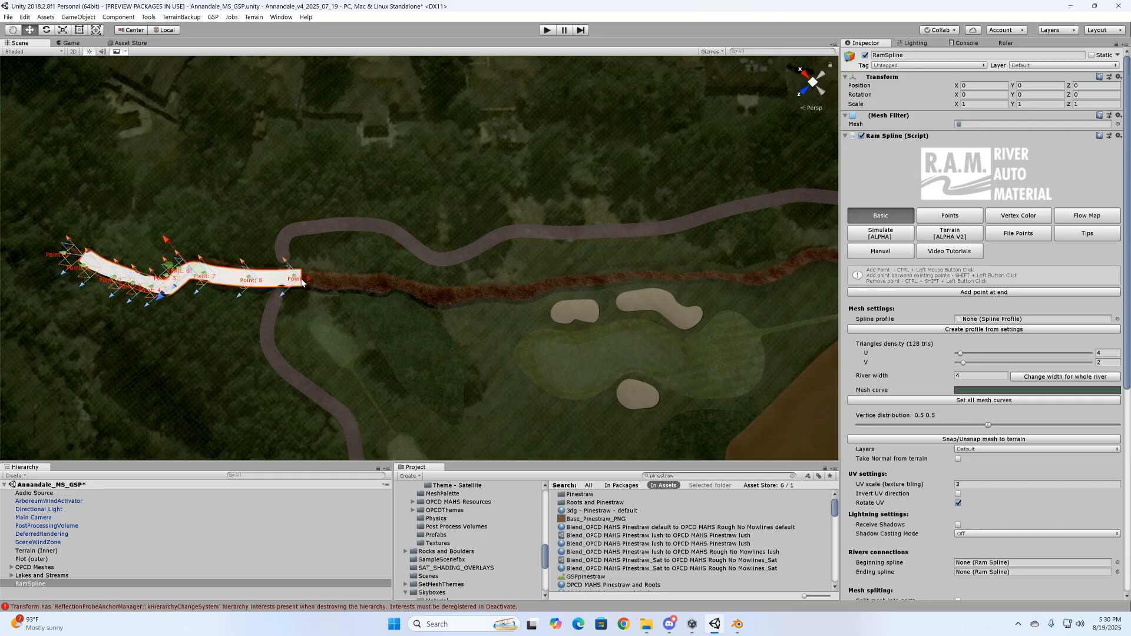
pyautogui.keyDown('ctrl'); pyautogui.click(334, 285); pyautogui.keyUp('ctrl')
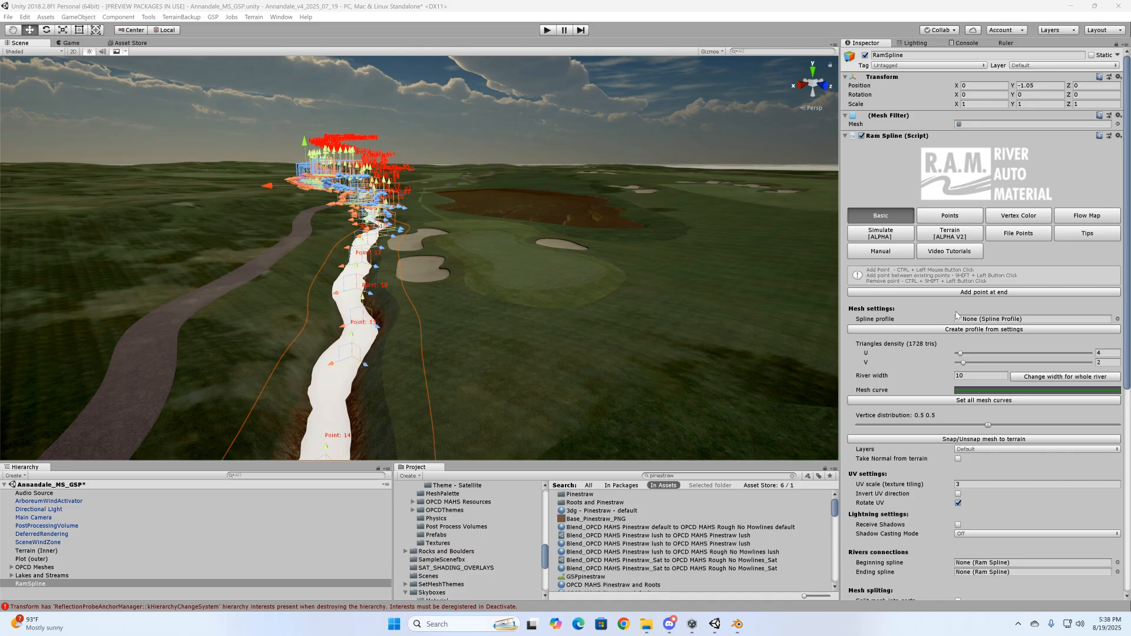
# Search the project assets for "river" and assign River Shader Tesseled U Direction 1 Gamma Rendering as the RamSpline's Element 0 material
pyautogui.scroll(-10, 954, 319)
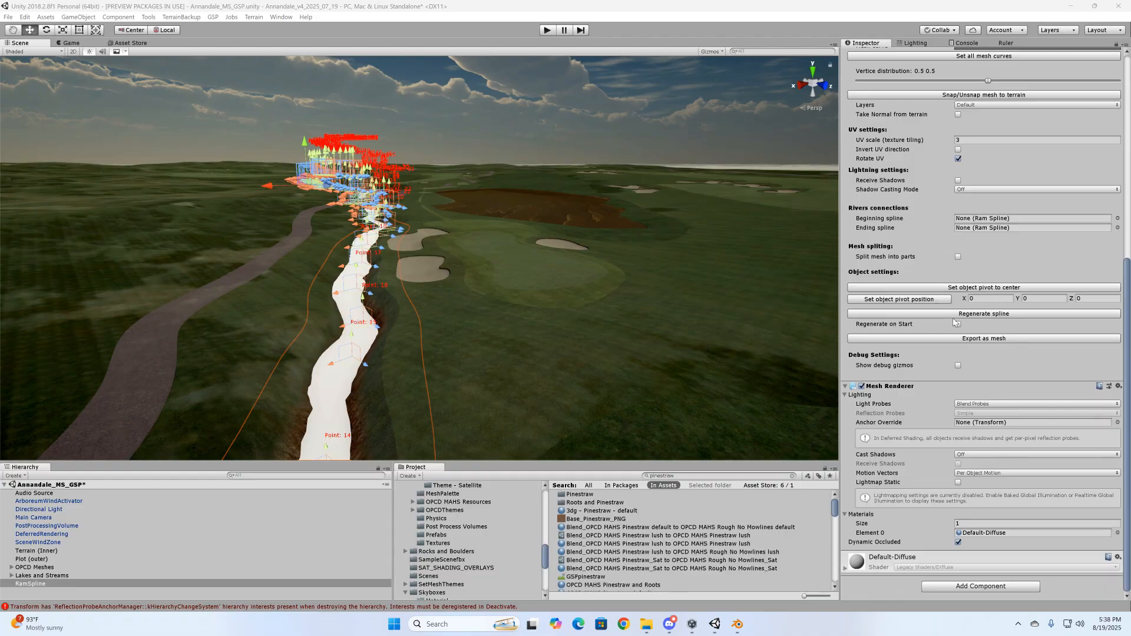
pyautogui.click(682, 477)
pyautogui.write('rive')
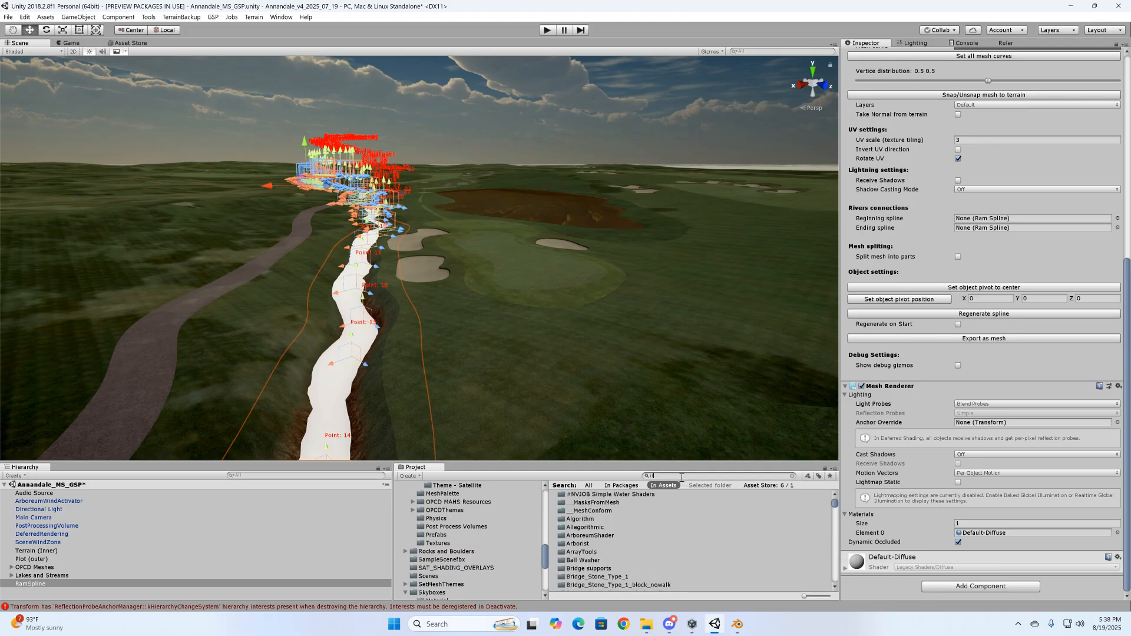
pyautogui.write('r')
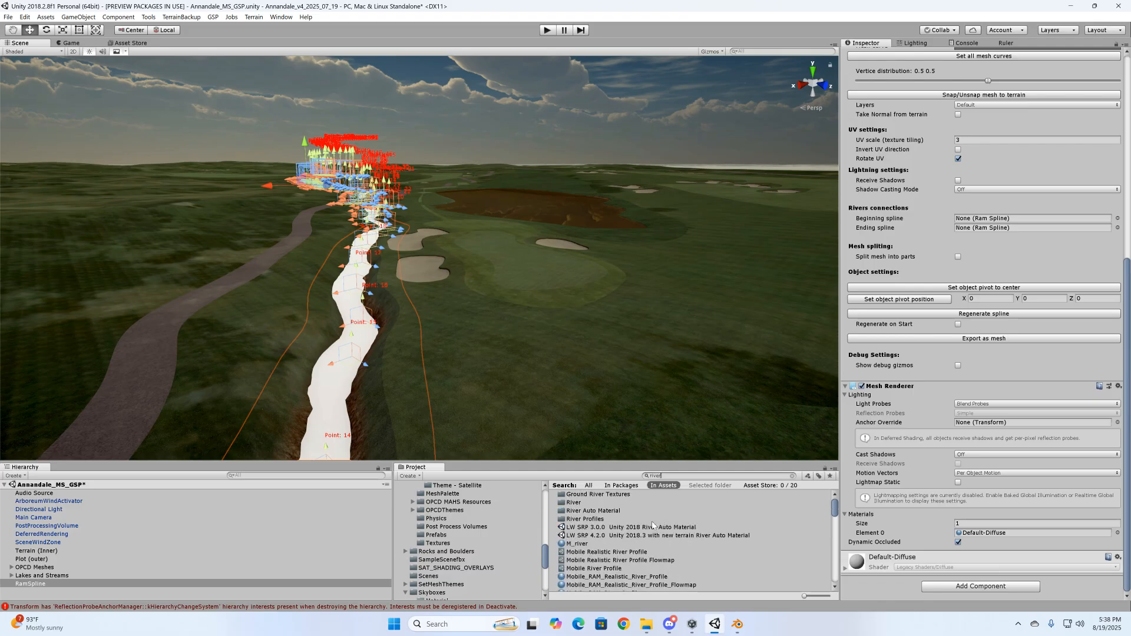
pyautogui.scroll(-5, 648, 527)
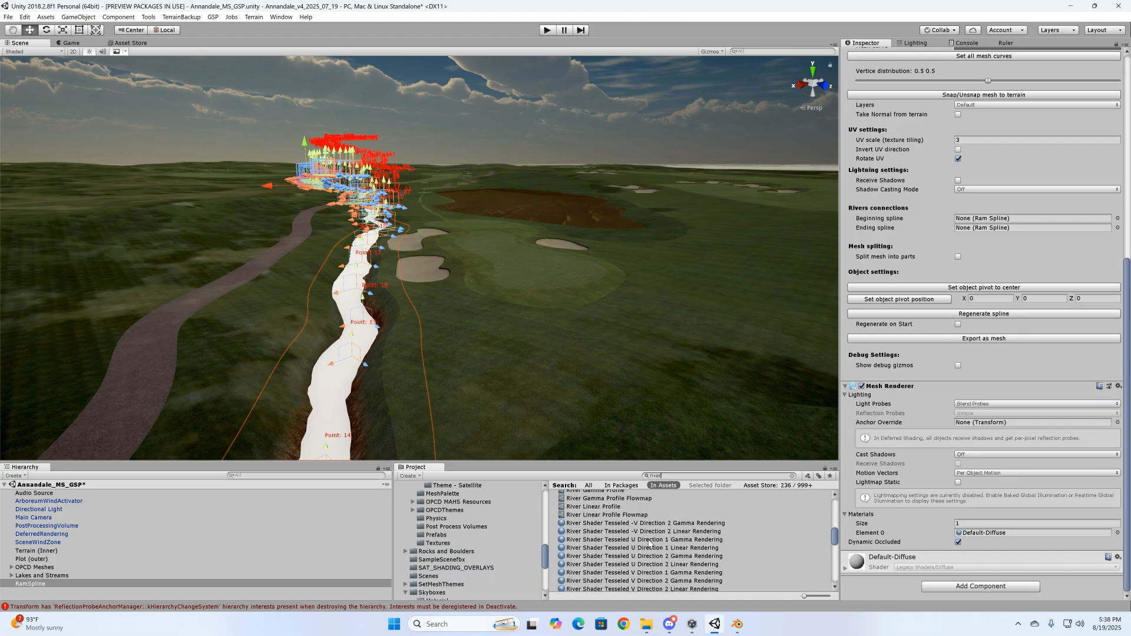
pyautogui.click(646, 540)
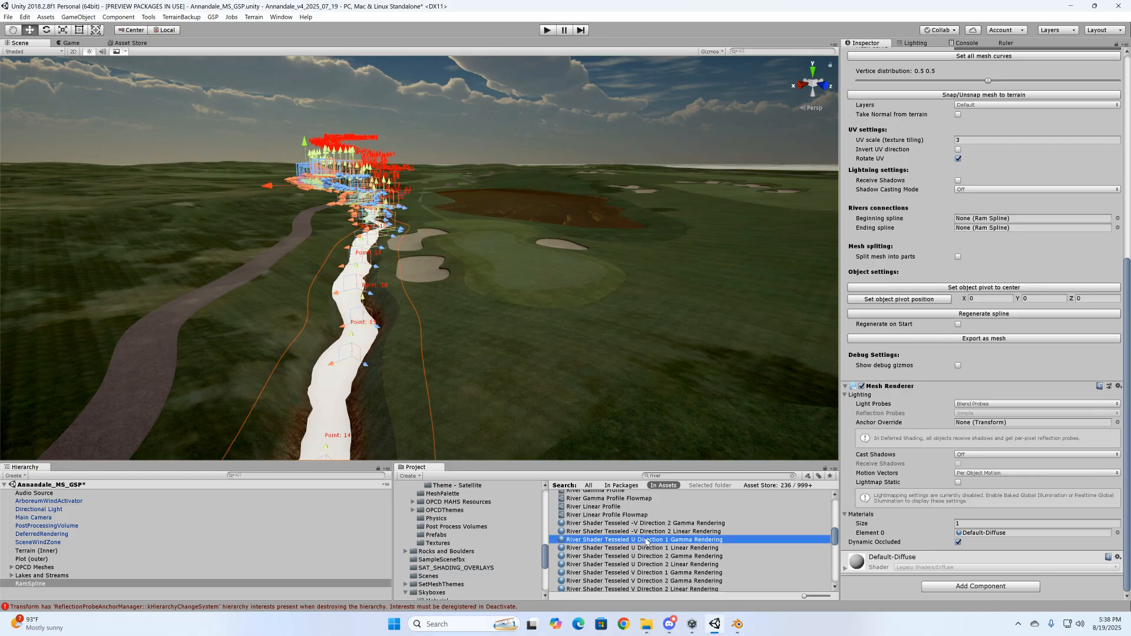
pyautogui.moveTo(646, 540); pyautogui.dragTo(991, 536)
# Deselect the river spline and inspect the water surface along the creek
pyautogui.moveTo(657, 354); pyautogui.dragTo(504, 342, button='right')
pyautogui.click(600, 222)
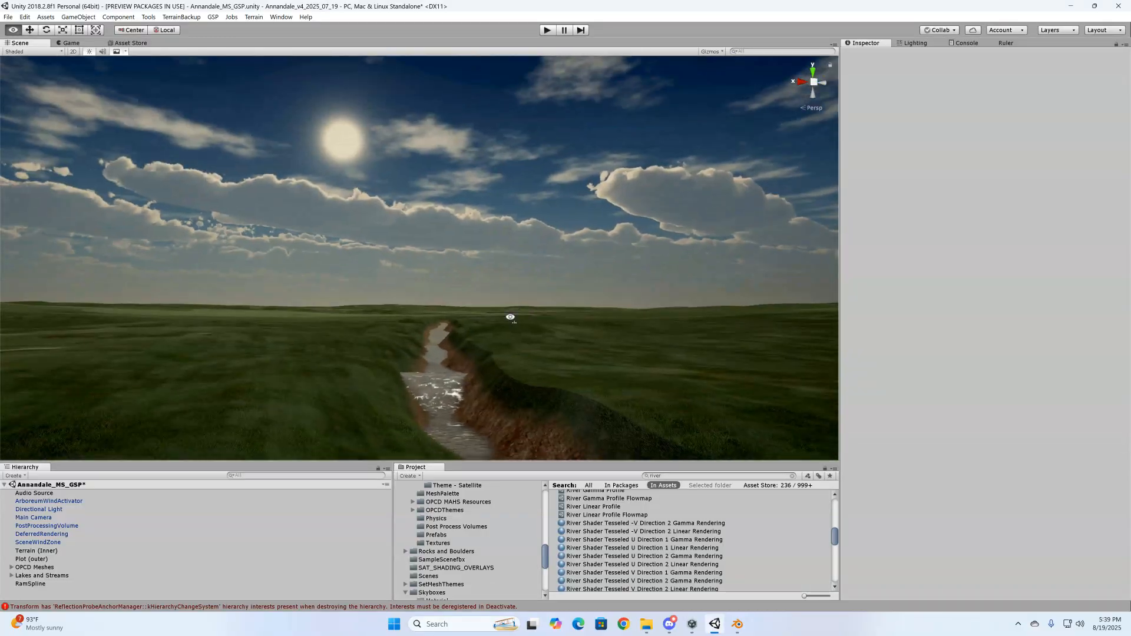
pyautogui.moveTo(510, 317); pyautogui.dragTo(557, 331, button='right')
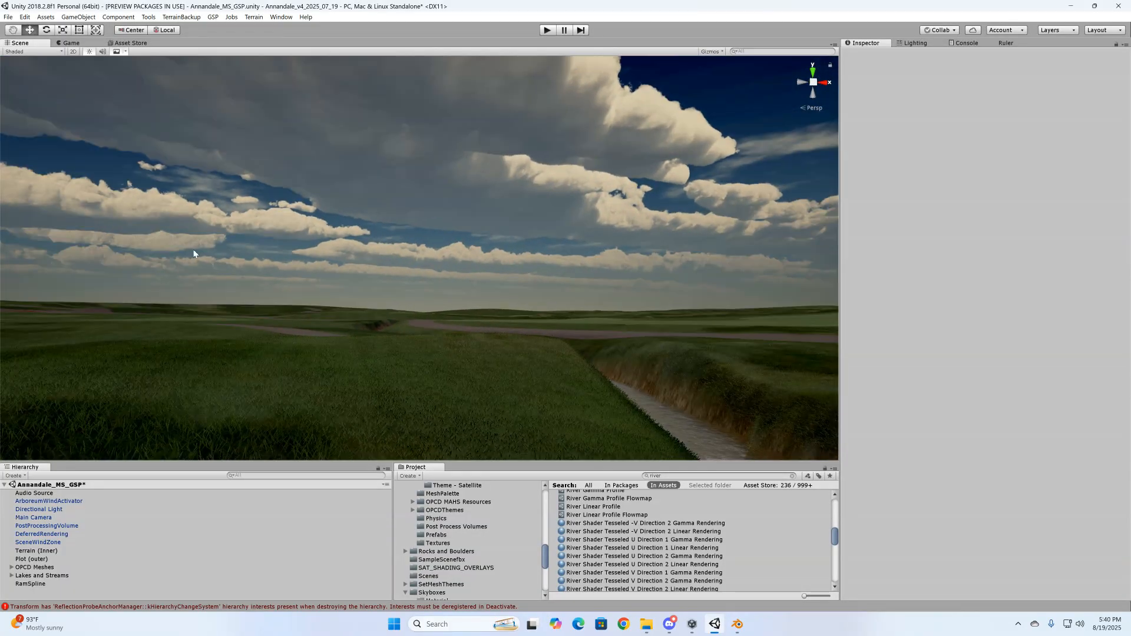
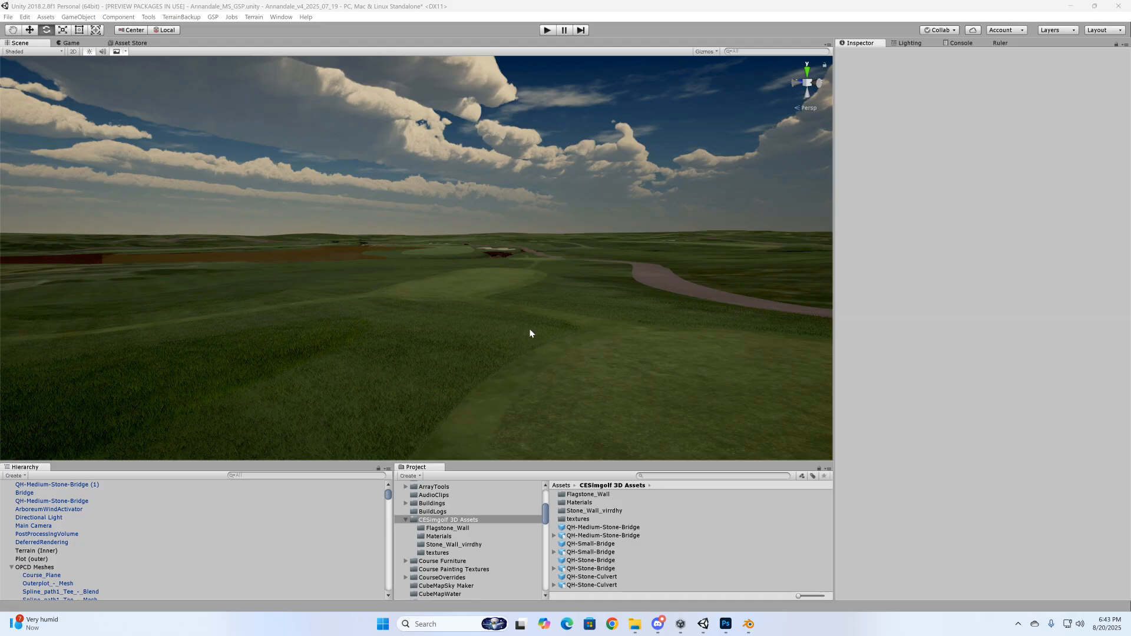
# Fly through the course to examine the large bunker, the bulkhead-edged lake bed, the creek crossings and the surrounding terrain shading
pyautogui.moveTo(576, 337); pyautogui.dragTo(624, 329, button='right')
pyautogui.press('w')
pyautogui.press('w')
pyautogui.moveTo(630, 330); pyautogui.dragTo(582, 333, button='right')
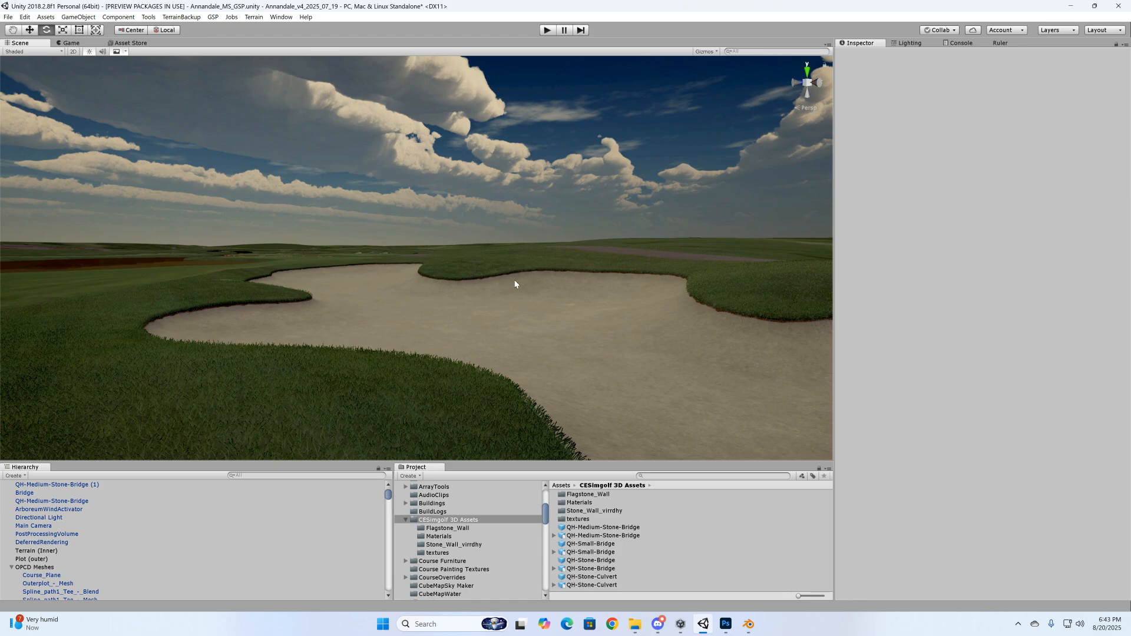
pyautogui.moveTo(446, 283)
pyautogui.mouseDown(button='right')
pyautogui.moveTo(560, 303)
pyautogui.moveTo(545, 293)
pyautogui.moveTo(584, 285)
pyautogui.moveTo(624, 305)
pyautogui.moveTo(688, 310)
pyautogui.moveTo(592, 310)
pyautogui.mouseUp(button='right')
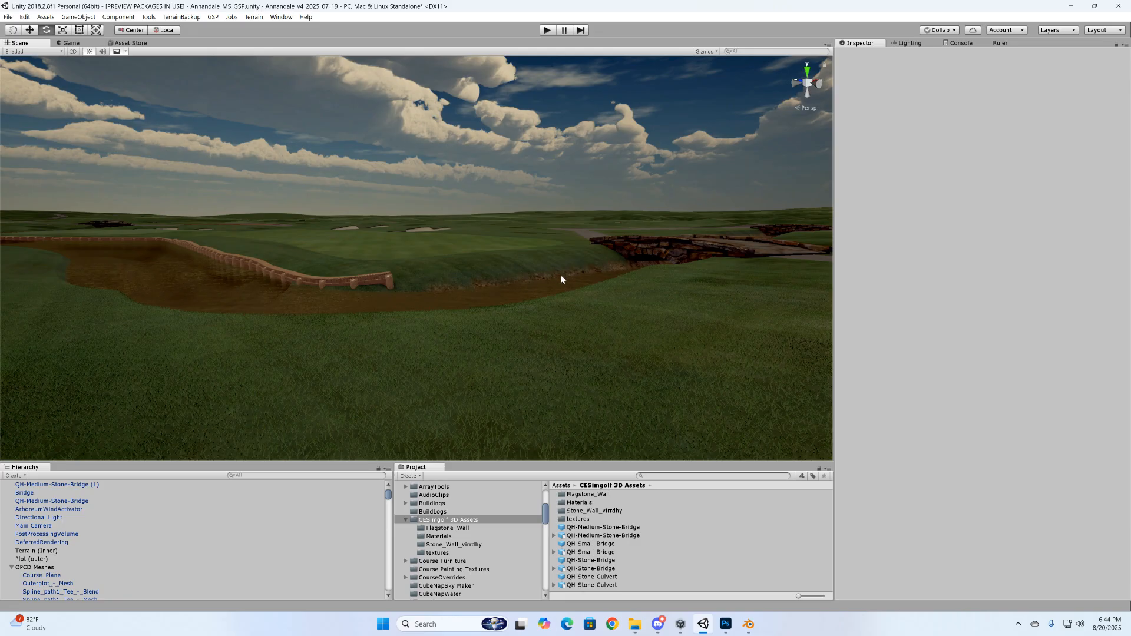
pyautogui.moveTo(287, 277); pyautogui.dragTo(685, 313, button='right')
pyautogui.press('w')
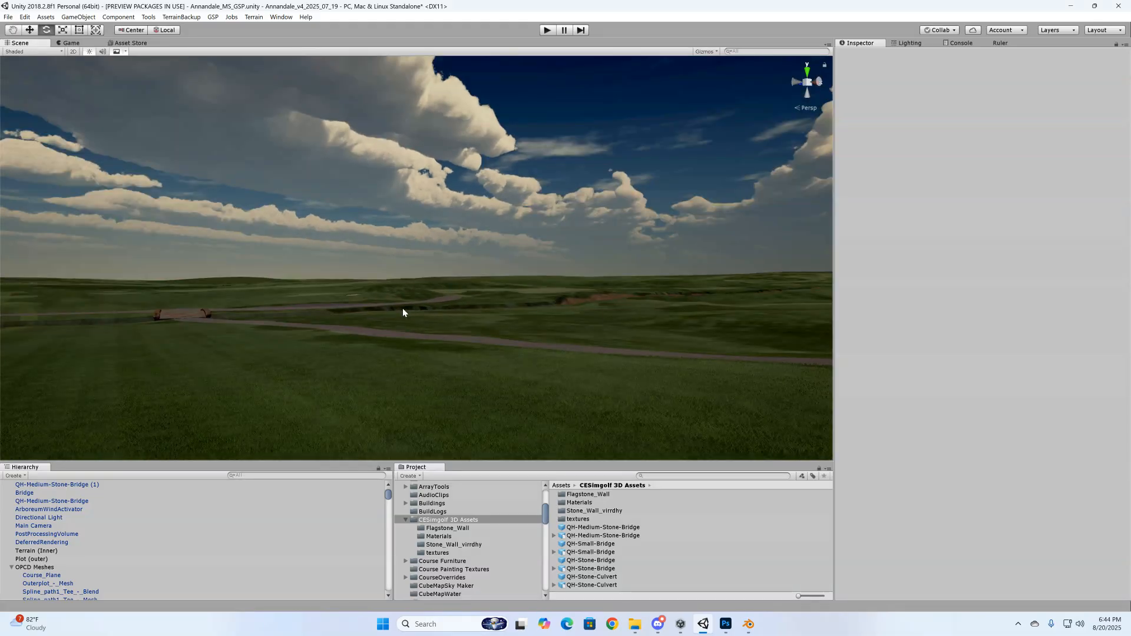
pyautogui.moveTo(274, 325); pyautogui.dragTo(613, 455, button='right')
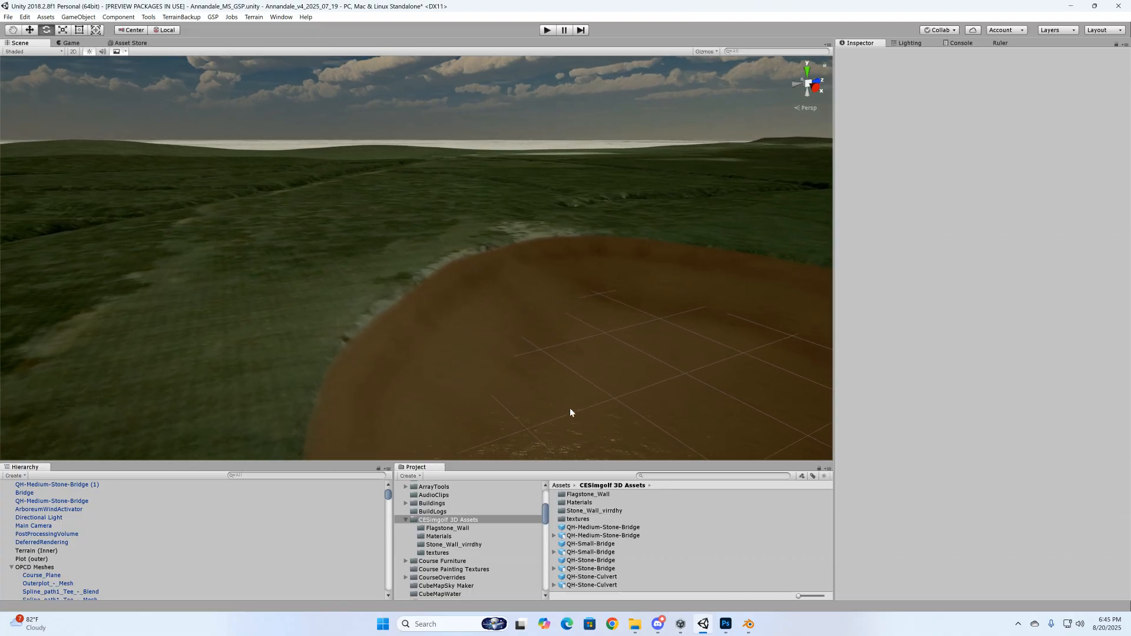
# Switch to Photoshop and look over the lake and surrounding holes in the Sat_Shader_Preset.psb satellite image
pyautogui.click(726, 628)
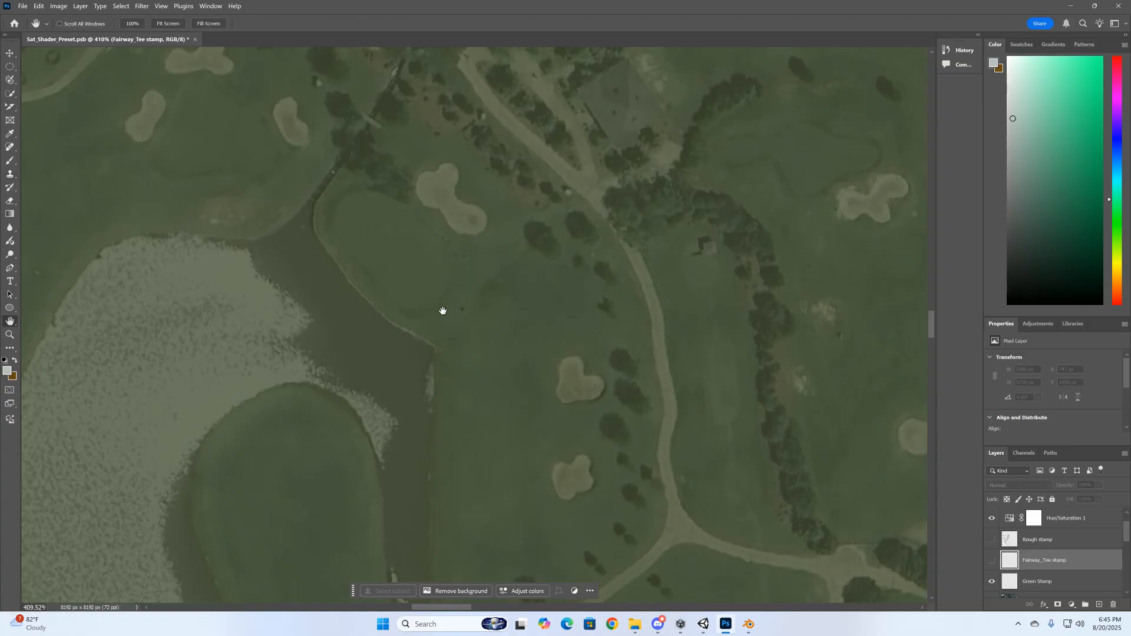
pyautogui.moveTo(443, 310); pyautogui.dragTo(539, 273)
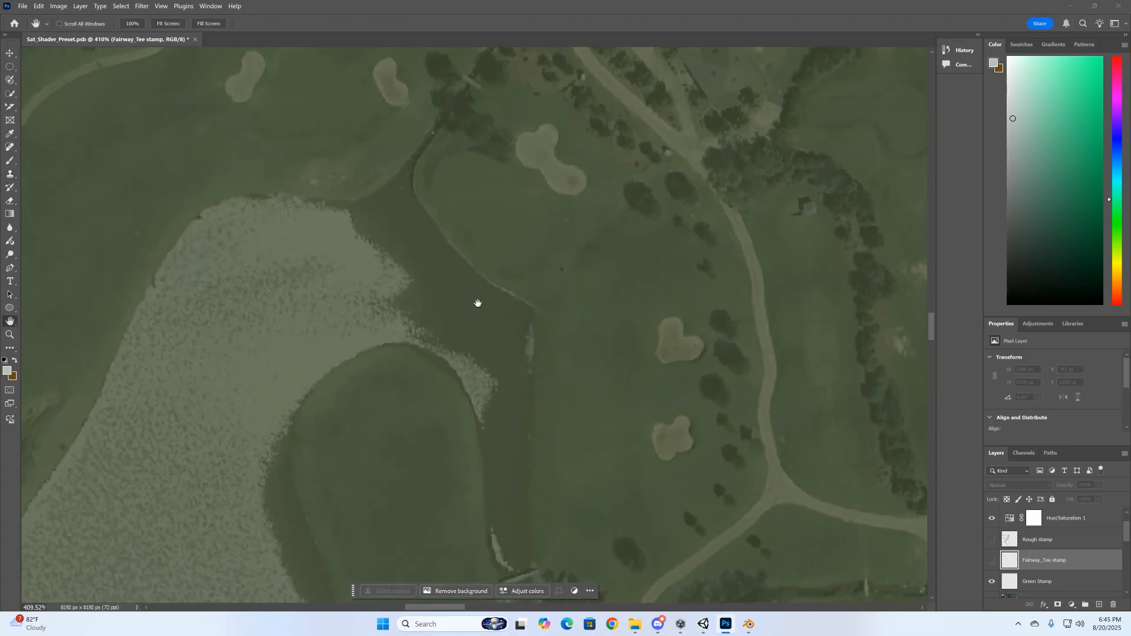
pyautogui.keyDown('alt'); pyautogui.scroll(-8, 430, 304); pyautogui.keyUp('alt')
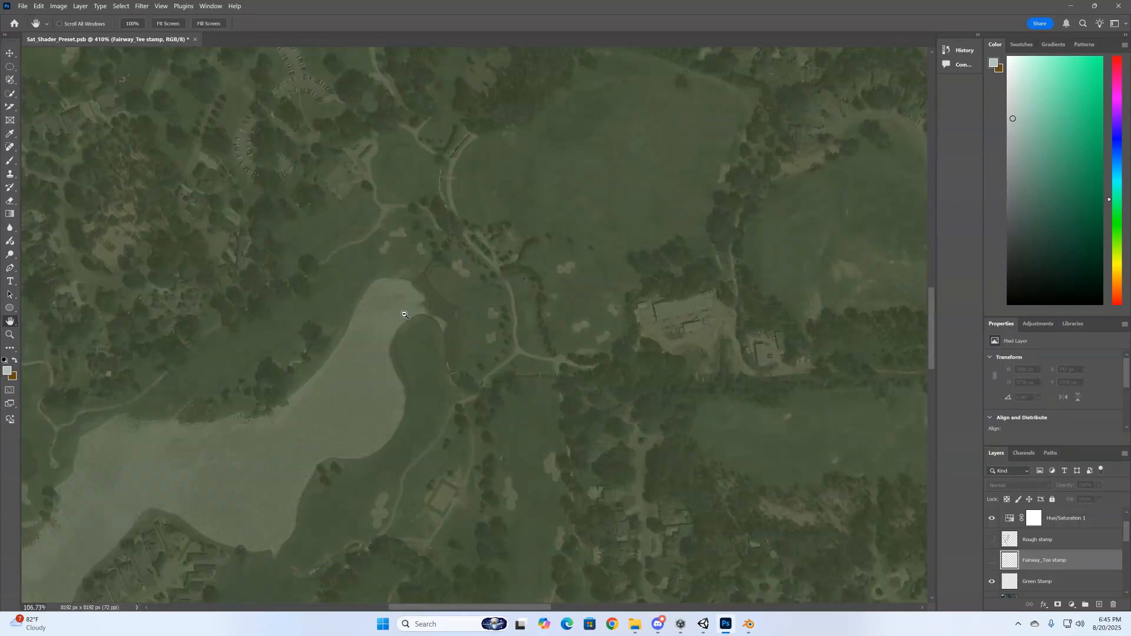
# Examine the lake, its shoreline and the surrounding course areas in the blended satellite image
pyautogui.keyDown('alt'); pyautogui.scroll(-1, 404, 316); pyautogui.keyUp('alt')
pyautogui.moveTo(378, 374); pyautogui.dragTo(509, 317)
pyautogui.moveTo(330, 419); pyautogui.dragTo(359, 387)
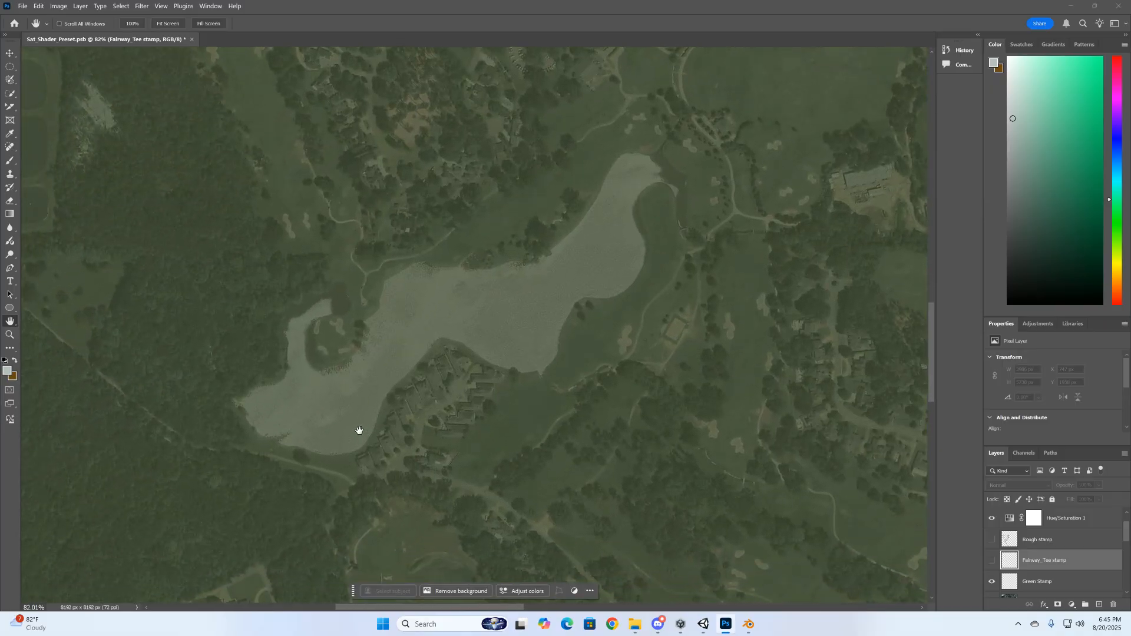
pyautogui.moveTo(359, 429); pyautogui.dragTo(392, 394)
pyautogui.moveTo(332, 445); pyautogui.dragTo(388, 387)
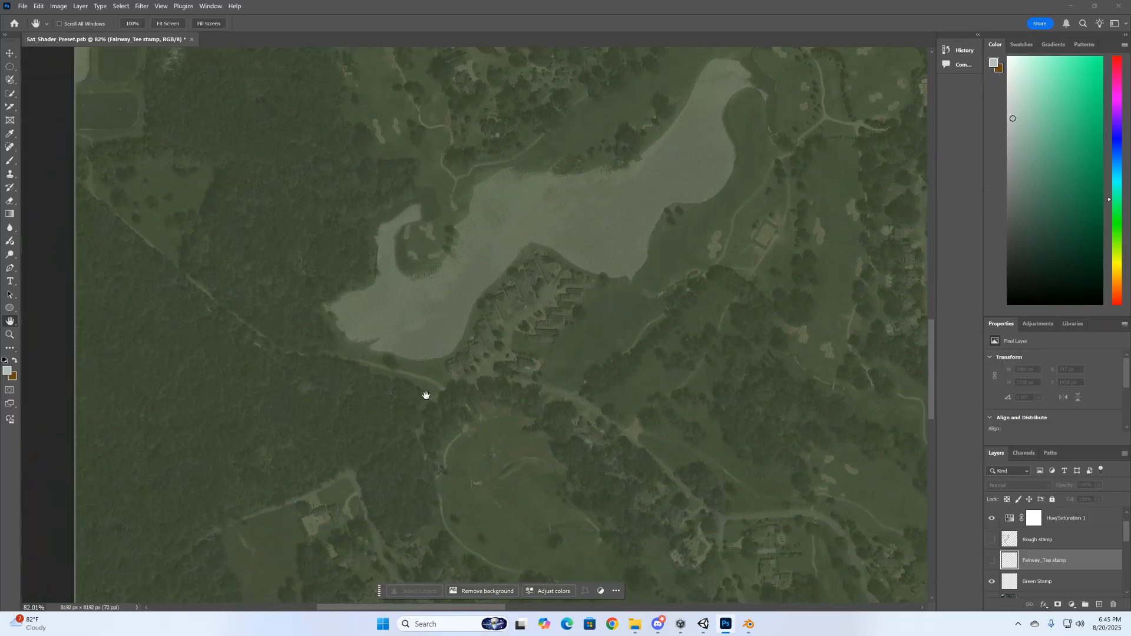
pyautogui.keyDown('alt'); pyautogui.scroll(-3, 426, 395); pyautogui.keyUp('alt')
pyautogui.keyDown('alt'); pyautogui.scroll(9, 419, 392); pyautogui.keyUp('alt')
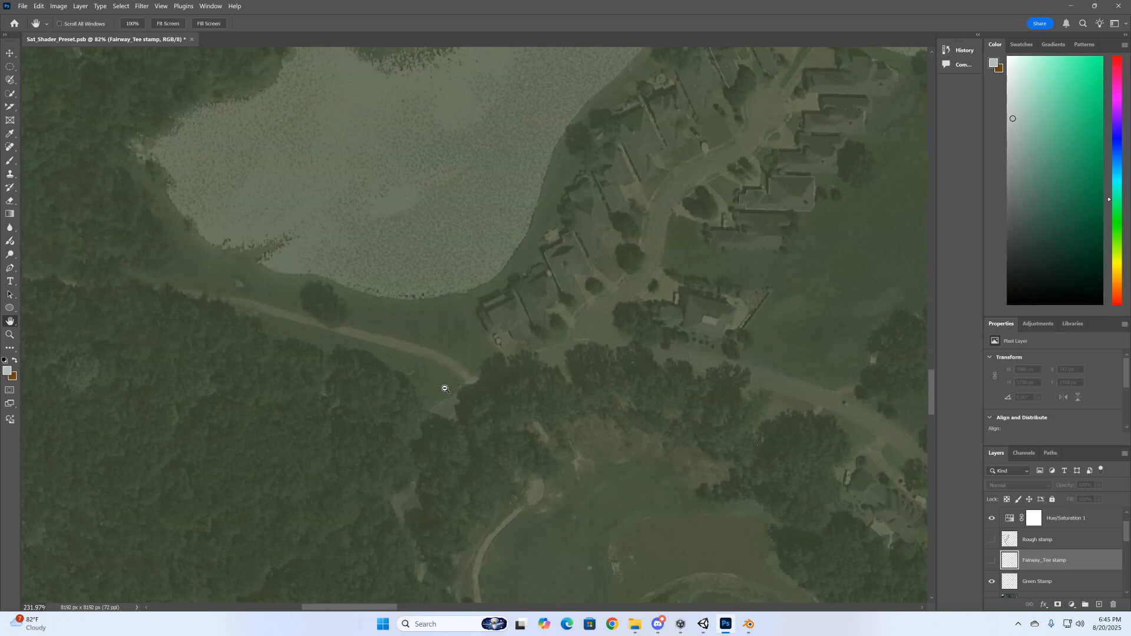
pyautogui.moveTo(360, 332)
pyautogui.mouseDown()
pyautogui.moveTo(432, 366)
pyautogui.moveTo(404, 351)
pyautogui.mouseUp()
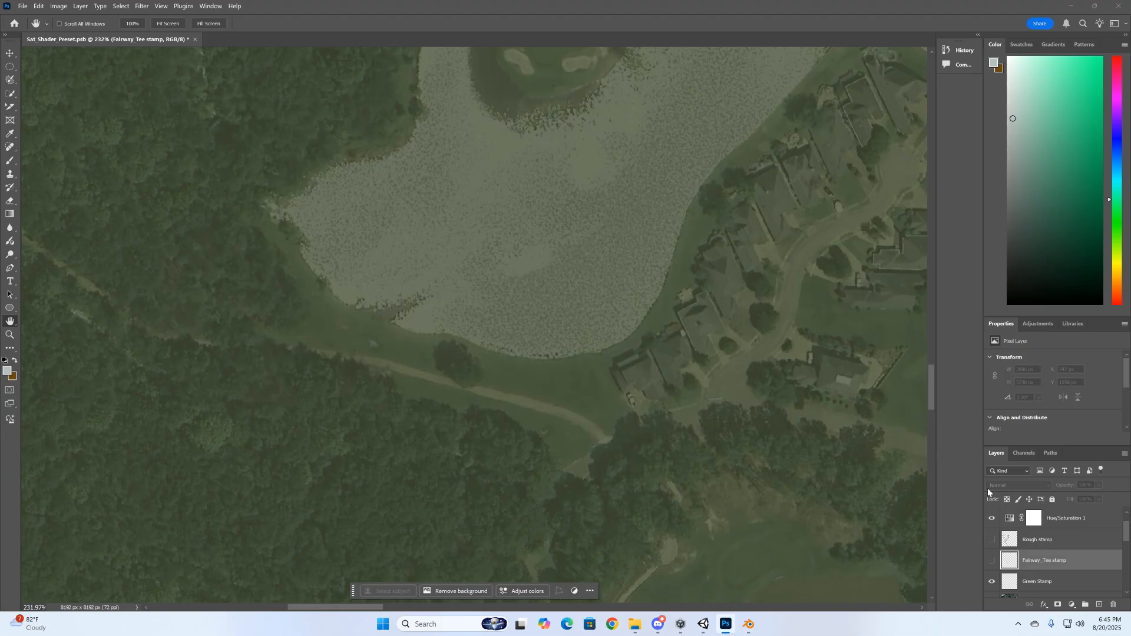
# Hide the Rough cloud layer and the Green Stamp layer, and set the inner_sat_googleShifted layer's opacity to 100%
pyautogui.scroll(-2, 1088, 506)
pyautogui.scroll(-10, 1050, 551)
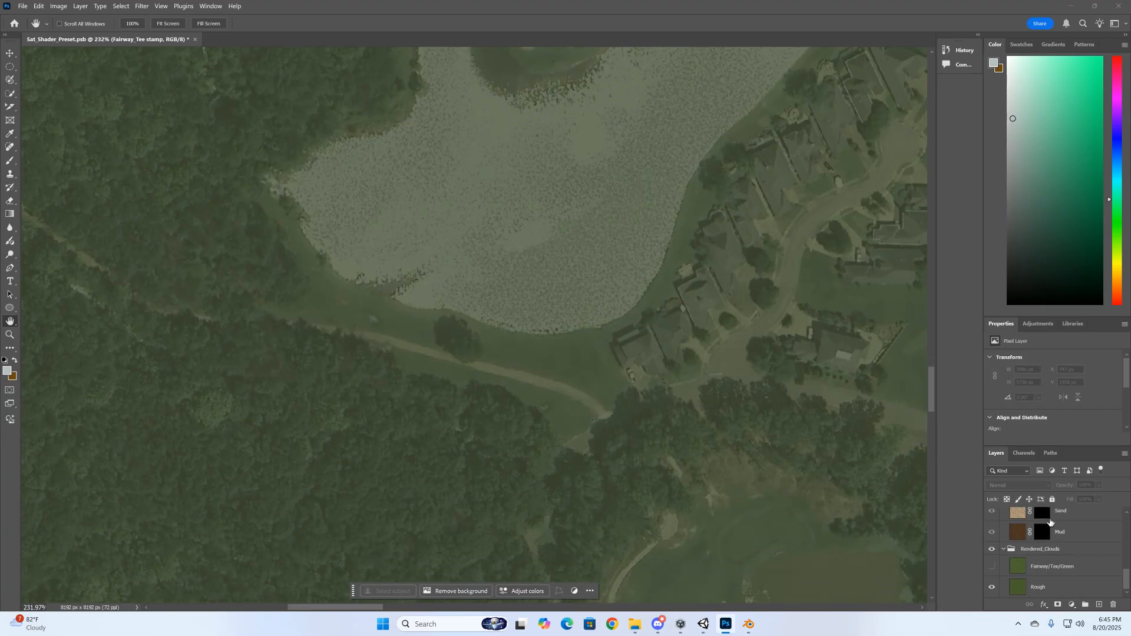
pyautogui.click(992, 589)
pyautogui.scroll(5, 1047, 542)
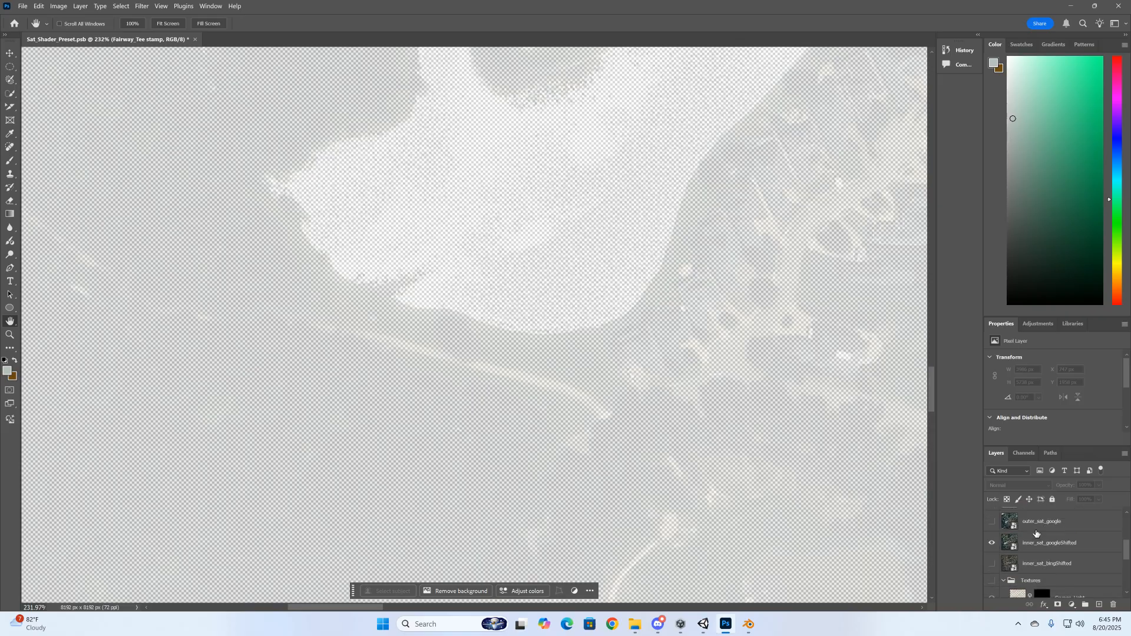
pyautogui.scroll(2, 1036, 534)
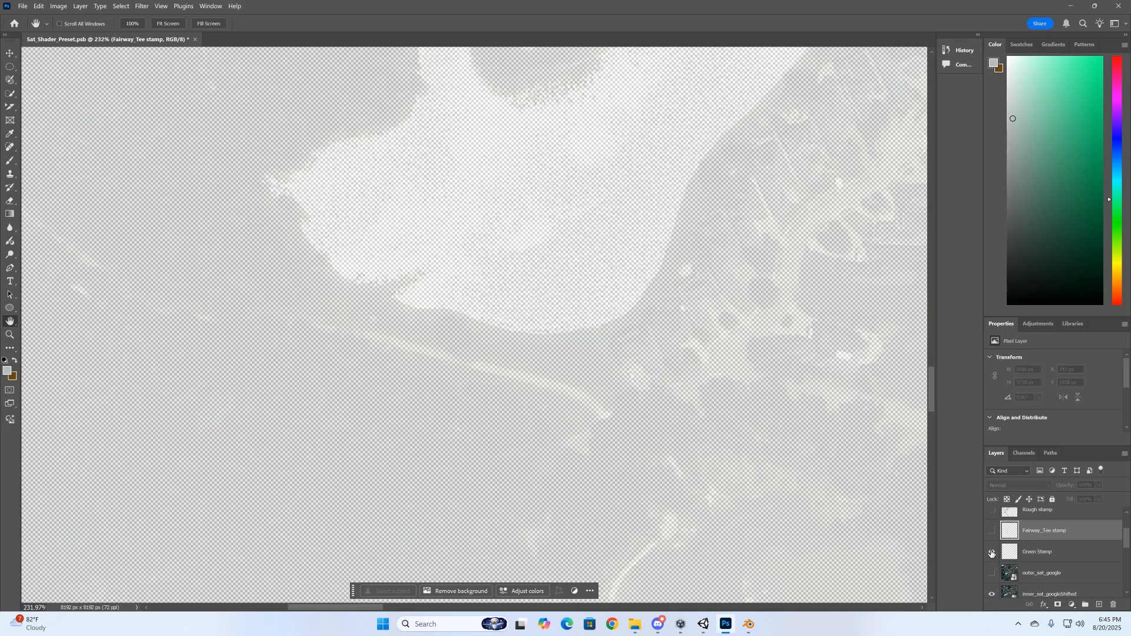
pyautogui.scroll(-2, 1041, 548)
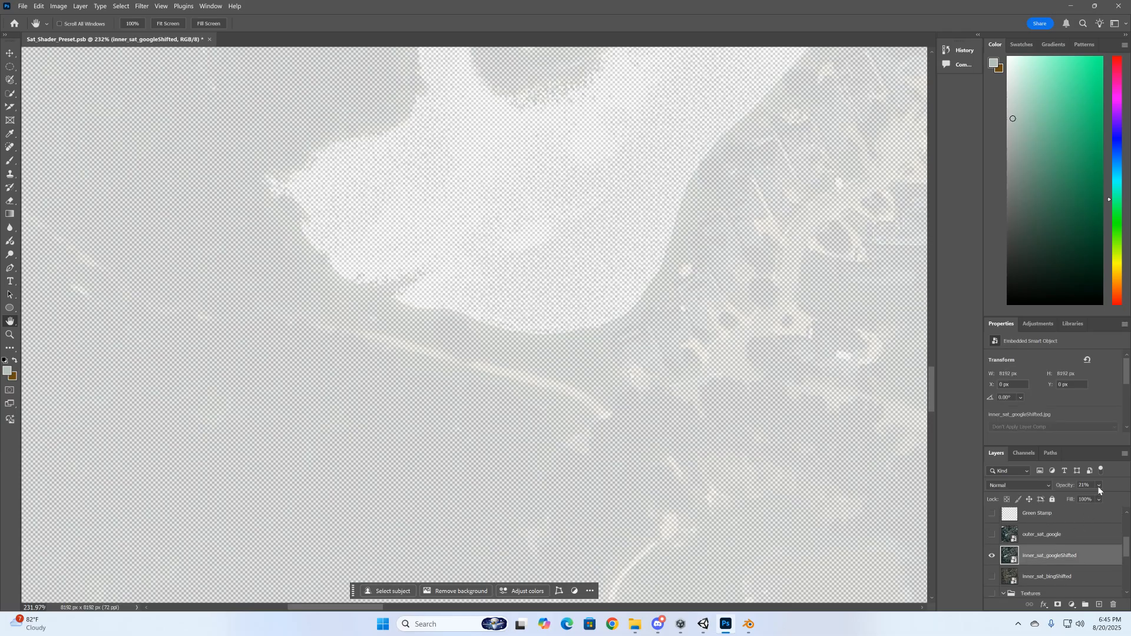
pyautogui.moveTo(1098, 500); pyautogui.dragTo(1087, 500)
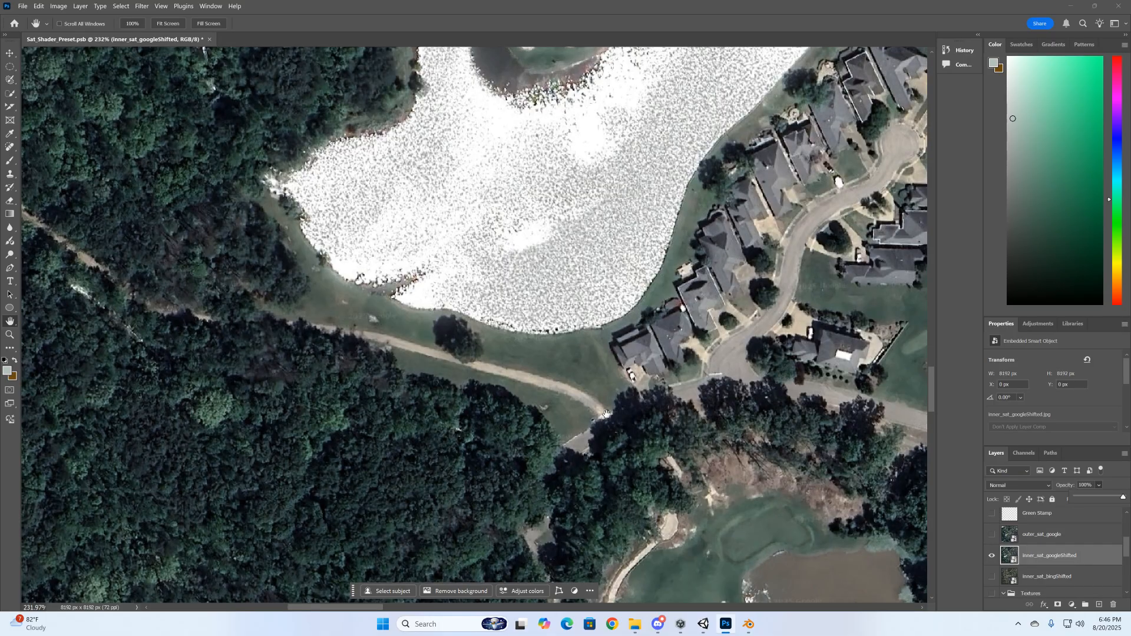
# Examine the full-strength satellite imagery around the lake, the houses and the neighbouring fairways
pyautogui.moveTo(731, 339); pyautogui.dragTo(303, 432)
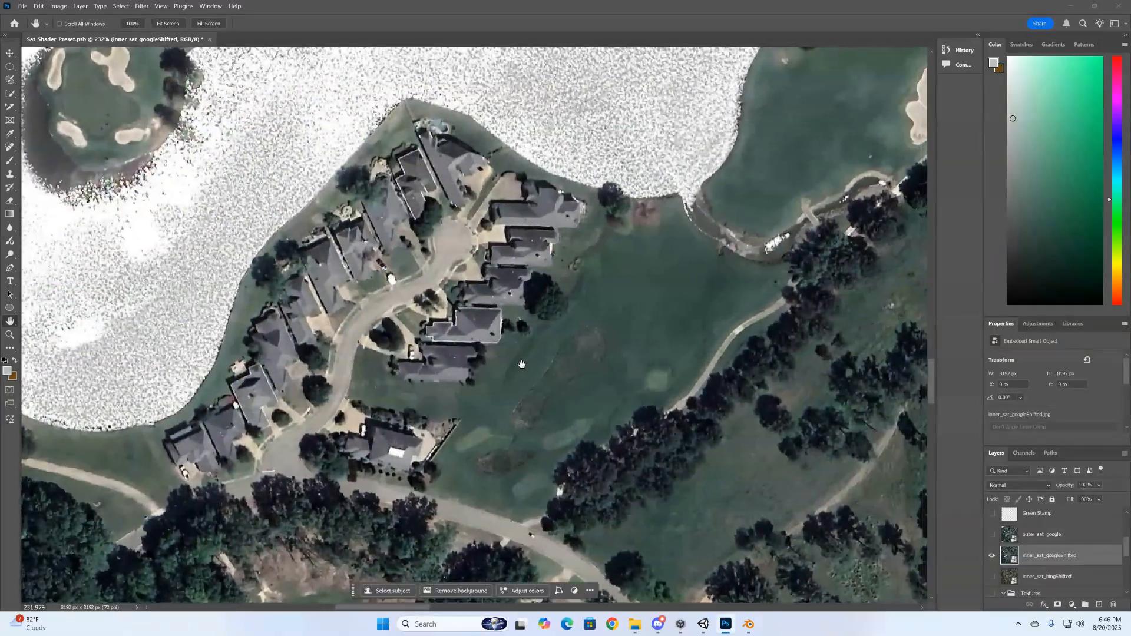
pyautogui.moveTo(523, 362); pyautogui.dragTo(369, 453)
pyautogui.moveTo(729, 206); pyautogui.dragTo(468, 438)
pyautogui.moveTo(555, 338); pyautogui.dragTo(760, 238)
pyautogui.moveTo(449, 484); pyautogui.dragTo(723, 308)
pyautogui.moveTo(355, 507); pyautogui.dragTo(771, 339)
pyautogui.moveTo(454, 354); pyautogui.dragTo(470, 421)
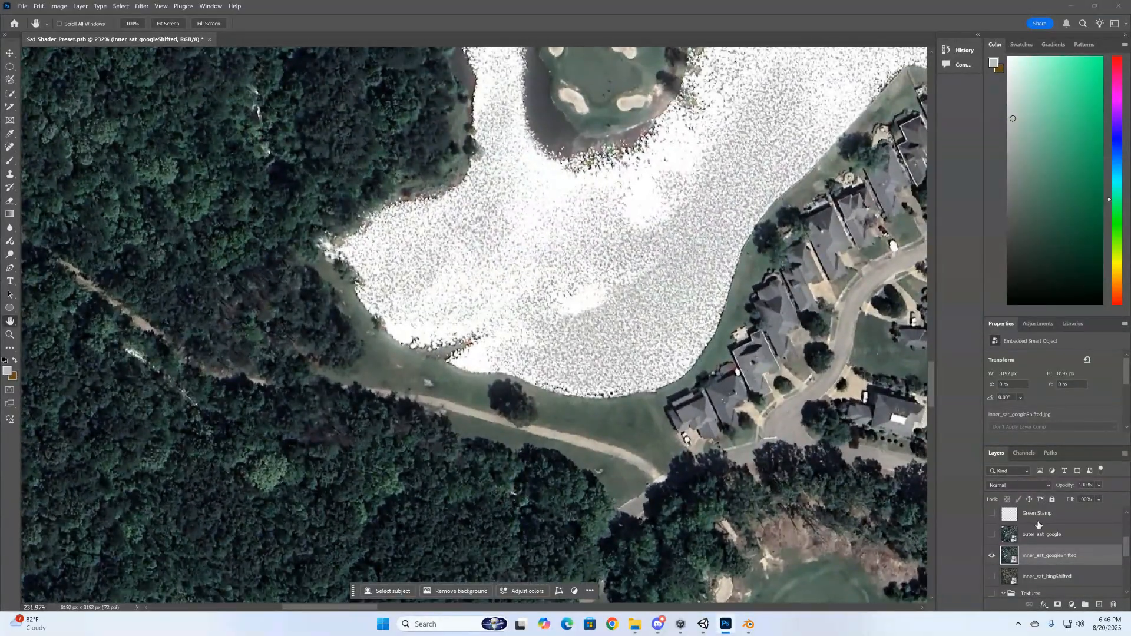
# Show the Rough cloud layer again and lower the inner_sat_googleShifted layer's opacity to 22%
pyautogui.scroll(-5, 1036, 534)
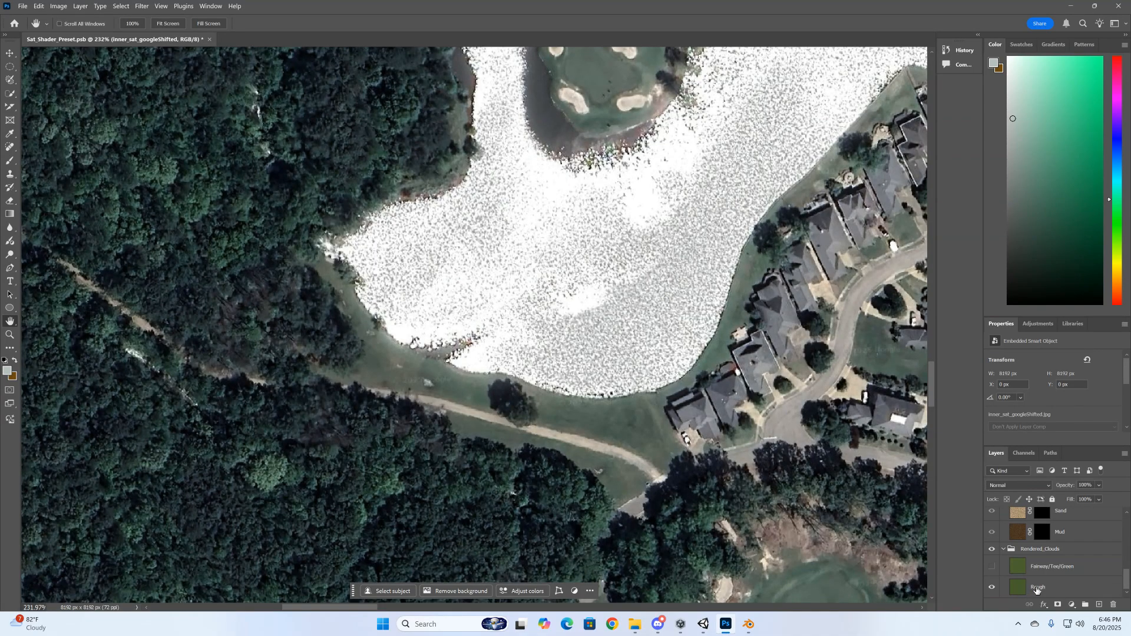
pyautogui.scroll(5, 1028, 555)
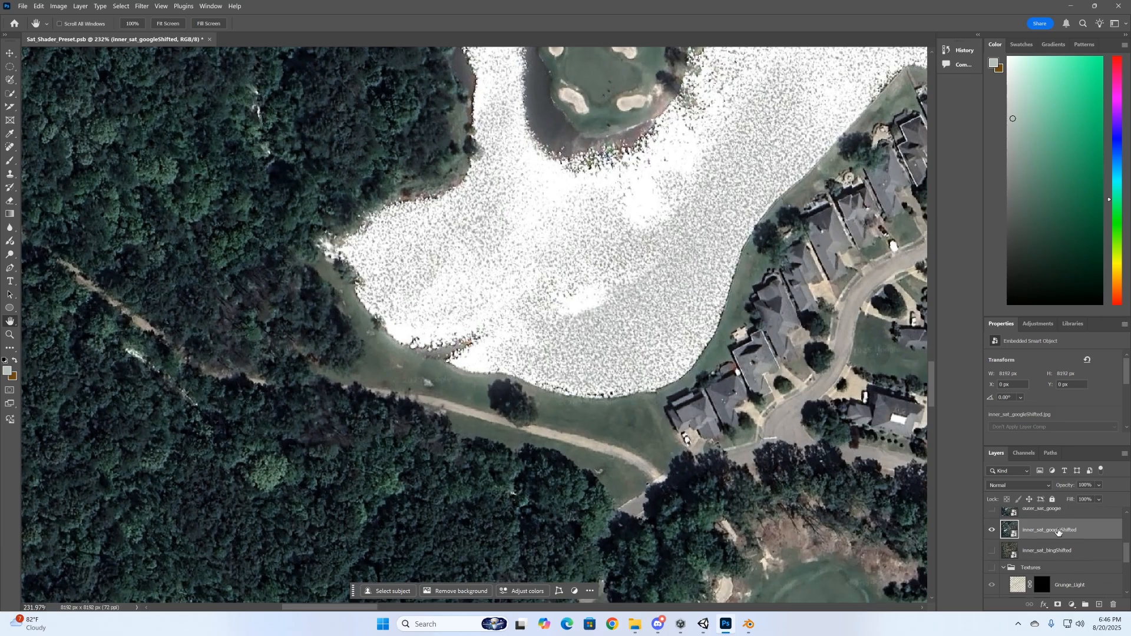
pyautogui.click(1099, 486)
pyautogui.moveTo(1099, 500); pyautogui.dragTo(1089, 499)
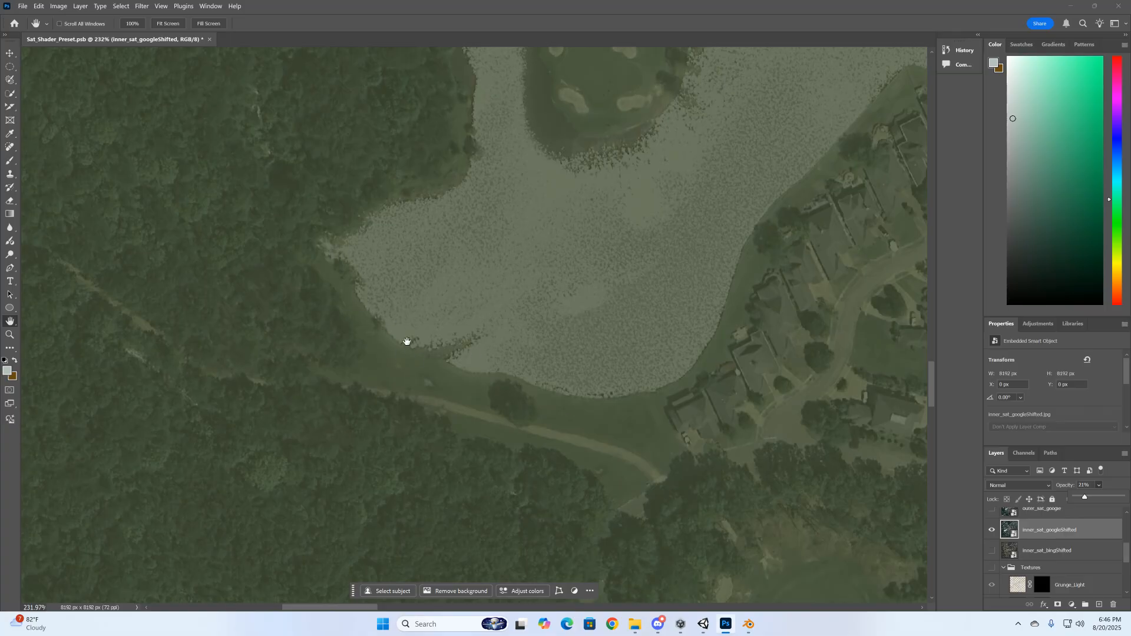
# Switch to Unity to check how the lake edge looks in the scene, and return to Photoshop
pyautogui.click(701, 629)
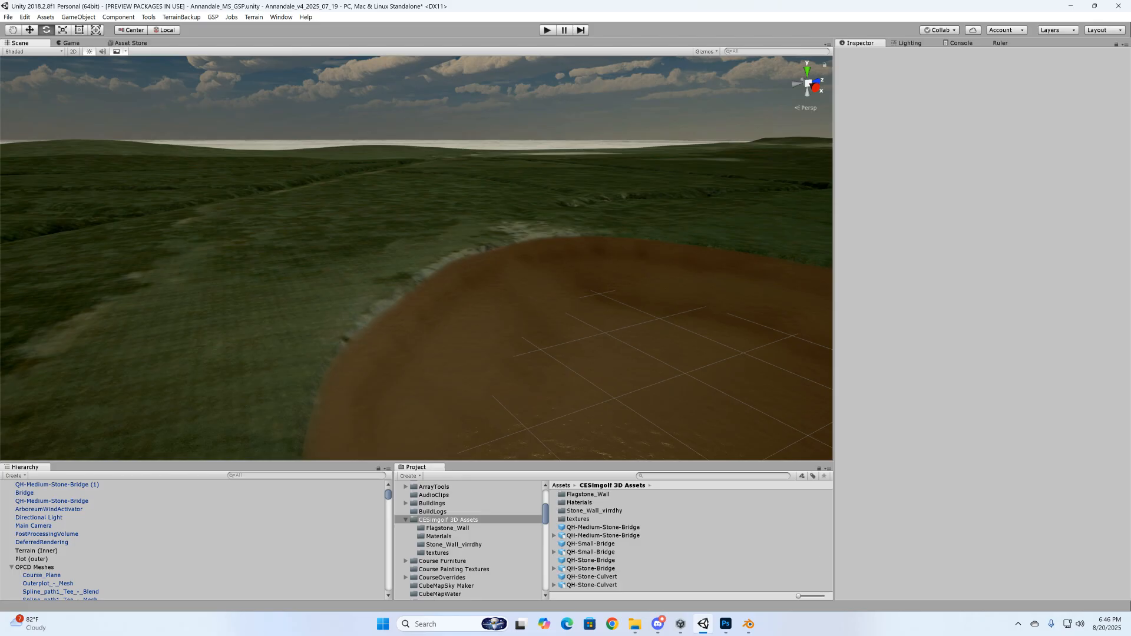
pyautogui.click(703, 627)
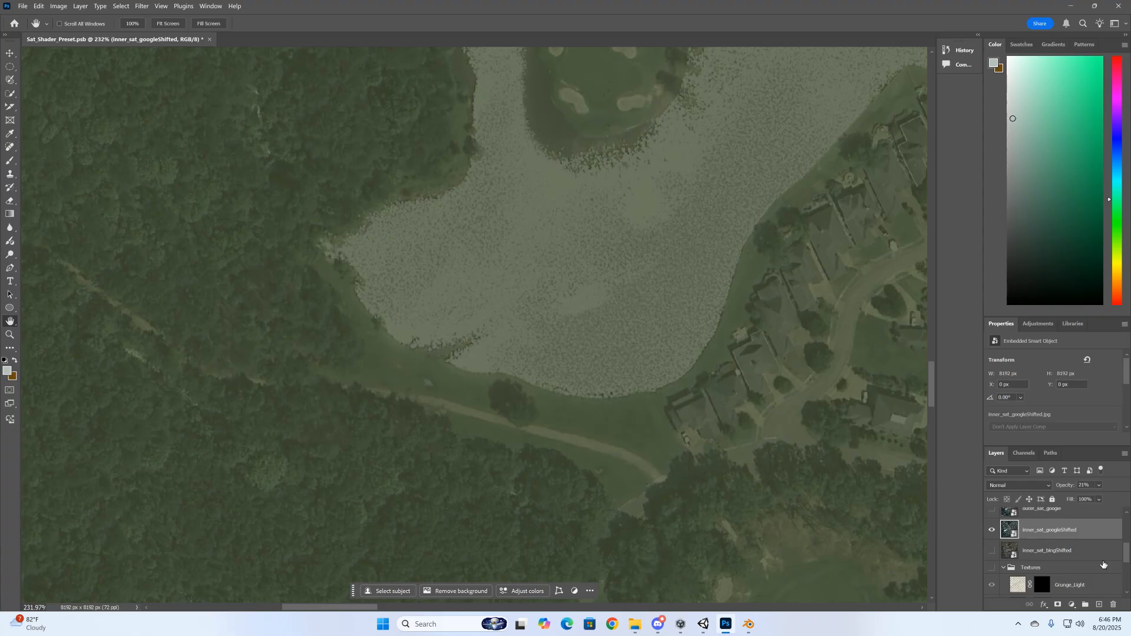
# Make the Rough stamp layer visible and select it for editing
pyautogui.scroll(4, 1039, 551)
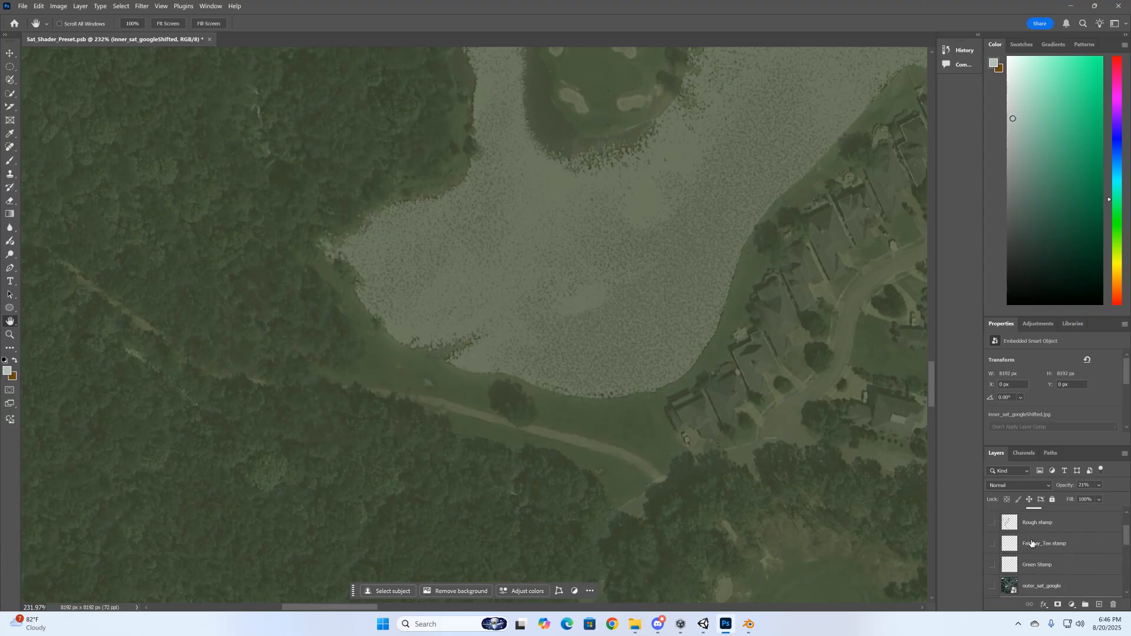
pyautogui.click(992, 524)
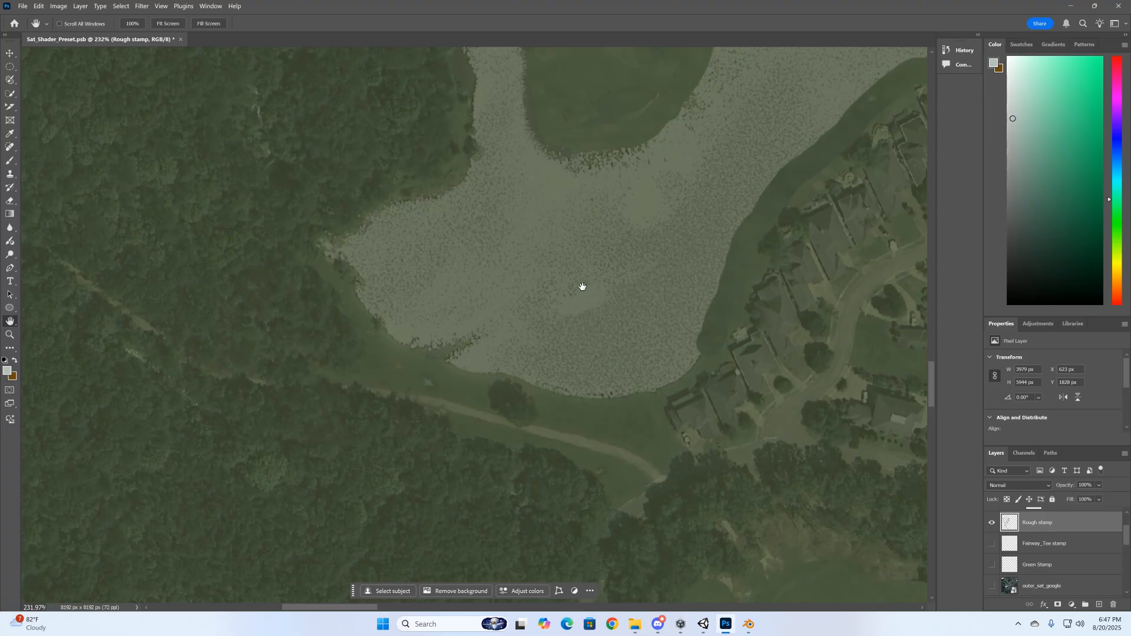
pyautogui.moveTo(607, 254); pyautogui.dragTo(595, 361)
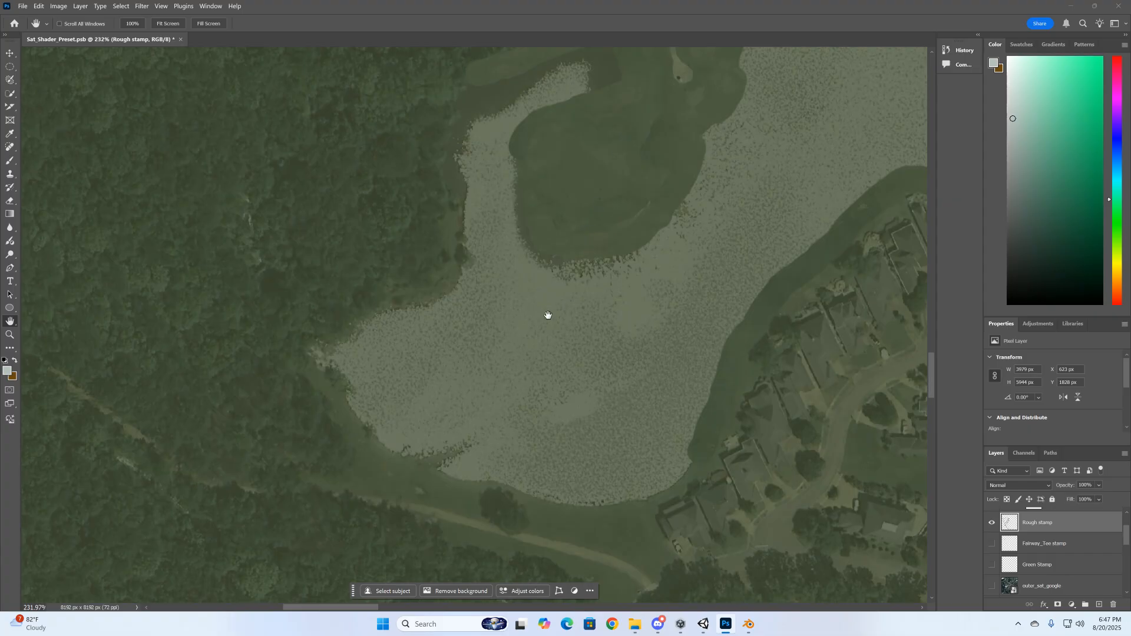
# Enlarge the Clone Stamp brush and clone sampled grass from the peninsula along the lake's southwest shoreline
pyautogui.press('s')
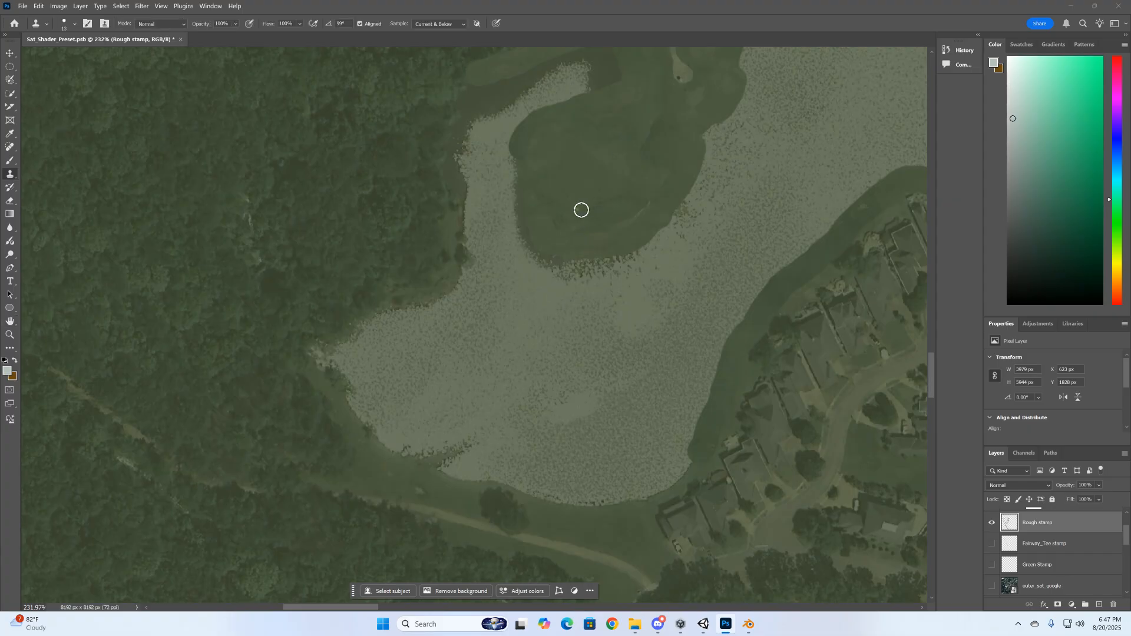
pyautogui.keyDown('alt'); pyautogui.moveTo(587, 204); pyautogui.dragTo(594, 209, button='right'); pyautogui.keyUp('alt')
pyautogui.moveTo(328, 369); pyautogui.dragTo(371, 432)
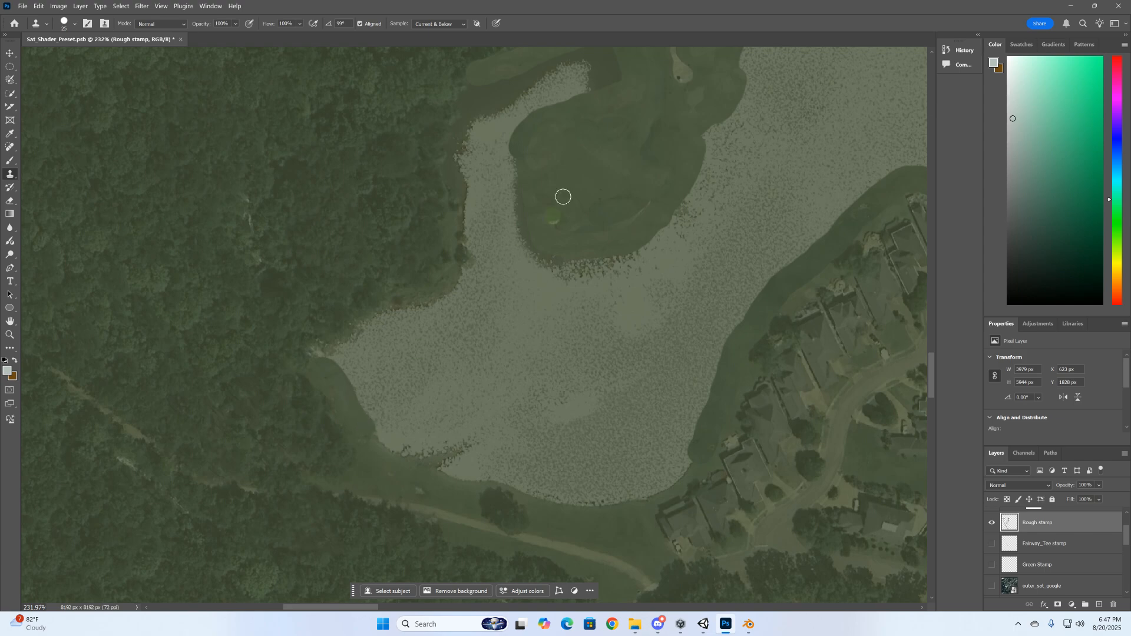
pyautogui.keyDown('alt'); pyautogui.click(573, 137); pyautogui.keyUp('alt')
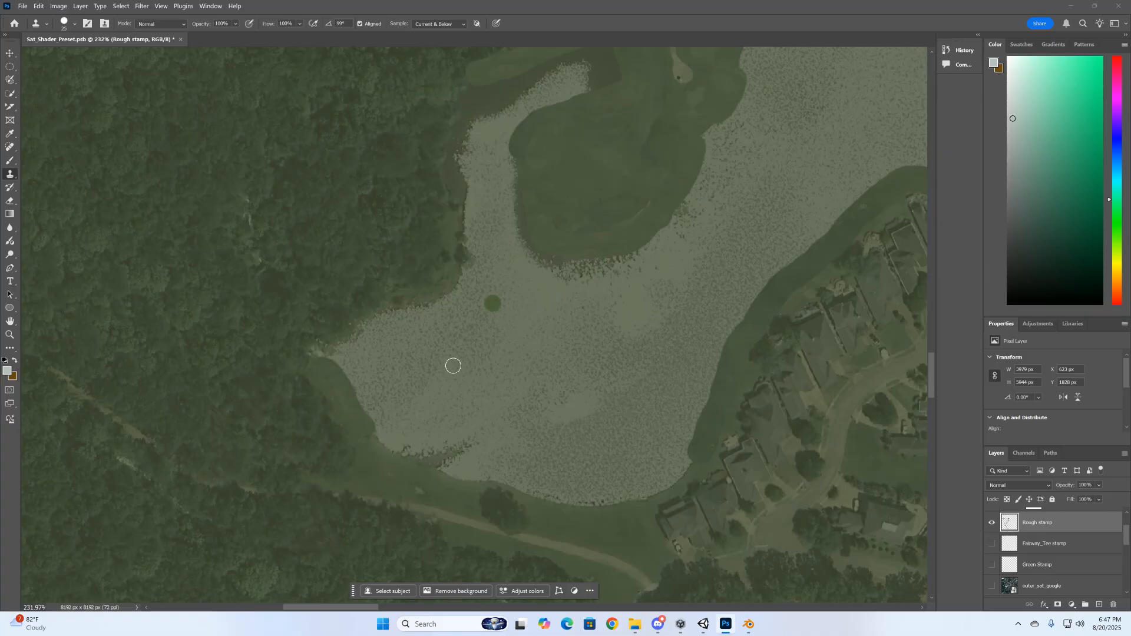
pyautogui.moveTo(375, 430)
pyautogui.mouseDown()
pyautogui.moveTo(396, 455)
pyautogui.moveTo(510, 491)
pyautogui.mouseUp()
pyautogui.keyDown('alt'); pyautogui.click(571, 142); pyautogui.keyUp('alt')
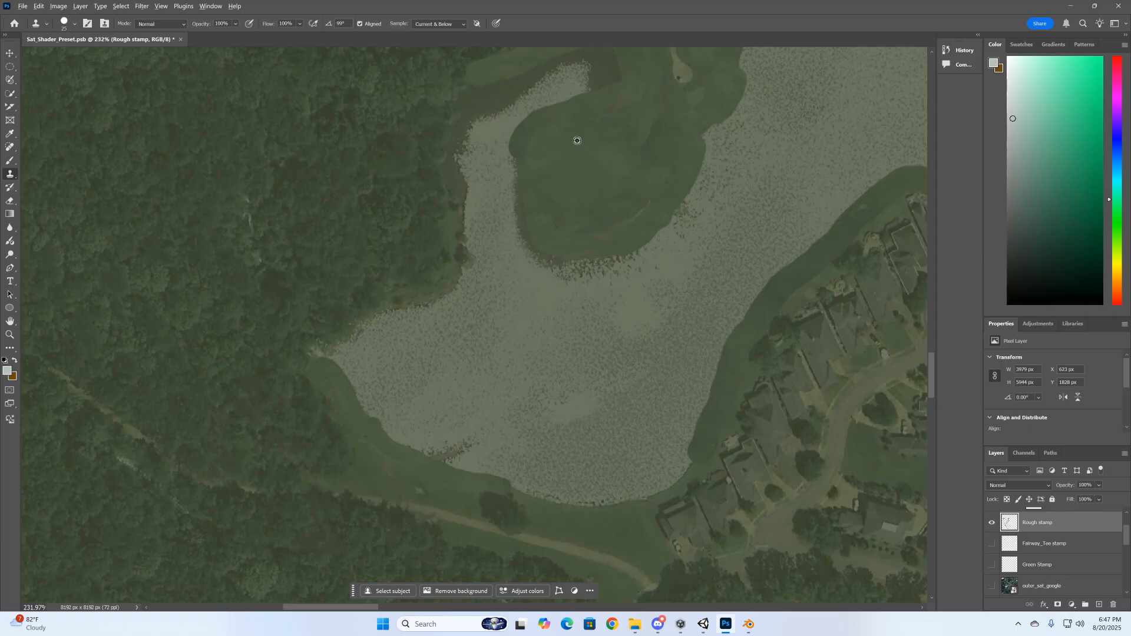
pyautogui.keyDown('alt'); pyautogui.click(574, 155); pyautogui.keyUp('alt')
pyautogui.moveTo(340, 368); pyautogui.dragTo(375, 418)
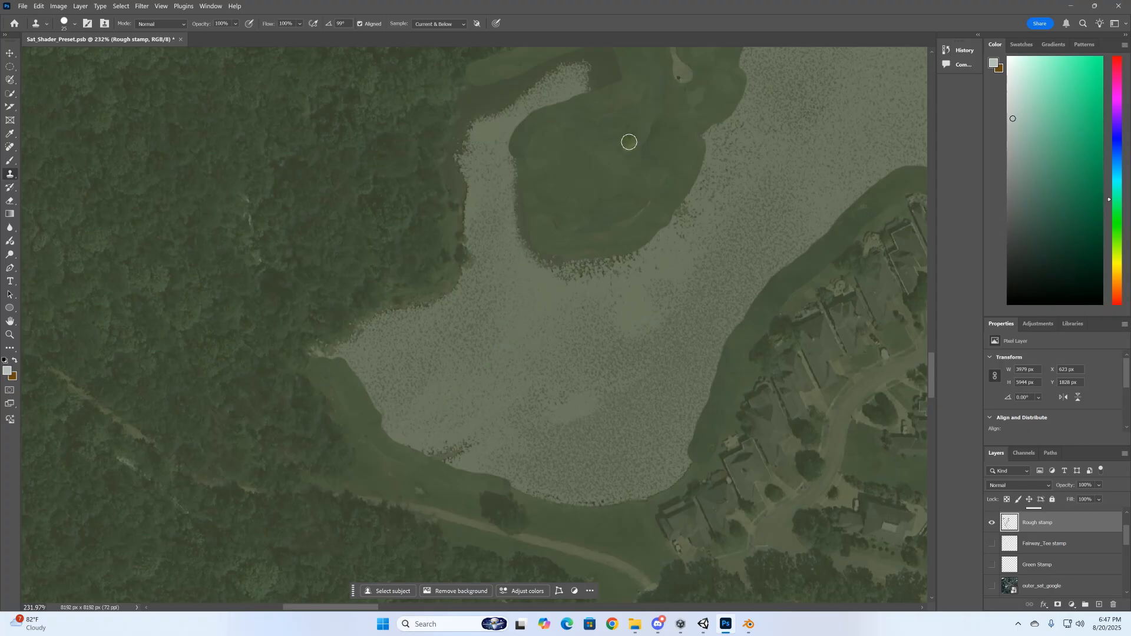
# Clone peninsula grass along the lake's southern shore up to the houses and over the tree edge southwest of the water
pyautogui.keyDown('alt'); pyautogui.click(564, 140); pyautogui.keyUp('alt')
pyautogui.moveTo(384, 430)
pyautogui.mouseDown()
pyautogui.moveTo(457, 468)
pyautogui.moveTo(578, 503)
pyautogui.moveTo(667, 488)
pyautogui.moveTo(705, 449)
pyautogui.moveTo(692, 450)
pyautogui.mouseUp()
pyautogui.keyDown('alt'); pyautogui.click(542, 145); pyautogui.keyUp('alt')
pyautogui.keyDown('alt'); pyautogui.click(557, 136); pyautogui.keyUp('alt')
pyautogui.keyDown('alt'); pyautogui.click(550, 141); pyautogui.keyUp('alt')
pyautogui.click(610, 487)
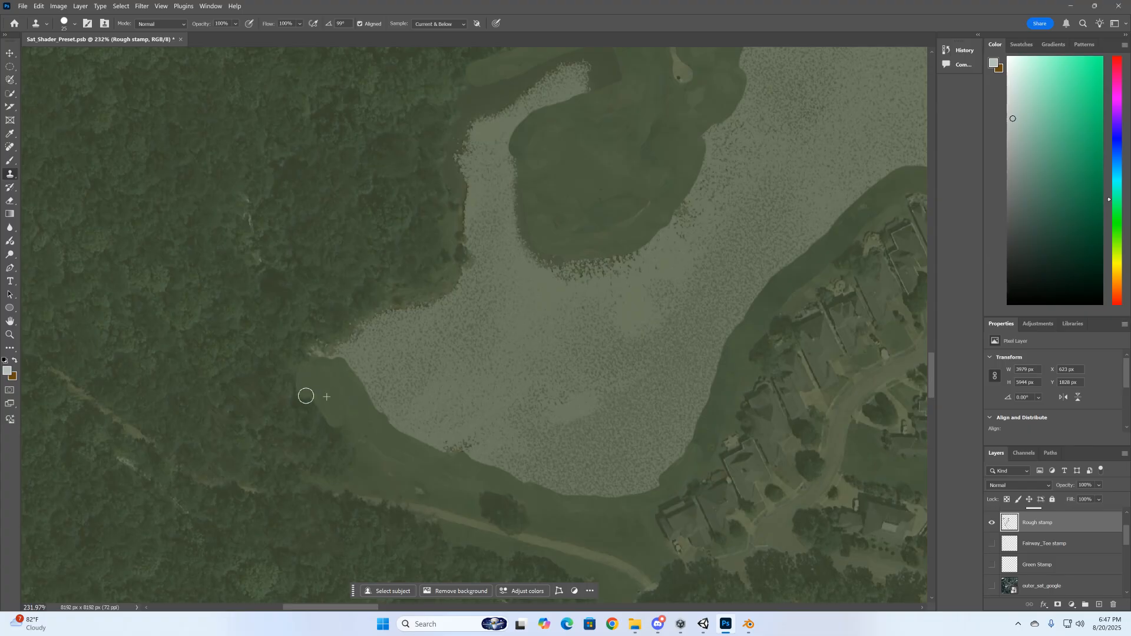
pyautogui.moveTo(303, 399); pyautogui.dragTo(353, 442)
pyautogui.moveTo(320, 389)
pyautogui.mouseDown()
pyautogui.moveTo(301, 407)
pyautogui.moveTo(363, 468)
pyautogui.mouseUp()
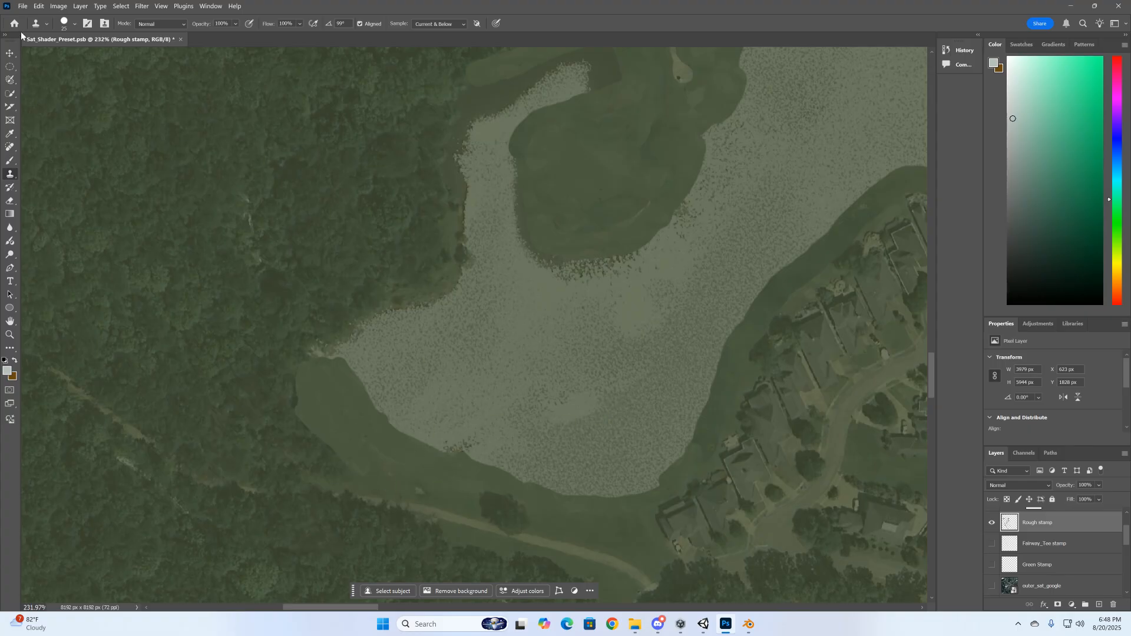
# Export the image as a JPG into SAT_SHADING_OVERLAYS, replacing the existing ROUGH_SAT file
pyautogui.click(22, 6)
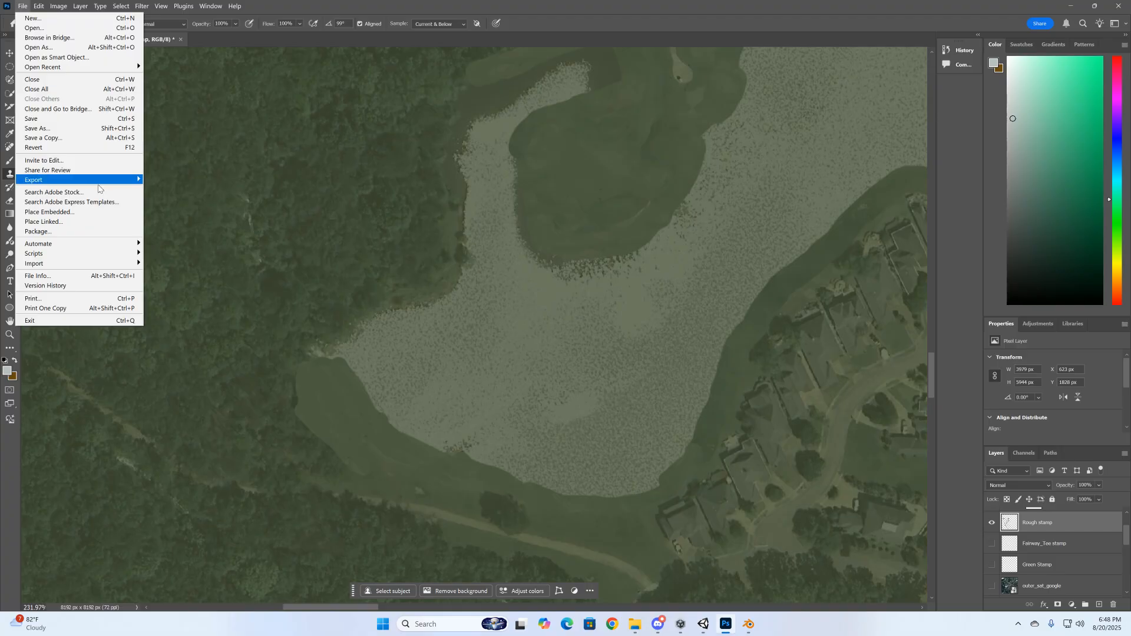
pyautogui.moveTo(122, 183)
pyautogui.click(167, 190)
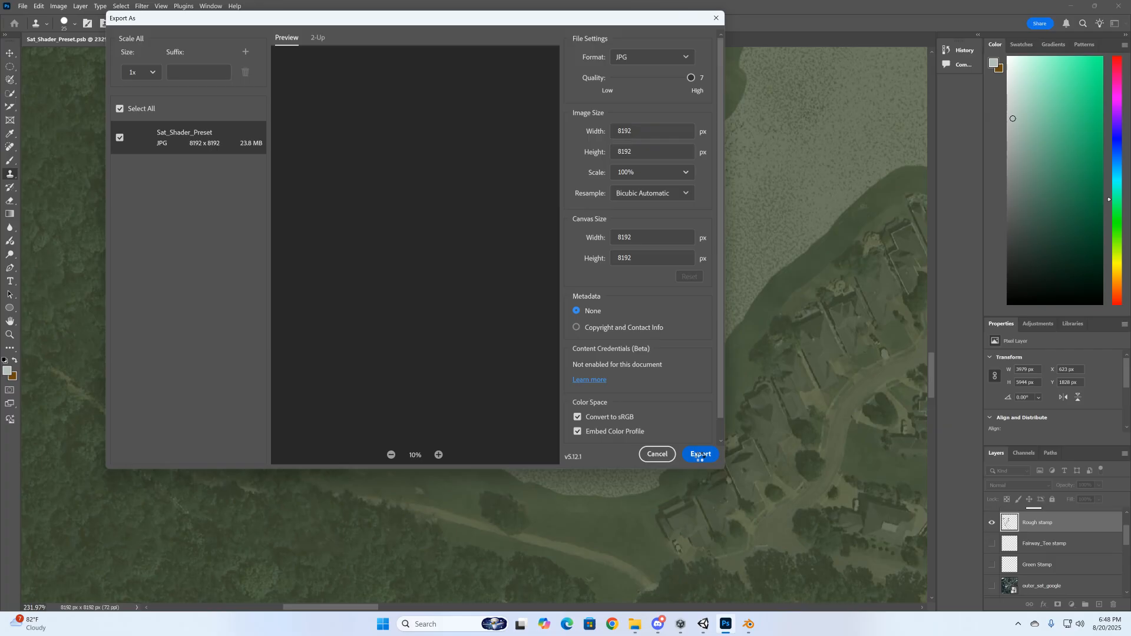
pyautogui.click(700, 455)
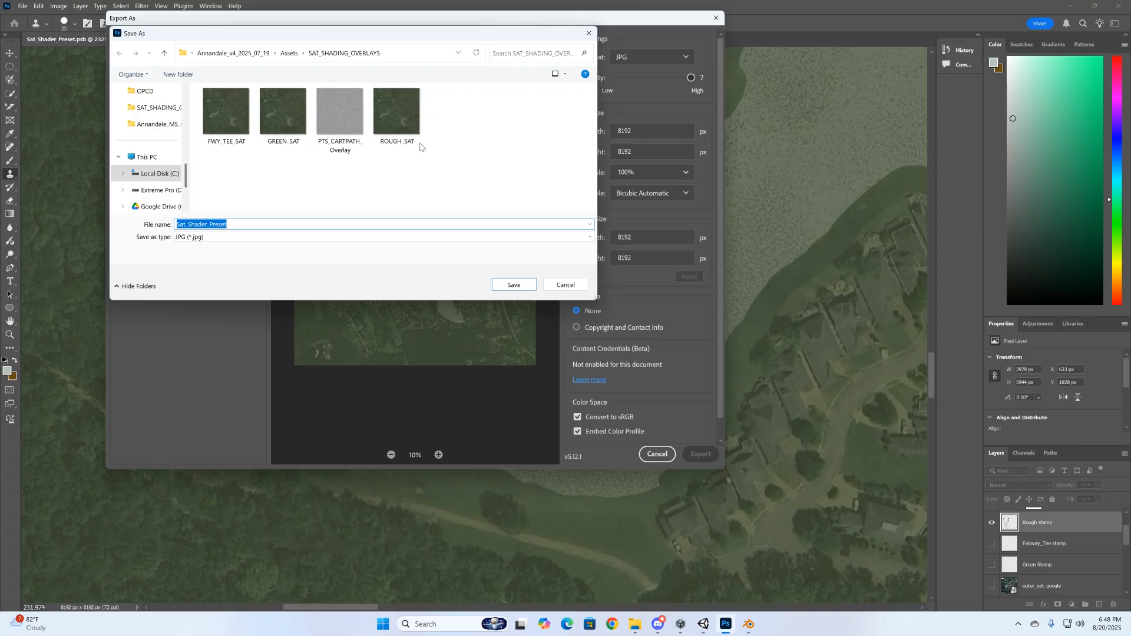
pyautogui.click(394, 116)
pyautogui.click(496, 282)
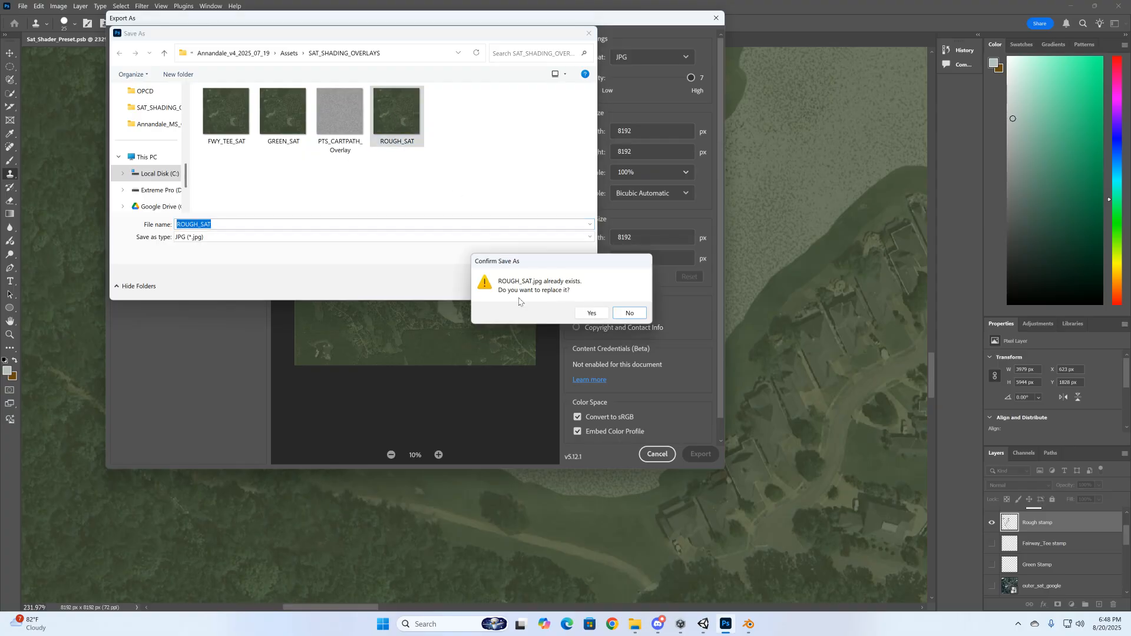
pyautogui.click(590, 314)
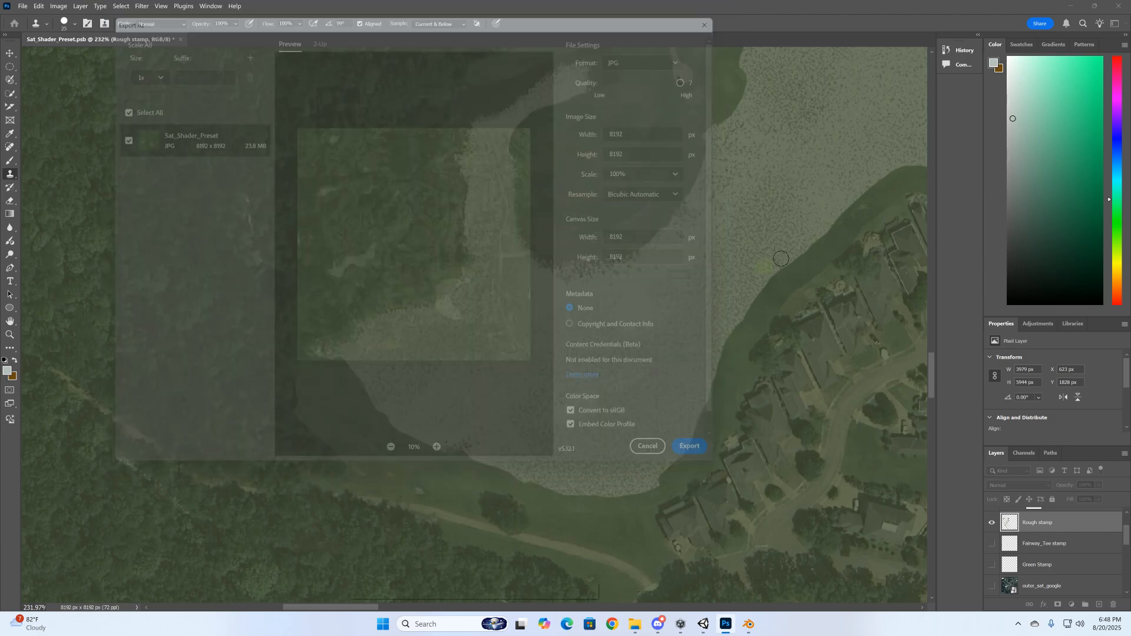
# Minimise Photoshop and switch to Unity
pyautogui.click(1071, 8)
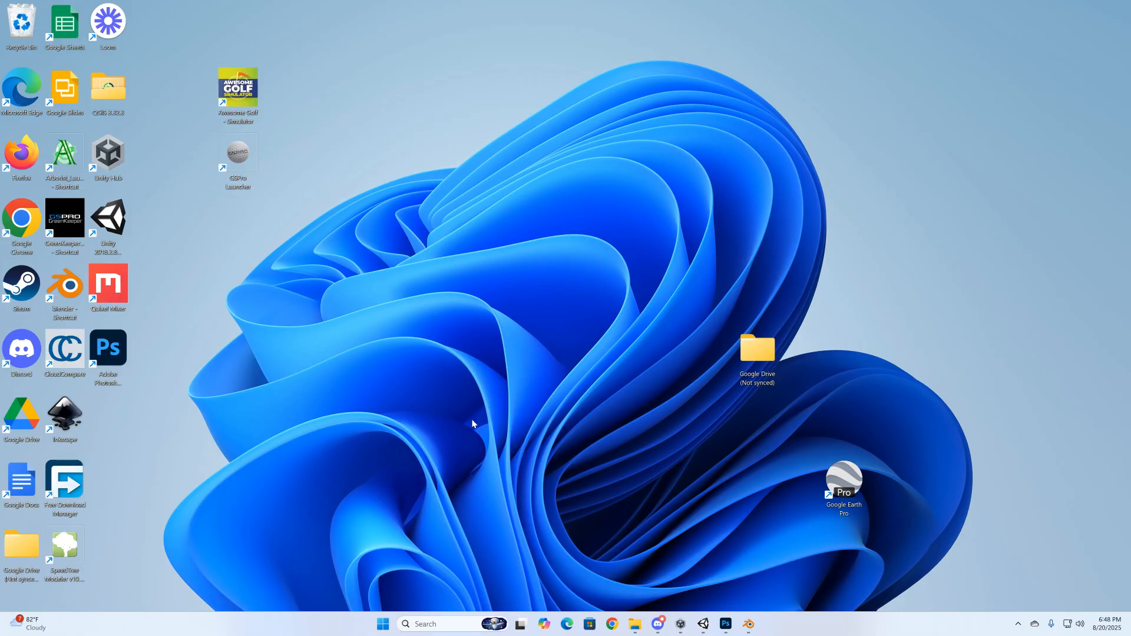
pyautogui.click(707, 626)
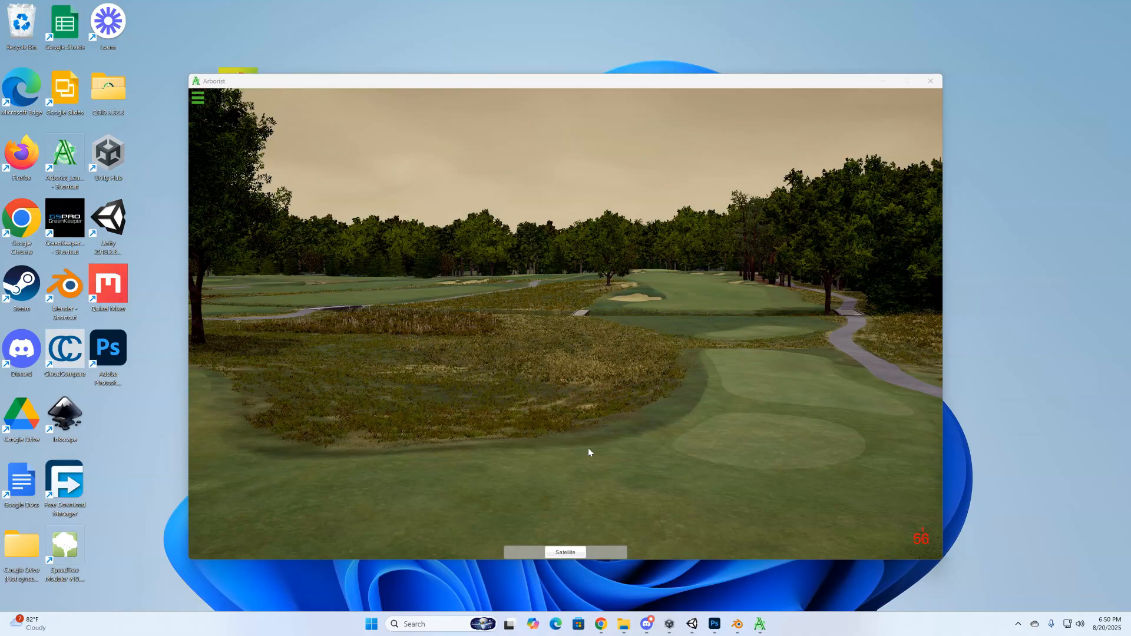
# Fly over the golf course in Arborist to examine its fairways, cart paths, bunkers and trees
pyautogui.moveTo(560, 441); pyautogui.dragTo(603, 444, button='right')
pyautogui.moveTo(504, 441); pyautogui.dragTo(617, 435, button='right')
pyautogui.rightClick(603, 445)
pyautogui.press('e')
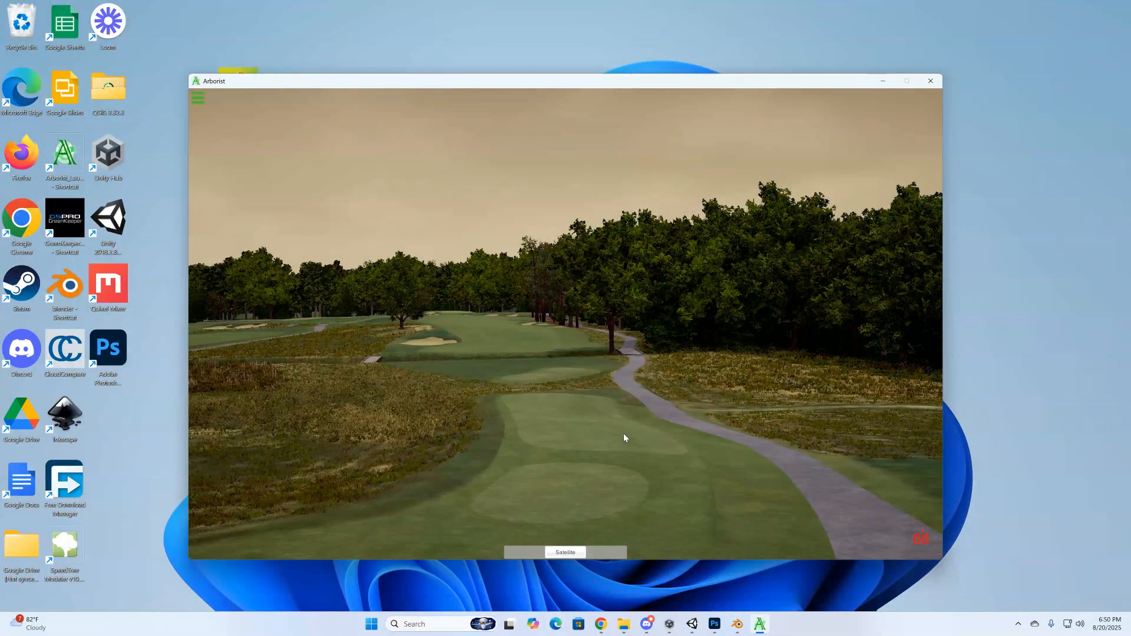
pyautogui.moveTo(622, 437); pyautogui.dragTo(372, 475, button='right')
pyautogui.press('w')
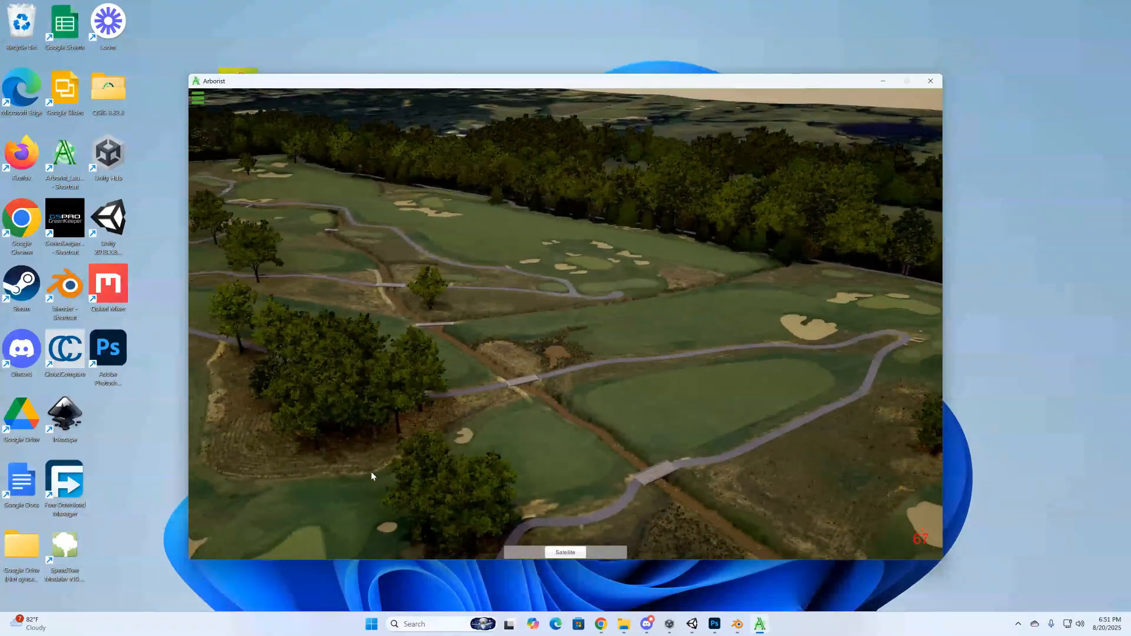
# Examine the satellite shading around the ponds, greens and cart path loop, from high above and close up
pyautogui.moveTo(807, 425); pyautogui.dragTo(604, 396, button='right')
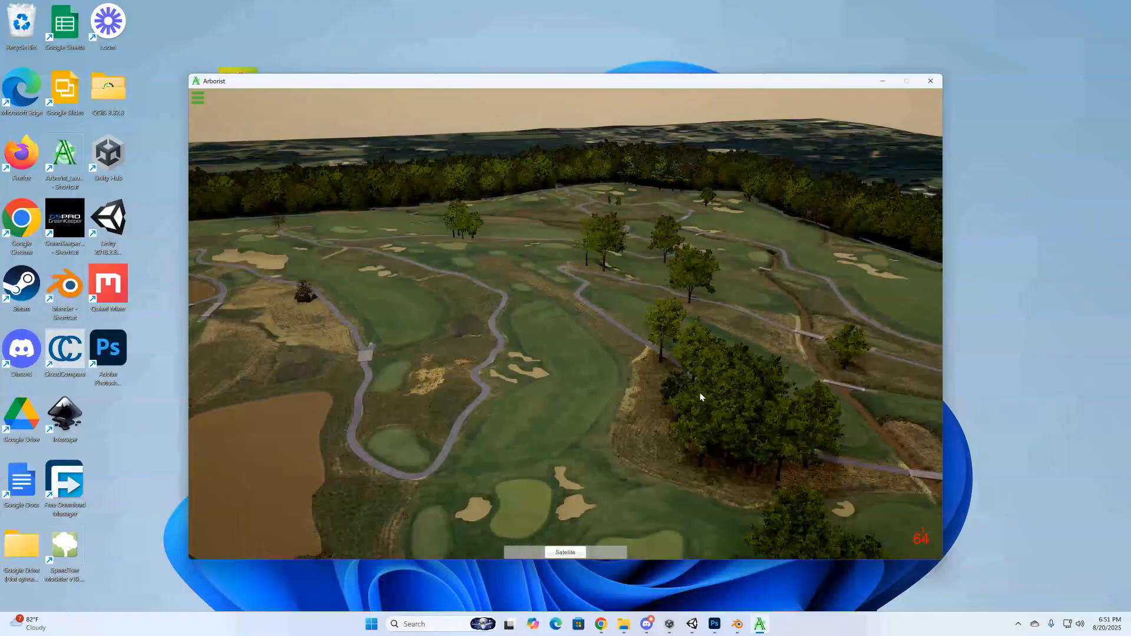
pyautogui.moveTo(702, 394); pyautogui.dragTo(641, 387, button='right')
pyautogui.moveTo(713, 384); pyautogui.dragTo(634, 360, button='right')
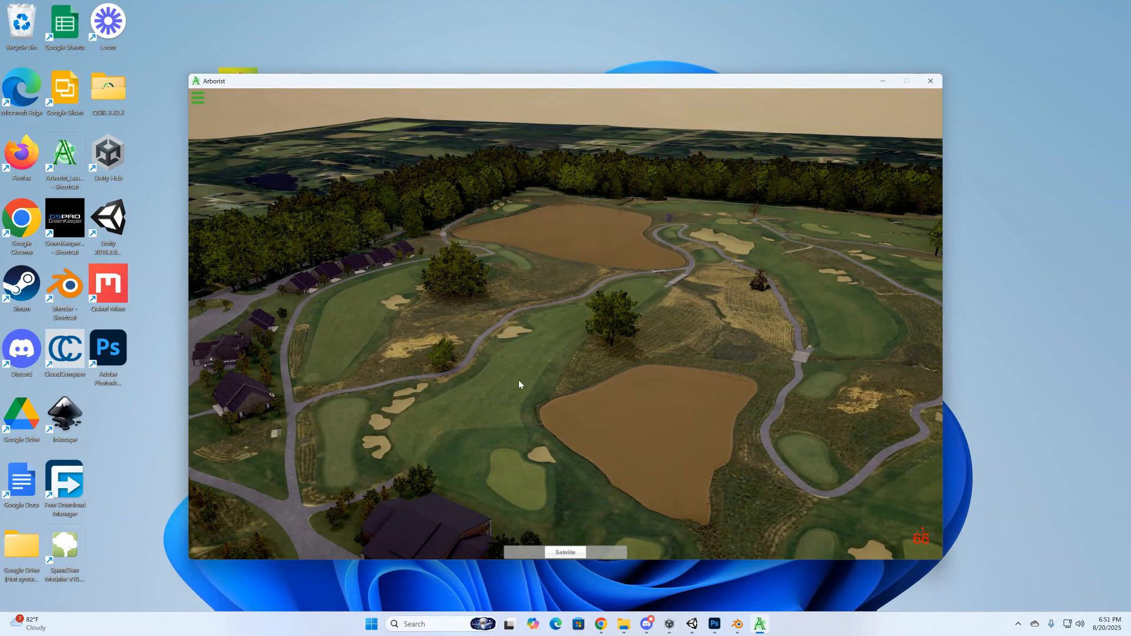
pyautogui.moveTo(520, 384); pyautogui.dragTo(577, 431, button='right')
pyautogui.press('w')
pyautogui.press('w')
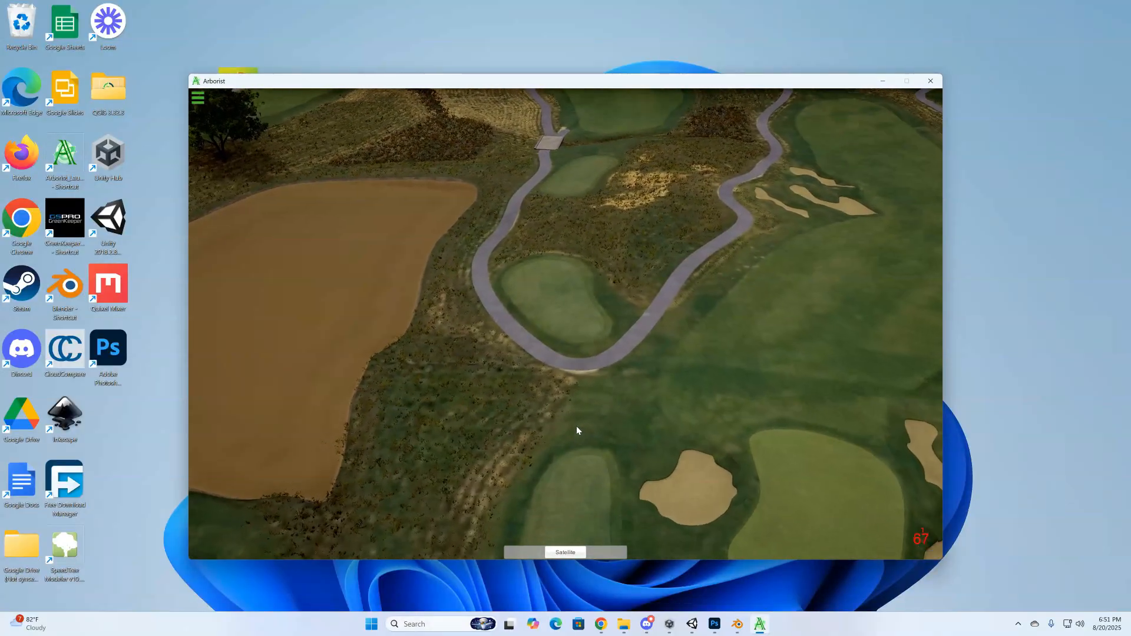
pyautogui.press('w')
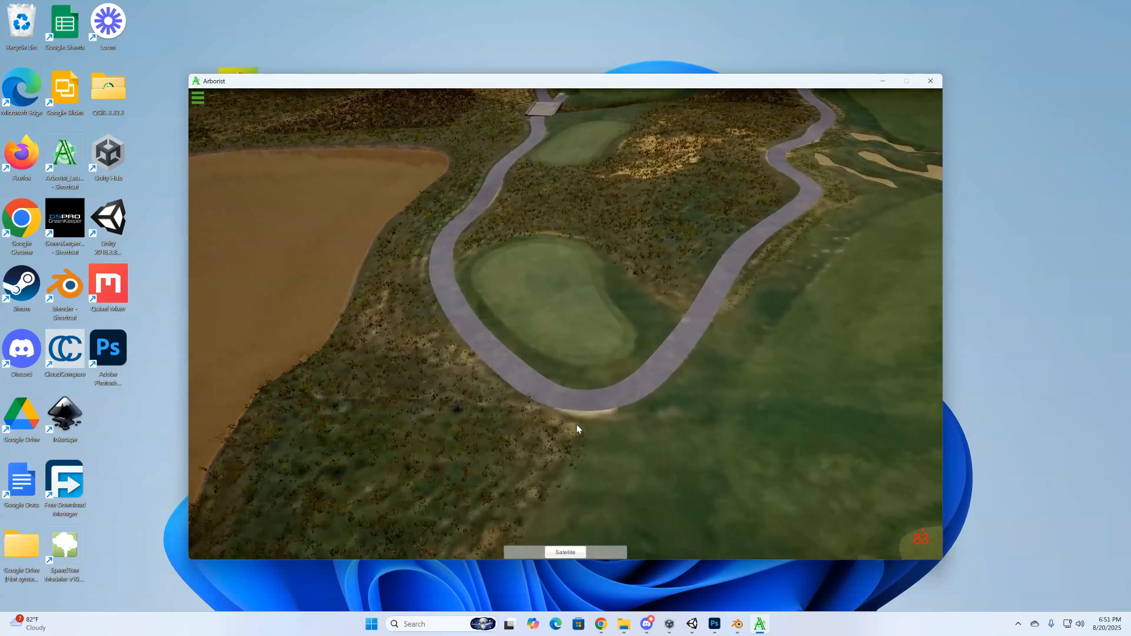
pyautogui.press('w')
pyautogui.moveTo(577, 425); pyautogui.dragTo(569, 387, button='right')
pyautogui.moveTo(662, 390); pyautogui.dragTo(682, 384, button='right')
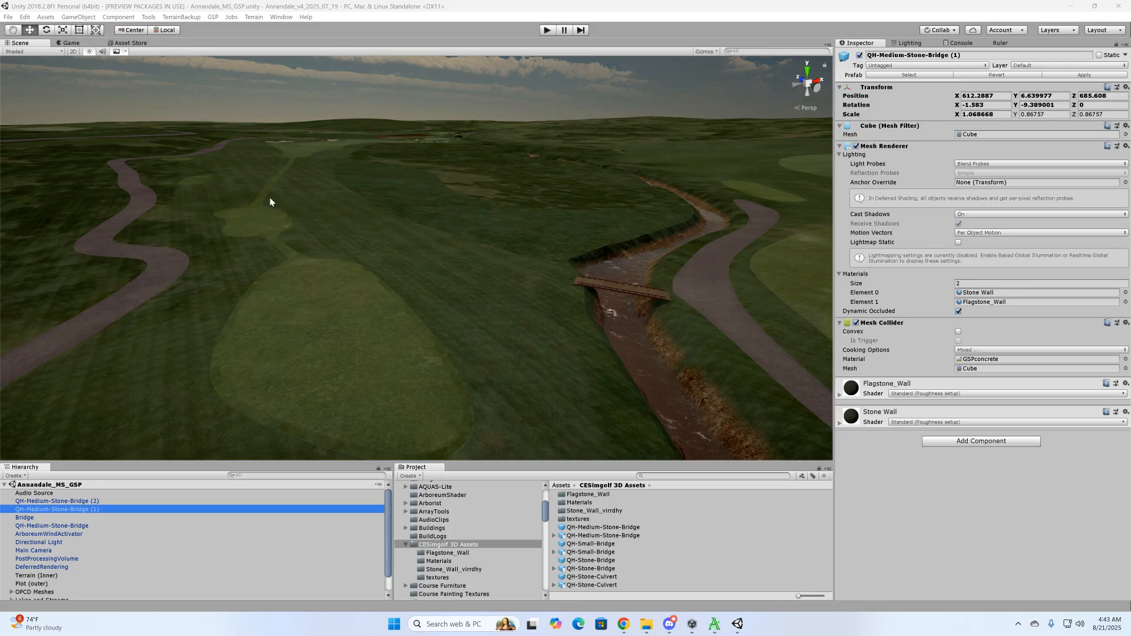
# Choose the Annandale_MS_GSP scene in the Build Course tool and close the tool without building
pyautogui.moveTo(396, 230); pyautogui.dragTo(479, 353, button='right')
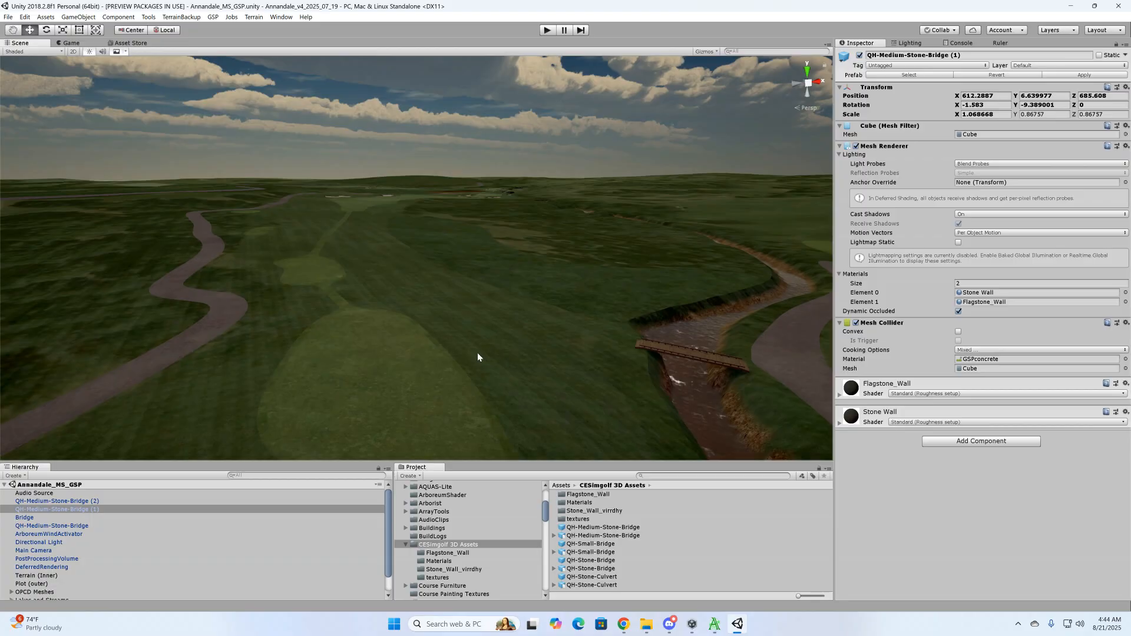
pyautogui.click(213, 18)
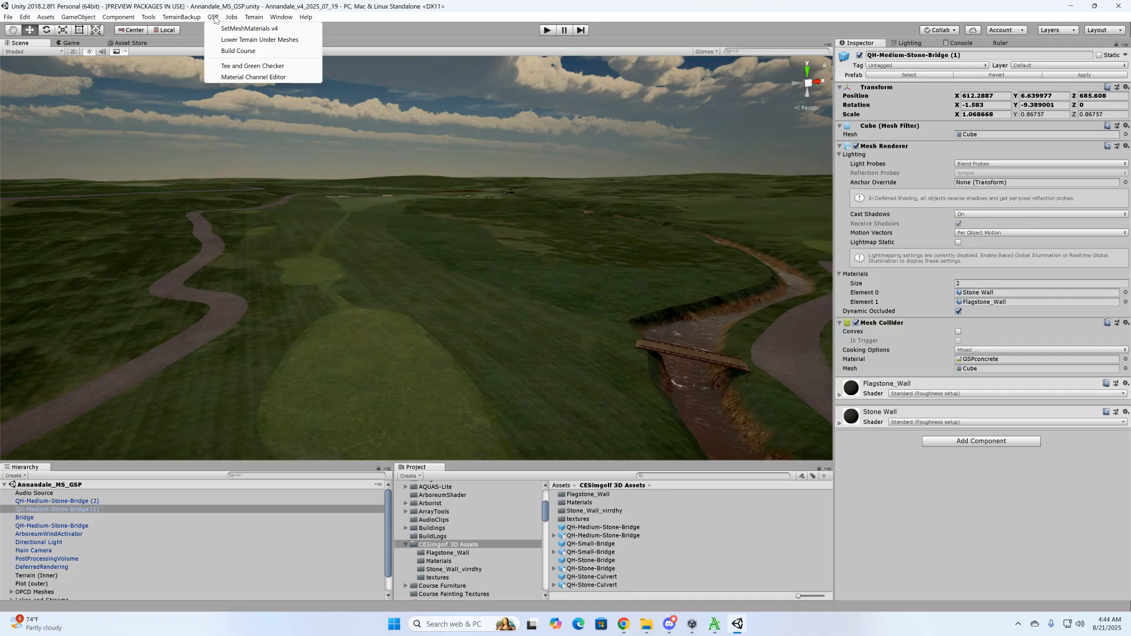
pyautogui.click(230, 52)
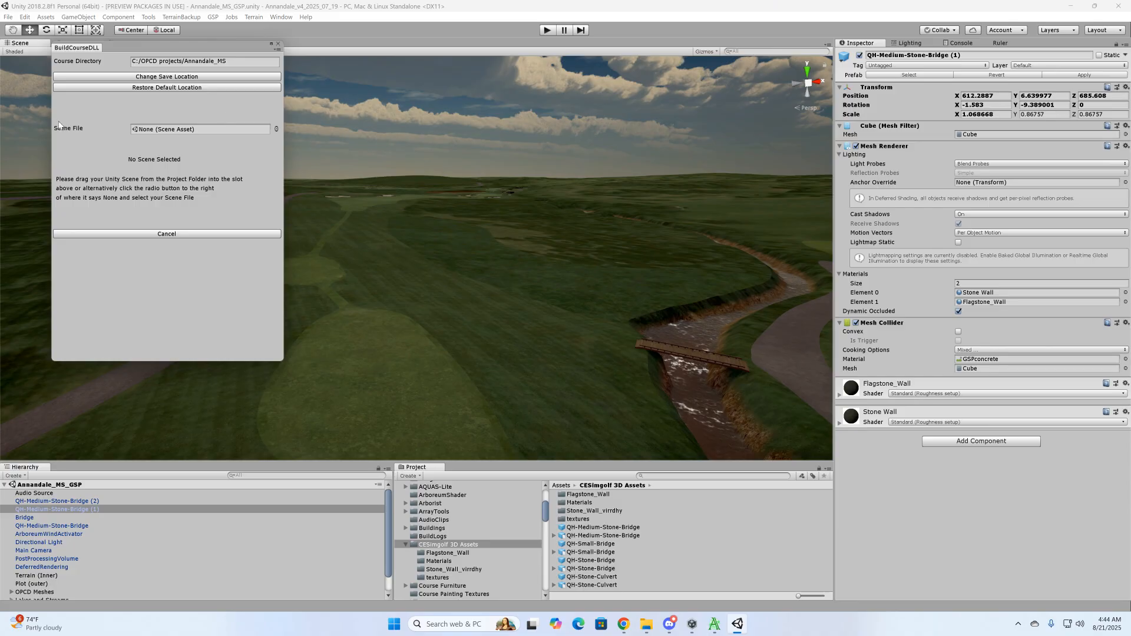
pyautogui.click(276, 129)
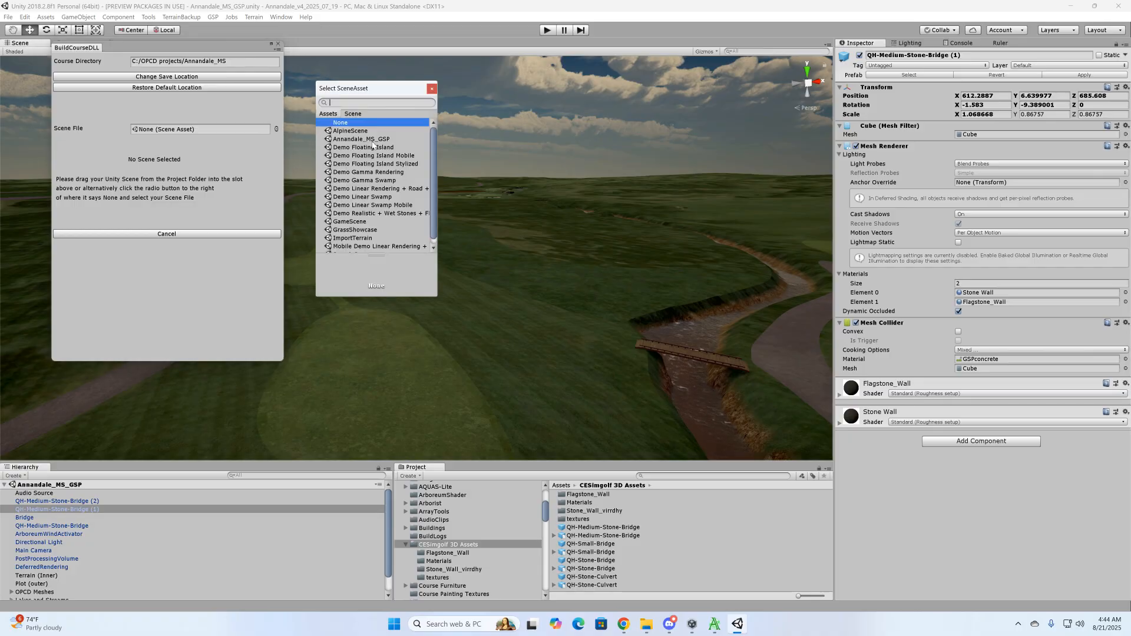
pyautogui.click(371, 140)
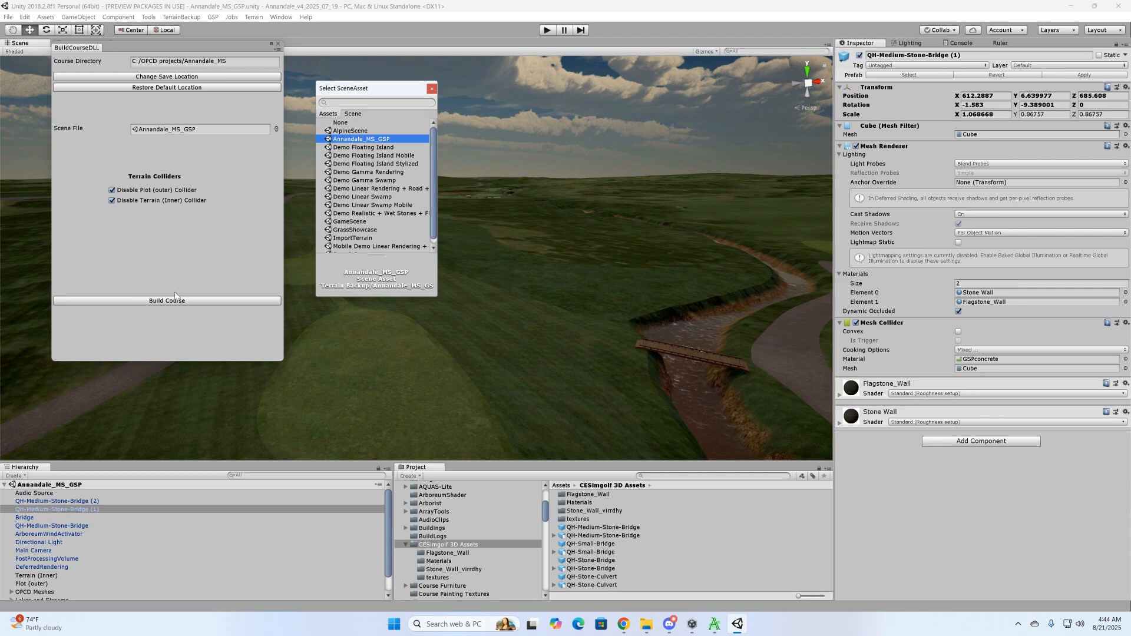
pyautogui.click(432, 88)
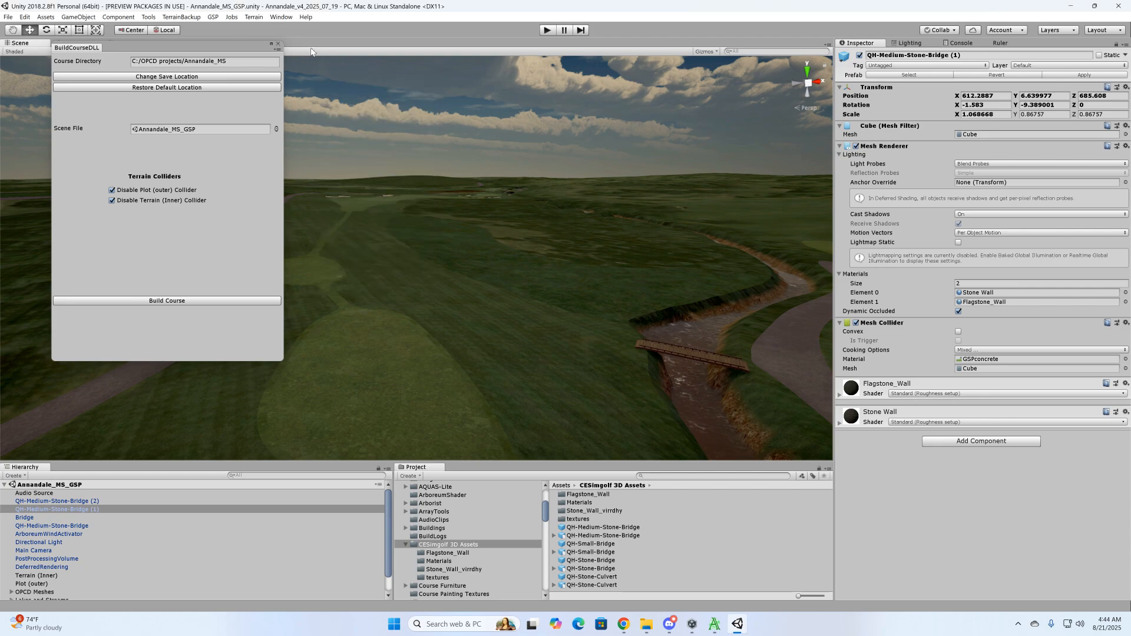
pyautogui.click(279, 44)
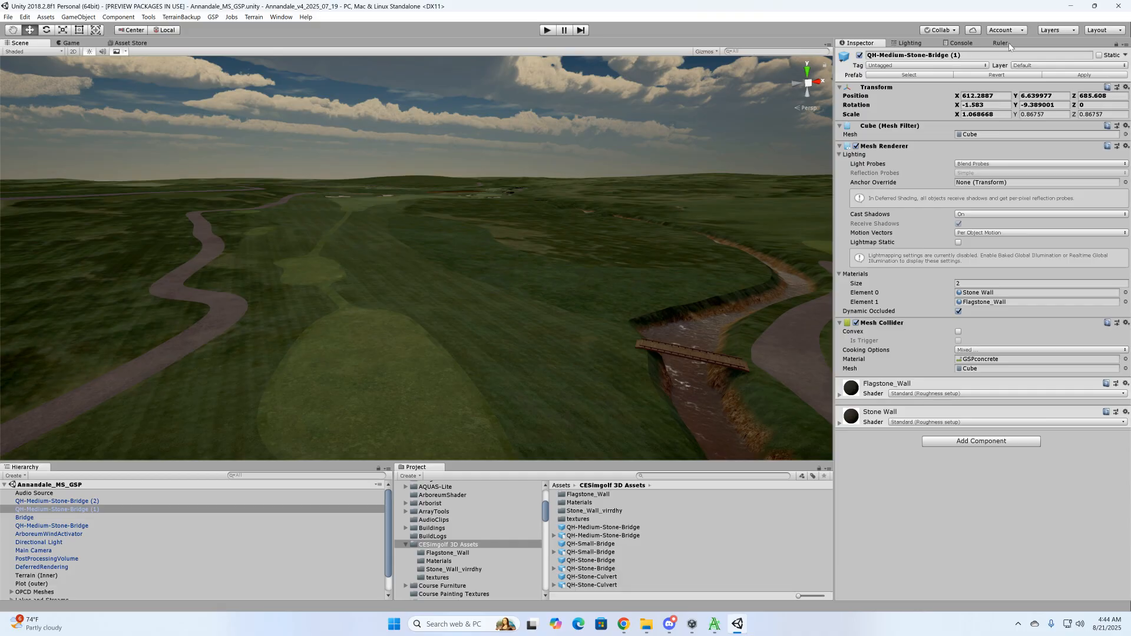
# Minimise Unity and switch to Arborist
pyautogui.click(1071, 7)
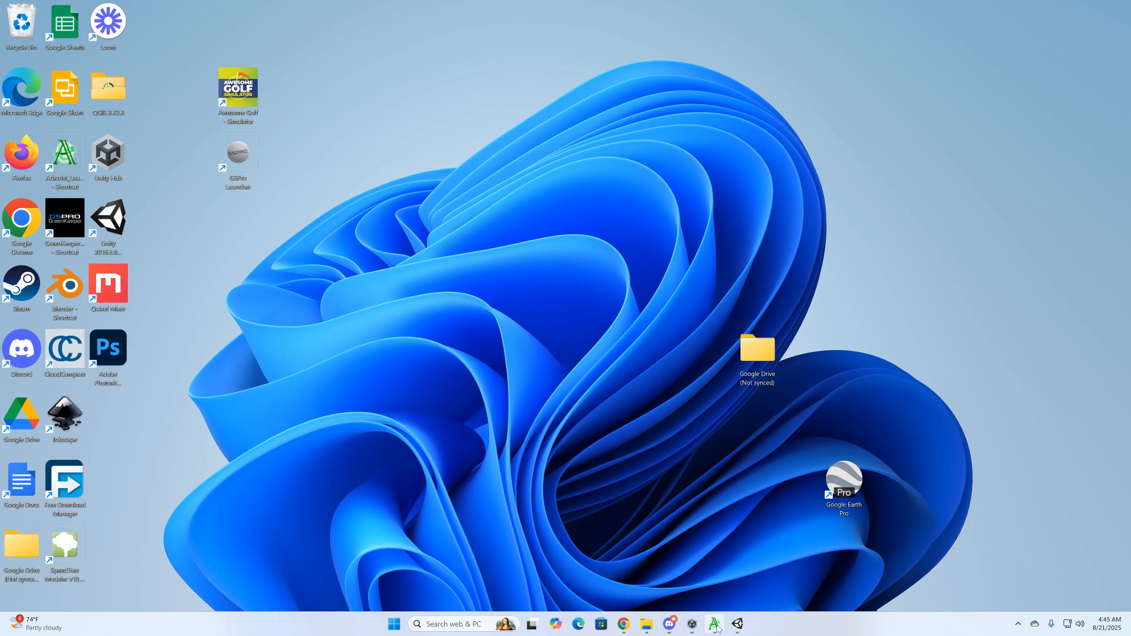
pyautogui.moveTo(716, 629)
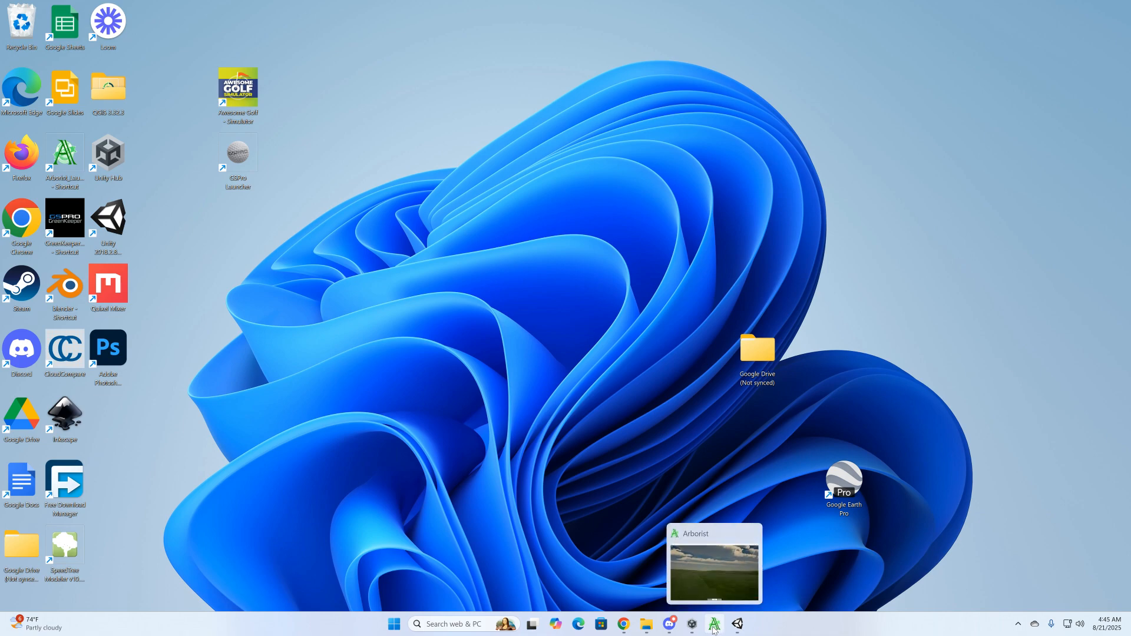
pyautogui.click(716, 626)
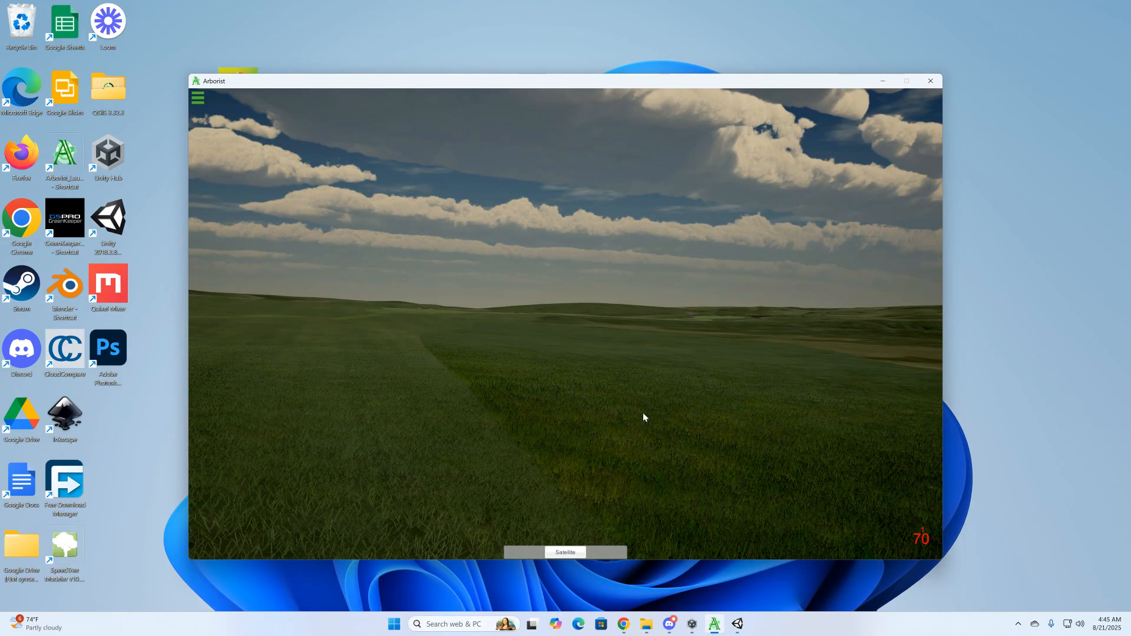
# Inspect the biome mask covering the deep rough beside the fairway and close its settings
pyautogui.moveTo(644, 414)
pyautogui.mouseDown(button='right')
pyautogui.moveTo(626, 414)
pyautogui.moveTo(652, 455)
pyautogui.moveTo(697, 460)
pyautogui.moveTo(674, 419)
pyautogui.moveTo(623, 407)
pyautogui.mouseUp(button='right')
pyautogui.press('w')
pyautogui.press('e')
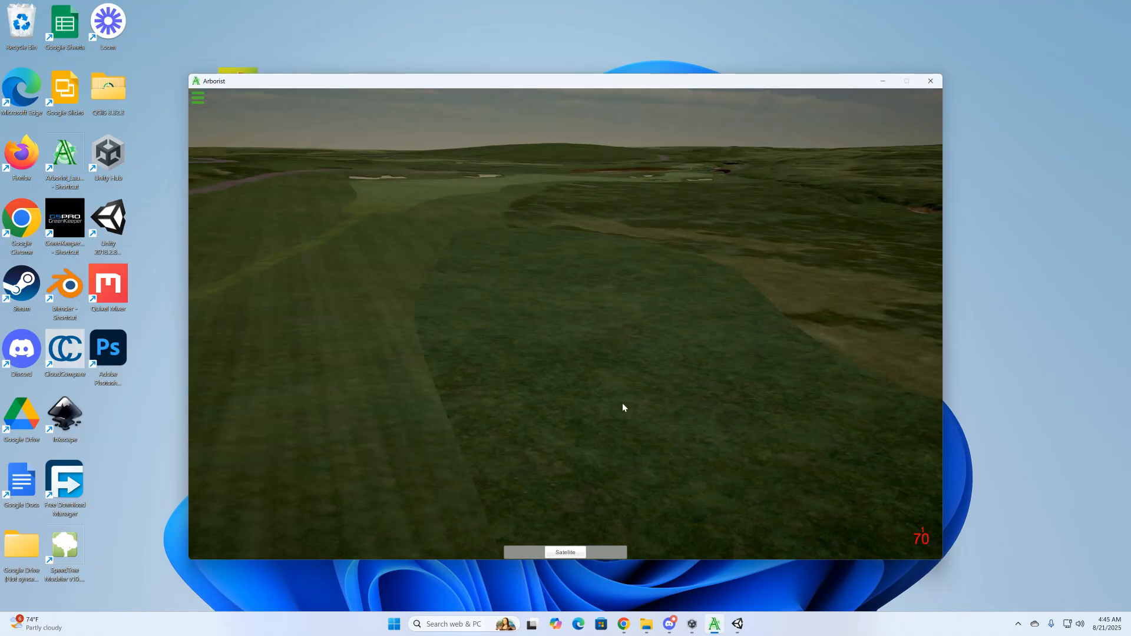
pyautogui.moveTo(677, 348); pyautogui.dragTo(592, 357, button='right')
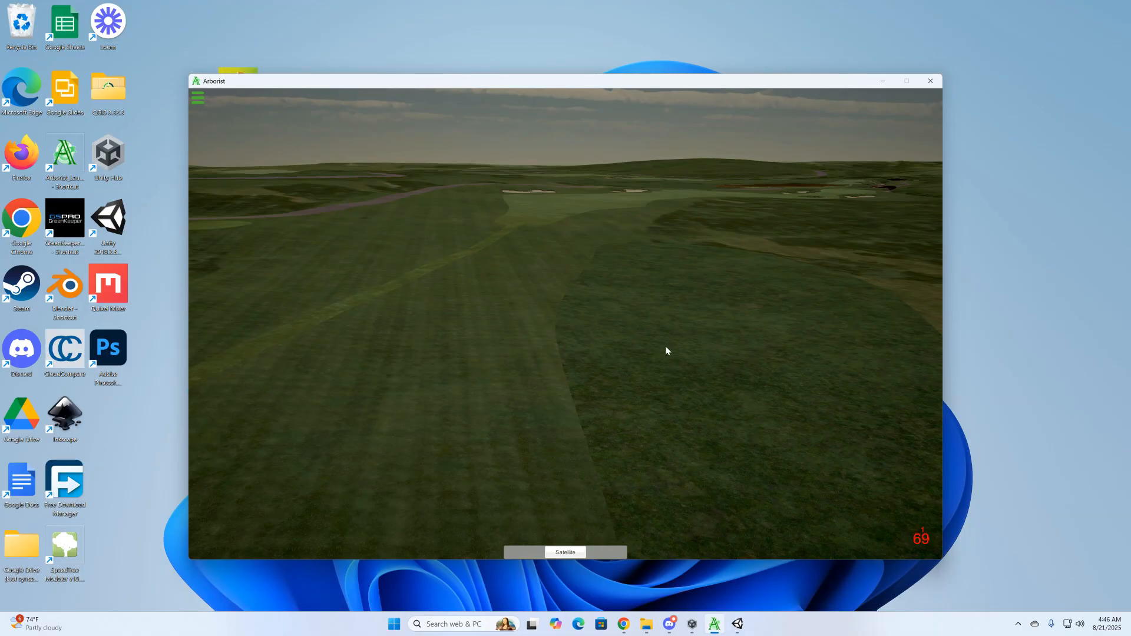
pyautogui.moveTo(649, 345); pyautogui.dragTo(335, 170, button='right')
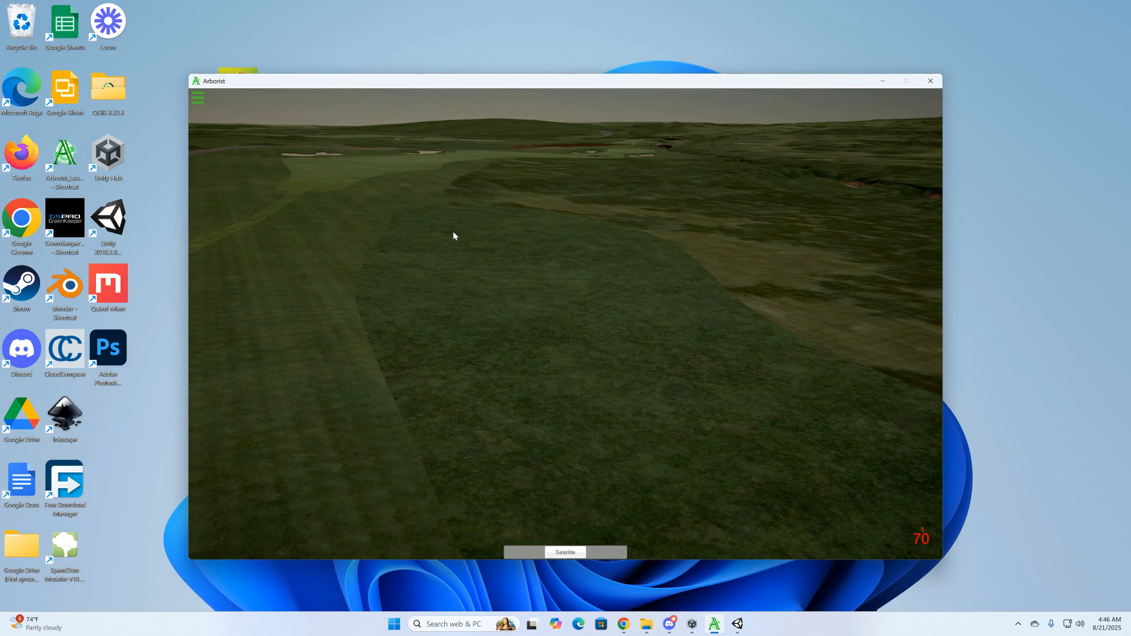
pyautogui.rightClick(522, 310)
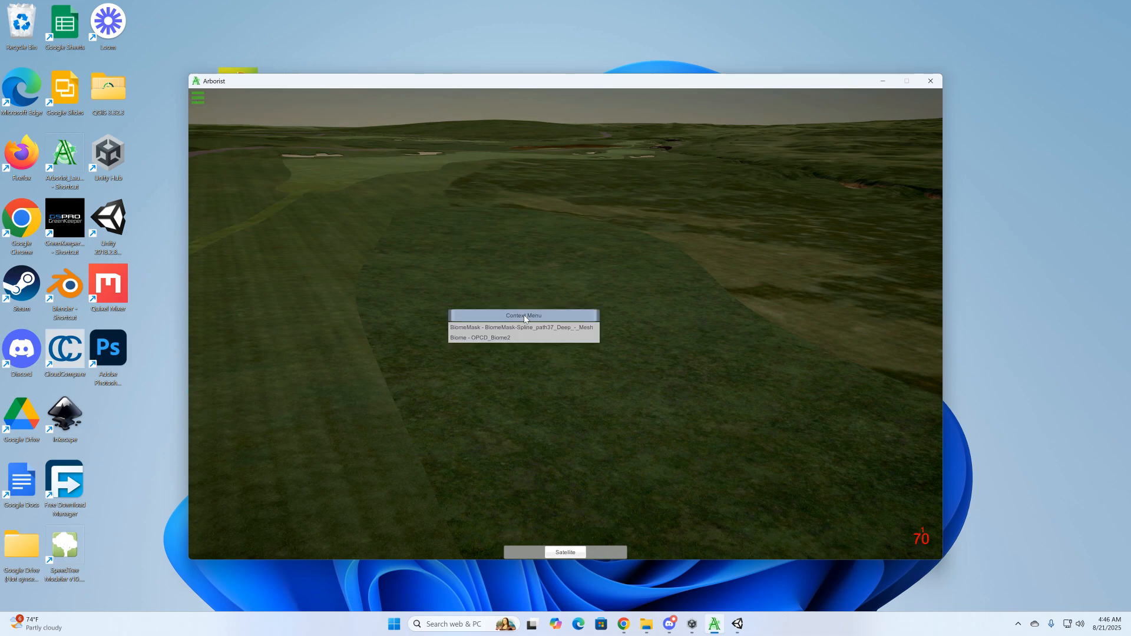
pyautogui.click(531, 329)
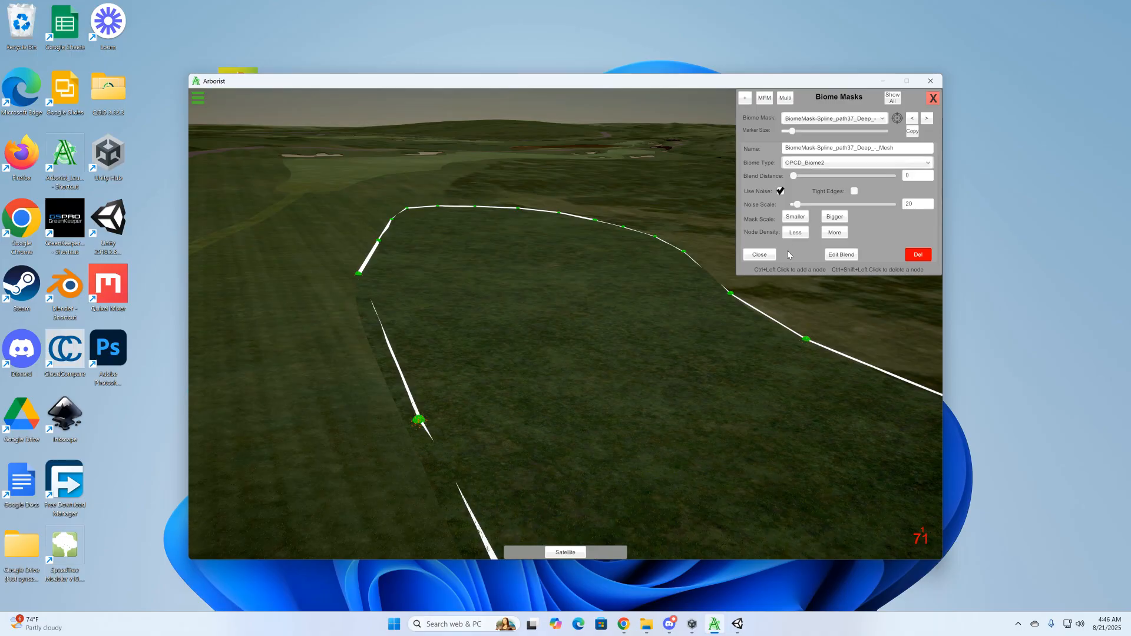
pyautogui.click(758, 255)
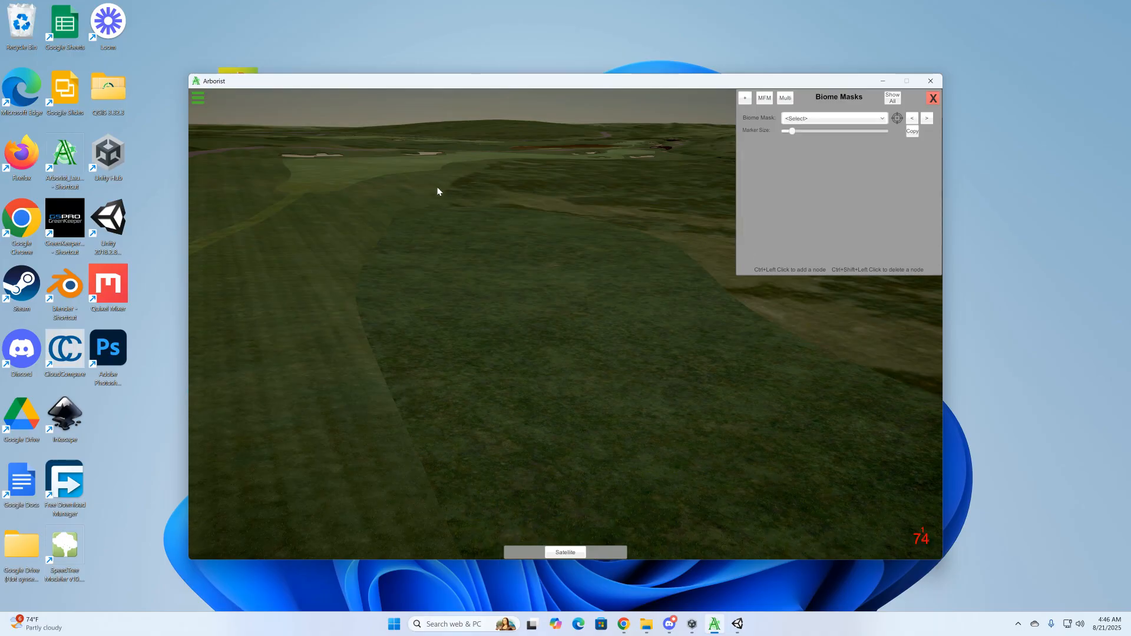
# Add a new biome package named "delete" with the biome type OPCD_Biome2
pyautogui.click(198, 102)
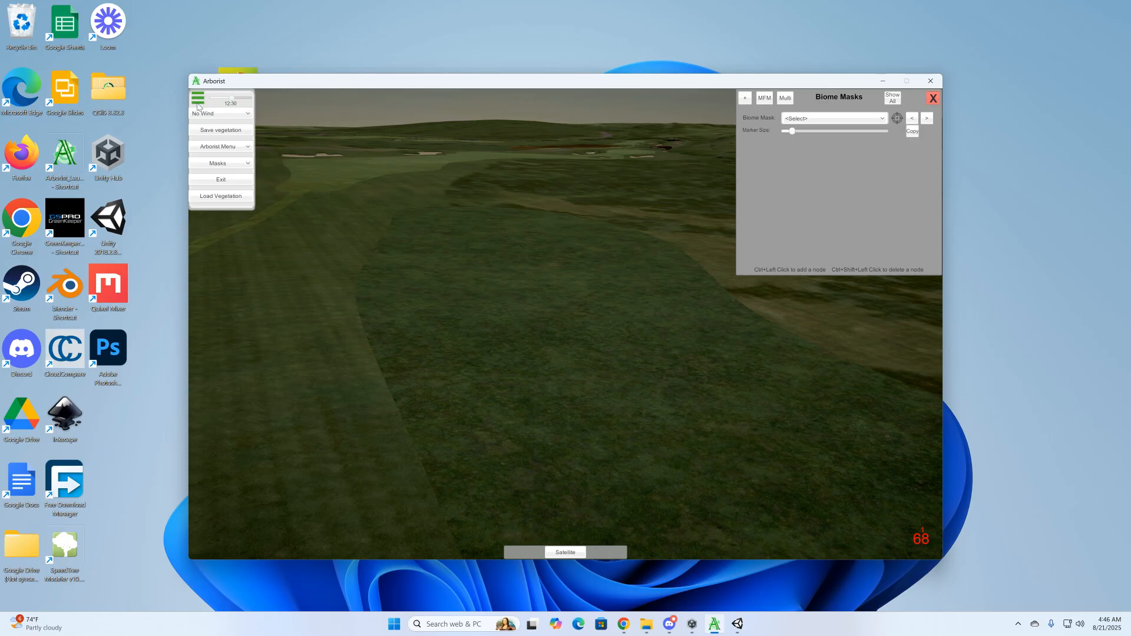
pyautogui.click(227, 149)
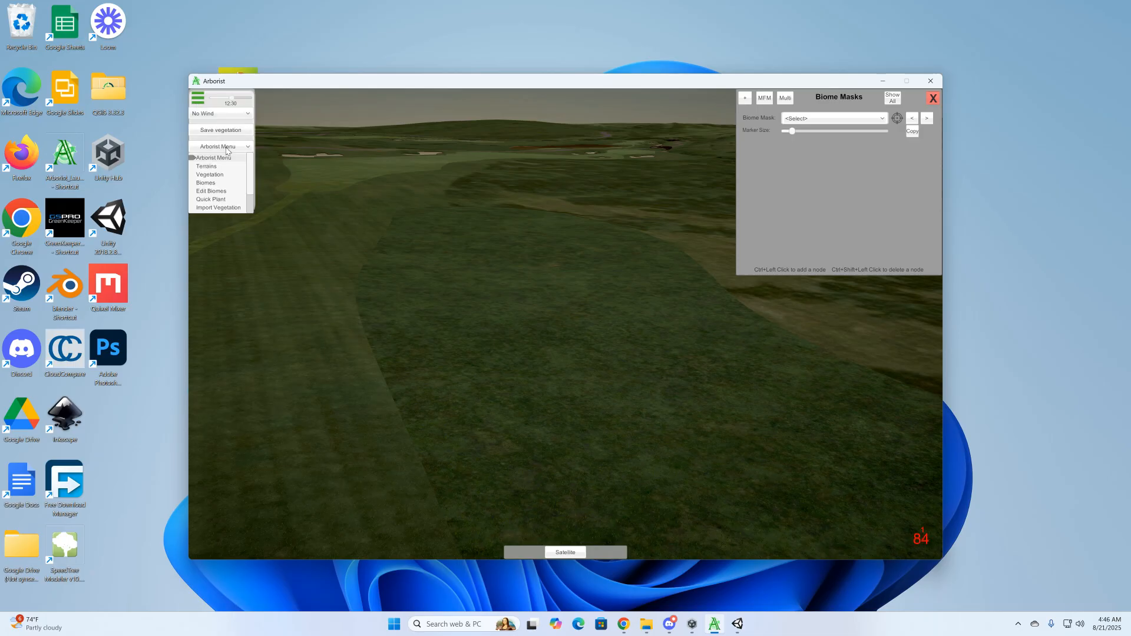
pyautogui.click(212, 184)
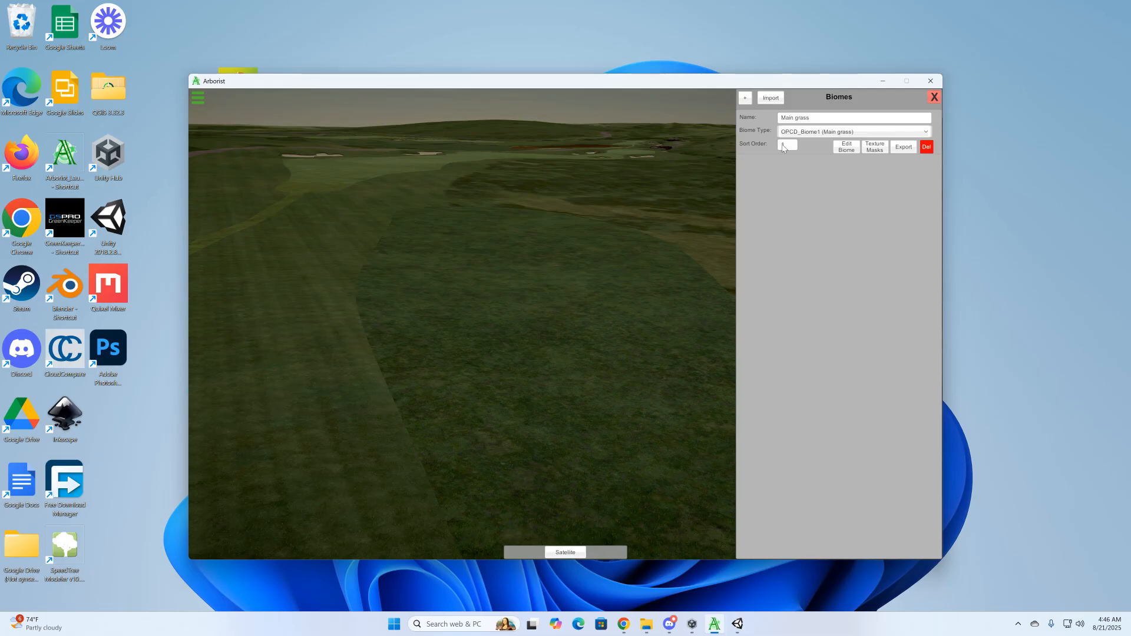
pyautogui.click(748, 101)
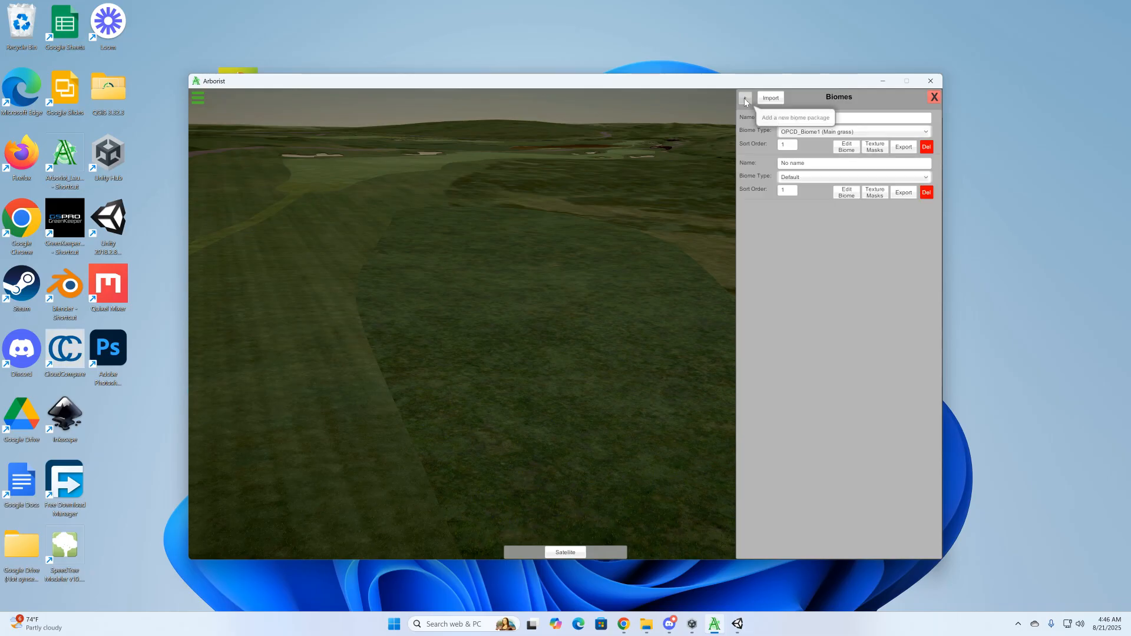
pyautogui.click(805, 166)
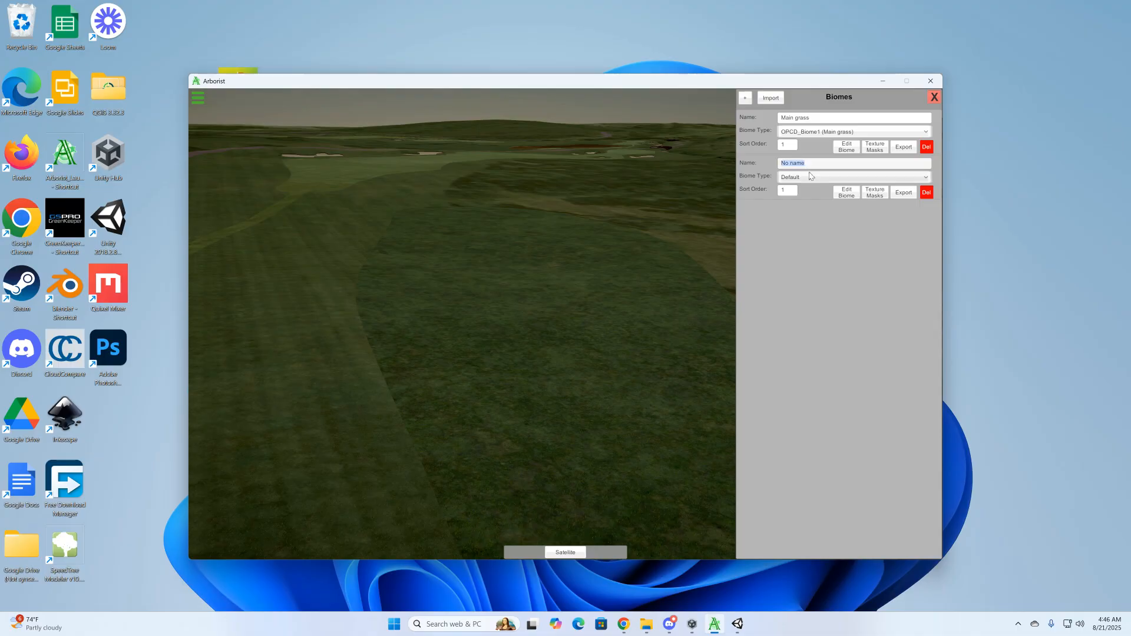
pyautogui.write('delete')
pyautogui.click(812, 179)
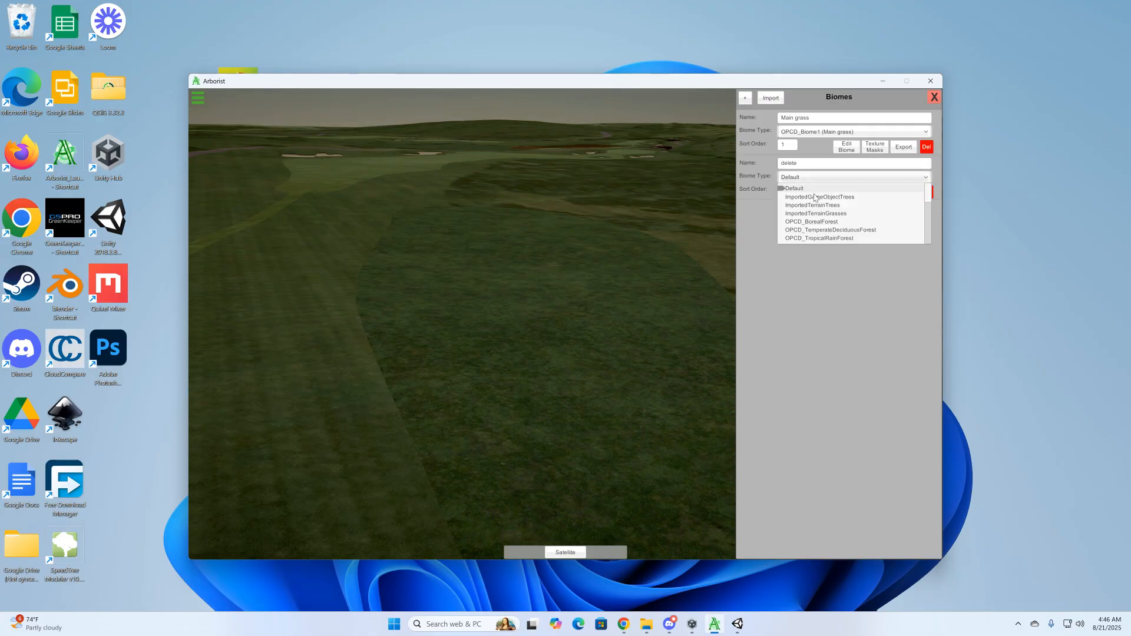
pyautogui.scroll(-5, 819, 203)
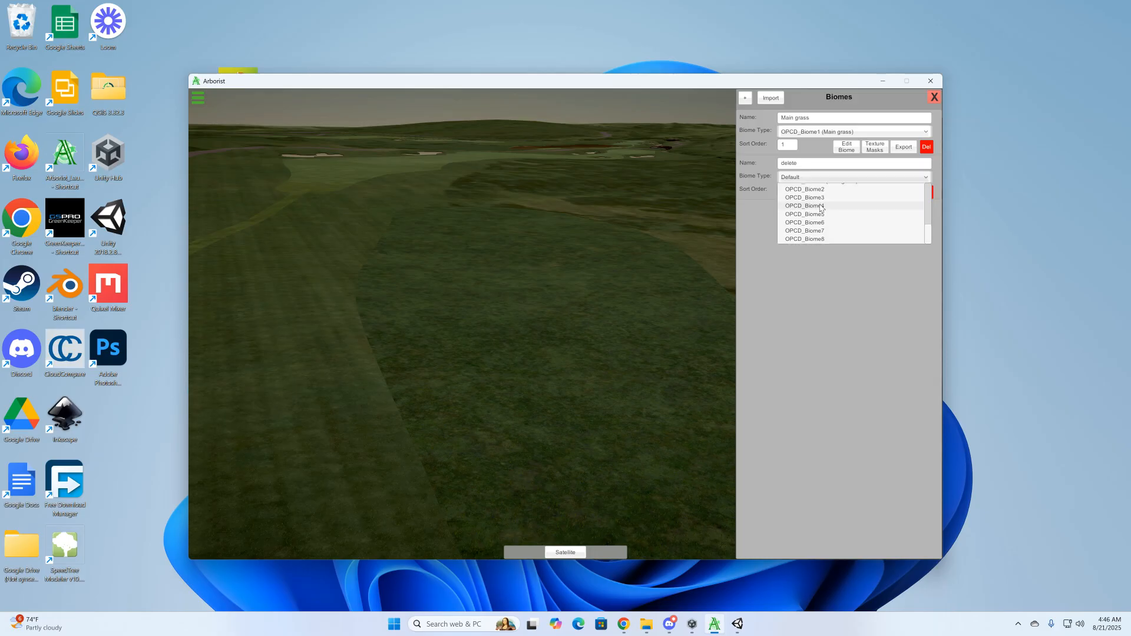
pyautogui.scroll(3, 822, 208)
pyautogui.click(817, 231)
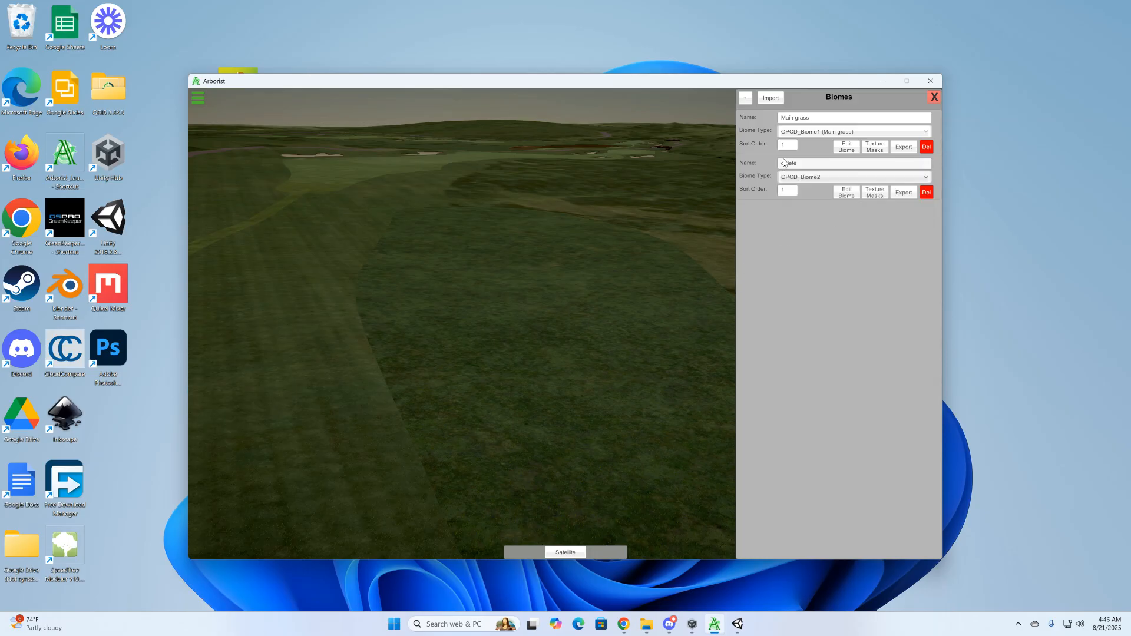
# Open the "delete" biome's vegetation package for editing
pyautogui.click(847, 194)
pyautogui.moveTo(521, 363); pyautogui.dragTo(522, 356, button='middle')
pyautogui.moveTo(521, 356); pyautogui.dragTo(522, 347, button='right')
pyautogui.moveTo(593, 363); pyautogui.dragTo(583, 353, button='right')
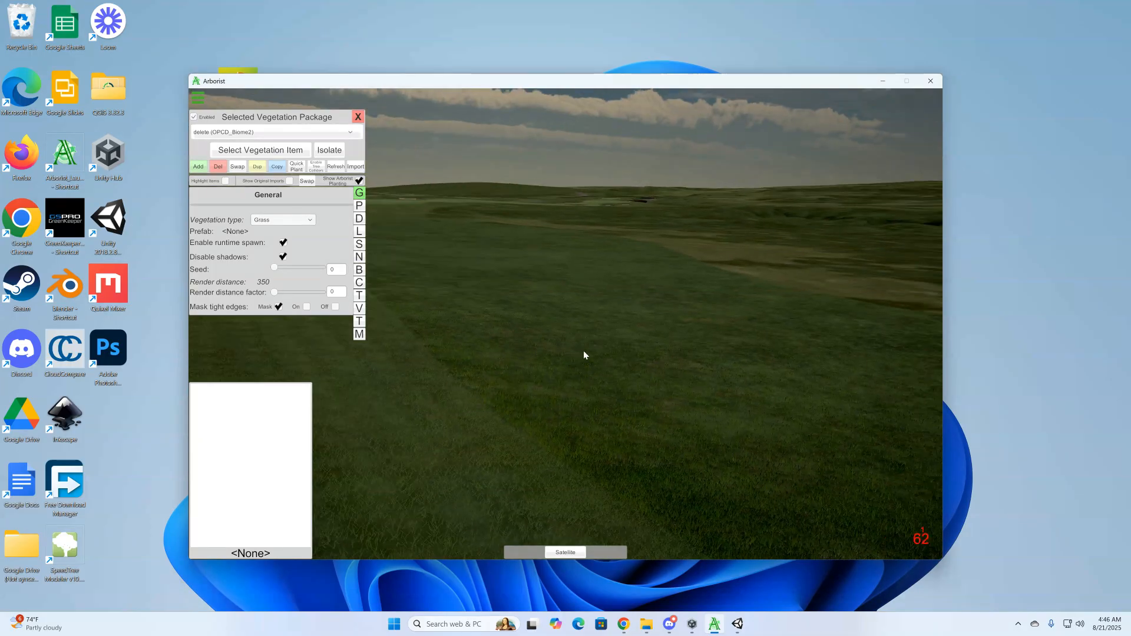
# Open the prefab library for adding vegetation to the package and search the grass prefabs for "blades"
pyautogui.click(198, 168)
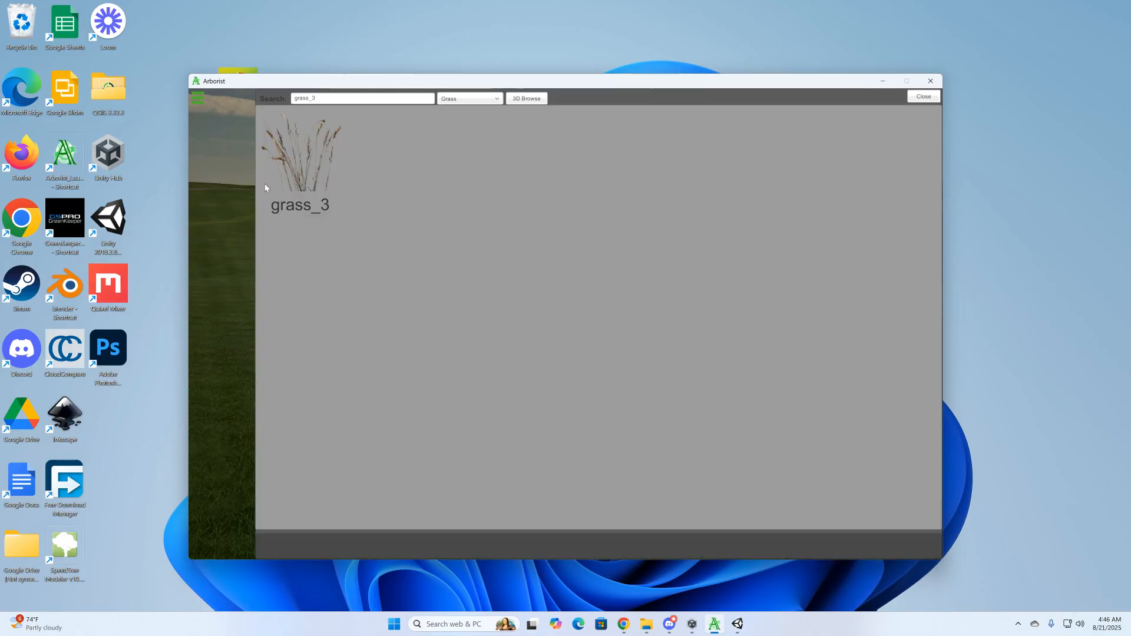
pyautogui.doubleClick(344, 101)
pyautogui.press('BackSpace')
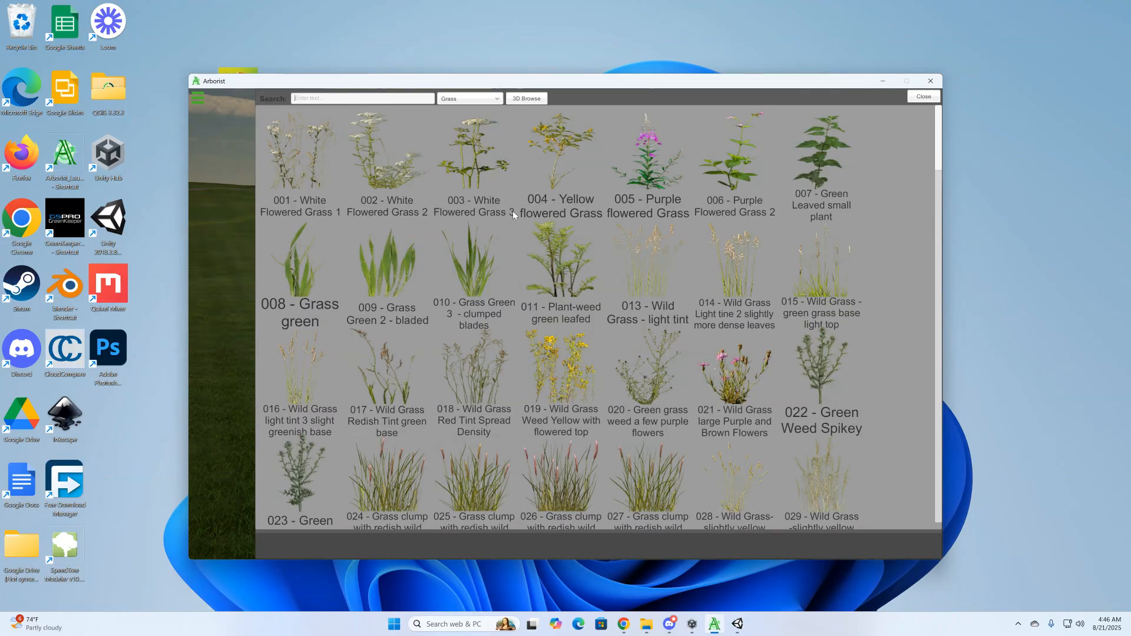
pyautogui.scroll(-5, 536, 277)
pyautogui.scroll(5, 577, 308)
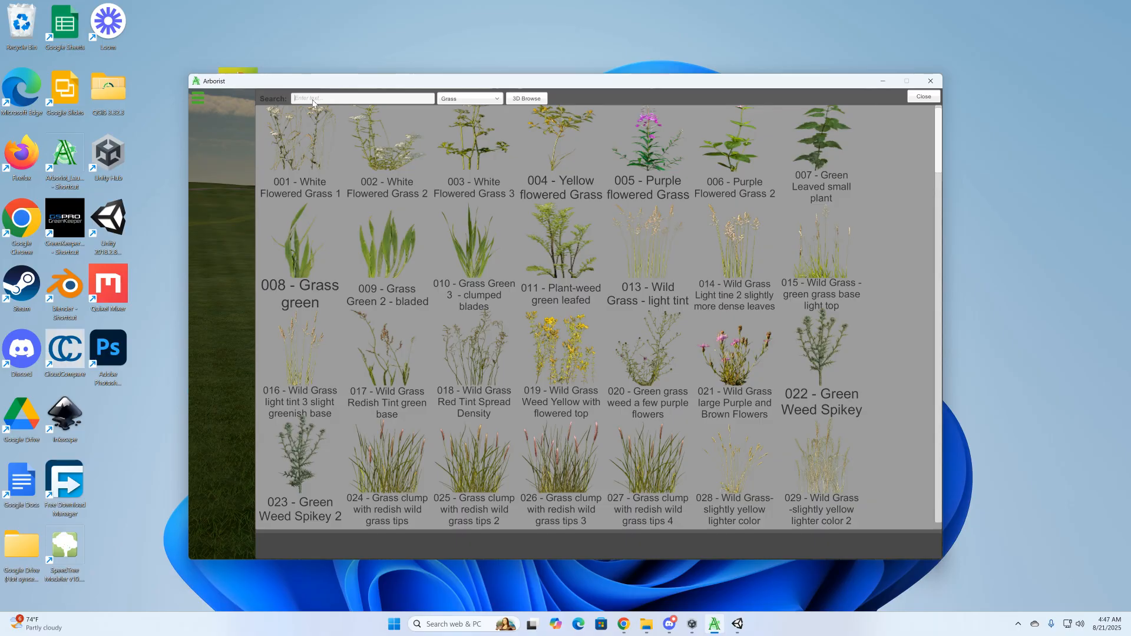
pyautogui.write('blad')
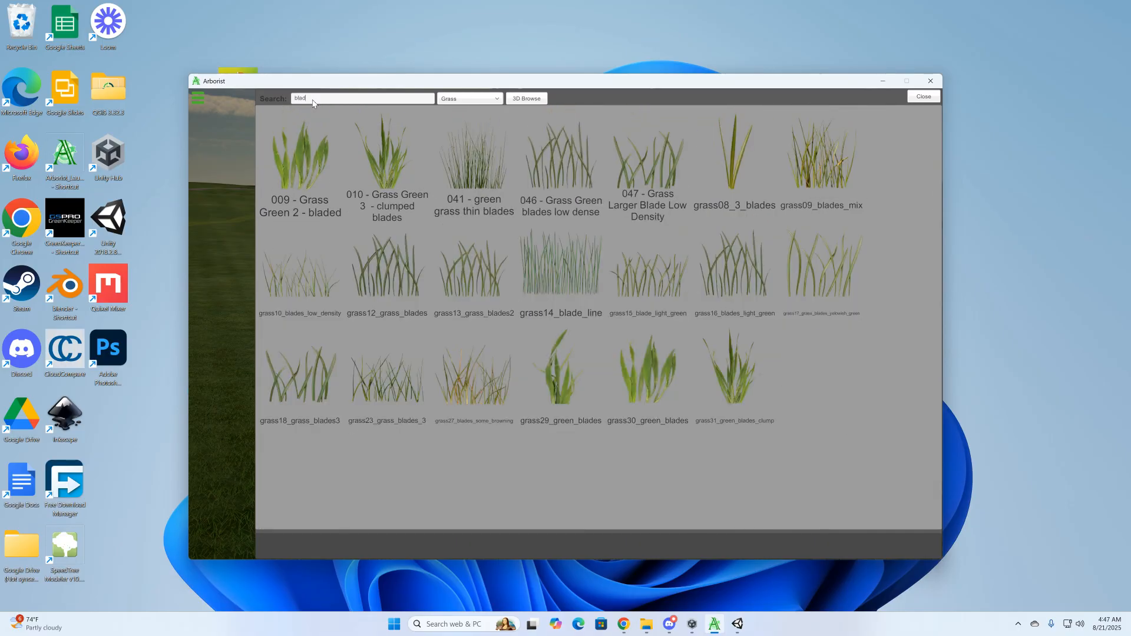
pyautogui.write('es')
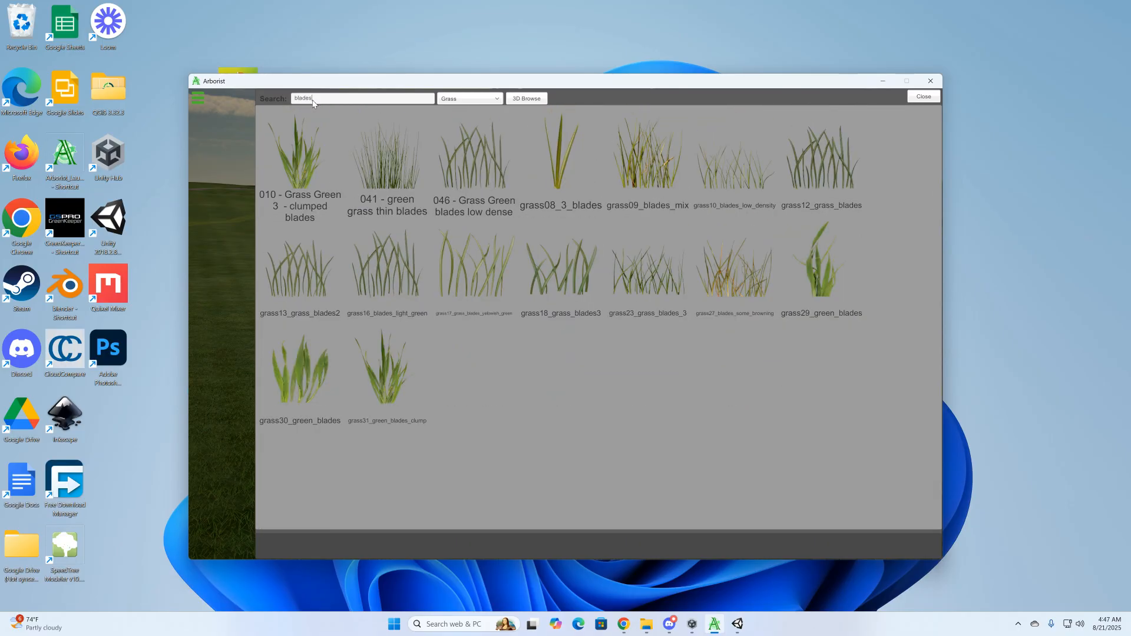
# Preview the matching grass blades up close in the 3D browser and return to the prefab library
pyautogui.click(526, 99)
pyautogui.moveTo(535, 289); pyautogui.dragTo(588, 378, button='right')
pyautogui.press('w')
pyautogui.press('w')
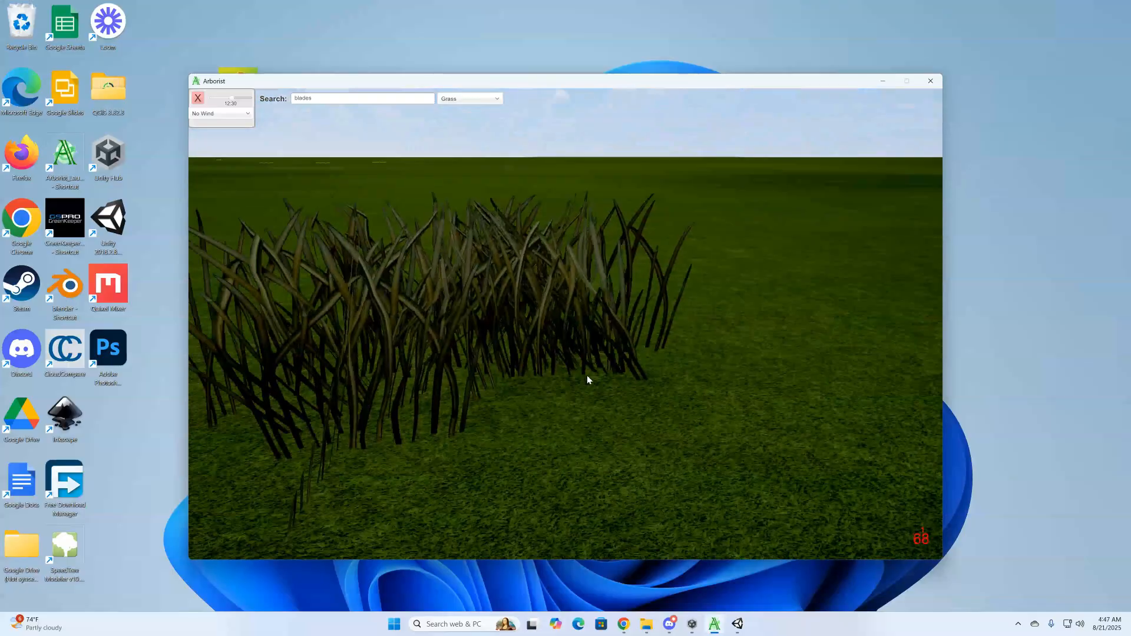
pyautogui.click(199, 98)
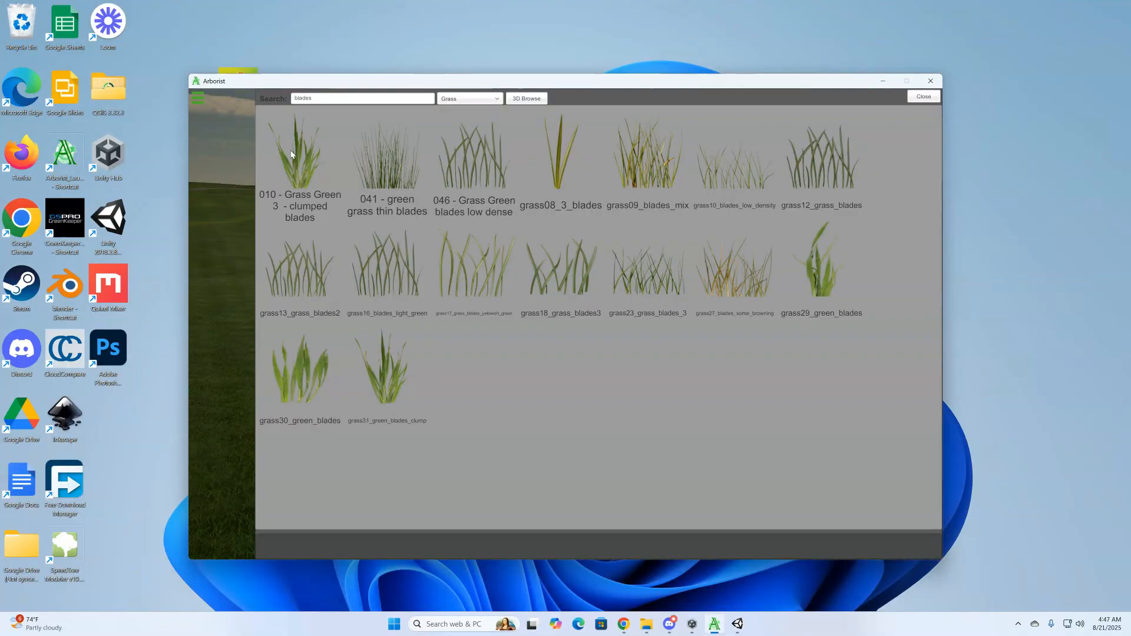
# Browse the full grass library, search for "09" and add grass09_blades_mix to the package as grass
pyautogui.click(317, 97)
pyautogui.press('BackSpace')
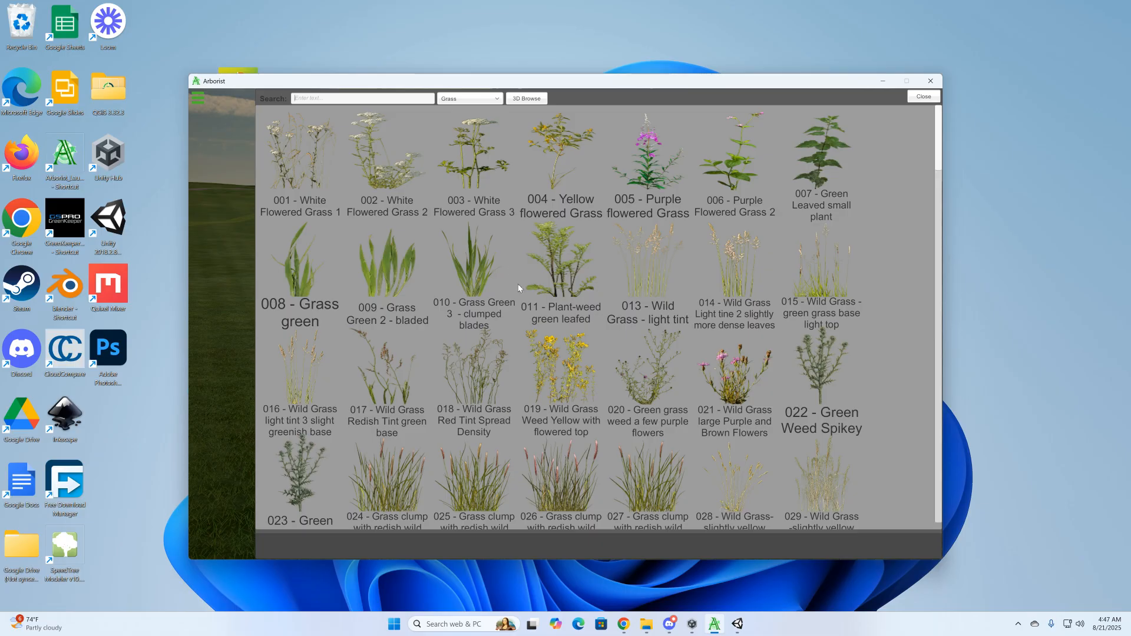
pyautogui.scroll(-3, 626, 279)
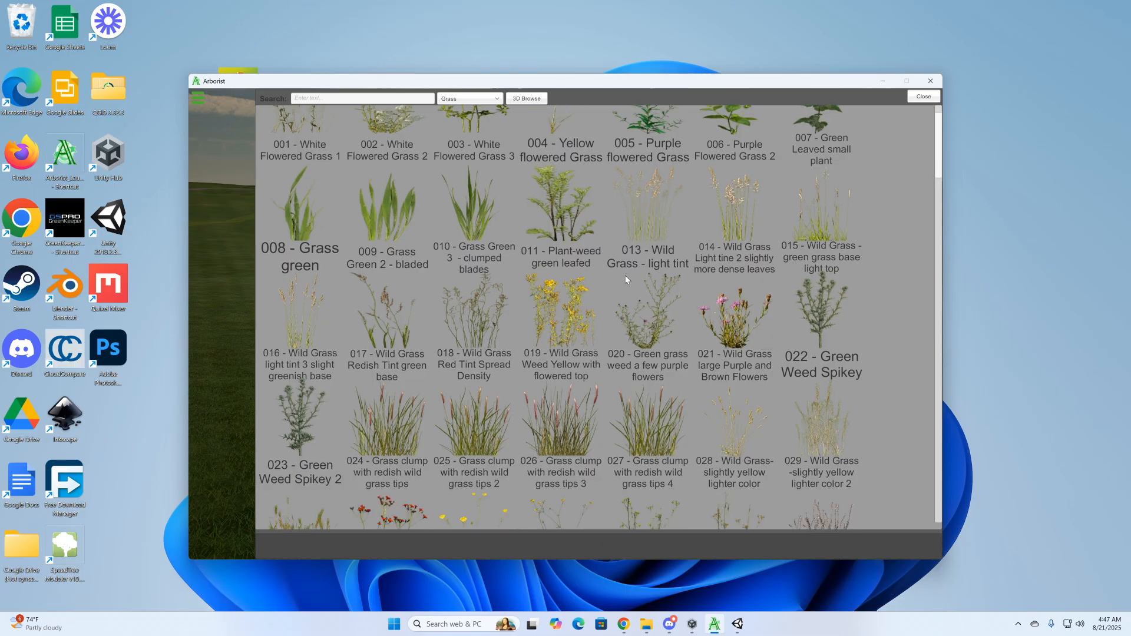
pyautogui.scroll(-6, 626, 279)
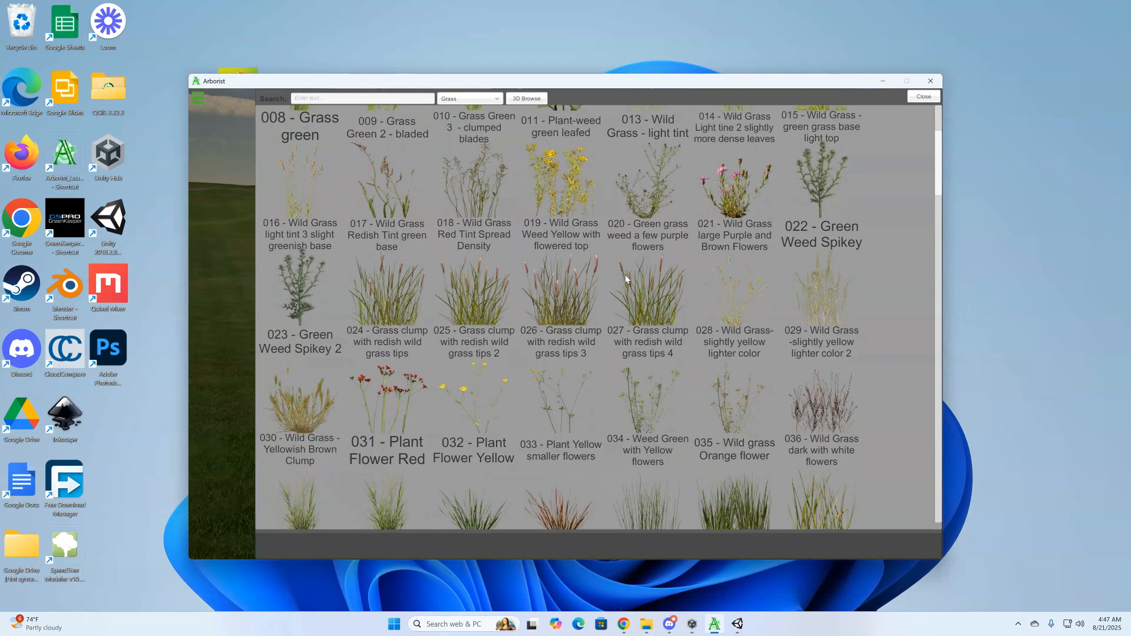
pyautogui.scroll(-6, 626, 279)
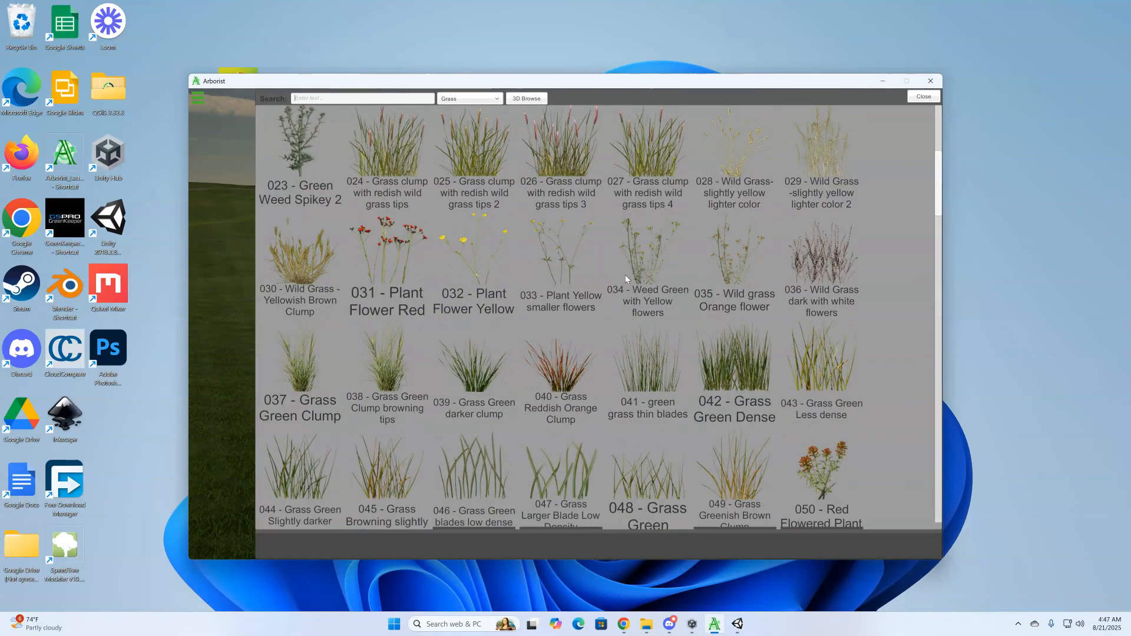
pyautogui.scroll(-7, 626, 279)
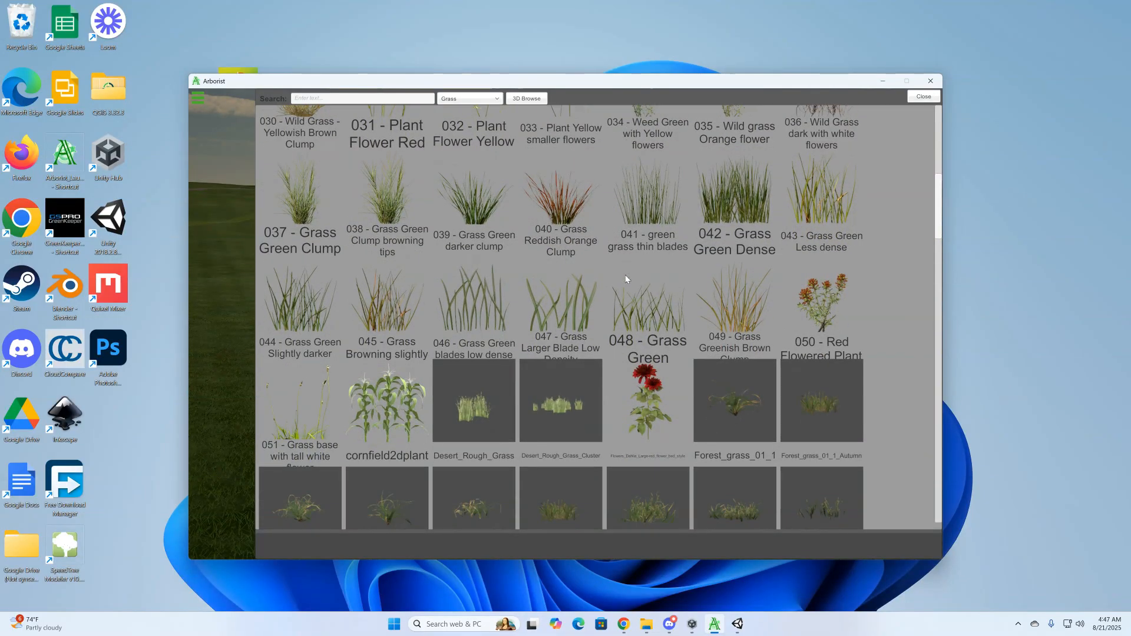
pyautogui.scroll(-3, 626, 280)
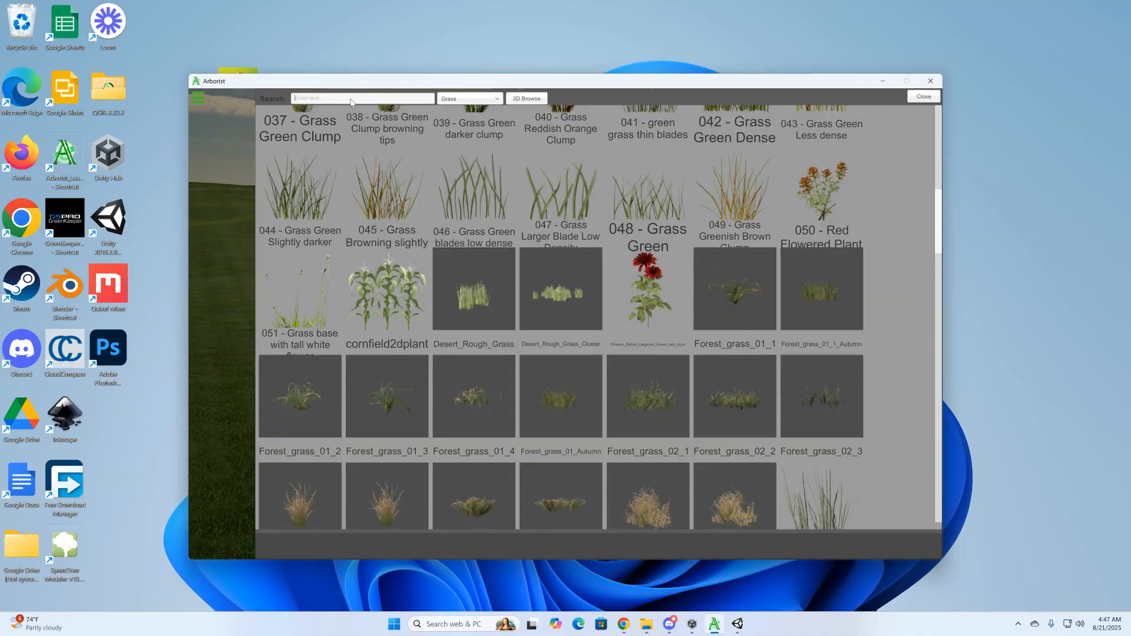
pyautogui.write('09')
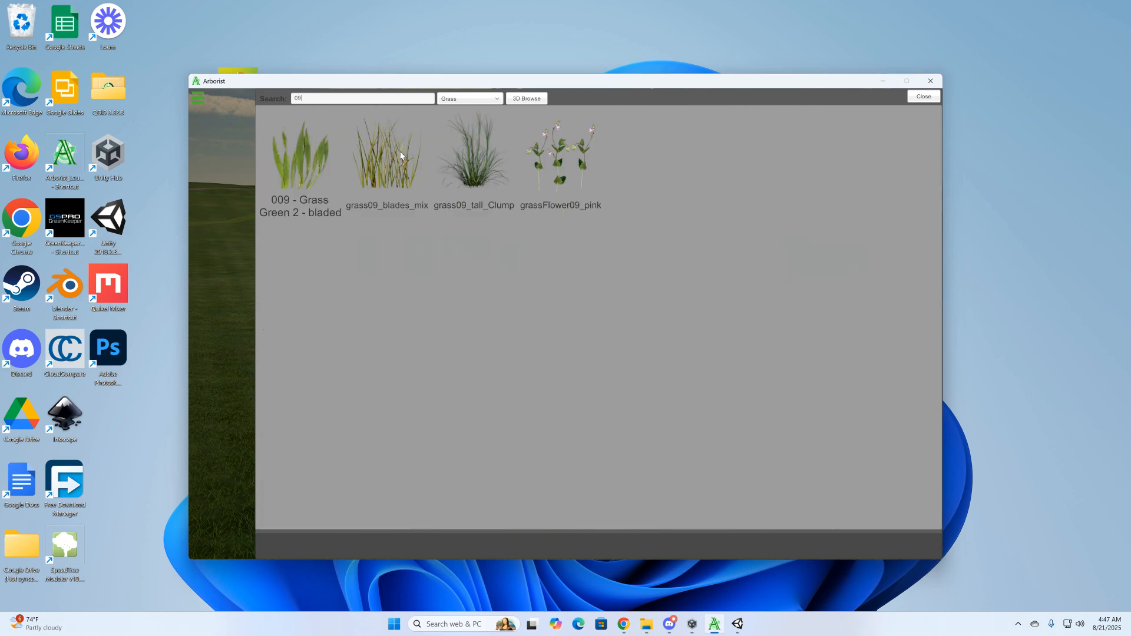
pyautogui.click(386, 175)
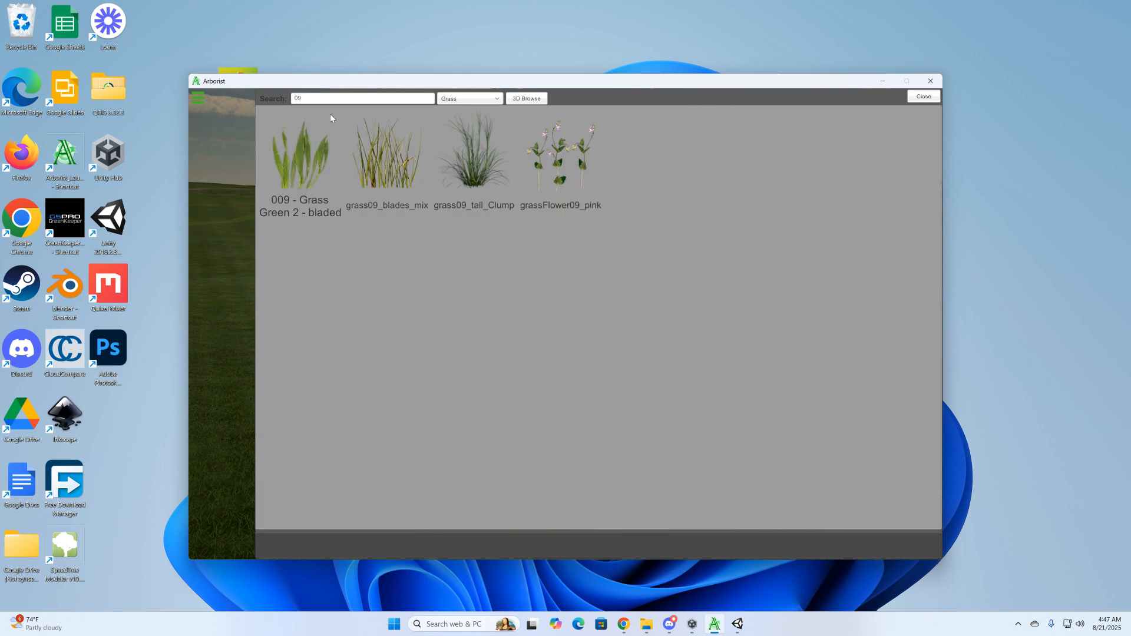
# Search the grass library for "10" and add grass10_blades_low_density to the package as grass
pyautogui.click(316, 100)
pyautogui.press('BackSpace')
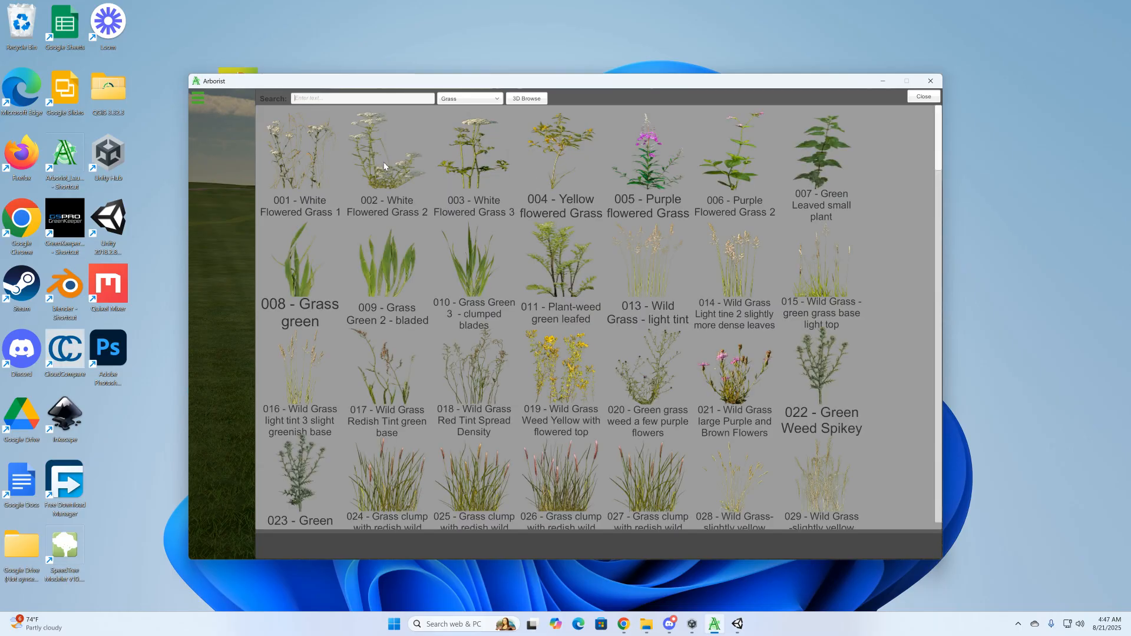
pyautogui.write('10')
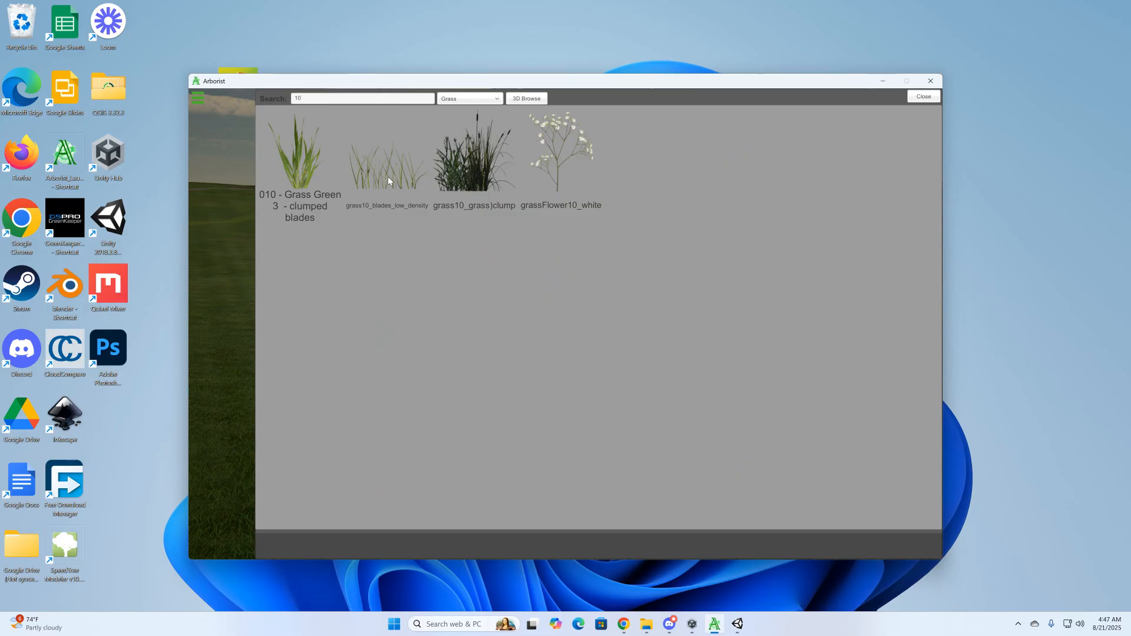
pyautogui.click(388, 177)
pyautogui.click(412, 135)
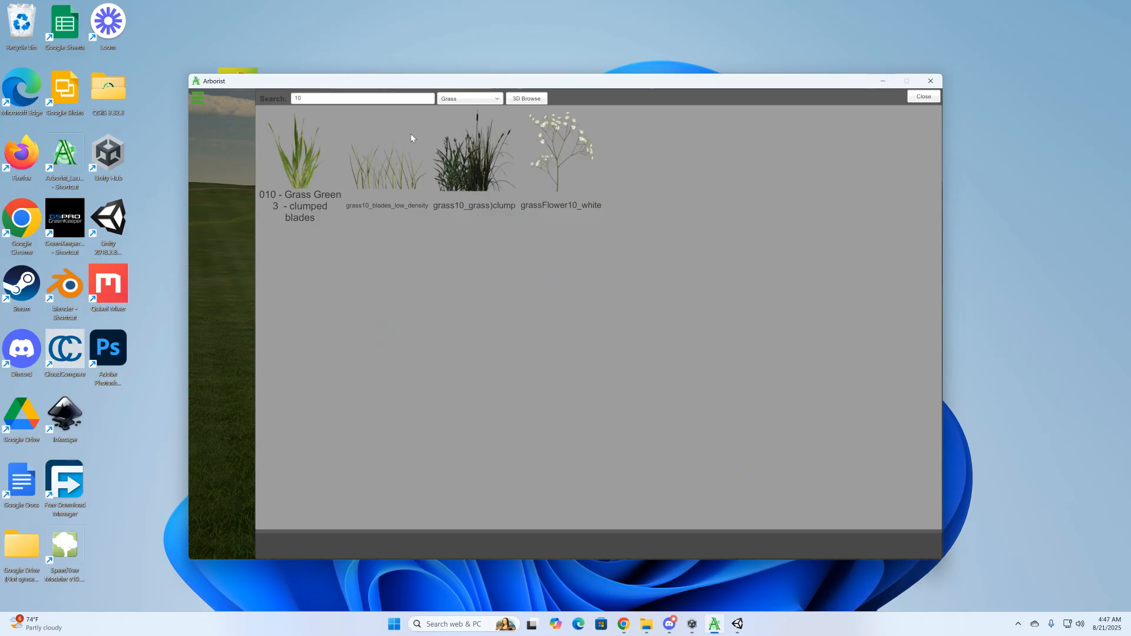
# Search the grass library for "3", add grass_3 to the package as grass and close the library
pyautogui.click(361, 99)
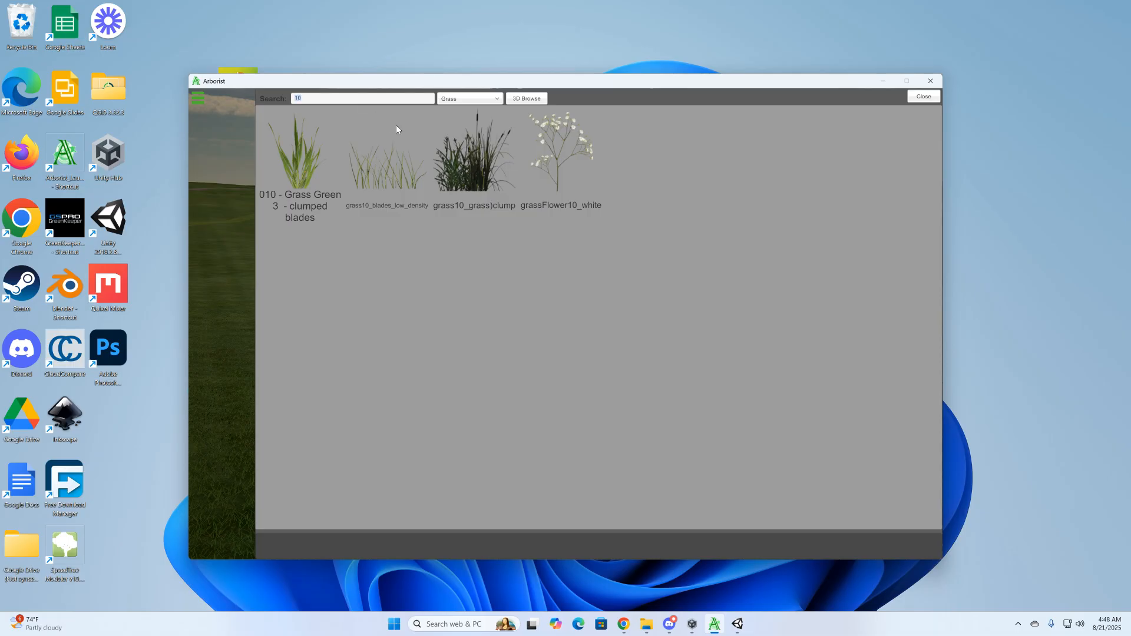
pyautogui.press('BackSpace')
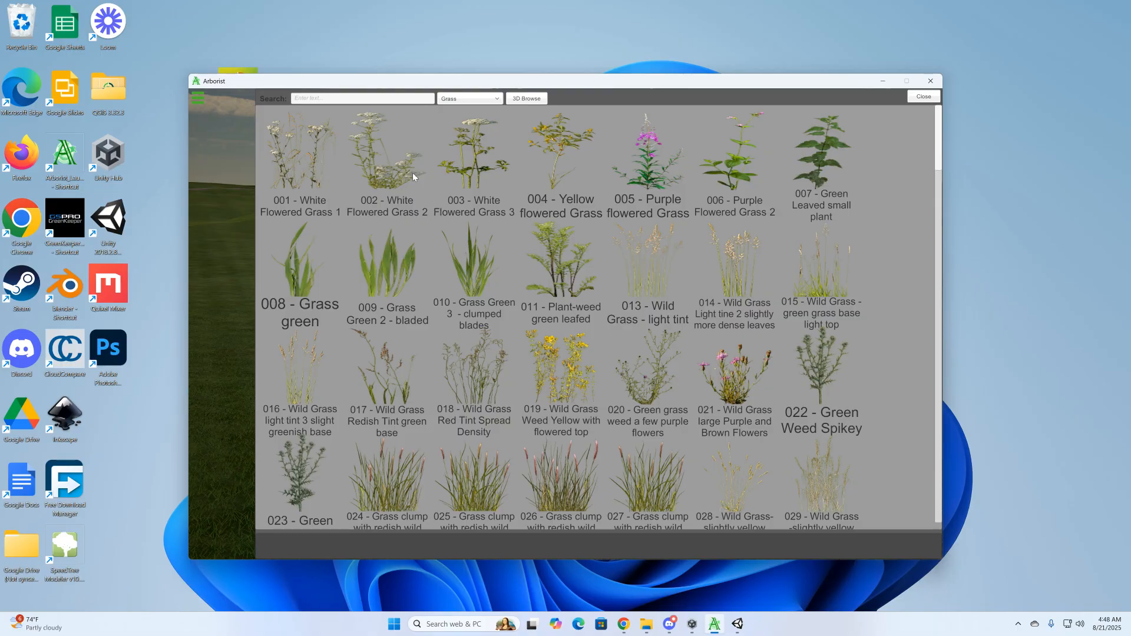
pyautogui.write('3')
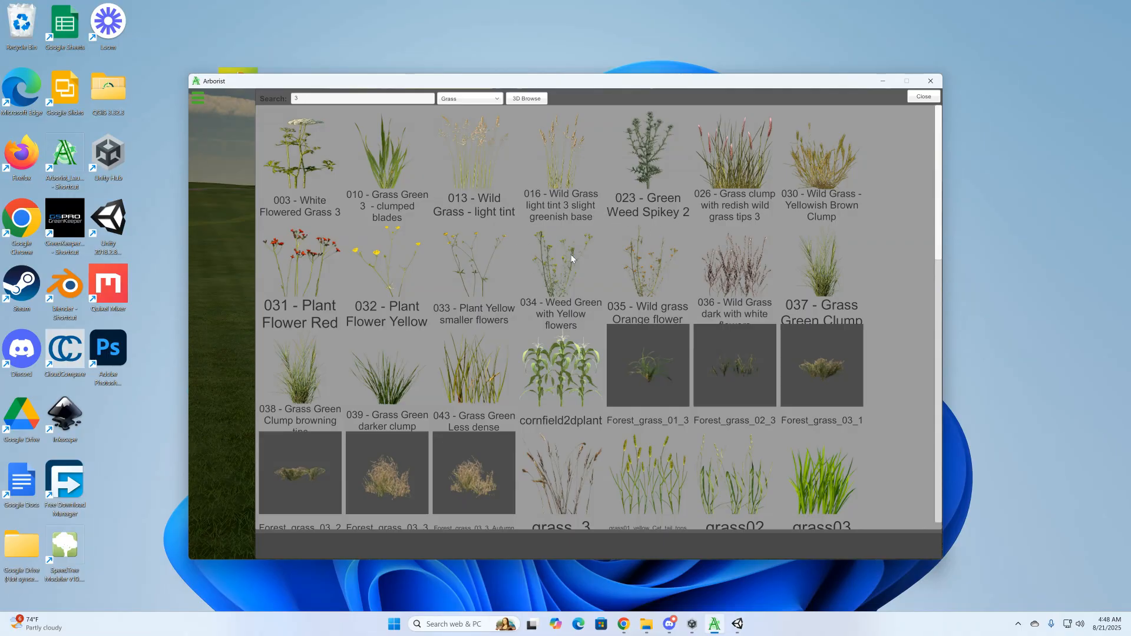
pyautogui.scroll(-2, 725, 229)
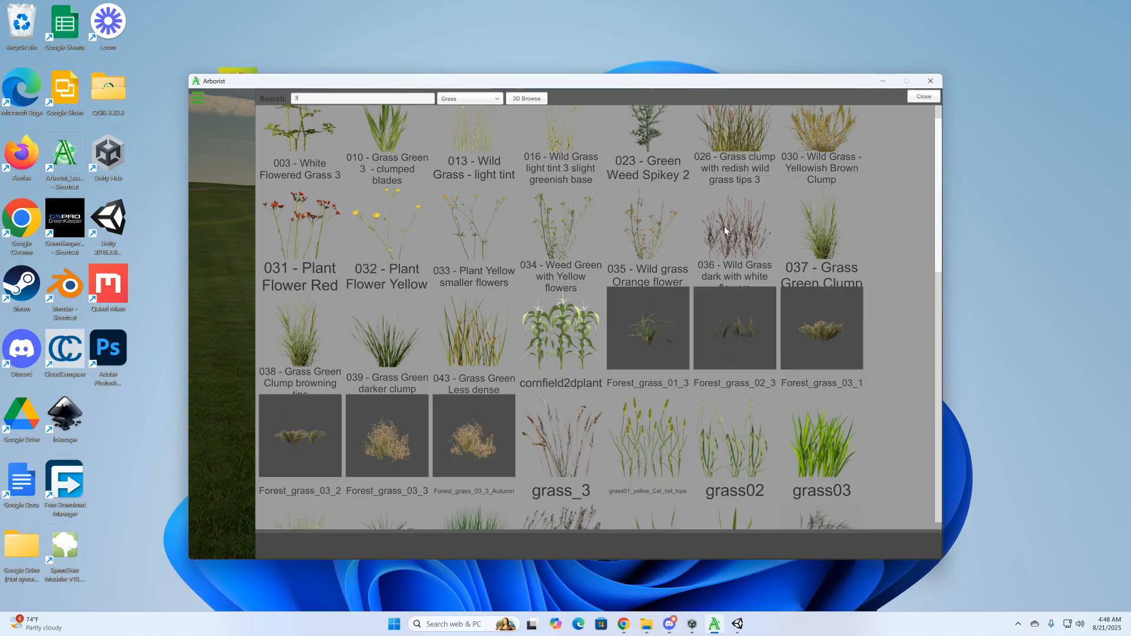
pyautogui.click(556, 428)
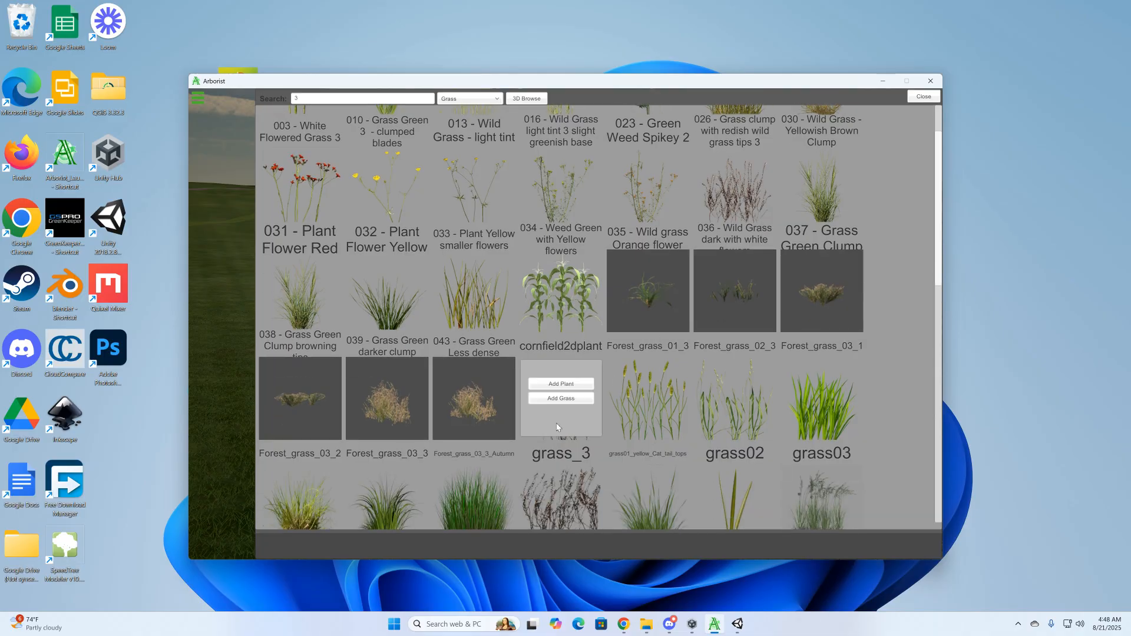
pyautogui.click(556, 401)
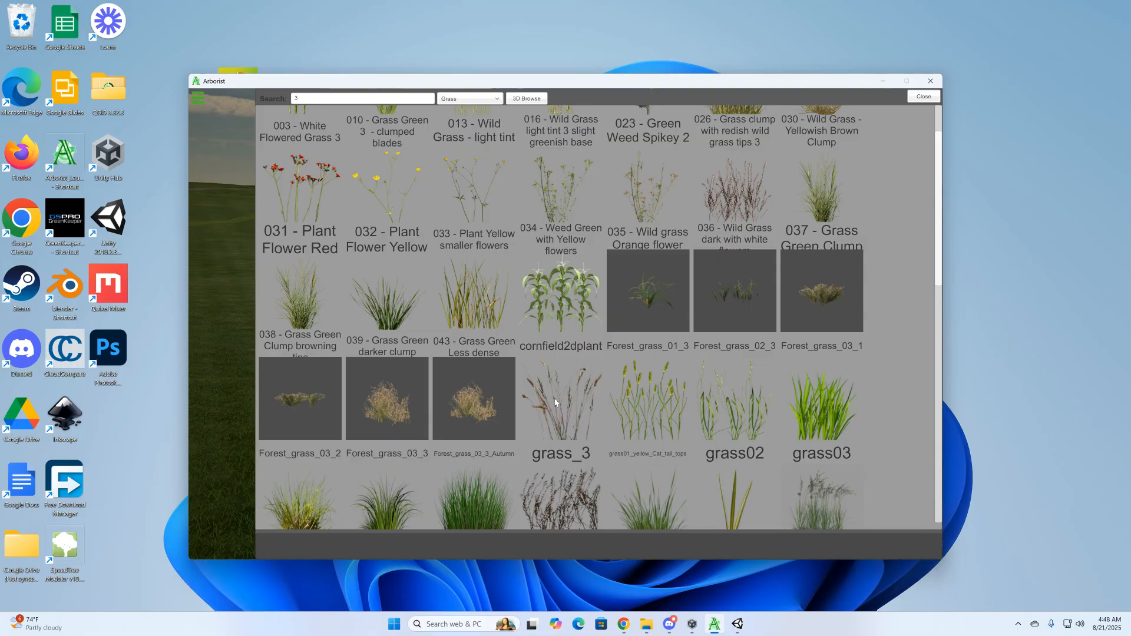
pyautogui.click(923, 97)
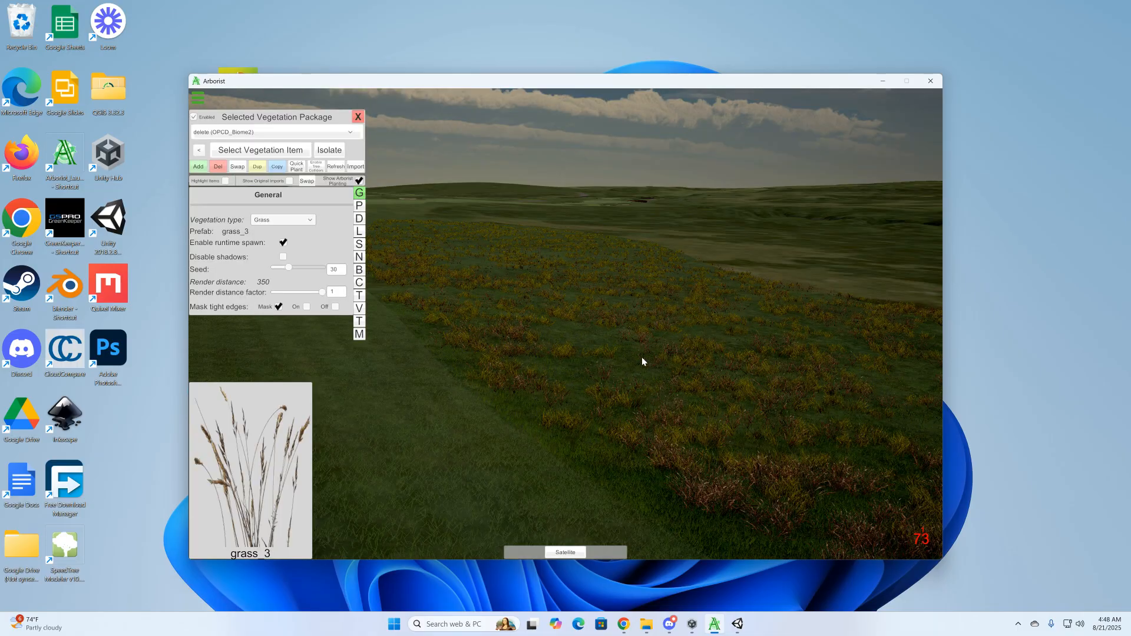
# Switch to the grass09_blades_mix item in the package and isolate it in the deep rough
pyautogui.moveTo(652, 406); pyautogui.dragTo(580, 360, button='right')
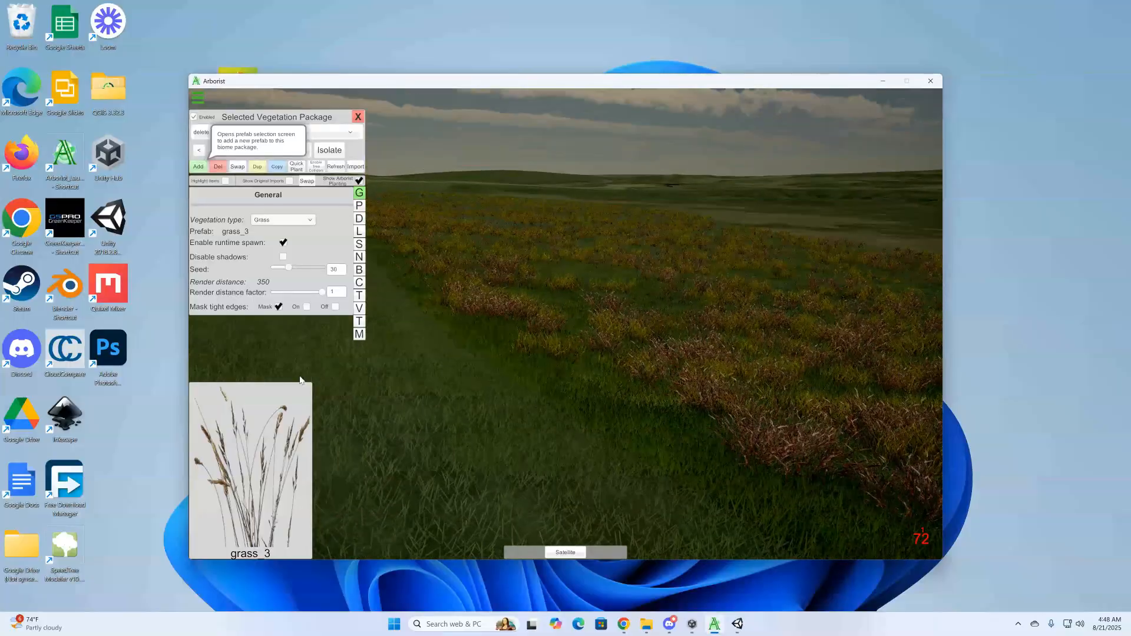
pyautogui.click(198, 151)
pyautogui.click(198, 151)
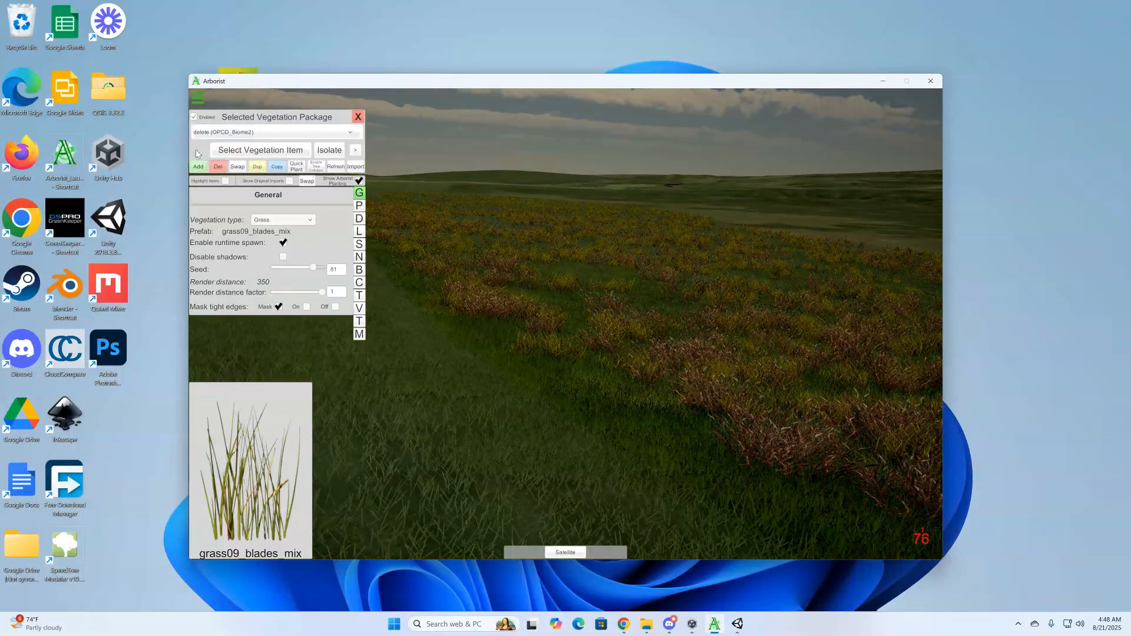
pyautogui.click(331, 151)
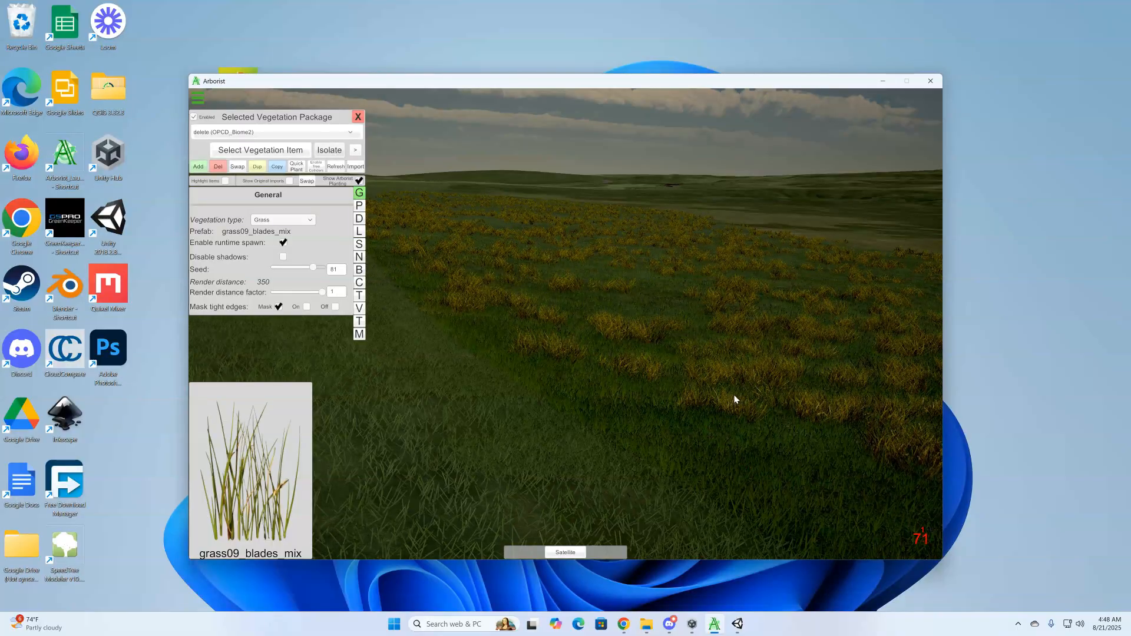
# Set the grass09_blades_mix scale range to 1.2–1.6 and its sample distance to 0.4
pyautogui.click(359, 205)
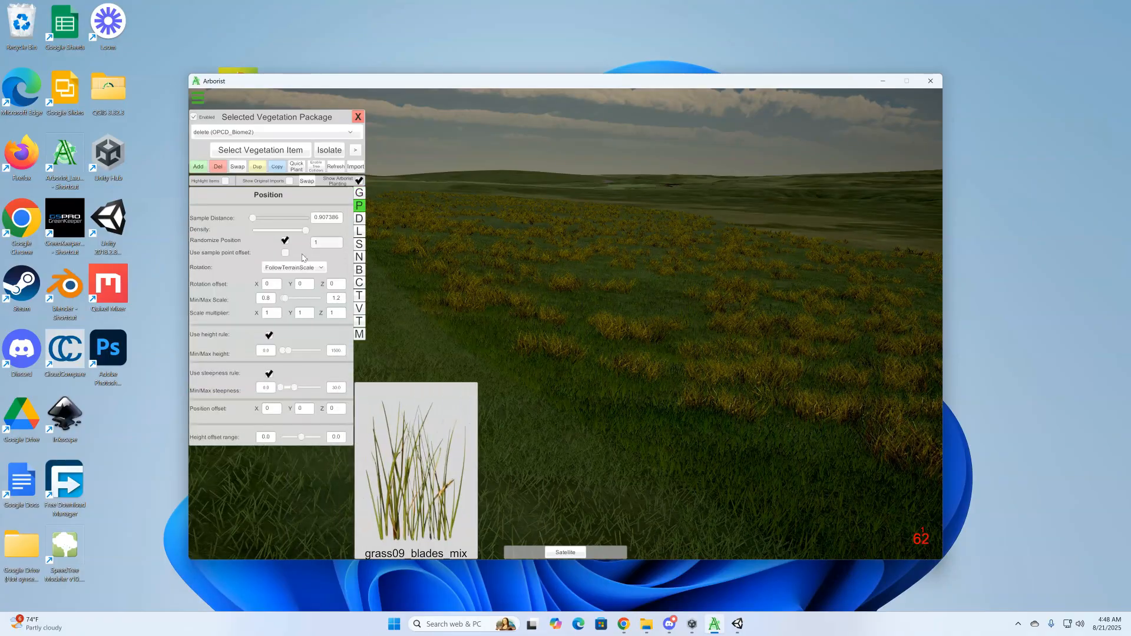
pyautogui.moveTo(288, 301)
pyautogui.mouseDown()
pyautogui.moveTo(297, 303)
pyautogui.moveTo(287, 303)
pyautogui.mouseUp()
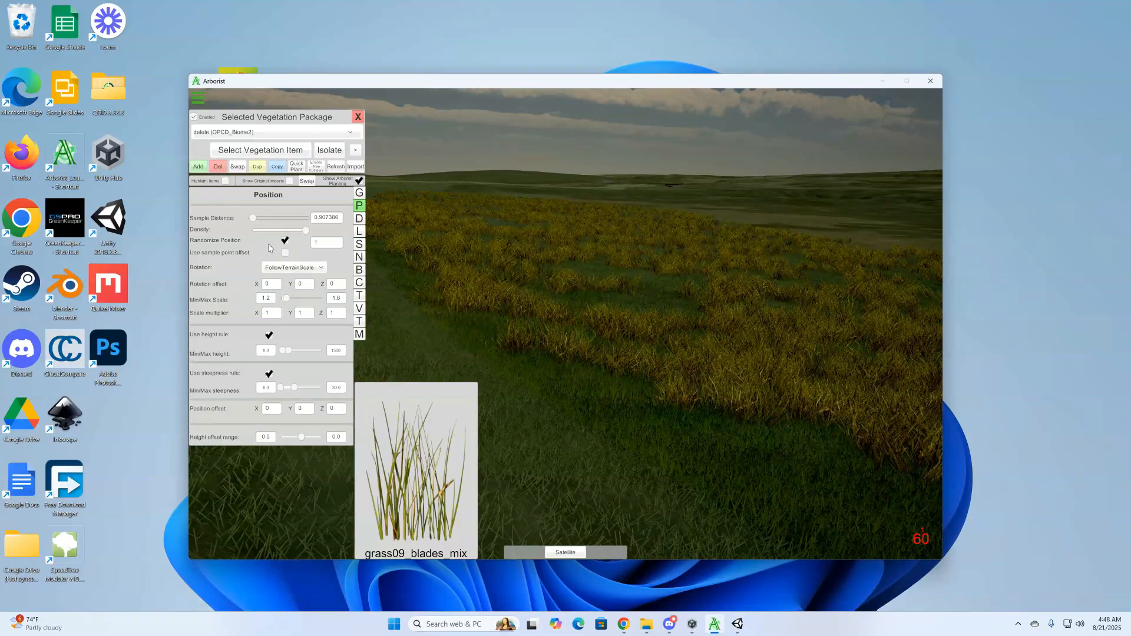
pyautogui.moveTo(253, 222)
pyautogui.mouseDown()
pyautogui.moveTo(266, 226)
pyautogui.moveTo(250, 228)
pyautogui.mouseUp()
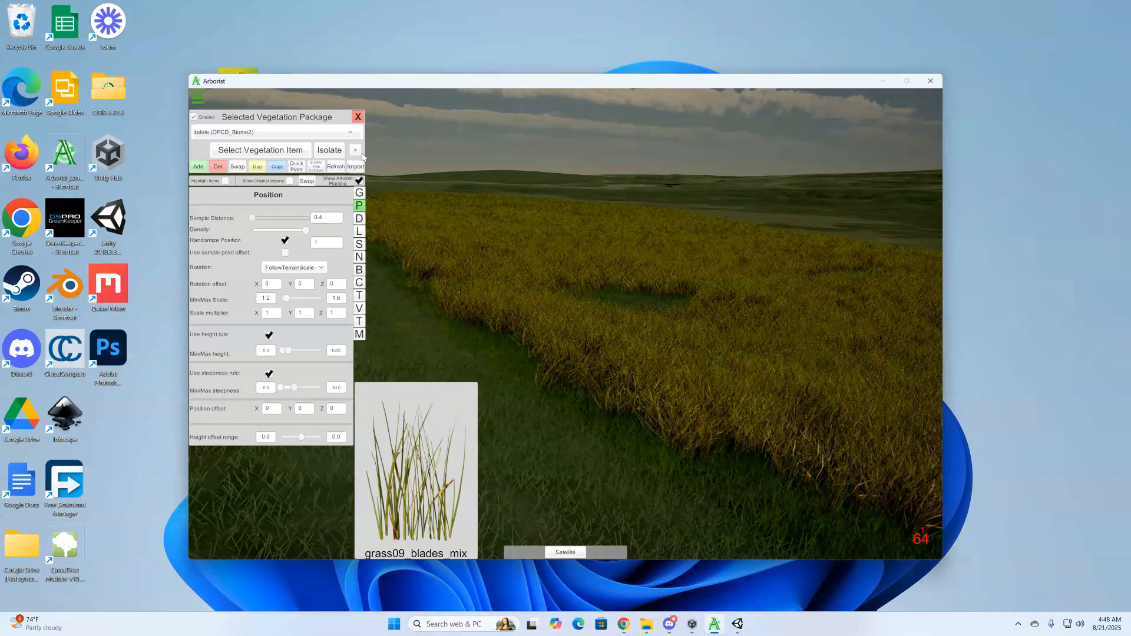
# Tint grass09_blades_mix with dry color #967676 and healthy color #DFB5B5
pyautogui.click(360, 247)
pyautogui.click(277, 289)
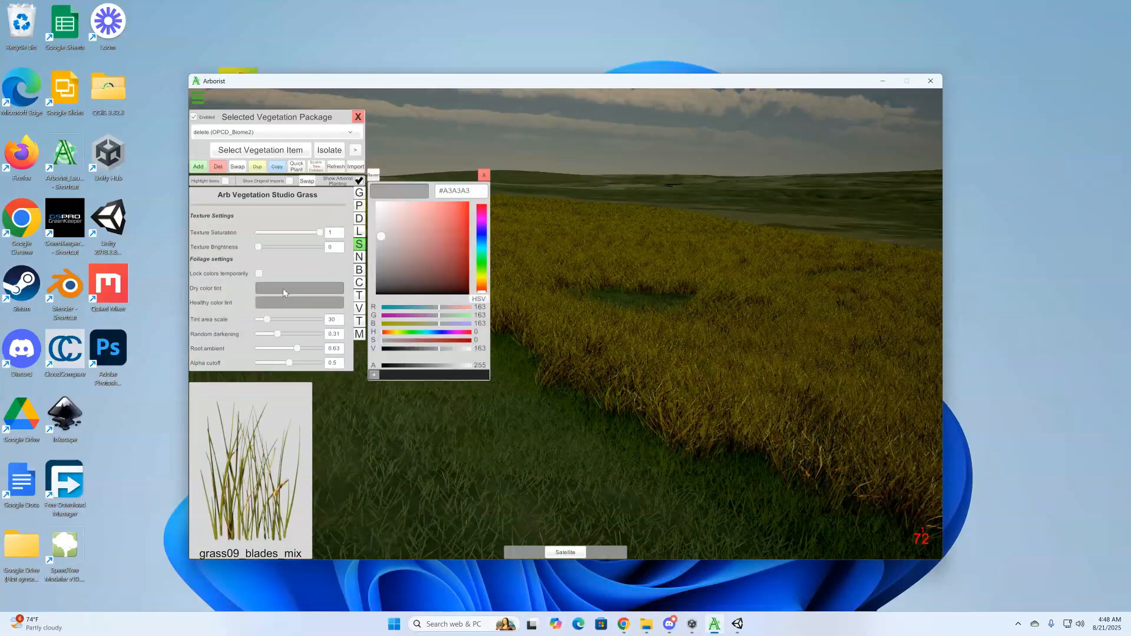
pyautogui.moveTo(384, 238); pyautogui.dragTo(395, 241)
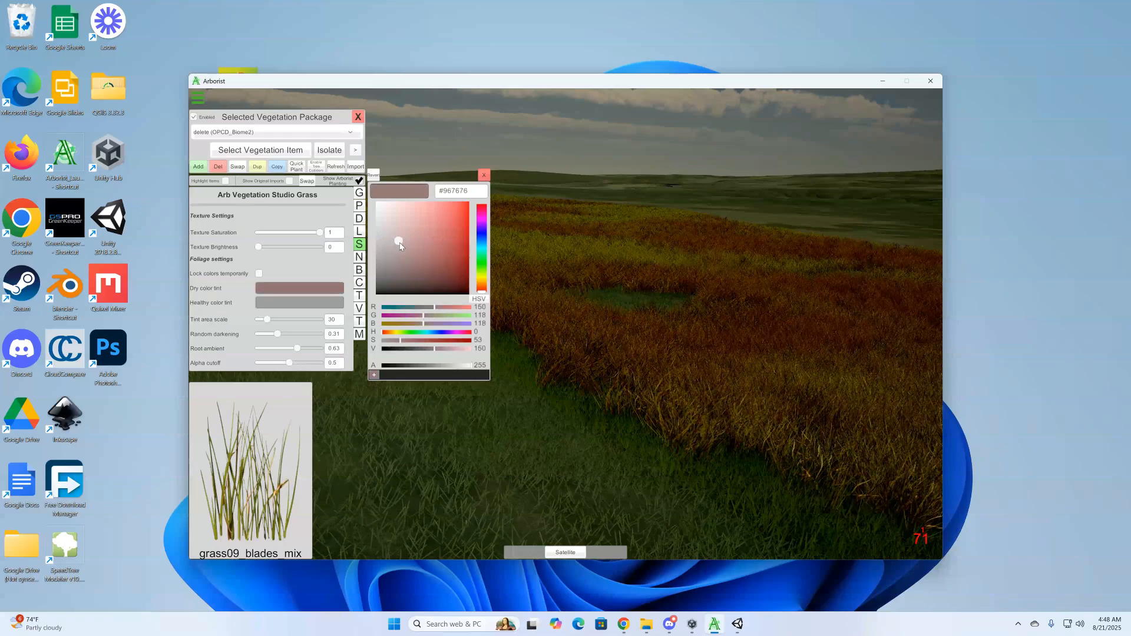
pyautogui.click(314, 303)
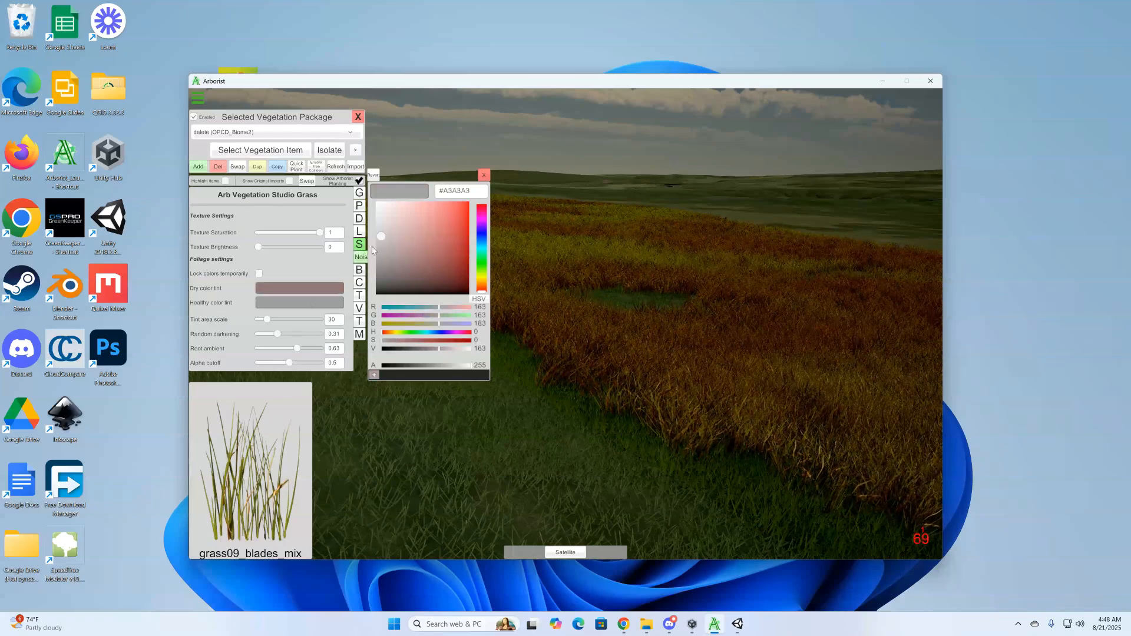
pyautogui.moveTo(384, 234); pyautogui.dragTo(397, 217)
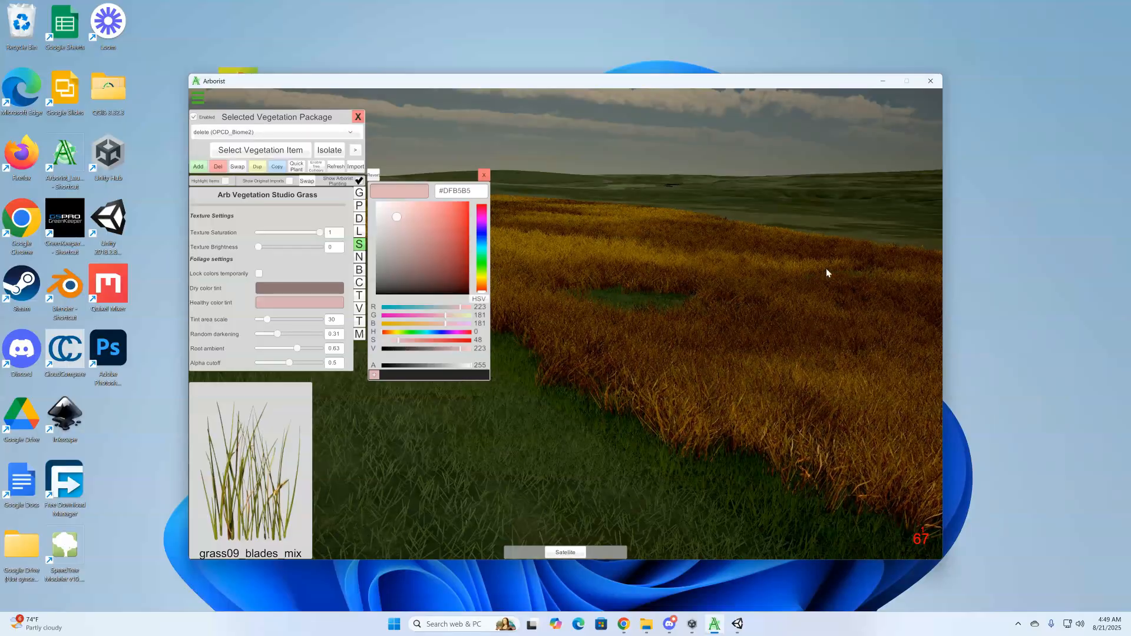
# Close the tint color picker and vegetation package editor, and delete the biome named "delete"
pyautogui.click(484, 176)
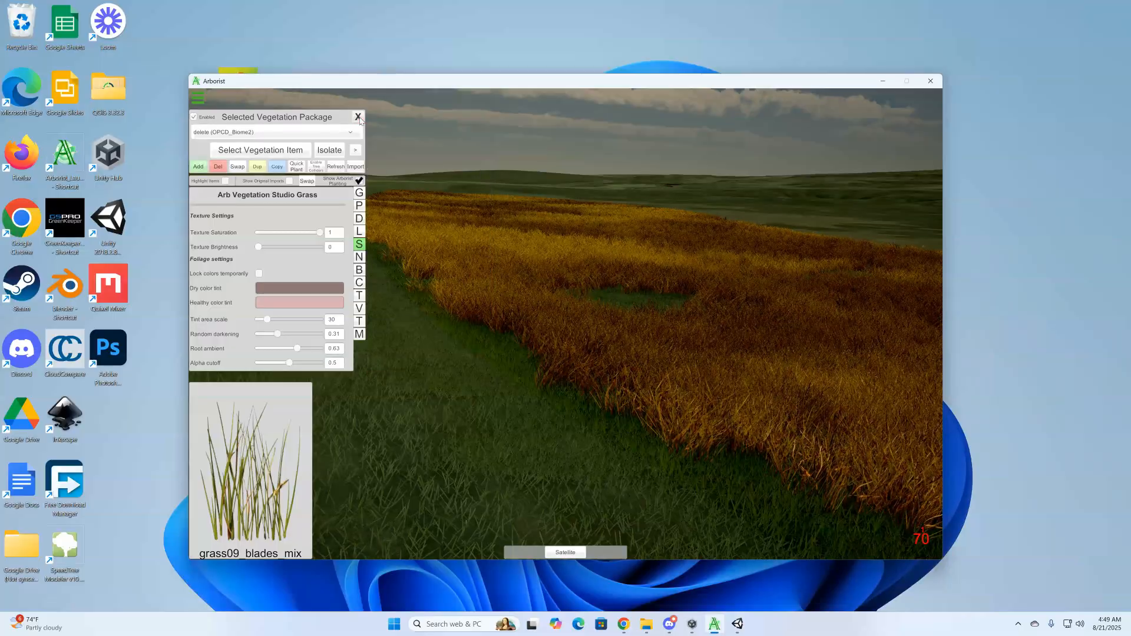
pyautogui.click(358, 117)
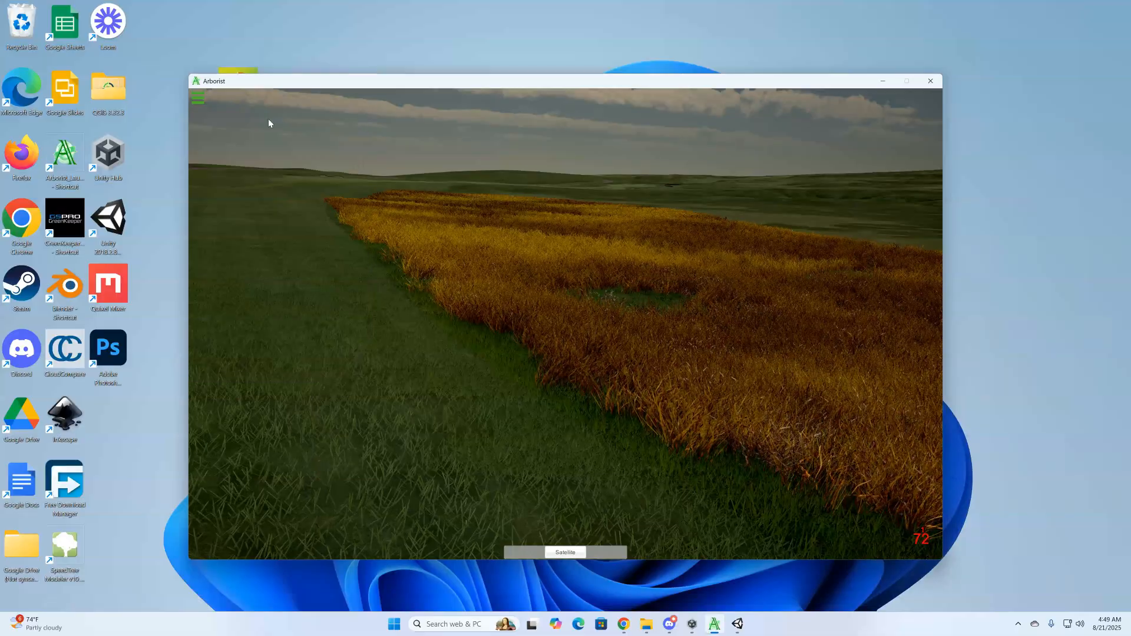
pyautogui.click(198, 99)
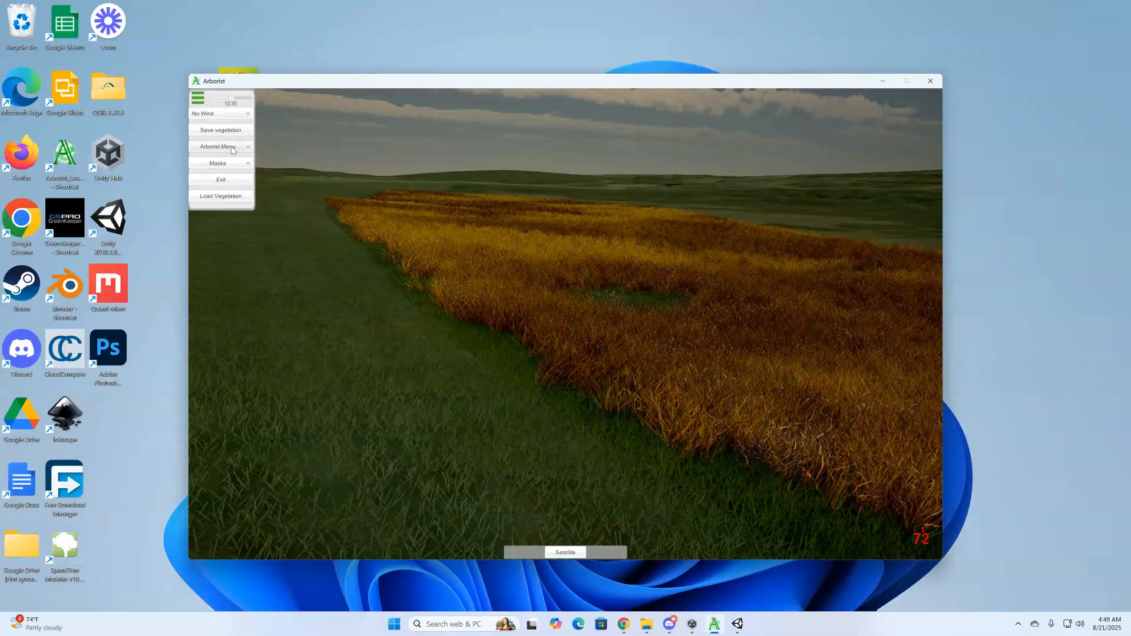
pyautogui.click(233, 149)
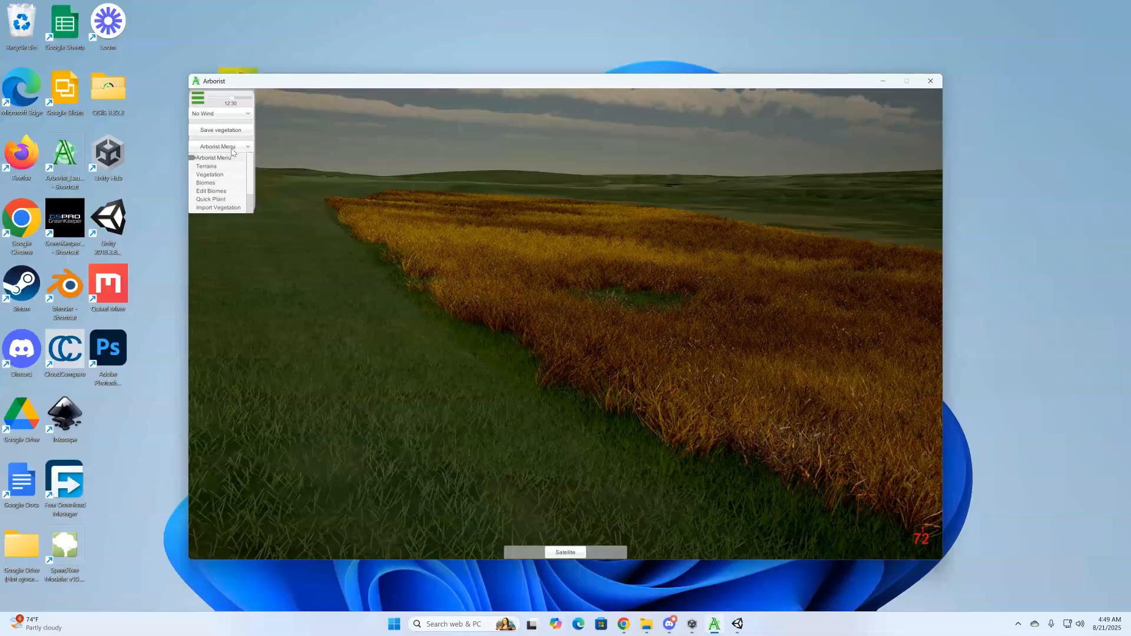
pyautogui.click(206, 184)
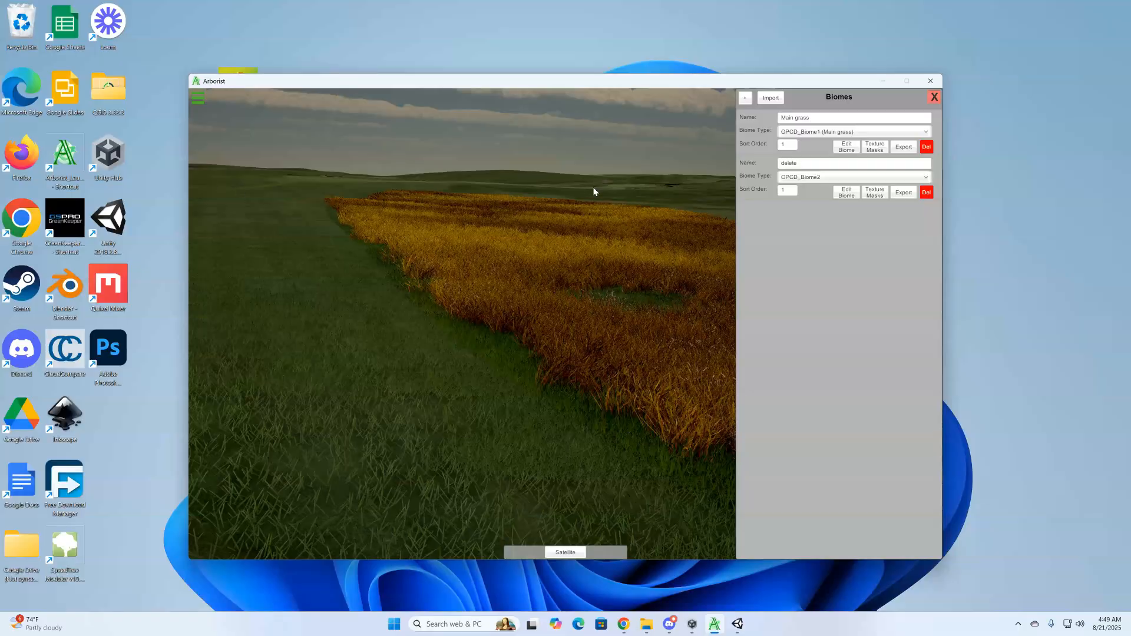
pyautogui.click(927, 192)
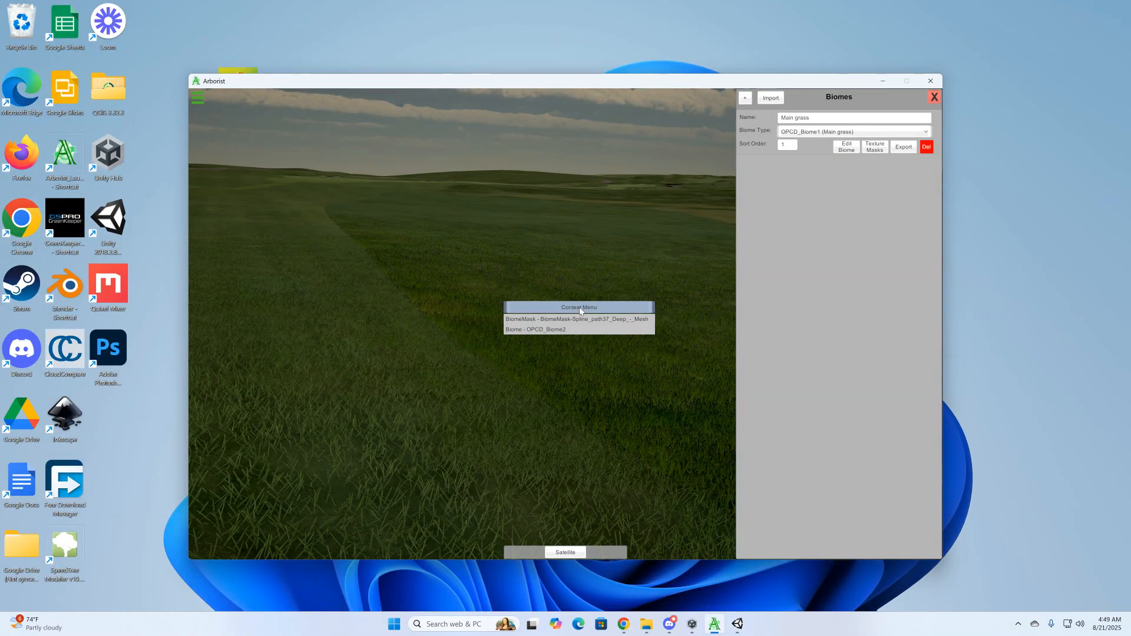
# Change the biome type of the BiomeMask-Spline_path37_Deep_-_Mesh mask to OPCD_Biome1 (Main grass) and close the mask
pyautogui.click(572, 320)
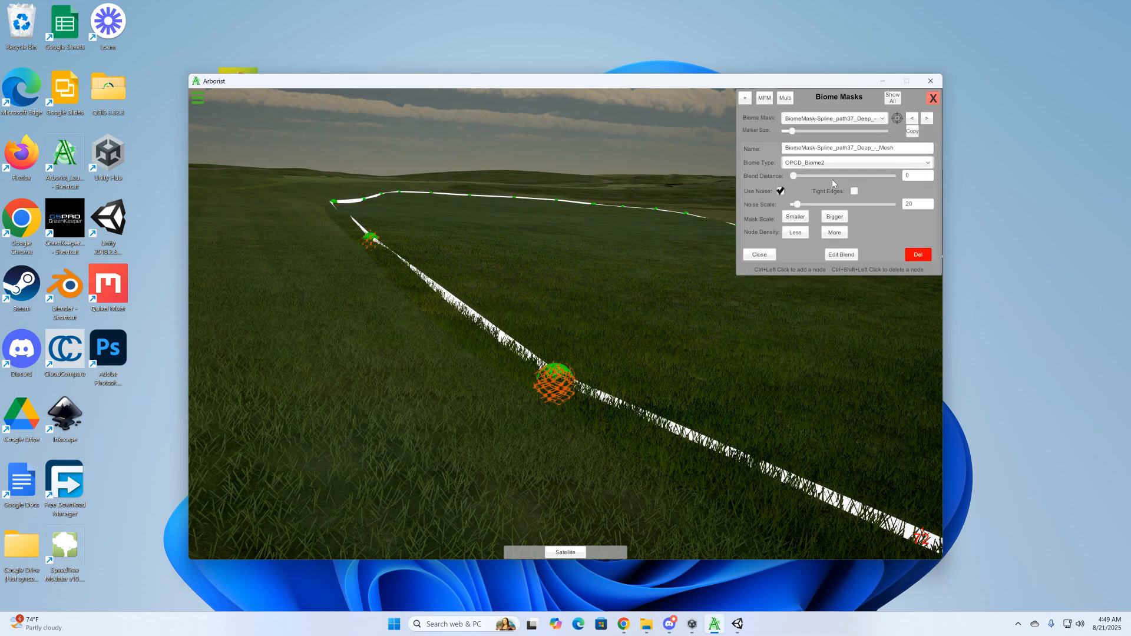
pyautogui.click(927, 170)
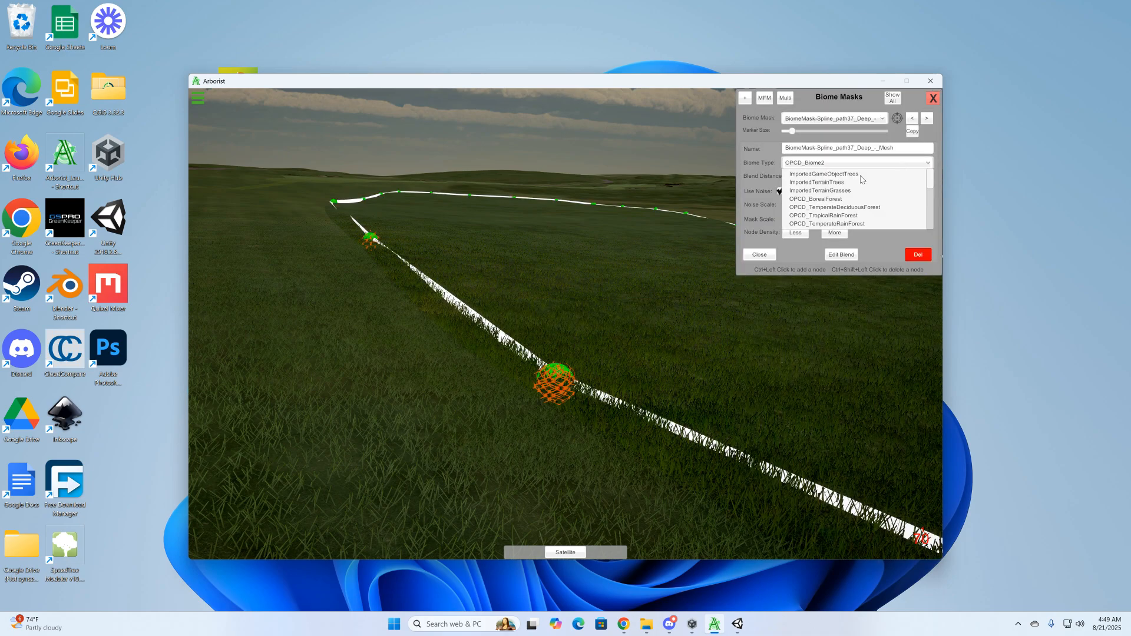
pyautogui.scroll(-2, 832, 206)
pyautogui.scroll(-4, 829, 203)
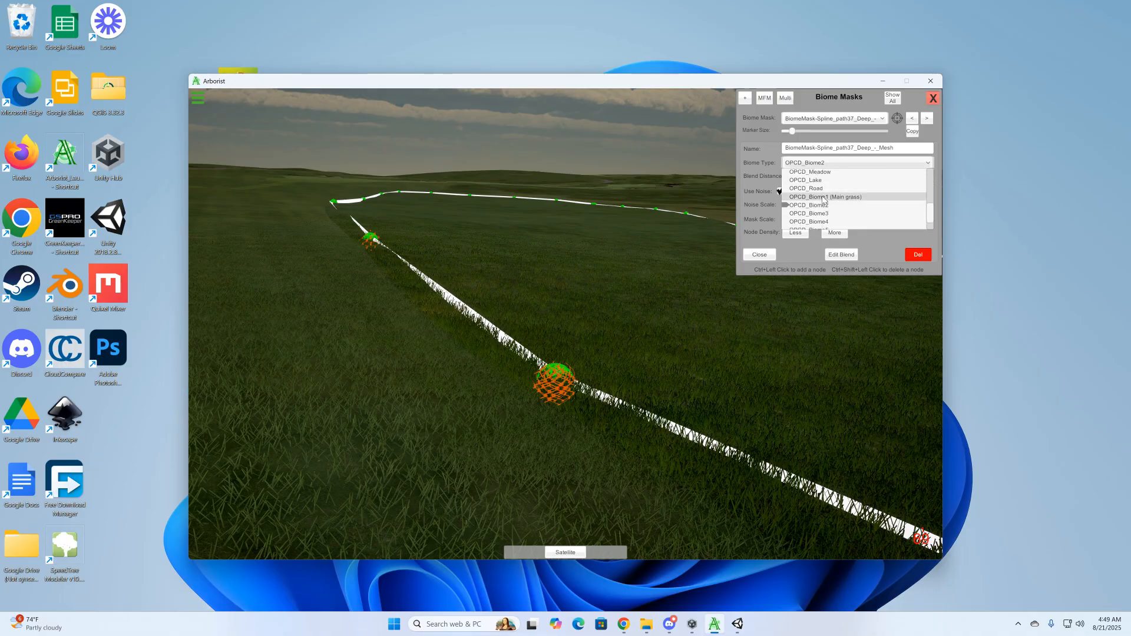
pyautogui.click(824, 197)
pyautogui.click(760, 254)
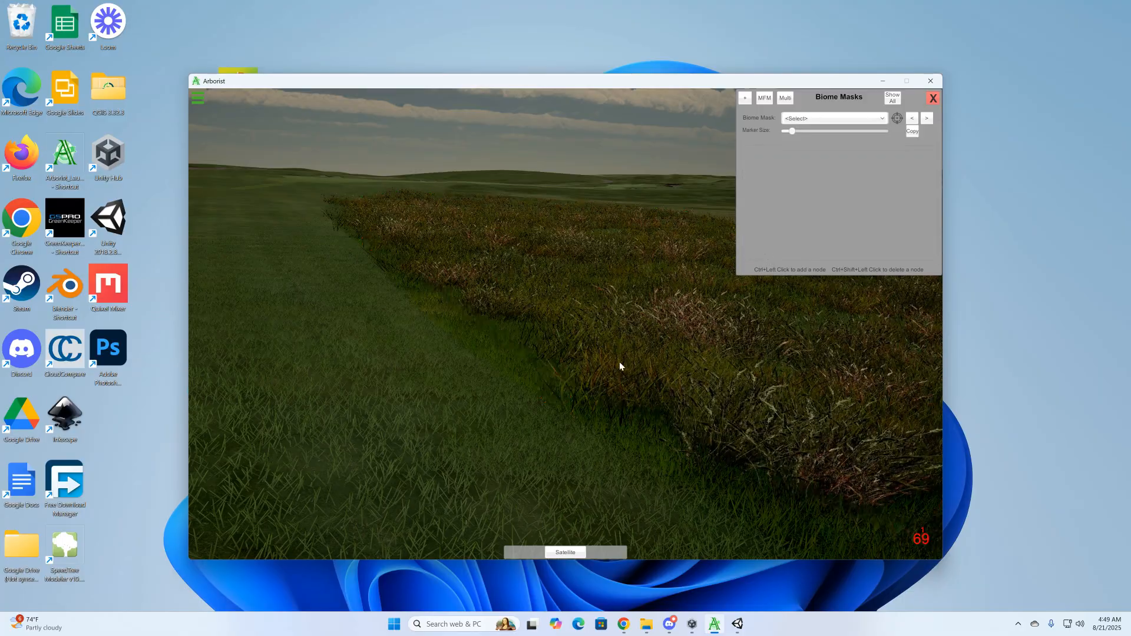
# Close the biome mask editor and examine the main grass planting in the deep rough from several angles
pyautogui.press('s')
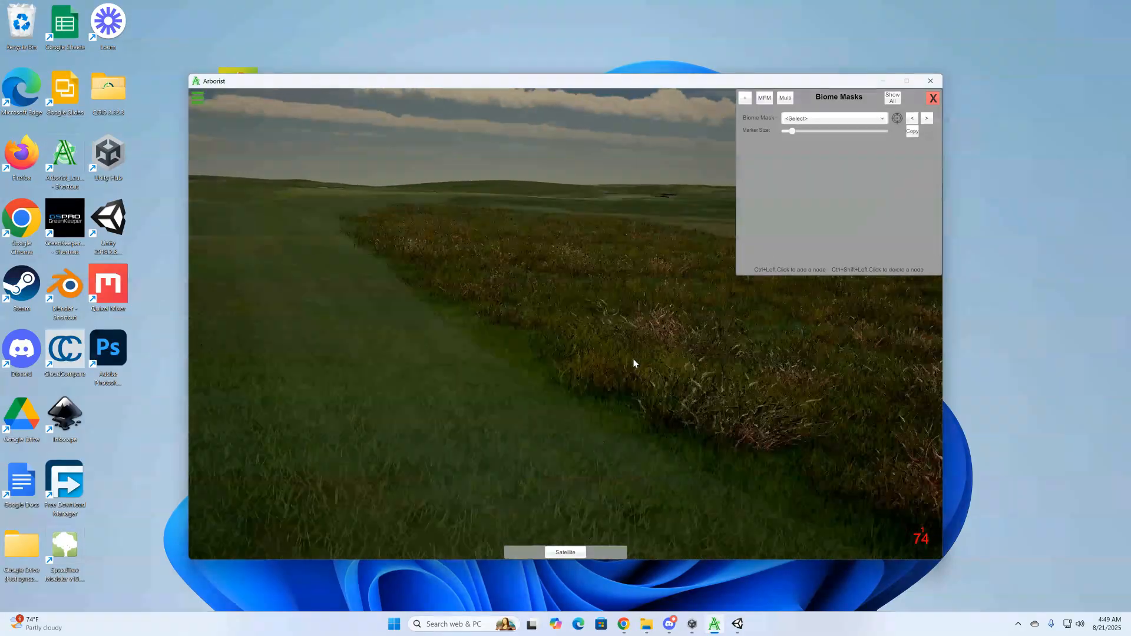
pyautogui.moveTo(632, 360); pyautogui.dragTo(504, 356, button='right')
pyautogui.press('w')
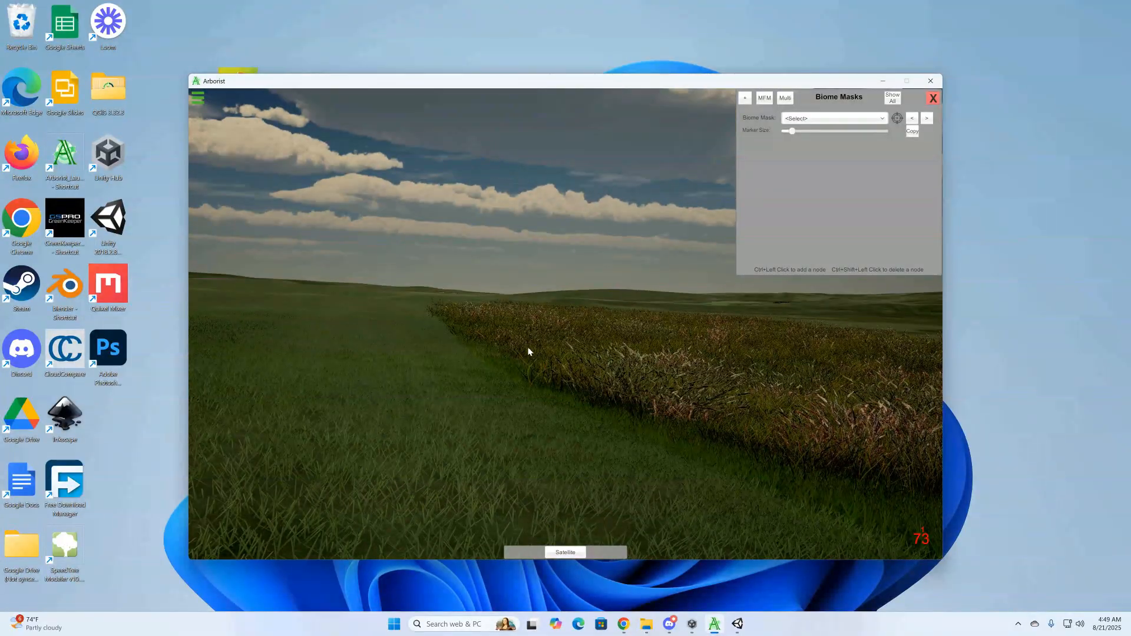
pyautogui.click(933, 98)
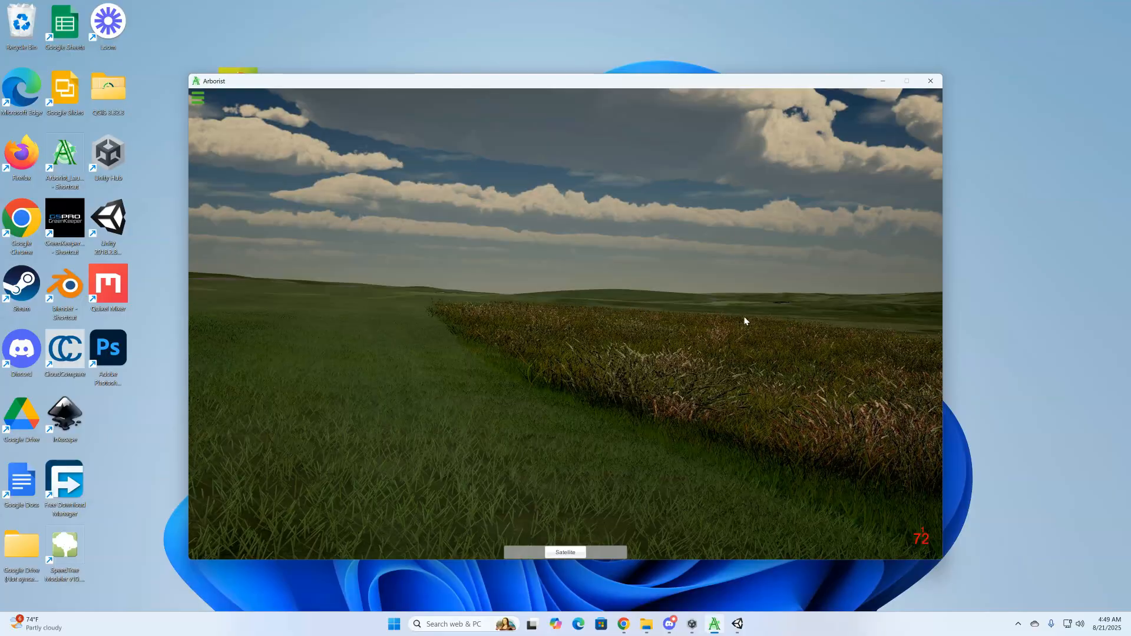
pyautogui.moveTo(744, 319); pyautogui.dragTo(908, 414, button='right')
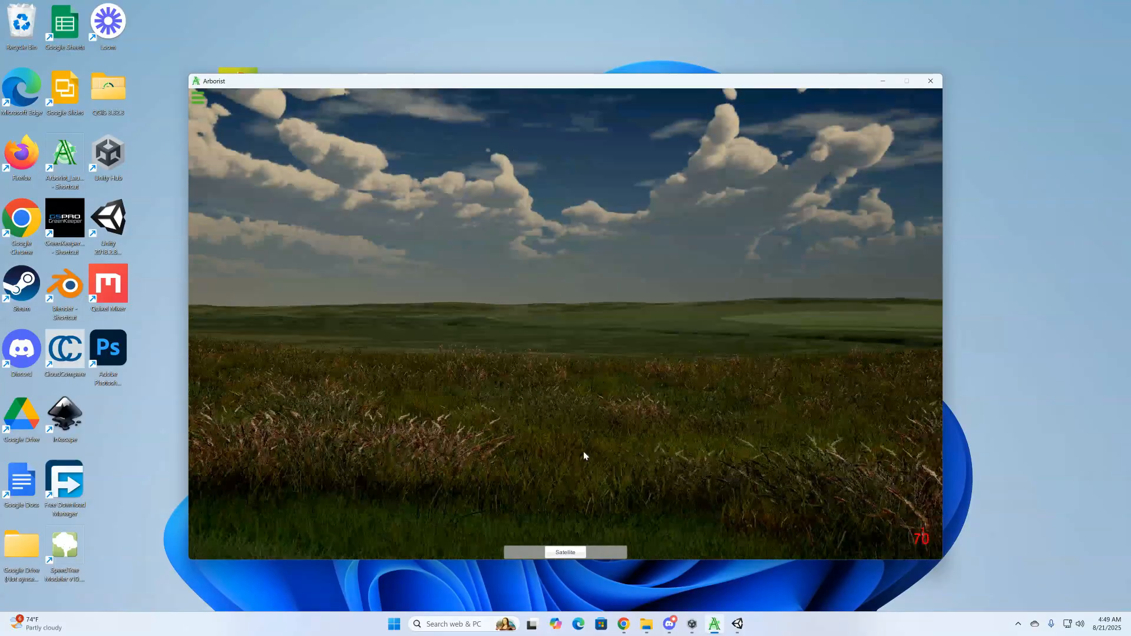
pyautogui.moveTo(583, 452); pyautogui.dragTo(782, 449, button='right')
pyautogui.moveTo(630, 474)
pyautogui.mouseDown(button='right')
pyautogui.moveTo(731, 477)
pyautogui.moveTo(715, 479)
pyautogui.moveTo(738, 461)
pyautogui.moveTo(613, 471)
pyautogui.mouseUp(button='right')
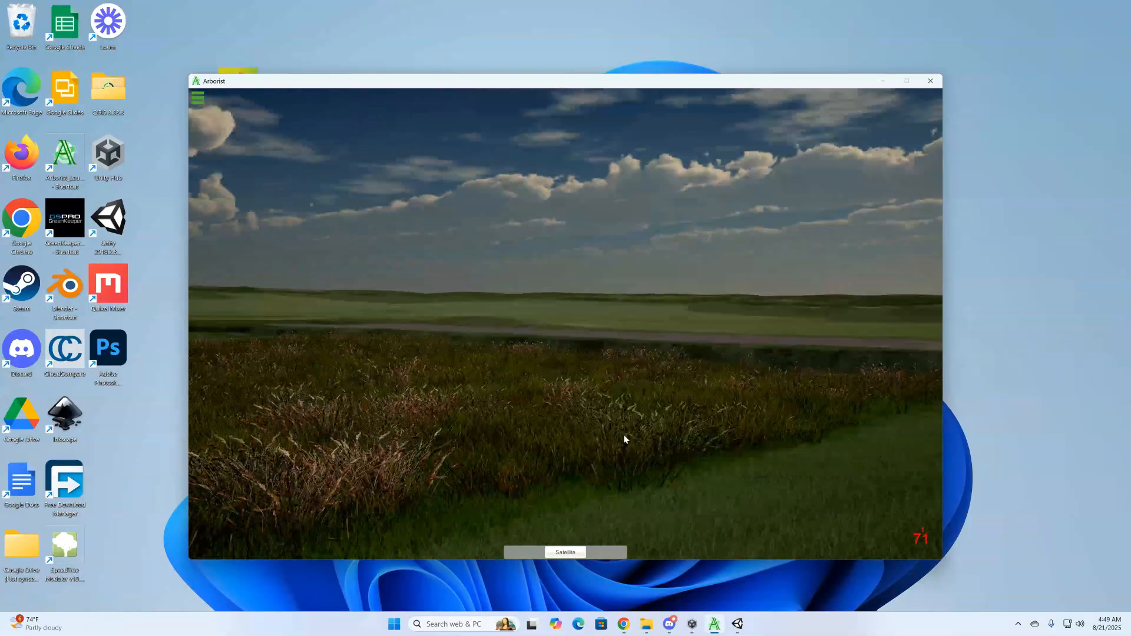
pyautogui.moveTo(720, 434); pyautogui.dragTo(554, 453, button='right')
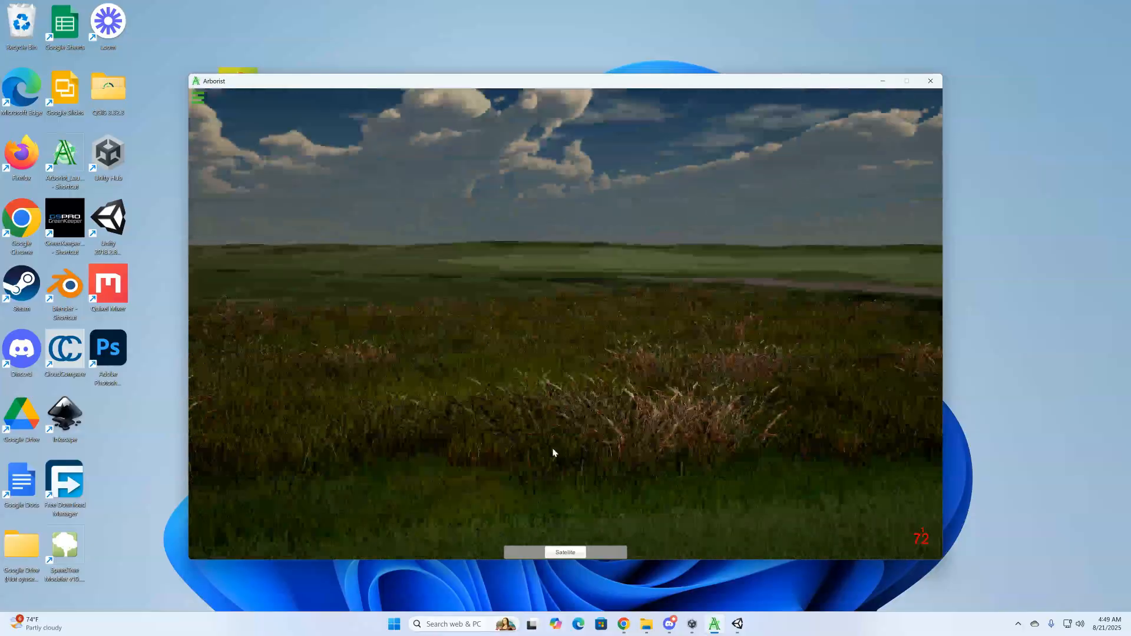
pyautogui.moveTo(665, 353); pyautogui.dragTo(642, 389, button='right')
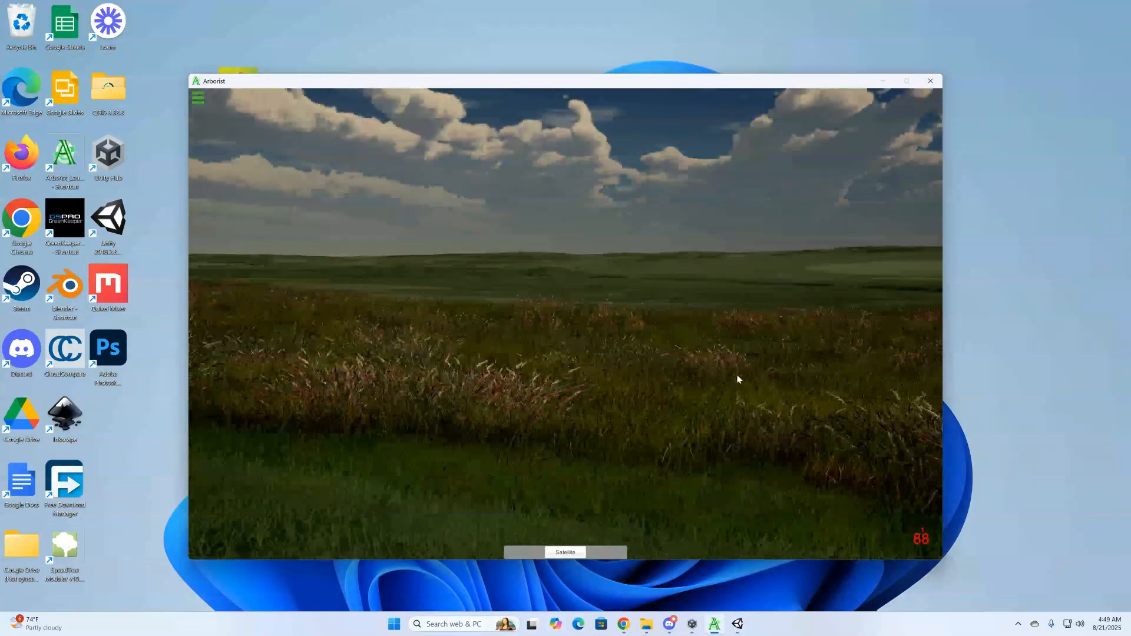
pyautogui.moveTo(738, 379); pyautogui.dragTo(577, 415, button='right')
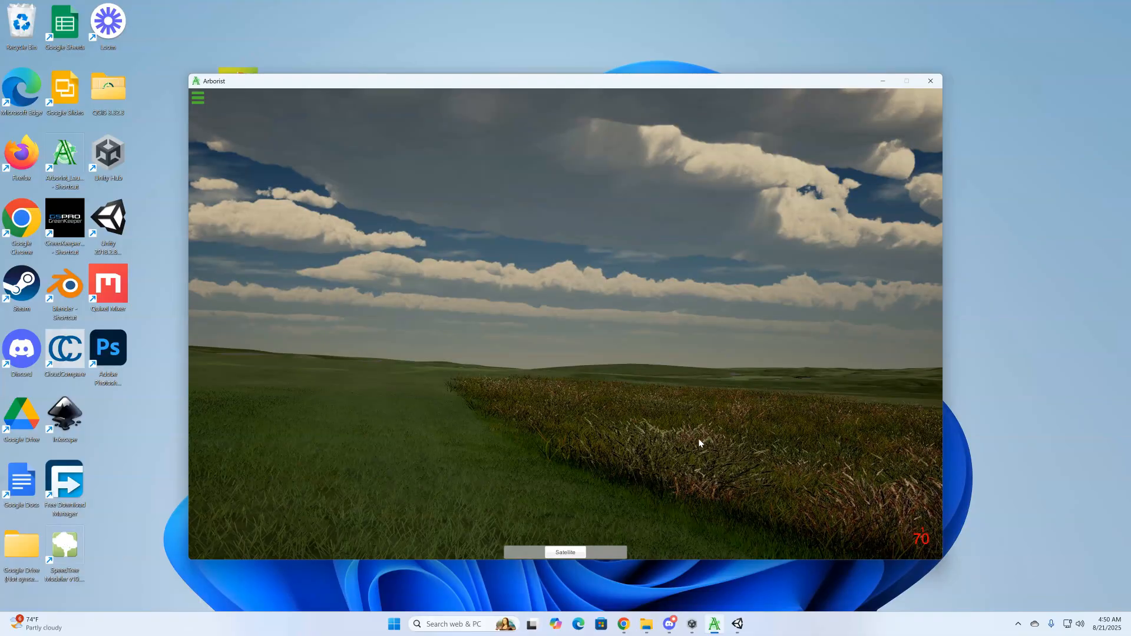
pyautogui.moveTo(766, 427); pyautogui.dragTo(663, 412, button='right')
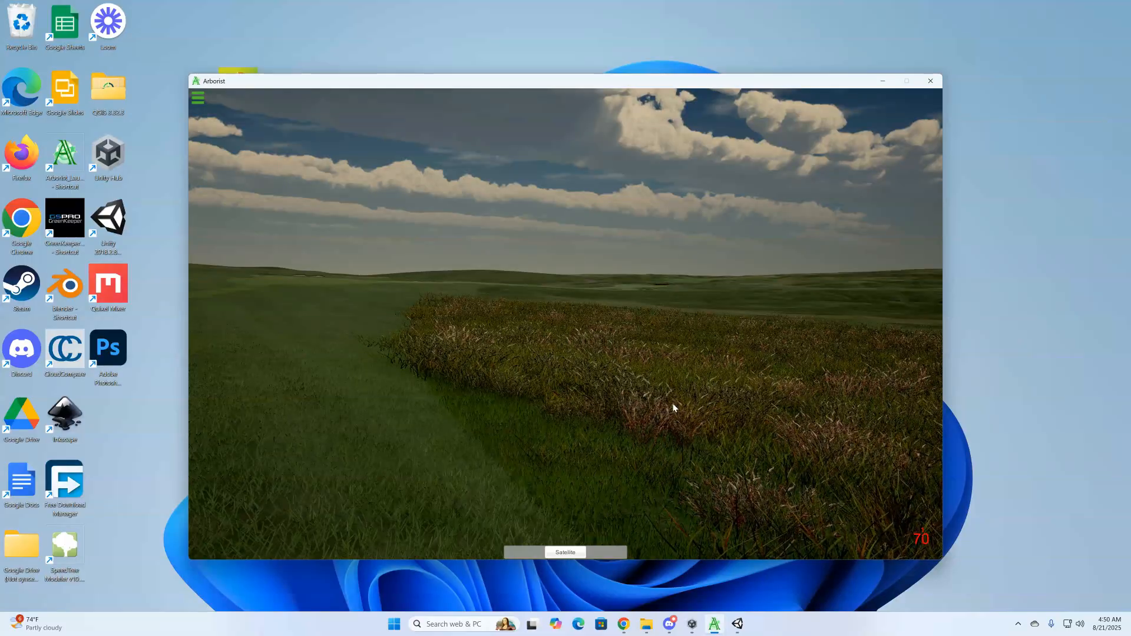
pyautogui.moveTo(672, 384); pyautogui.dragTo(568, 373, button='right')
# Reopen the path37 deep rough biome mask, move one of its border nodes and add another node along the fairway-side edge
pyautogui.moveTo(691, 393); pyautogui.dragTo(719, 411, button='right')
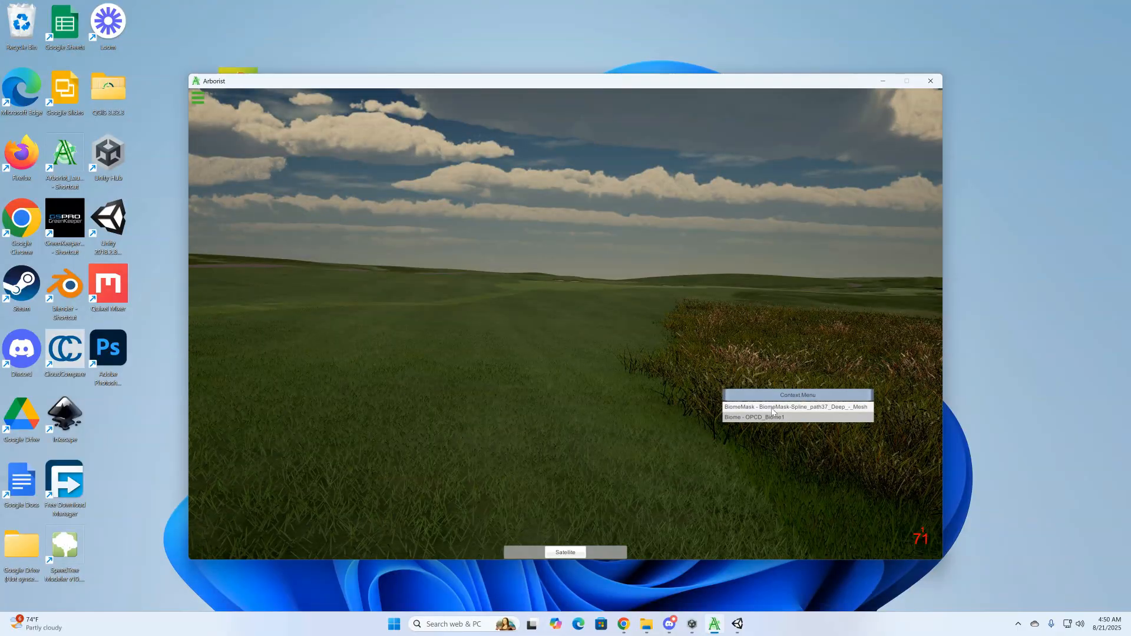
pyautogui.click(764, 411)
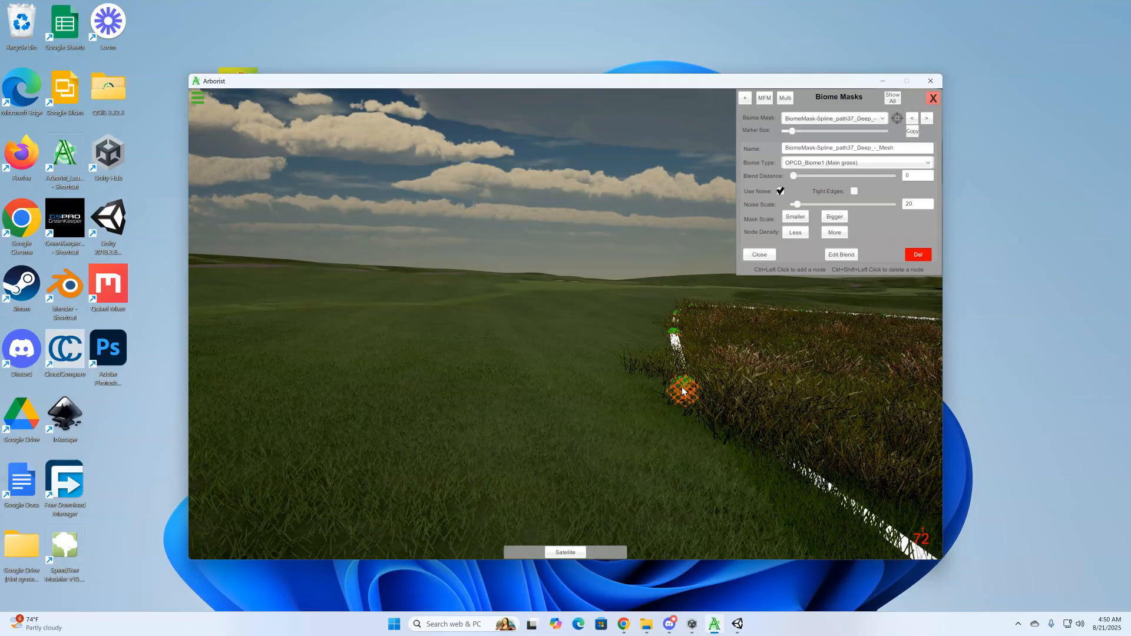
pyautogui.moveTo(682, 392)
pyautogui.mouseDown()
pyautogui.moveTo(732, 392)
pyautogui.moveTo(752, 406)
pyautogui.mouseUp()
pyautogui.moveTo(710, 424)
pyautogui.mouseDown(button='right')
pyautogui.moveTo(660, 420)
pyautogui.moveTo(628, 449)
pyautogui.moveTo(663, 466)
pyautogui.moveTo(778, 458)
pyautogui.moveTo(734, 423)
pyautogui.mouseUp(button='right')
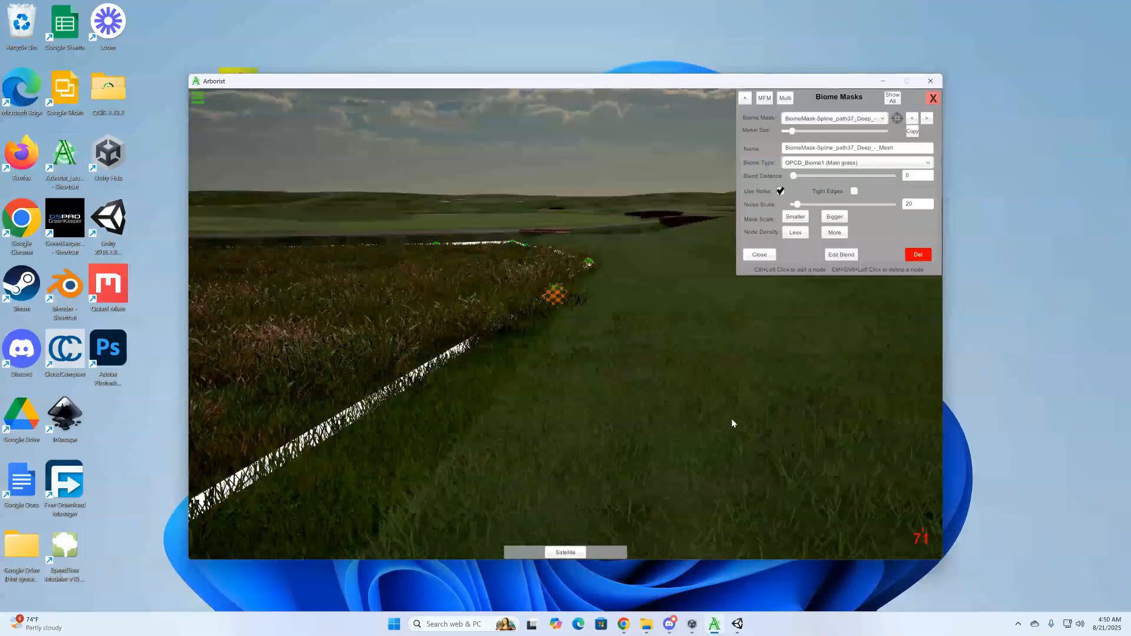
pyautogui.moveTo(548, 391); pyautogui.dragTo(527, 408, button='right')
pyautogui.press('e')
pyautogui.press('s')
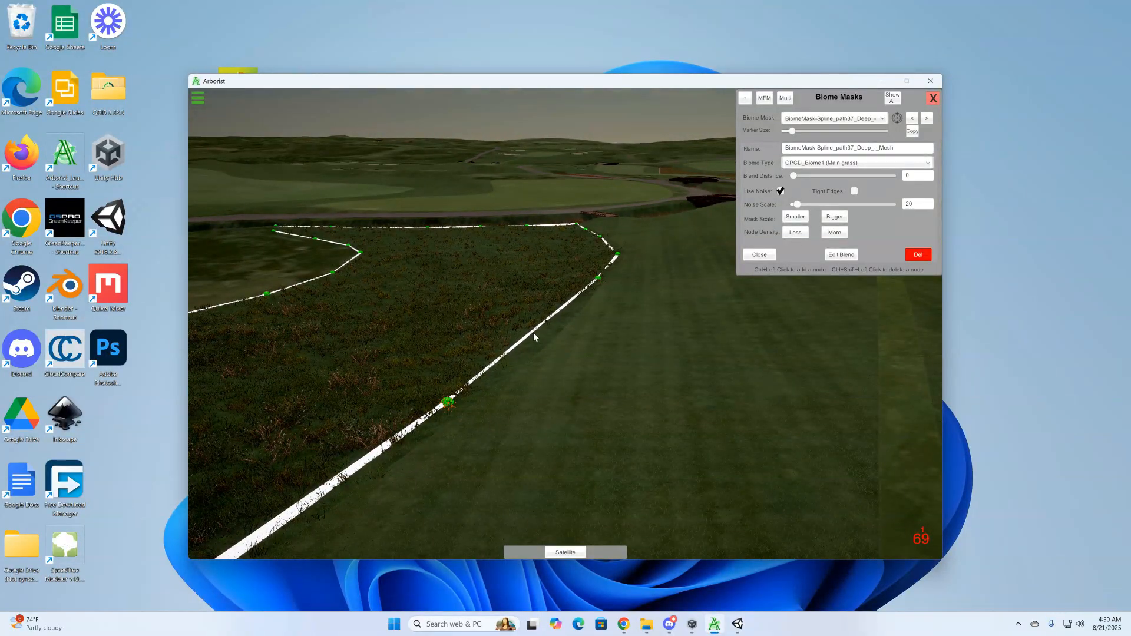
pyautogui.keyDown('ctrl'); pyautogui.click(543, 335); pyautogui.keyUp('ctrl')
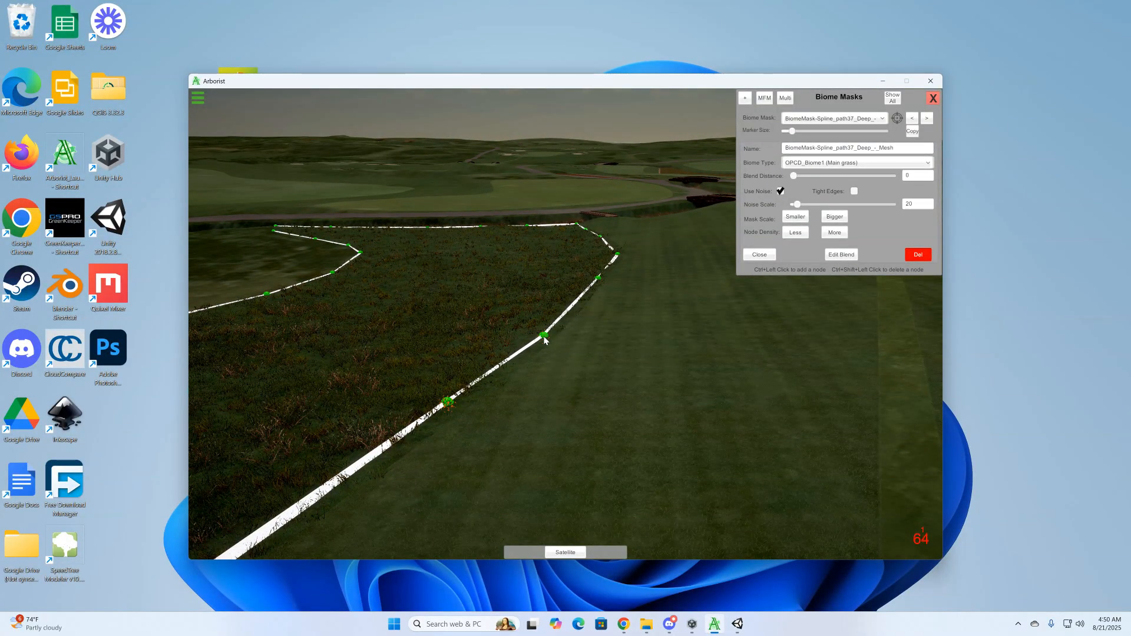
# Inspect the deep rough's fairway-side mask boundary and the grass inside it from different viewpoints
pyautogui.press('w')
pyautogui.moveTo(583, 363); pyautogui.dragTo(336, 365, button='right')
pyautogui.press('w')
pyautogui.rightClick(513, 377)
pyautogui.moveTo(690, 301); pyautogui.dragTo(458, 321, button='right')
pyautogui.moveTo(586, 298); pyautogui.dragTo(412, 227, button='right')
pyautogui.moveTo(689, 284); pyautogui.dragTo(612, 288, button='right')
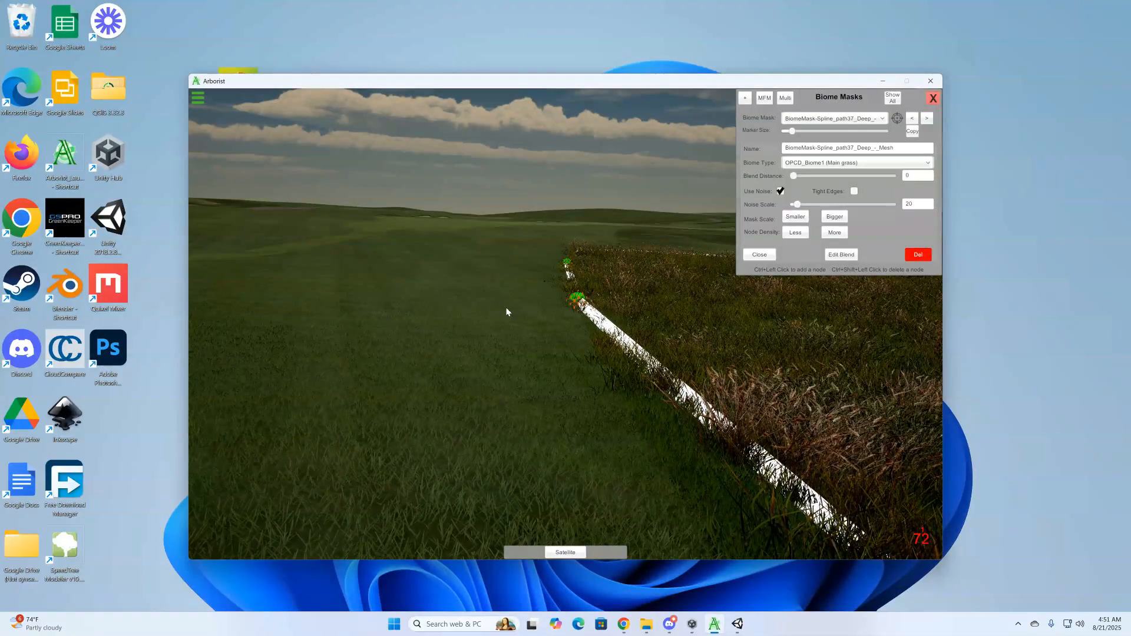
pyautogui.moveTo(507, 309); pyautogui.dragTo(657, 323, button='right')
pyautogui.moveTo(537, 330); pyautogui.dragTo(741, 341, button='right')
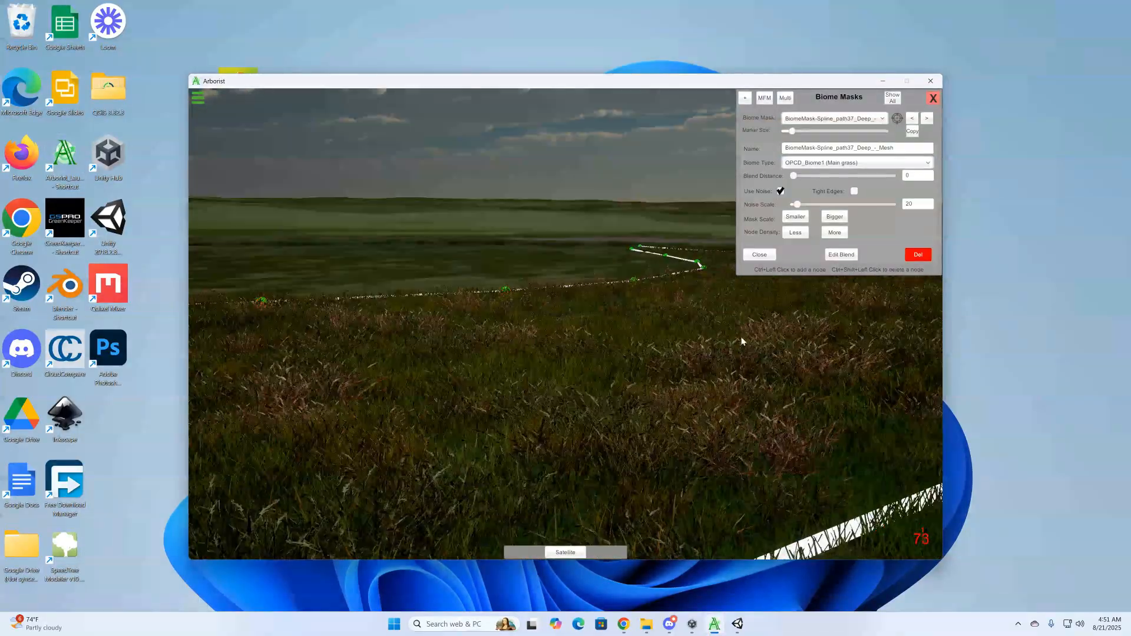
pyautogui.moveTo(641, 359); pyautogui.dragTo(732, 348, button='right')
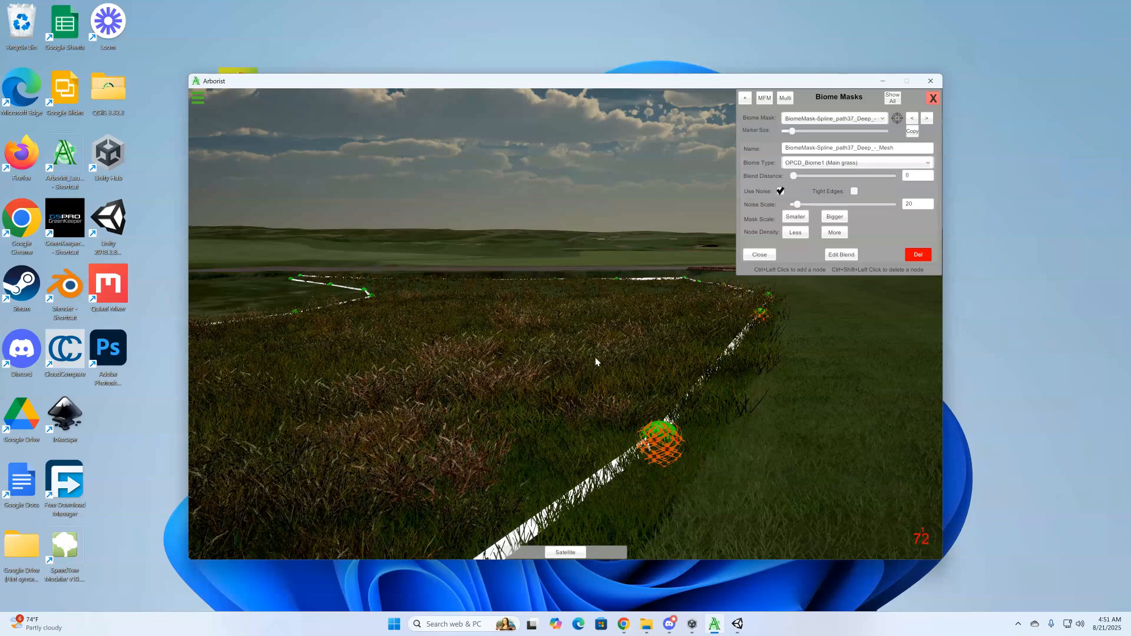
pyautogui.moveTo(597, 362)
pyautogui.mouseDown(button='right')
pyautogui.moveTo(664, 366)
pyautogui.moveTo(654, 352)
pyautogui.moveTo(542, 360)
pyautogui.mouseUp(button='right')
pyautogui.moveTo(665, 348); pyautogui.dragTo(492, 357, button='right')
pyautogui.moveTo(679, 330)
pyautogui.mouseDown(button='right')
pyautogui.moveTo(565, 351)
pyautogui.moveTo(631, 352)
pyautogui.moveTo(593, 383)
pyautogui.moveTo(489, 384)
pyautogui.moveTo(470, 341)
pyautogui.moveTo(539, 369)
pyautogui.moveTo(639, 356)
pyautogui.mouseUp(button='right')
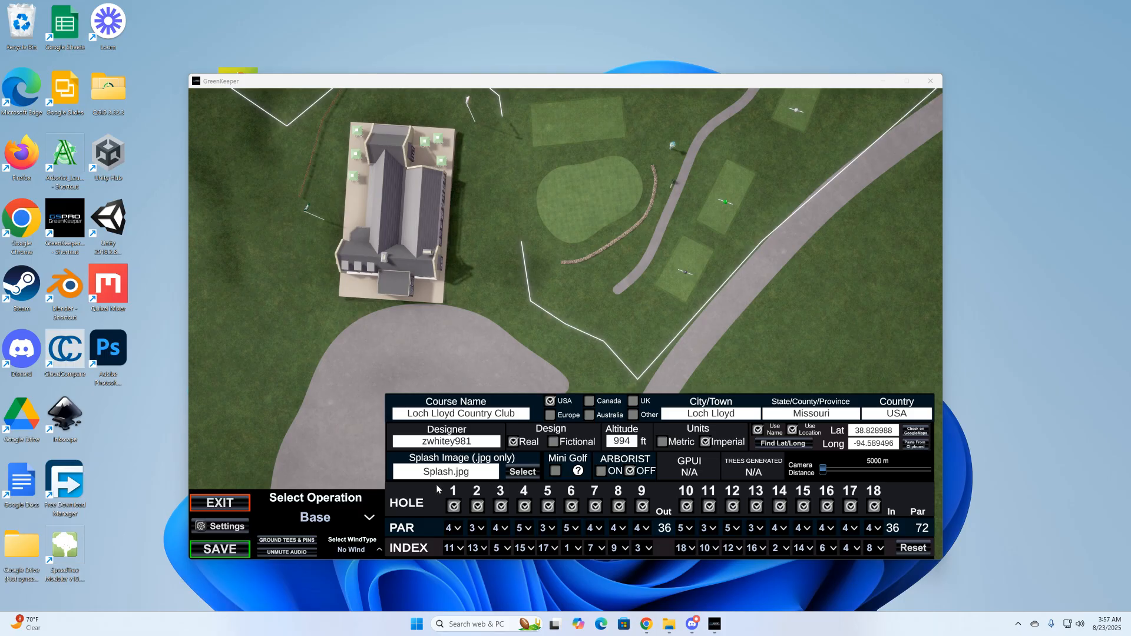
# Switch to GreenKeeper's OOB operation and move two out-of-bounds markers behind the southernmost house of the row, toward the road
pyautogui.click(369, 518)
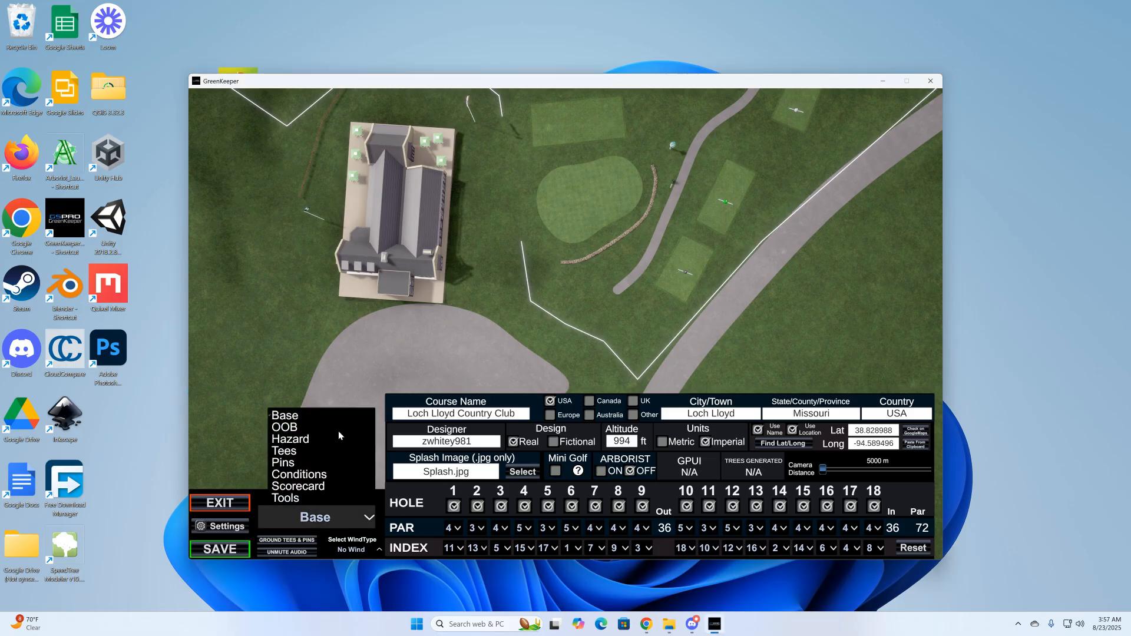
pyautogui.click(295, 428)
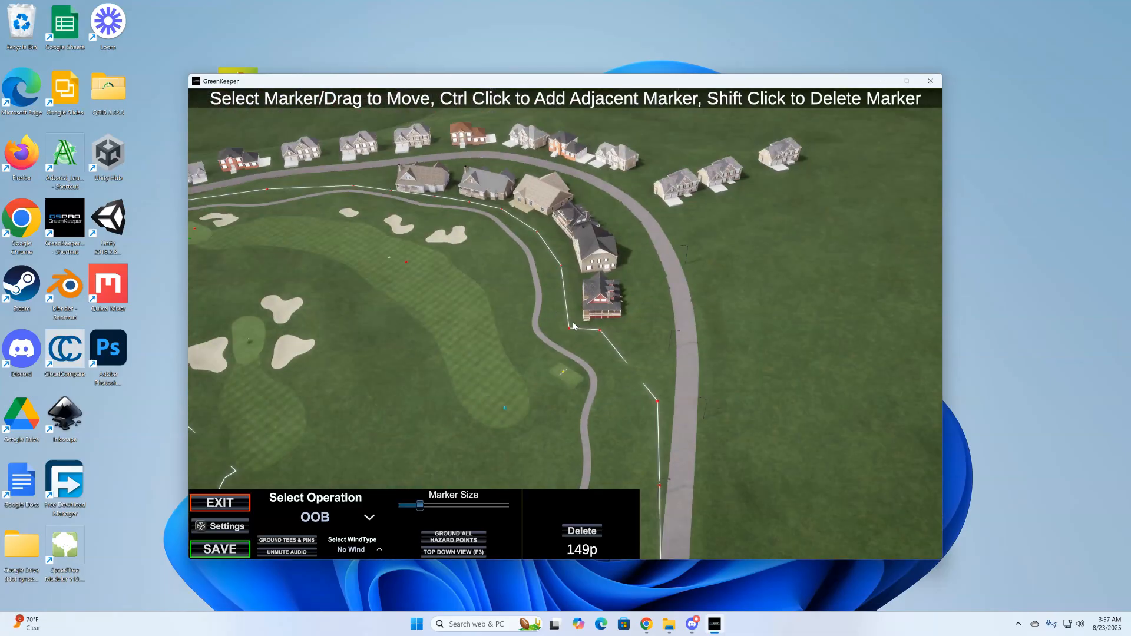
pyautogui.moveTo(635, 303); pyautogui.dragTo(609, 333, button='right')
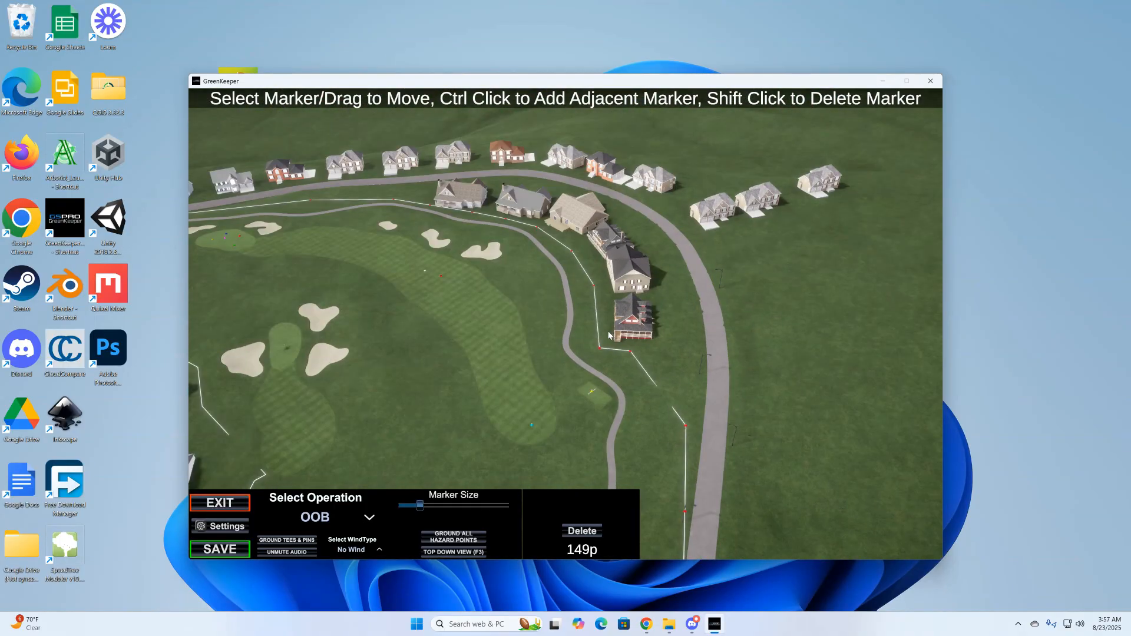
pyautogui.moveTo(508, 327); pyautogui.dragTo(588, 354, button='right')
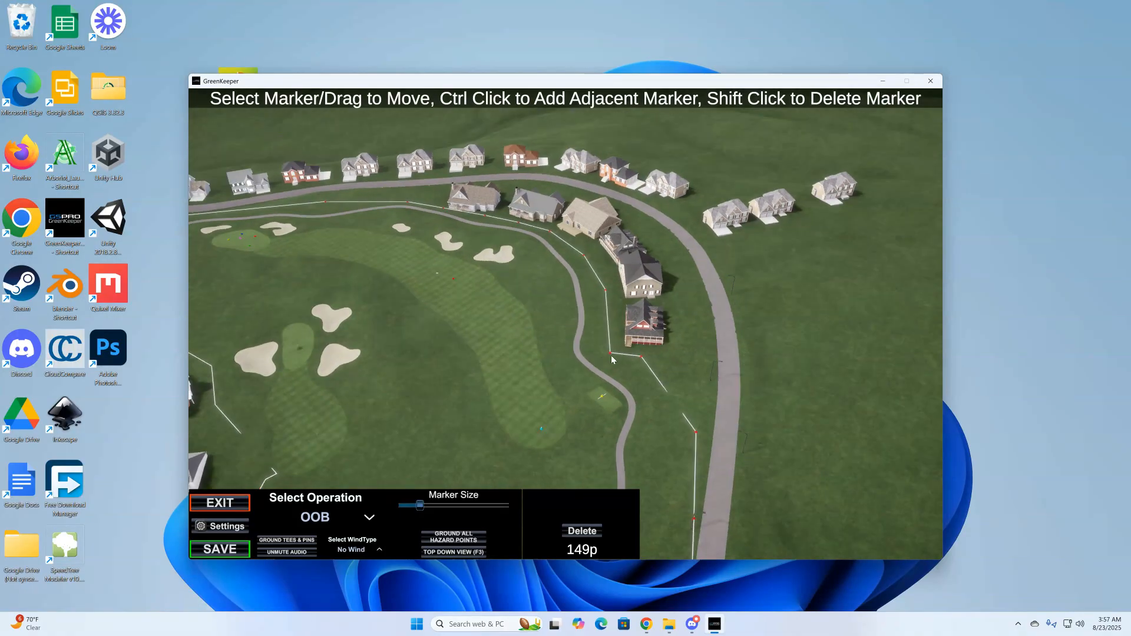
pyautogui.moveTo(653, 340); pyautogui.dragTo(616, 323, button='right')
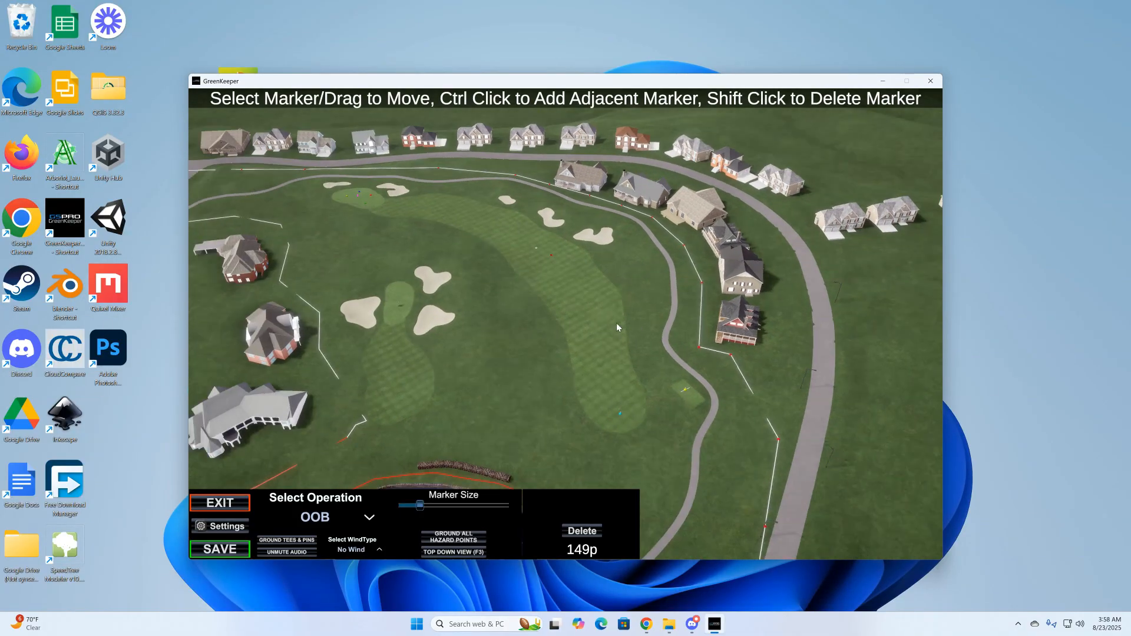
pyautogui.moveTo(699, 348); pyautogui.dragTo(795, 316)
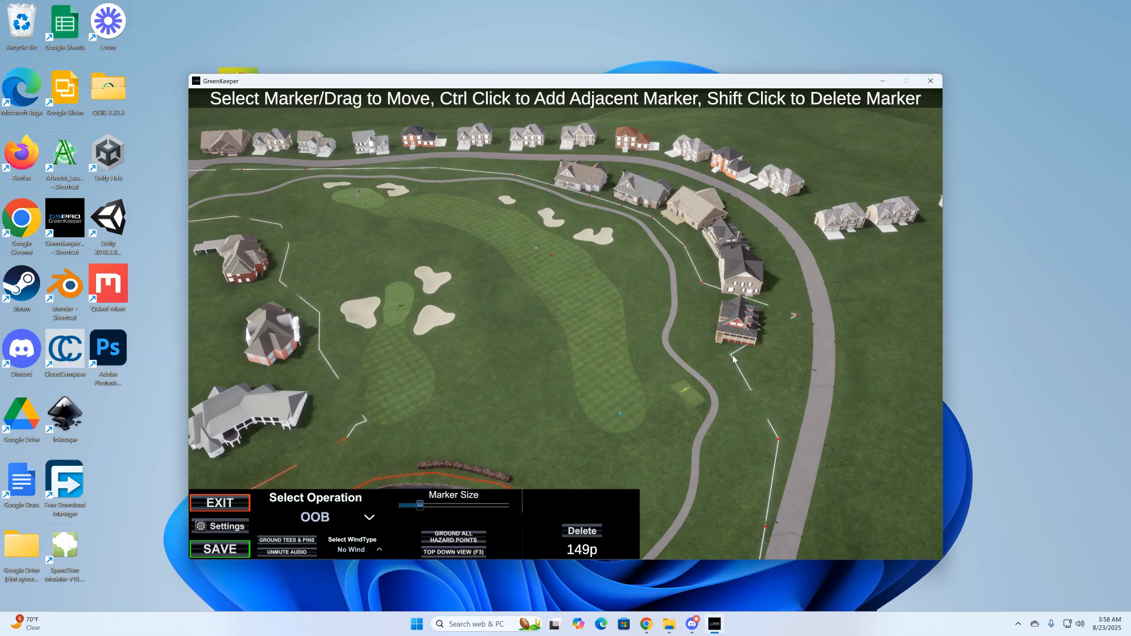
pyautogui.moveTo(779, 368); pyautogui.dragTo(798, 368)
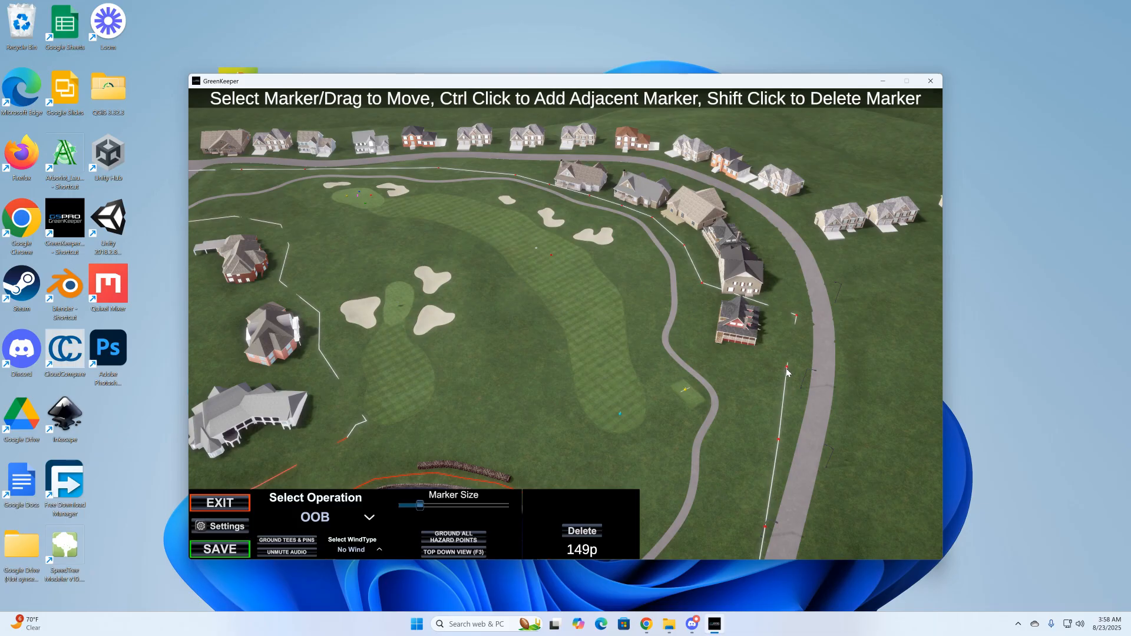
# Move two out-of-bounds markers in front of the southernmost house of the row so the boundary runs between it and the cart path
pyautogui.moveTo(787, 367); pyautogui.dragTo(760, 374)
pyautogui.moveTo(792, 320); pyautogui.dragTo(703, 346)
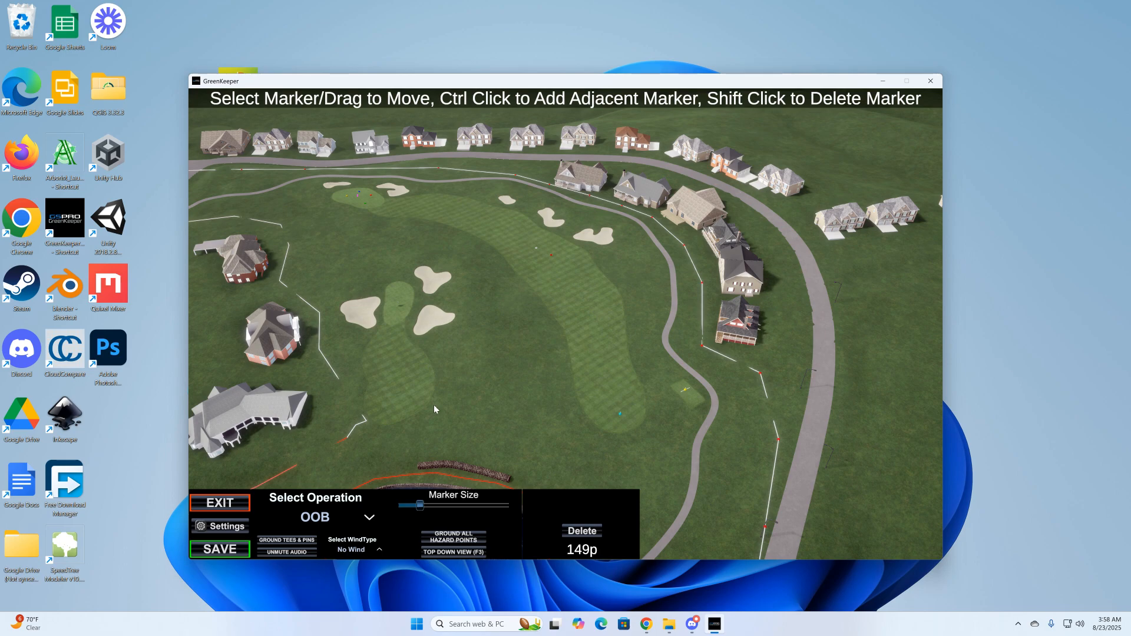
# Switch to the Hazard operation, select hazard 1 and examine its inner out-of-bounds boundary around the central houses
pyautogui.click(303, 522)
pyautogui.click(300, 440)
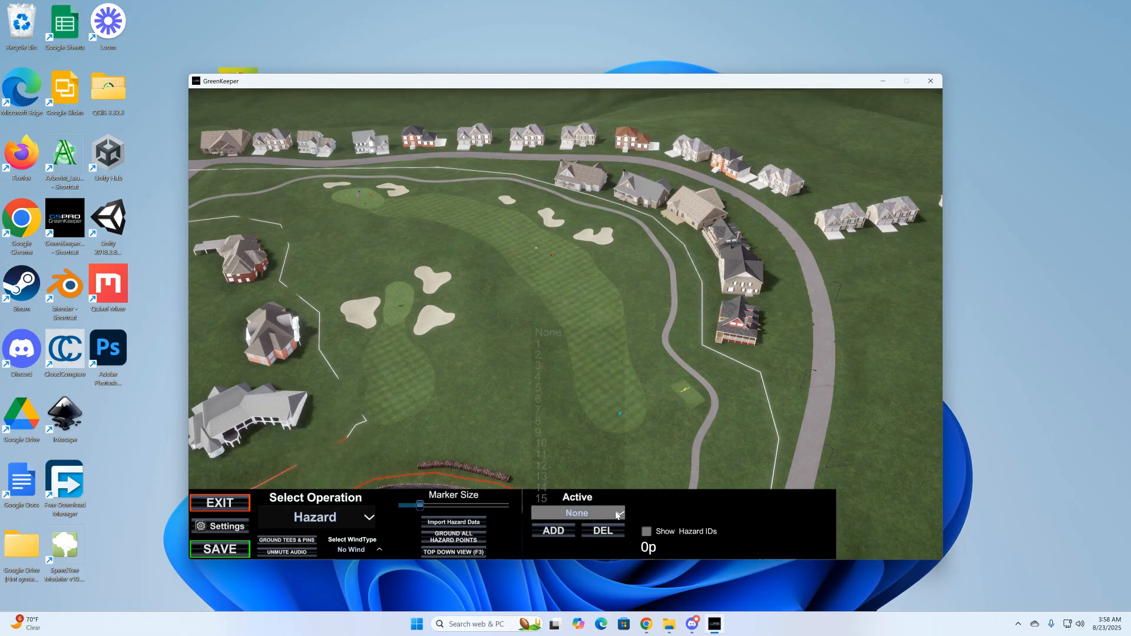
pyautogui.click(542, 516)
pyautogui.click(545, 346)
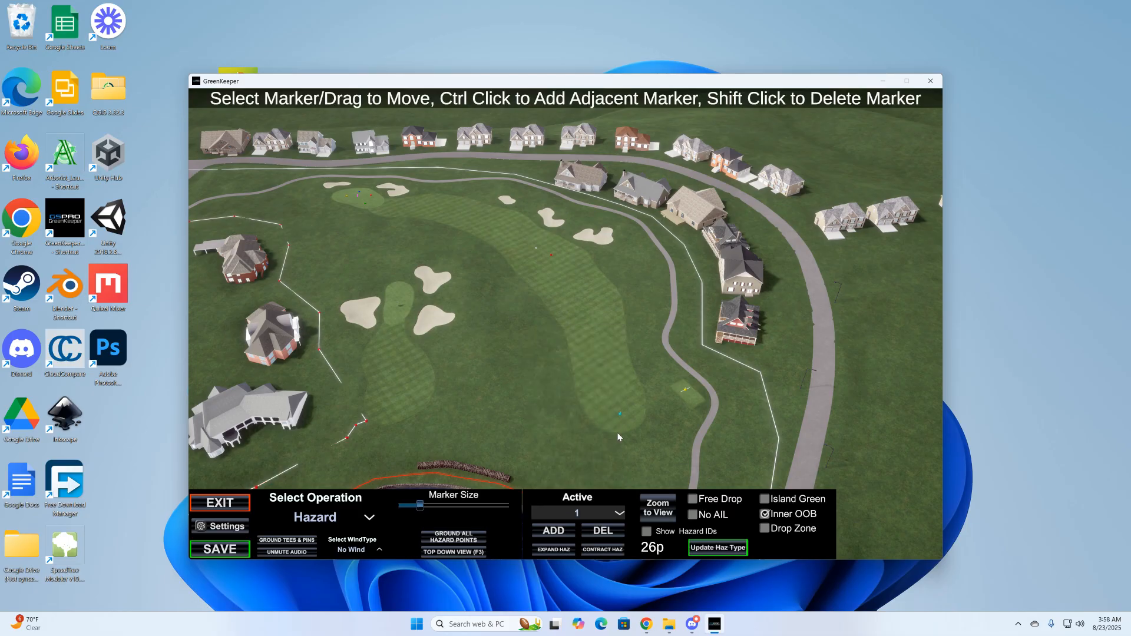
pyautogui.click(659, 508)
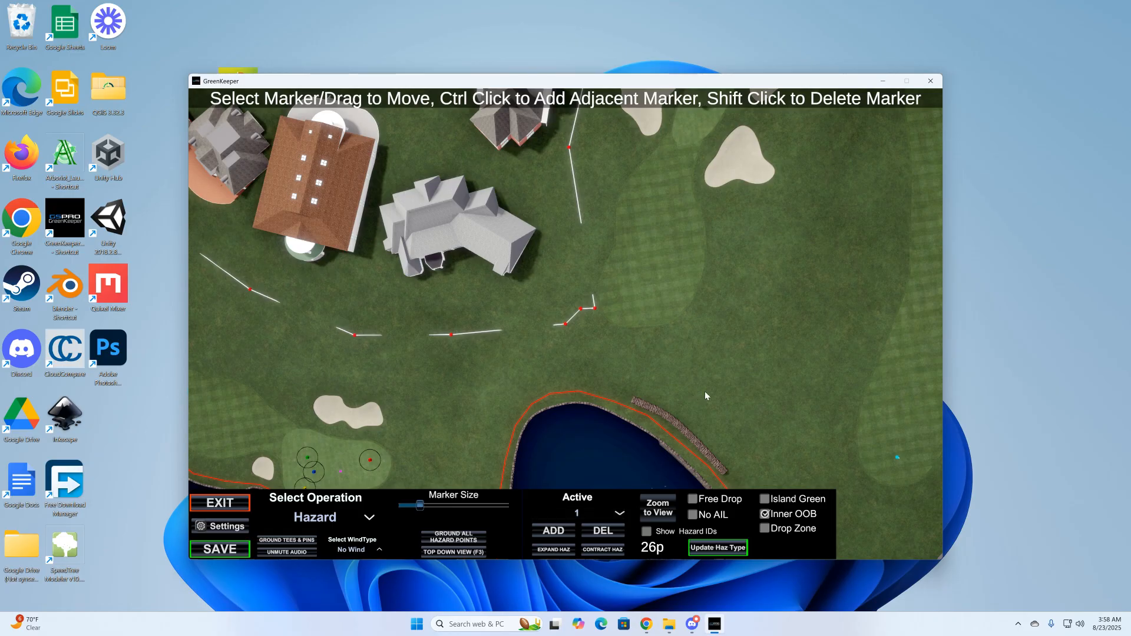
pyautogui.moveTo(651, 366); pyautogui.dragTo(629, 348, button='right')
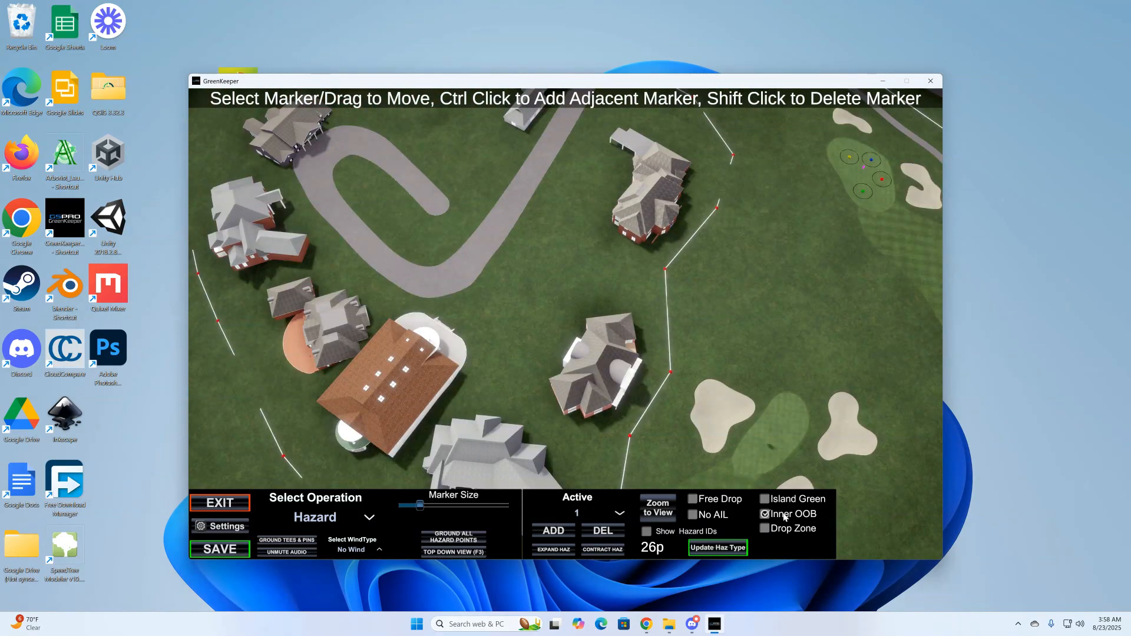
pyautogui.moveTo(730, 268)
pyautogui.mouseDown(button='right')
pyautogui.moveTo(684, 247)
pyautogui.moveTo(649, 260)
pyautogui.moveTo(633, 299)
pyautogui.moveTo(651, 315)
pyautogui.mouseUp(button='right')
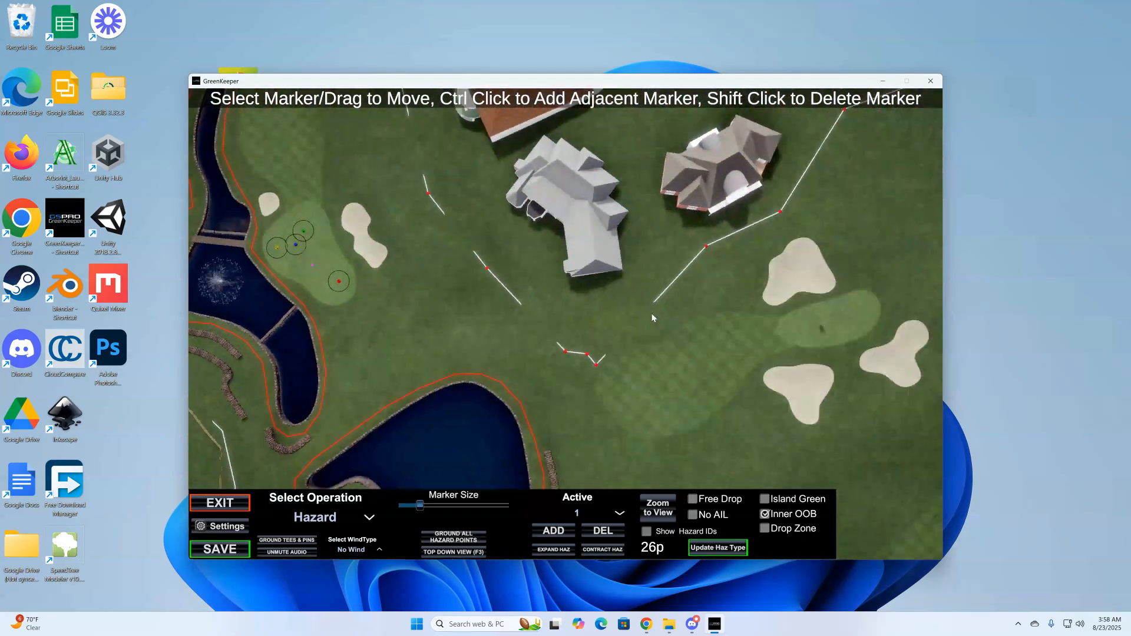
pyautogui.moveTo(574, 385)
pyautogui.mouseDown(button='right')
pyautogui.moveTo(407, 241)
pyautogui.moveTo(551, 289)
pyautogui.mouseUp(button='right')
# Select hazard 2 and move two of its markers past the end of the retaining wall closer to the pond's edge
pyautogui.click(619, 512)
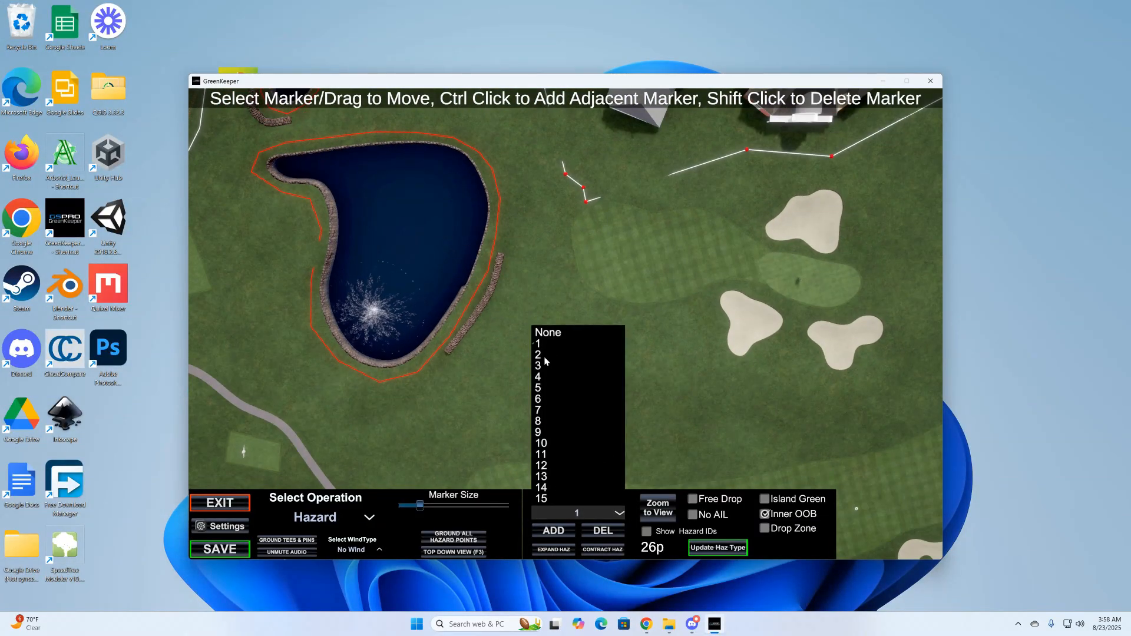
pyautogui.click(566, 355)
pyautogui.click(657, 513)
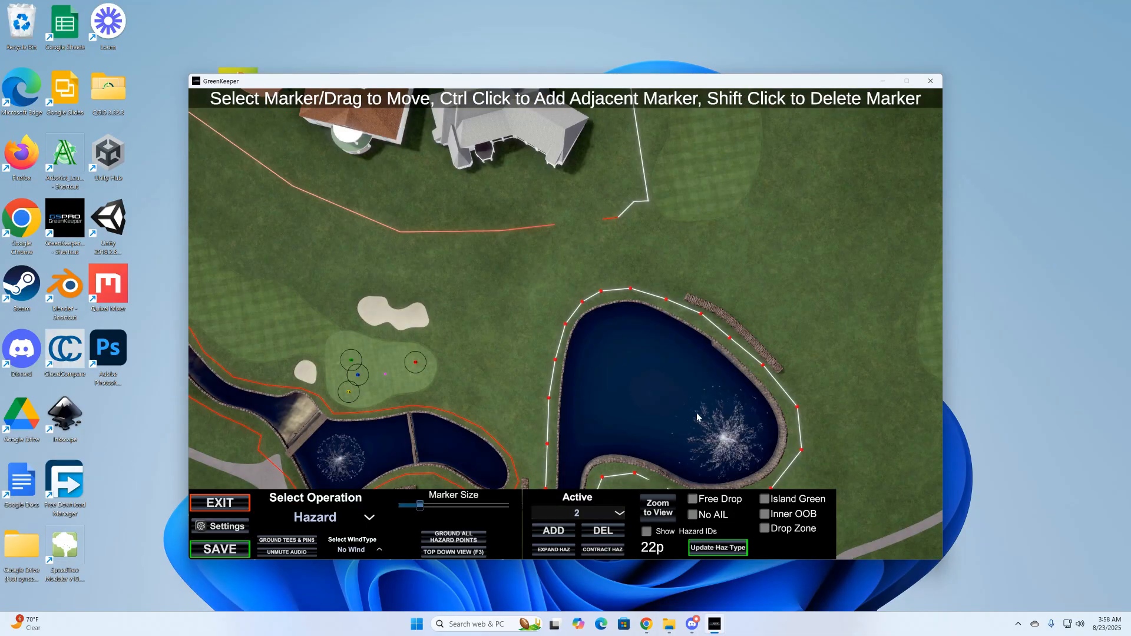
pyautogui.moveTo(702, 419); pyautogui.dragTo(708, 424, button='right')
pyautogui.moveTo(649, 393); pyautogui.dragTo(625, 296, button='right')
pyautogui.press('w')
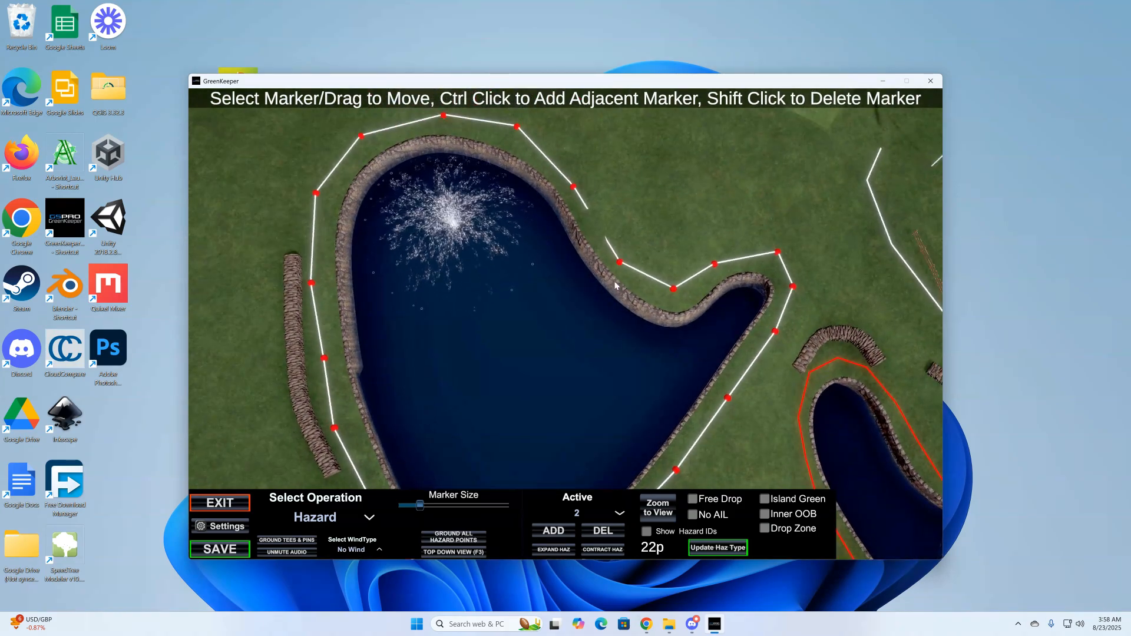
pyautogui.press('w')
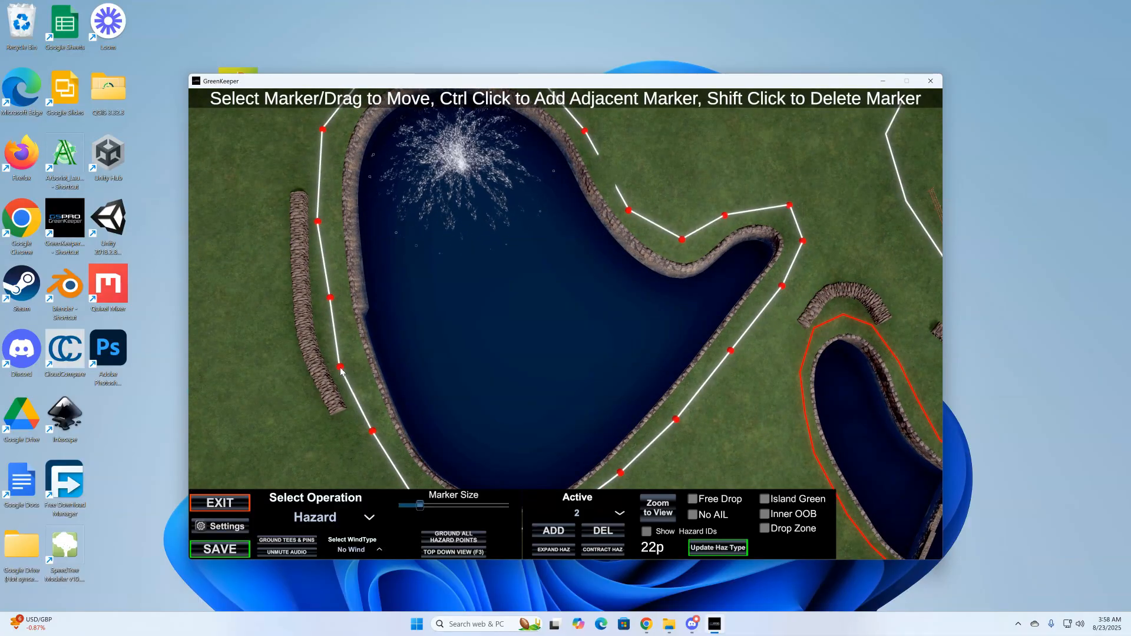
pyautogui.moveTo(341, 369); pyautogui.dragTo(372, 372)
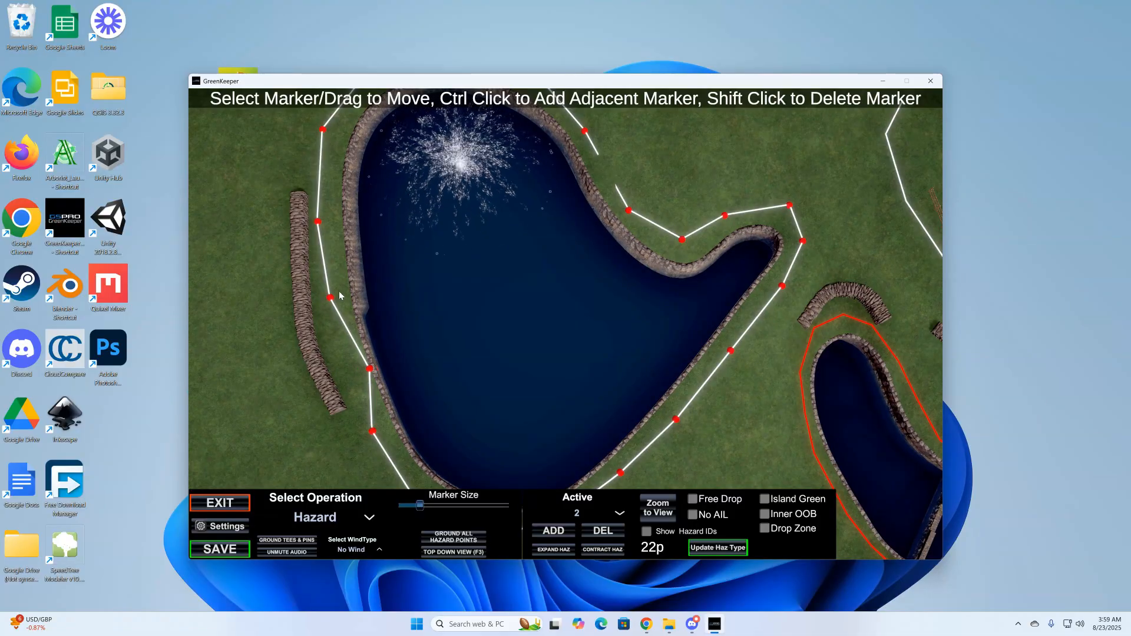
pyautogui.click(352, 378)
pyautogui.moveTo(351, 380); pyautogui.dragTo(347, 380)
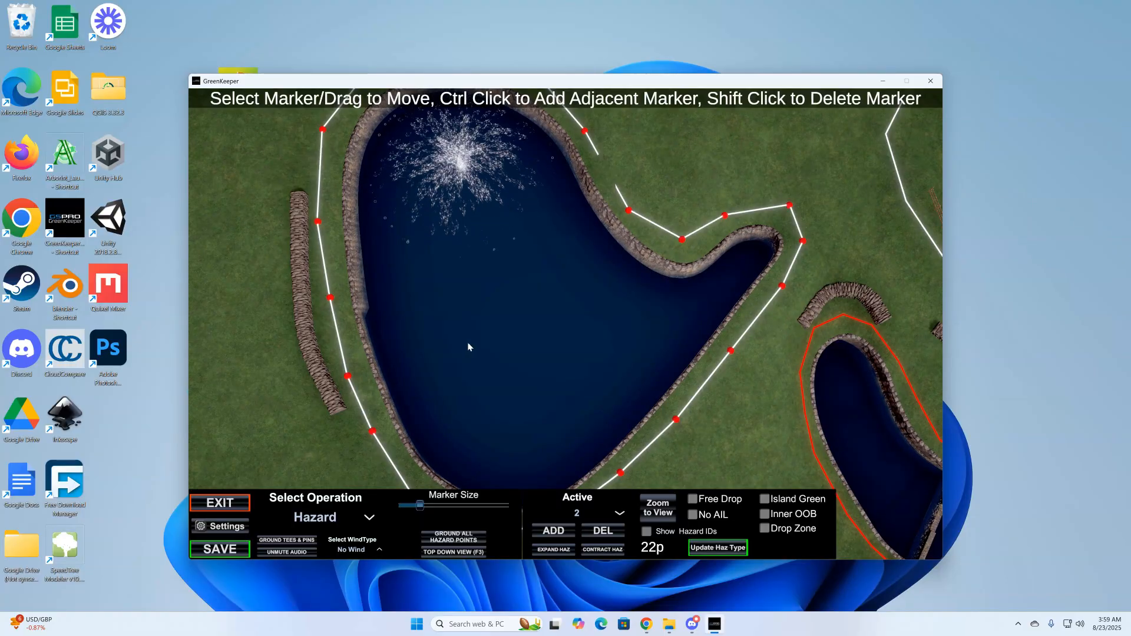
pyautogui.moveTo(374, 432); pyautogui.dragTo(397, 432)
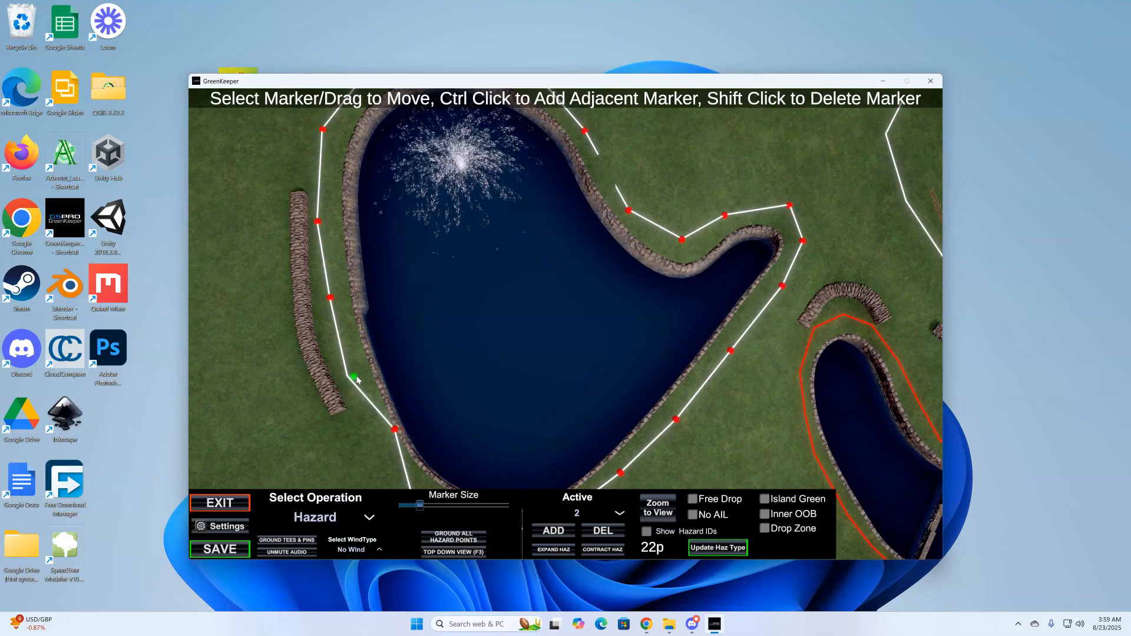
pyautogui.moveTo(347, 376); pyautogui.dragTo(374, 375)
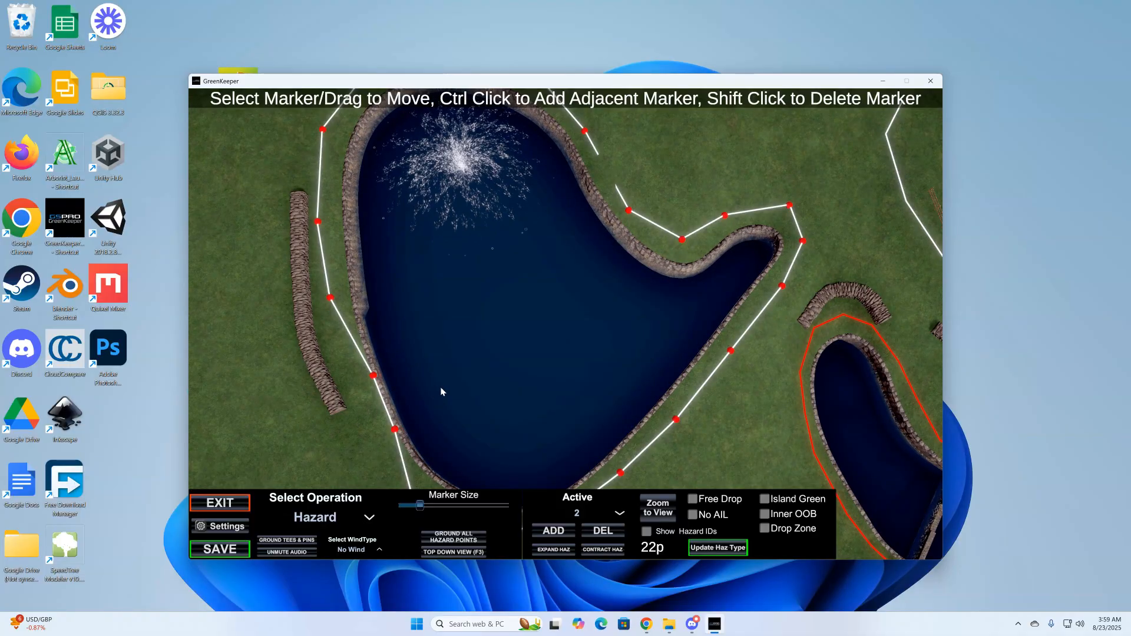
# Move another hazard 2 marker closer to the pond's edge, at the end opposite the fountain
pyautogui.moveTo(703, 320); pyautogui.dragTo(895, 359, button='right')
pyautogui.press('F3')
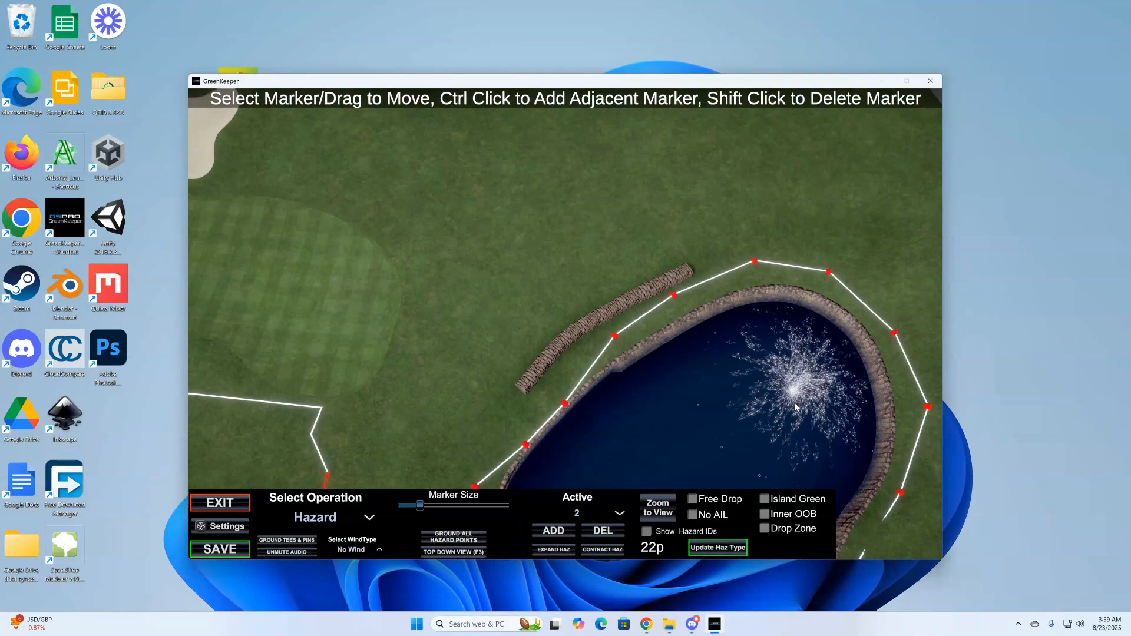
pyautogui.moveTo(798, 345); pyautogui.dragTo(756, 314, button='right')
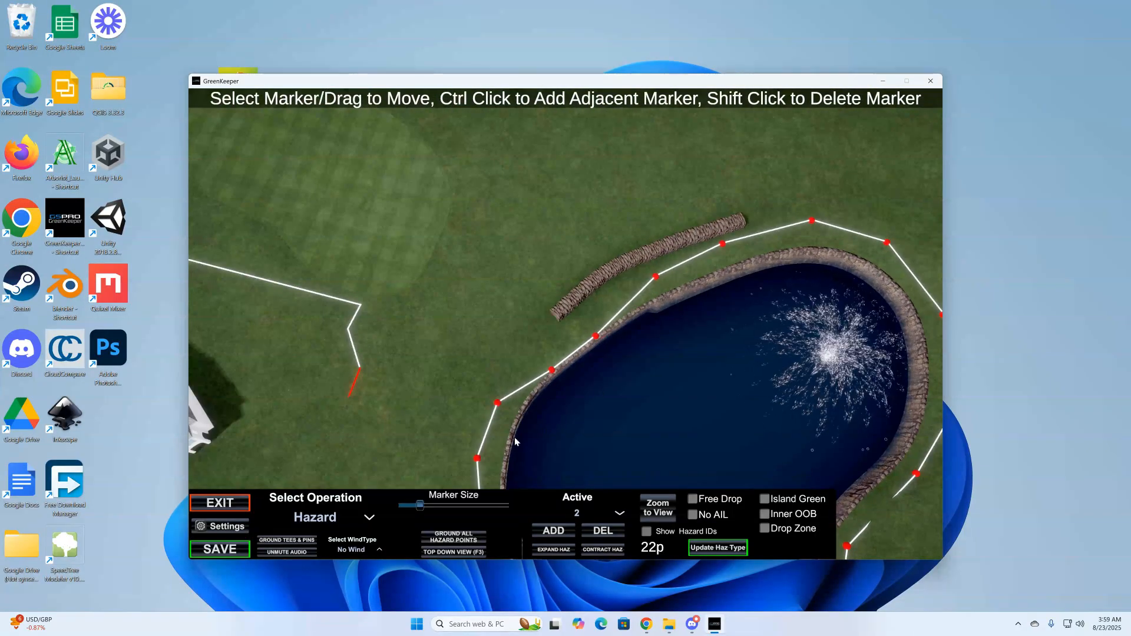
pyautogui.moveTo(508, 450); pyautogui.dragTo(497, 439, button='right')
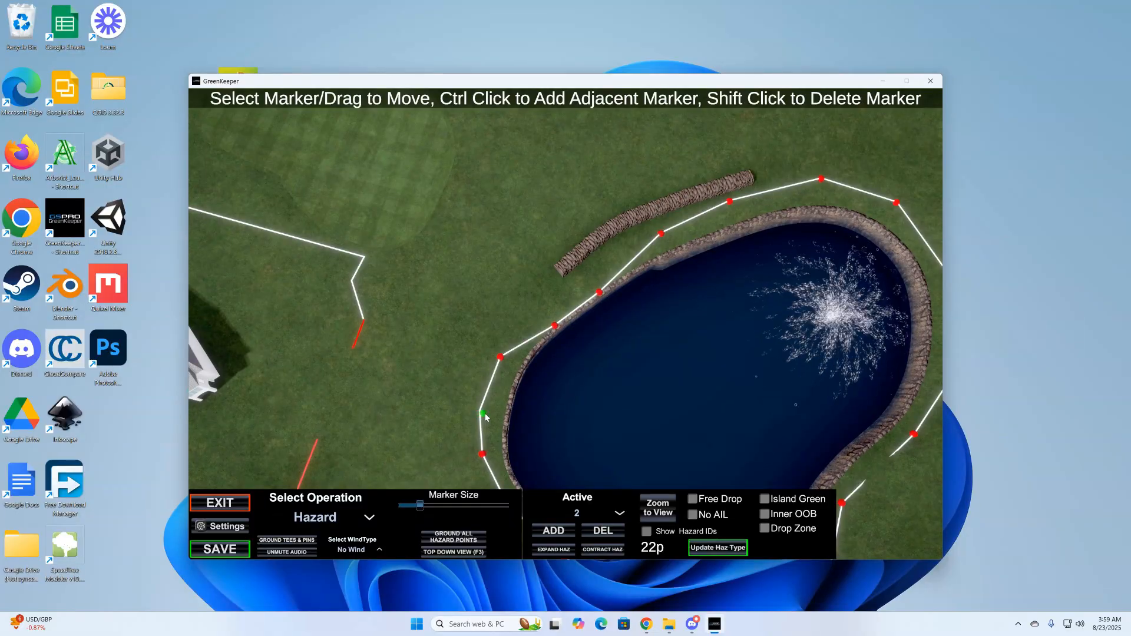
pyautogui.moveTo(480, 417); pyautogui.dragTo(496, 419)
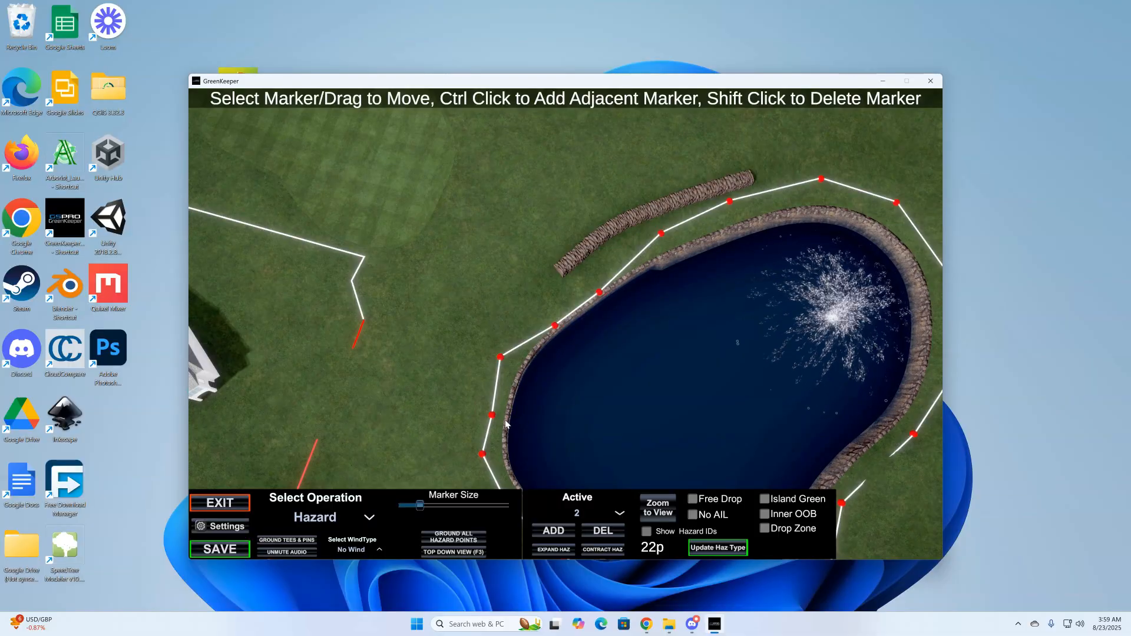
# Switch to the Tees operation, select hole 1 and view the hole from its black tee
pyautogui.click(368, 523)
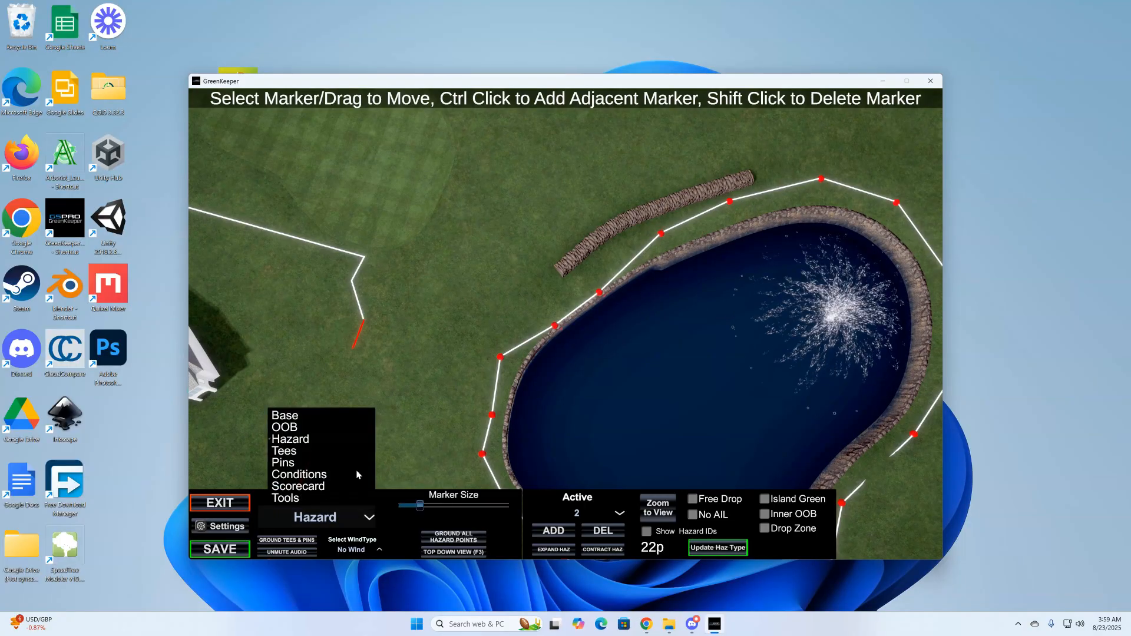
pyautogui.click(285, 451)
pyautogui.click(586, 514)
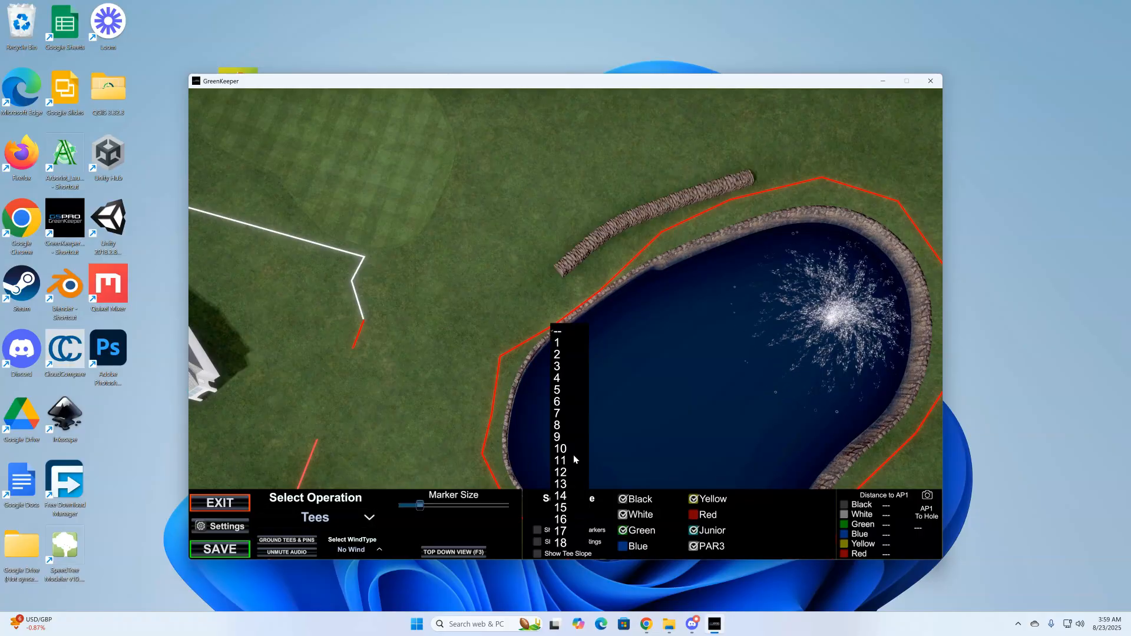
pyautogui.click(562, 340)
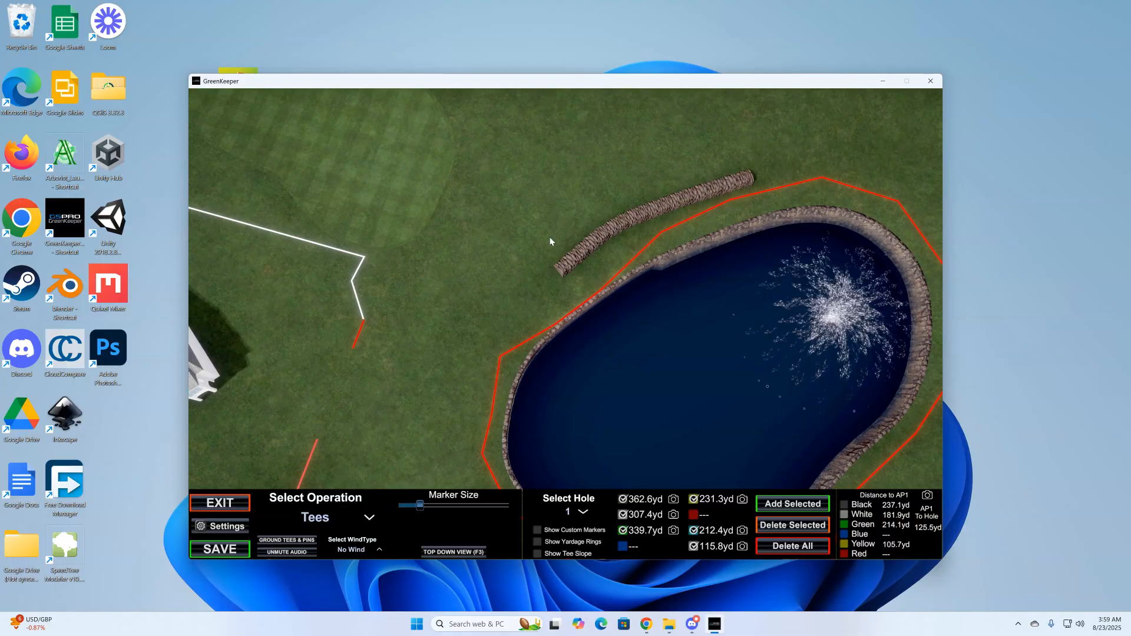
pyautogui.click(674, 500)
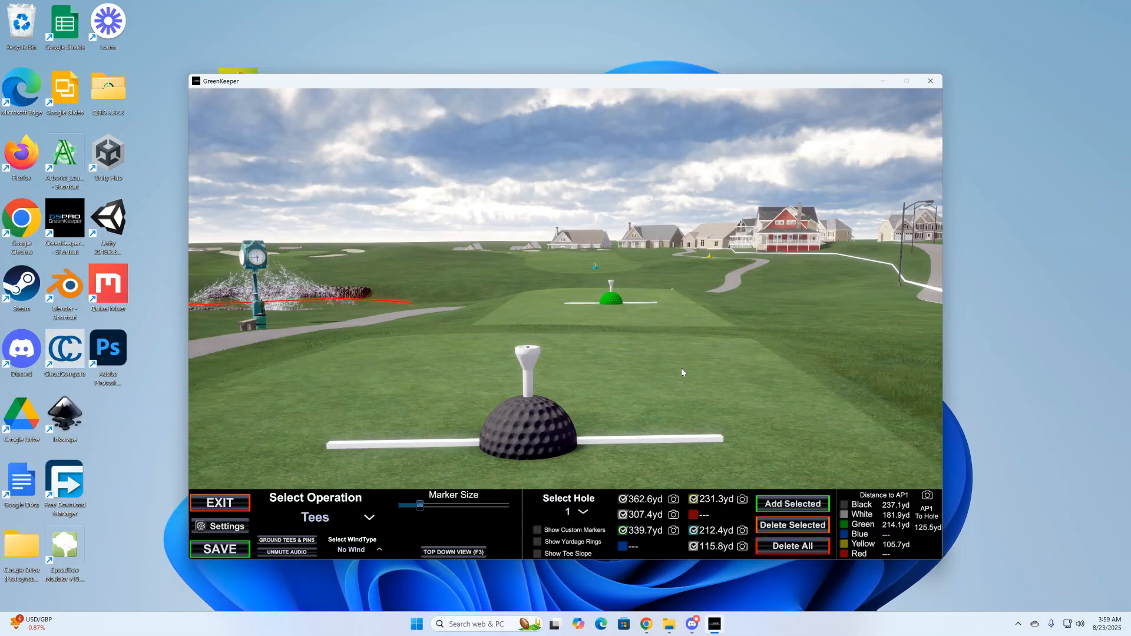
# Move hole 1's green tee marker slightly forward on its tee box, to about 338.5 yd
pyautogui.moveTo(681, 363); pyautogui.dragTo(680, 377, button='right')
pyautogui.press('F3')
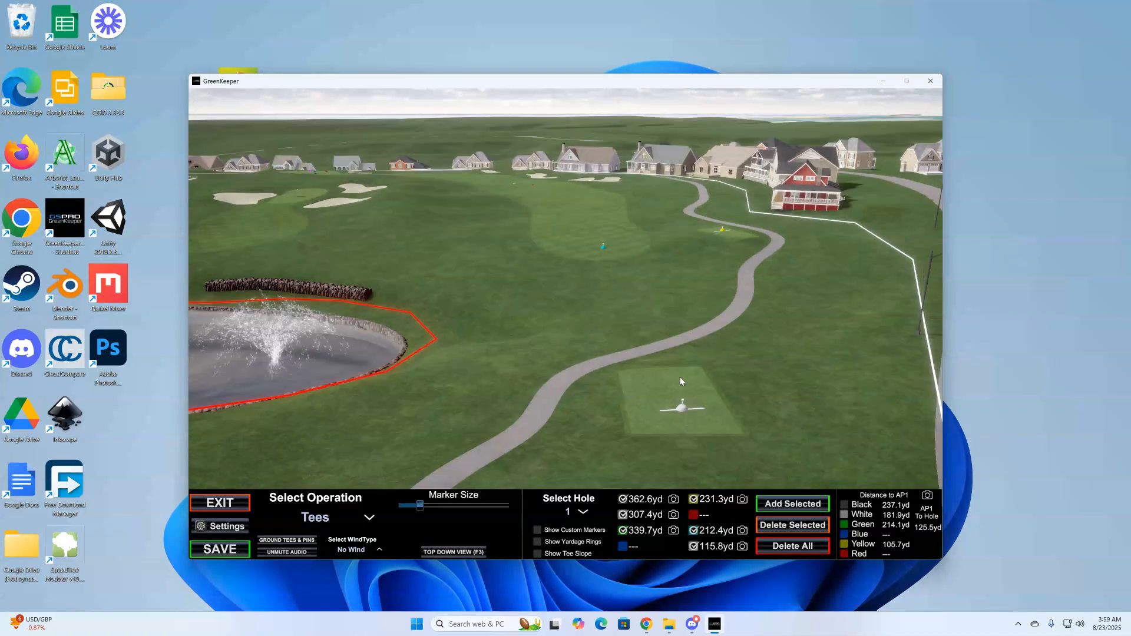
pyautogui.press('d')
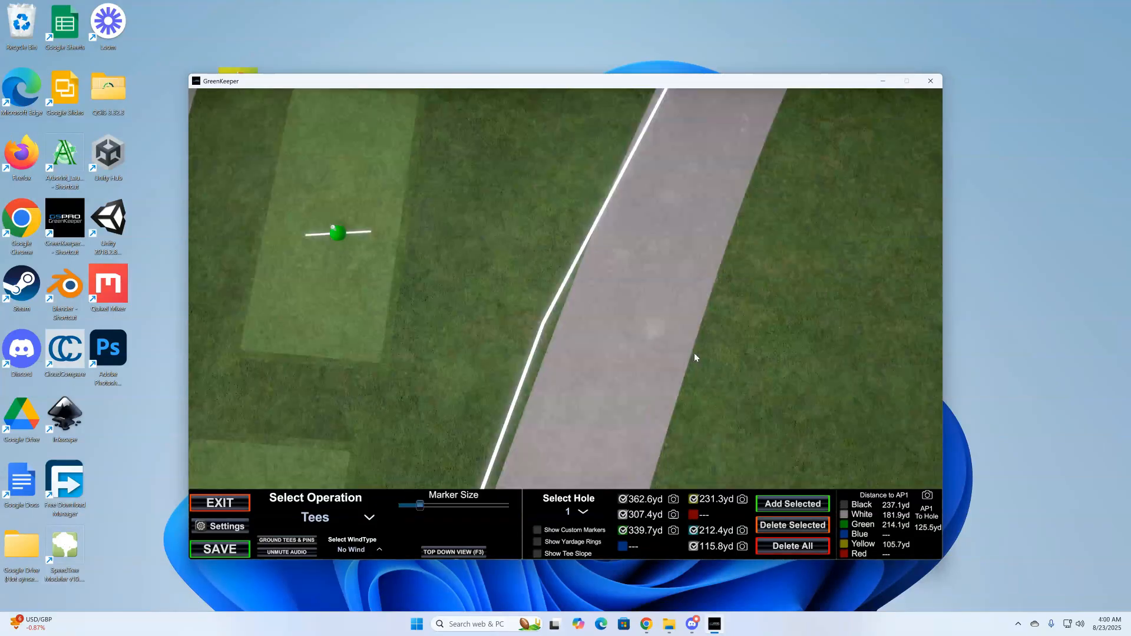
pyautogui.scroll(-10, 604, 337)
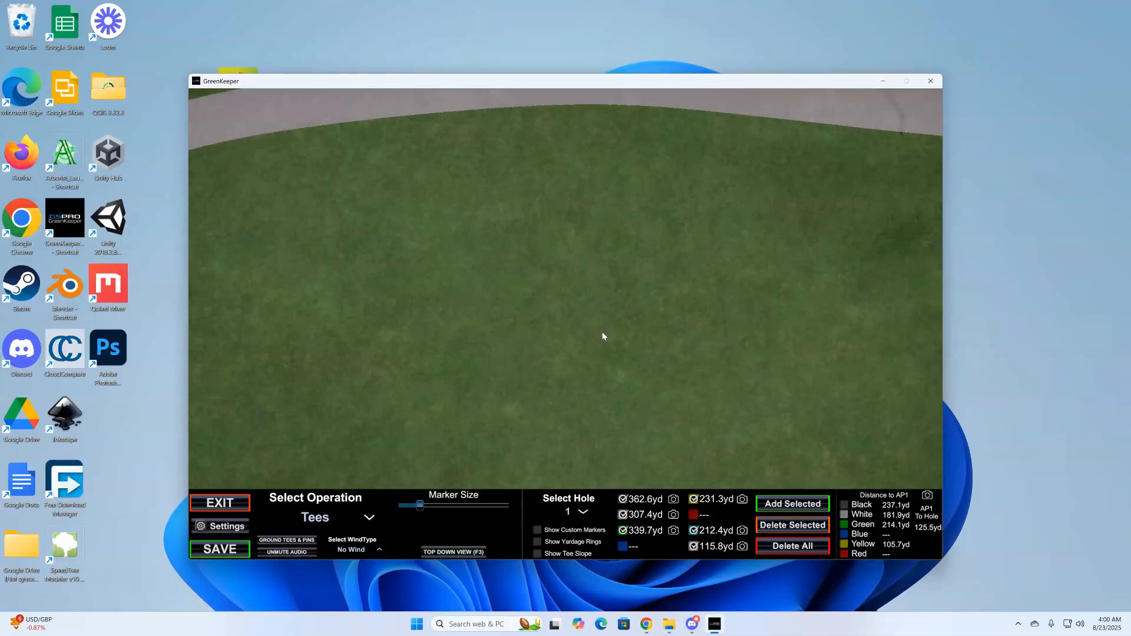
pyautogui.press('w')
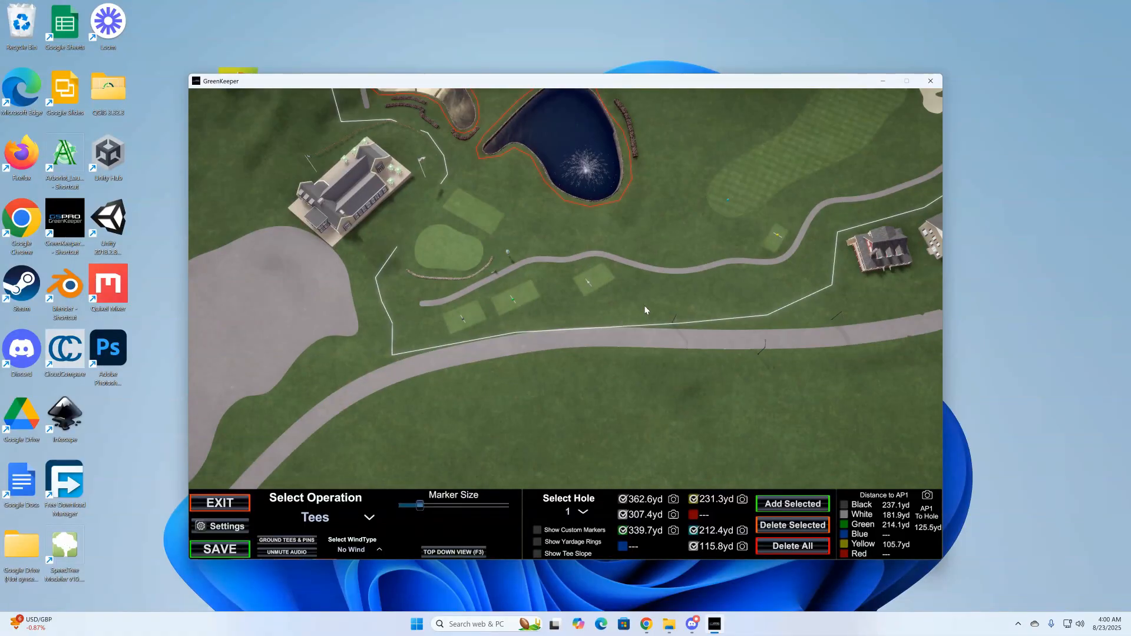
pyautogui.moveTo(645, 306); pyautogui.dragTo(619, 317, button='right')
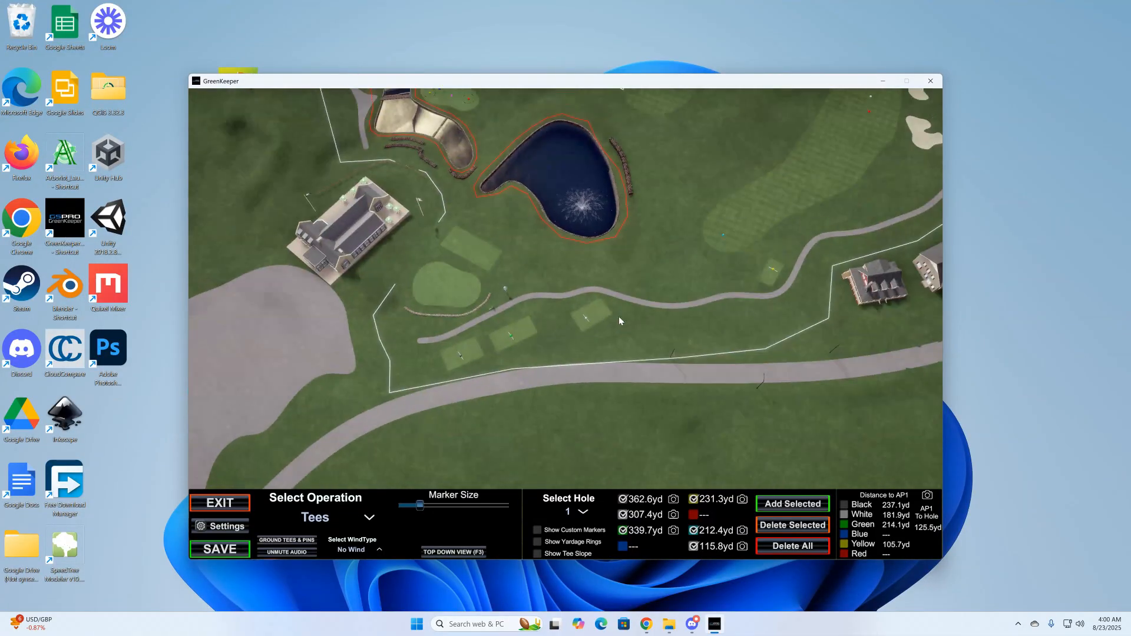
pyautogui.moveTo(511, 334)
pyautogui.mouseDown()
pyautogui.moveTo(522, 331)
pyautogui.moveTo(504, 338)
pyautogui.moveTo(513, 334)
pyautogui.mouseUp()
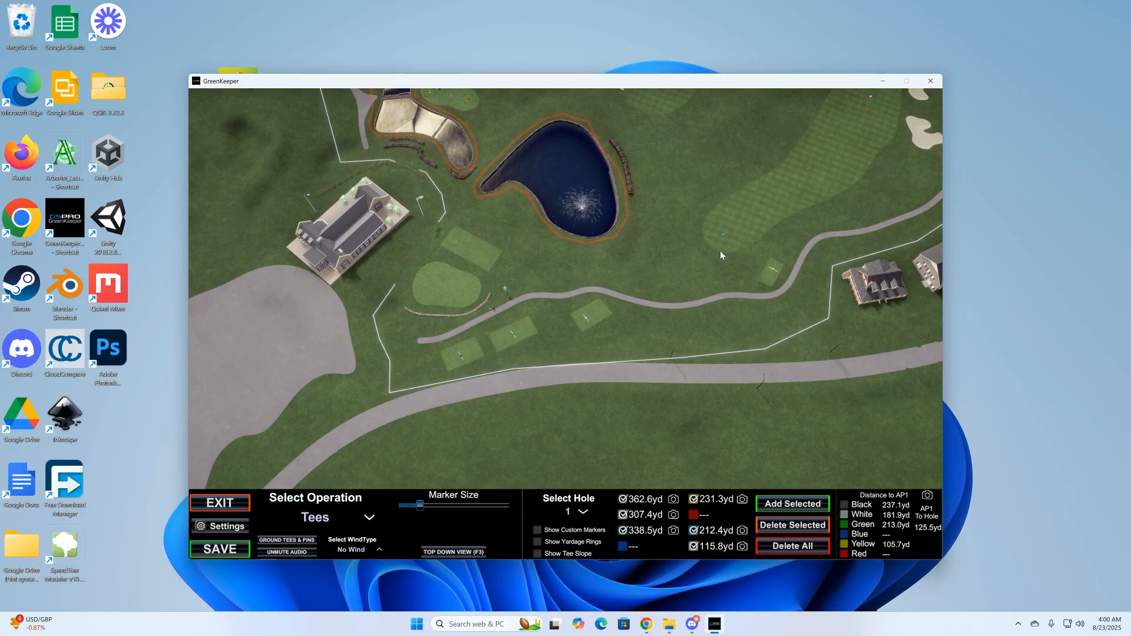
# Move hole 1's aim point on the fairway back toward the tees, to about 129.3 yd from the hole
pyautogui.moveTo(720, 250); pyautogui.dragTo(759, 231, button='right')
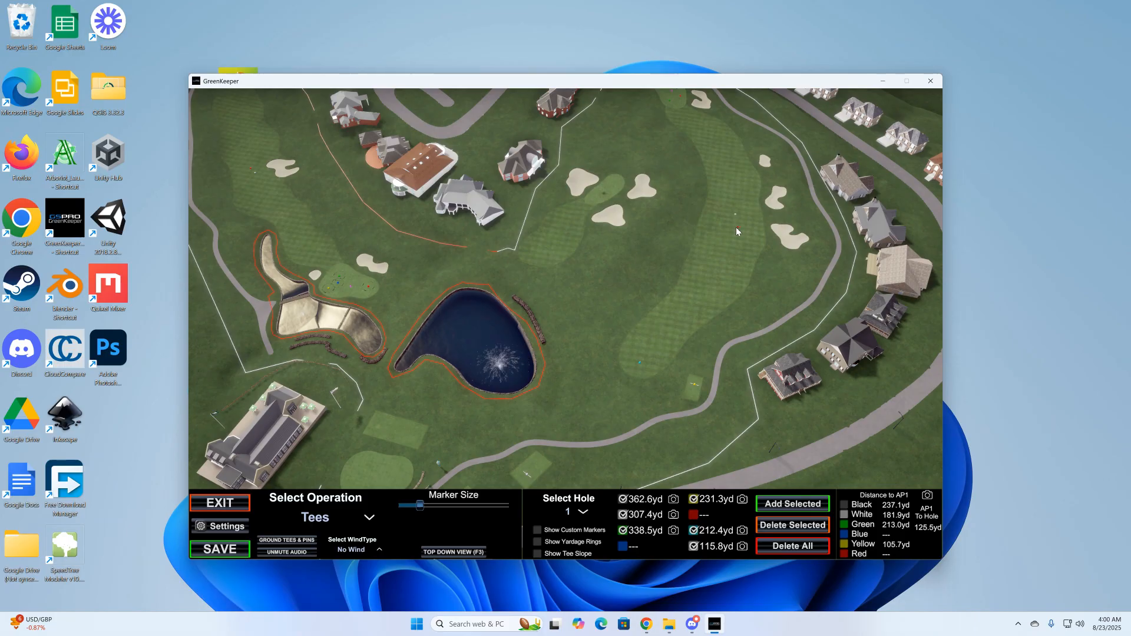
pyautogui.moveTo(735, 230)
pyautogui.mouseDown()
pyautogui.moveTo(716, 225)
pyautogui.moveTo(745, 218)
pyautogui.moveTo(733, 235)
pyautogui.mouseUp()
pyautogui.moveTo(763, 231); pyautogui.dragTo(747, 194, button='right')
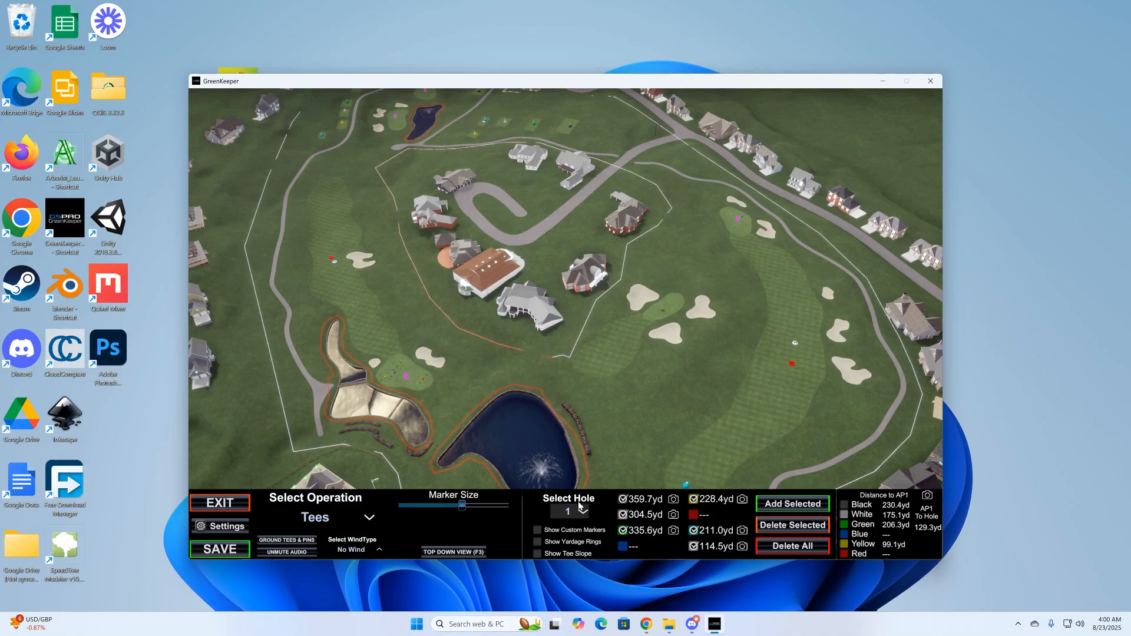
# Switch to the Pins operation, zoom in on hole 1's green and check its slopes at stimp 13
pyautogui.click(362, 522)
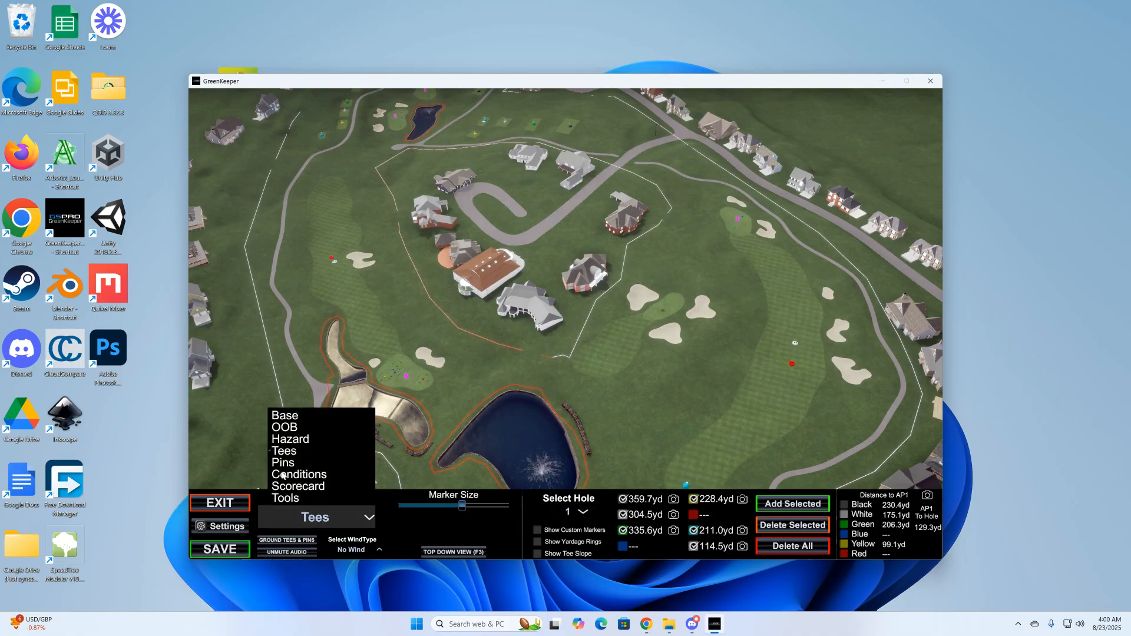
pyautogui.click(284, 463)
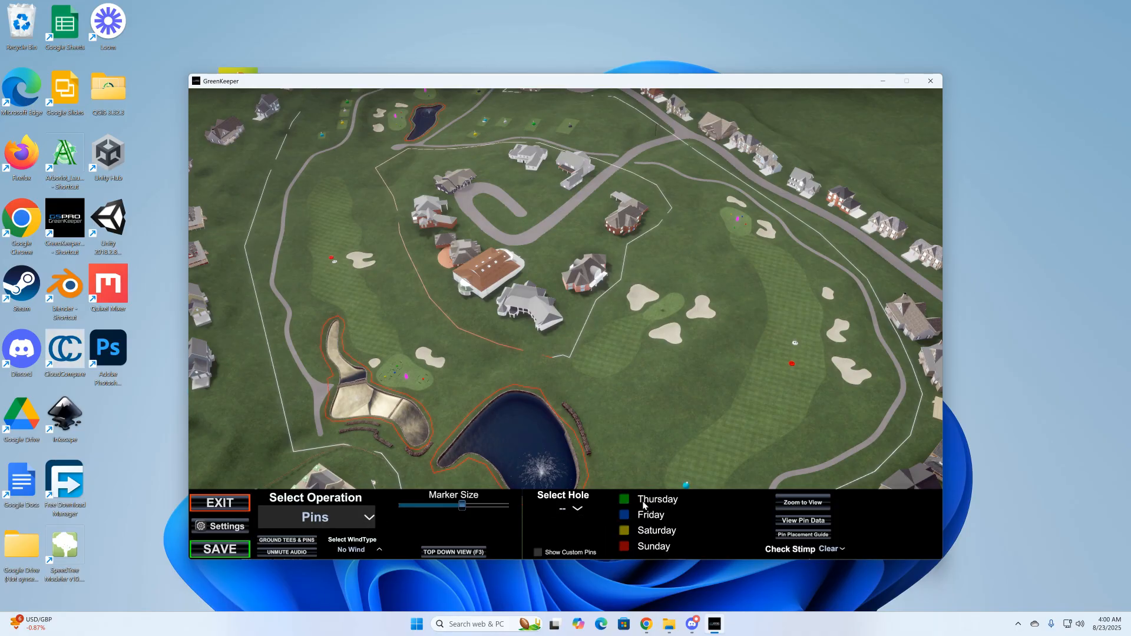
pyautogui.click(577, 512)
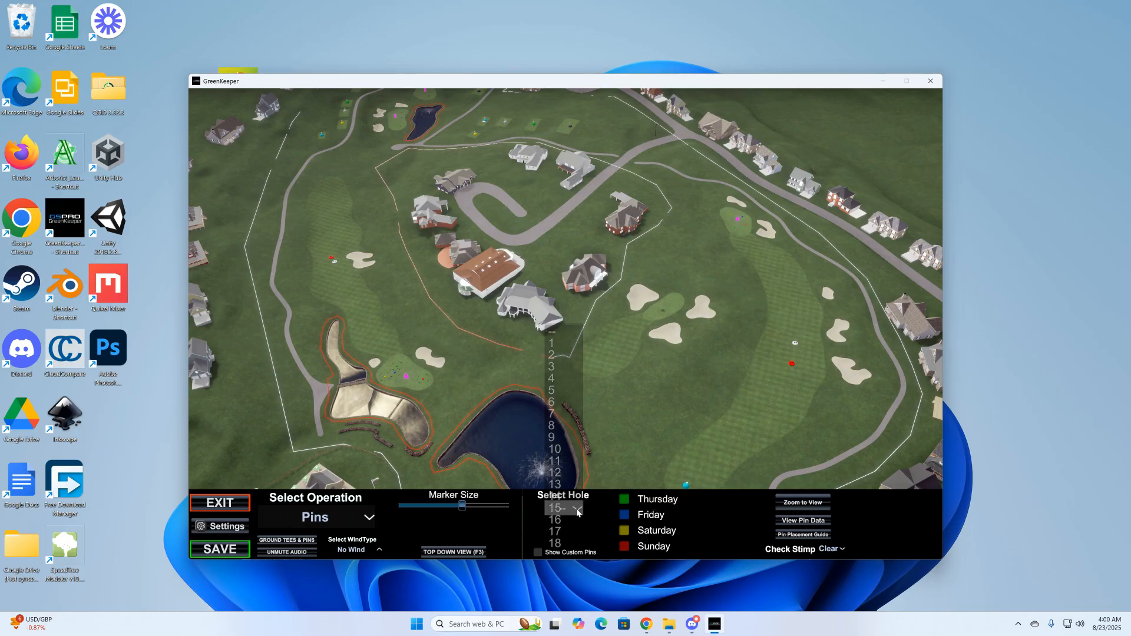
pyautogui.click(551, 343)
pyautogui.click(786, 502)
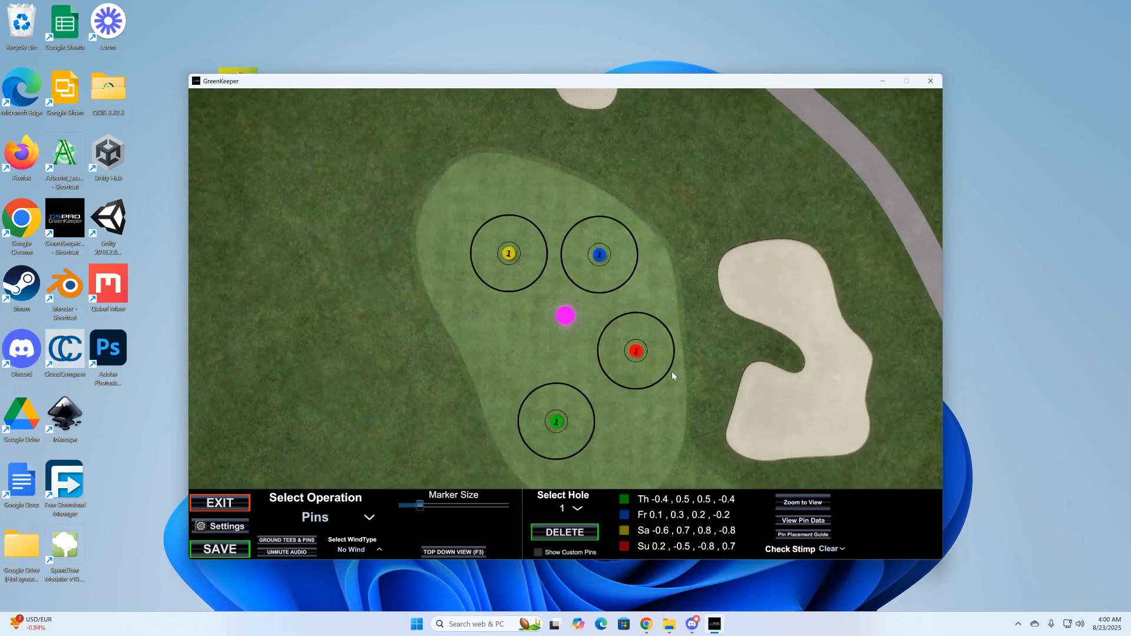
pyautogui.click(790, 553)
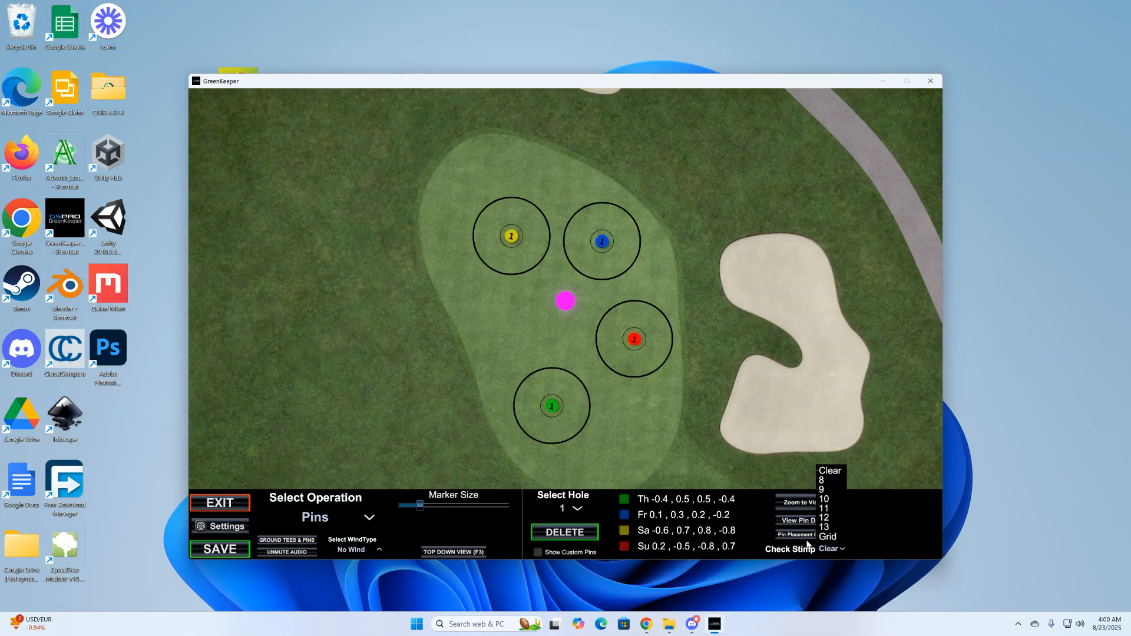
pyautogui.click(825, 527)
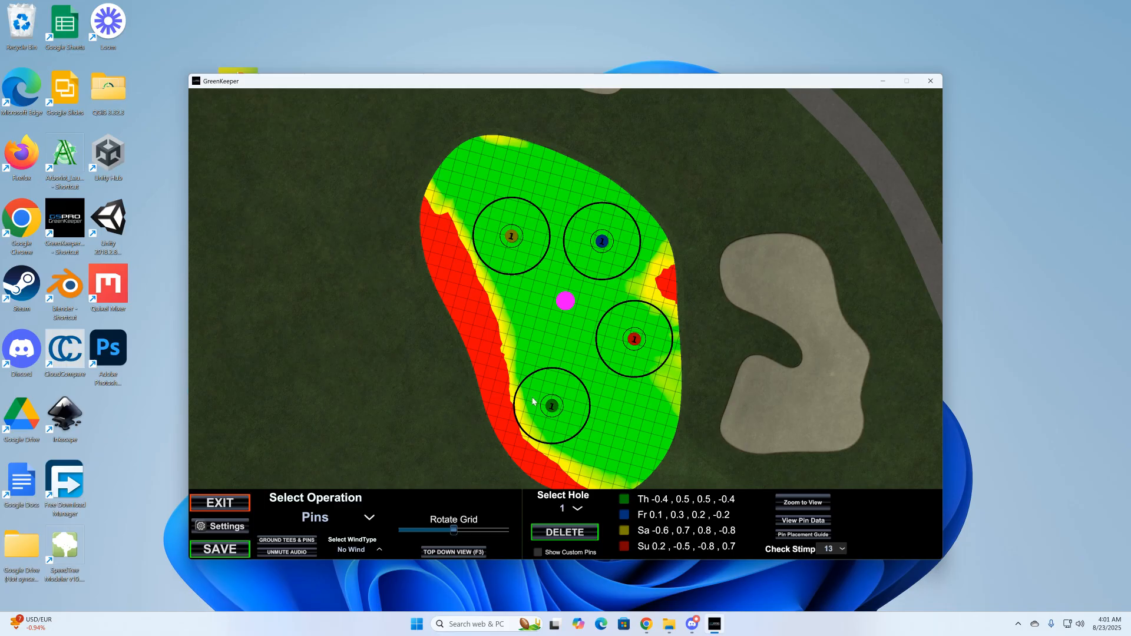
# Move hole 1's green Thursday pin to the flat area level with the red Sunday pin, and clear the stimp overlay
pyautogui.moveTo(552, 410); pyautogui.dragTo(509, 344)
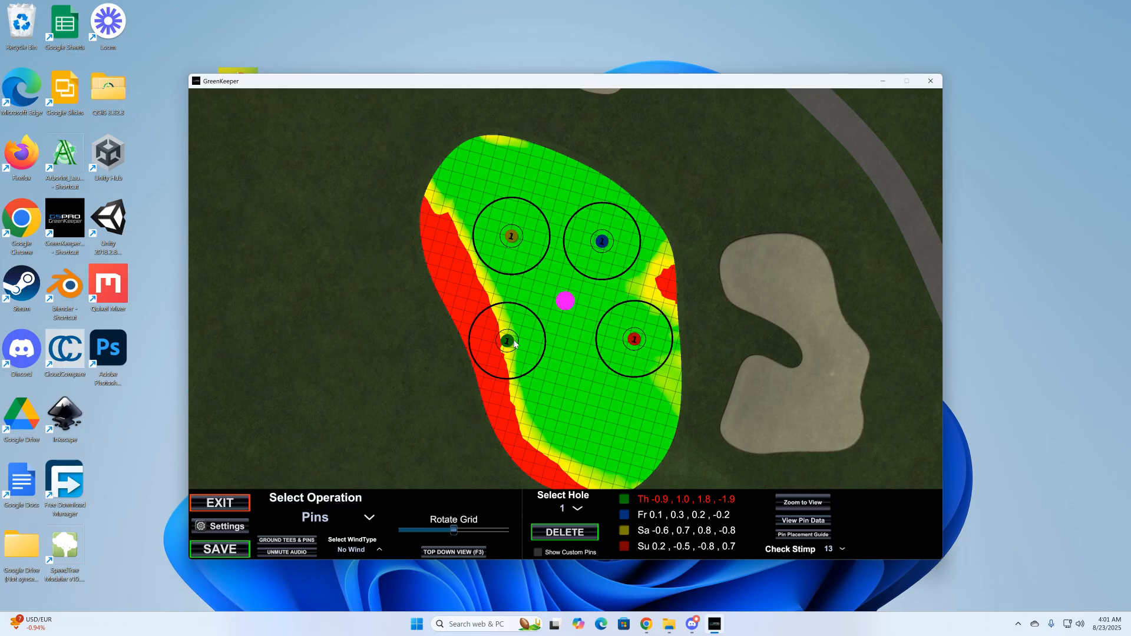
pyautogui.moveTo(509, 346); pyautogui.dragTo(533, 341)
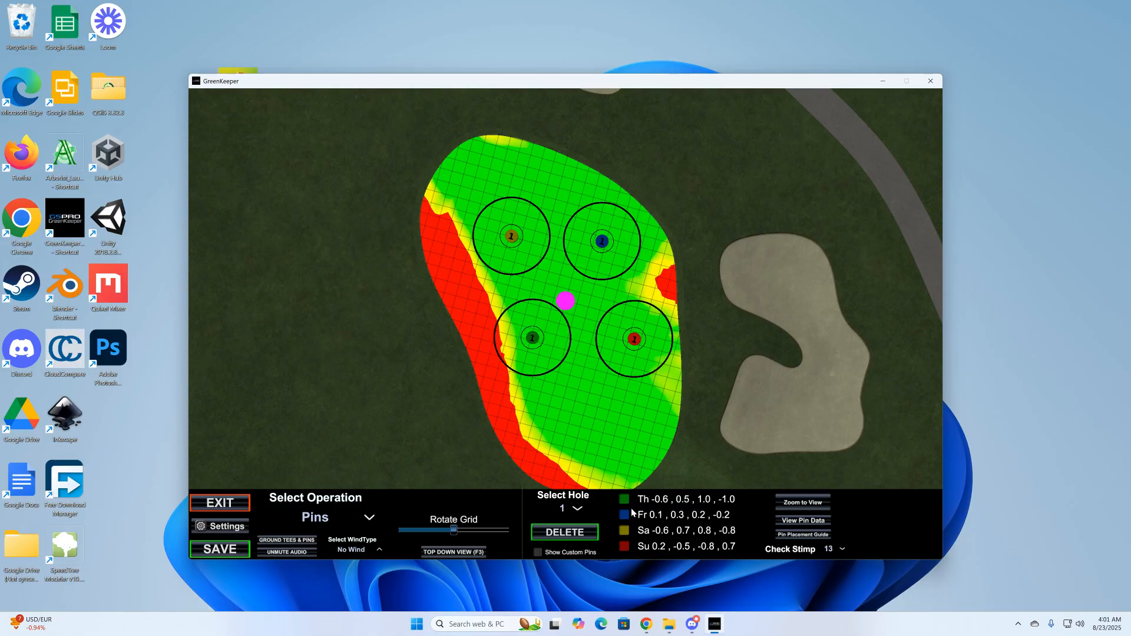
pyautogui.click(330, 518)
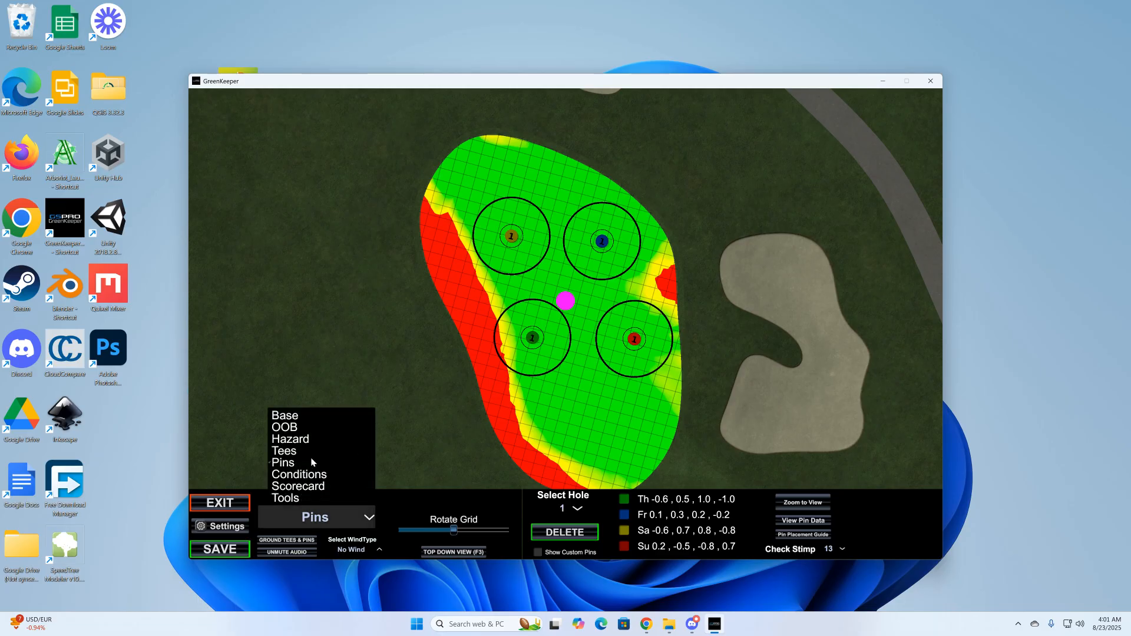
pyautogui.click(792, 536)
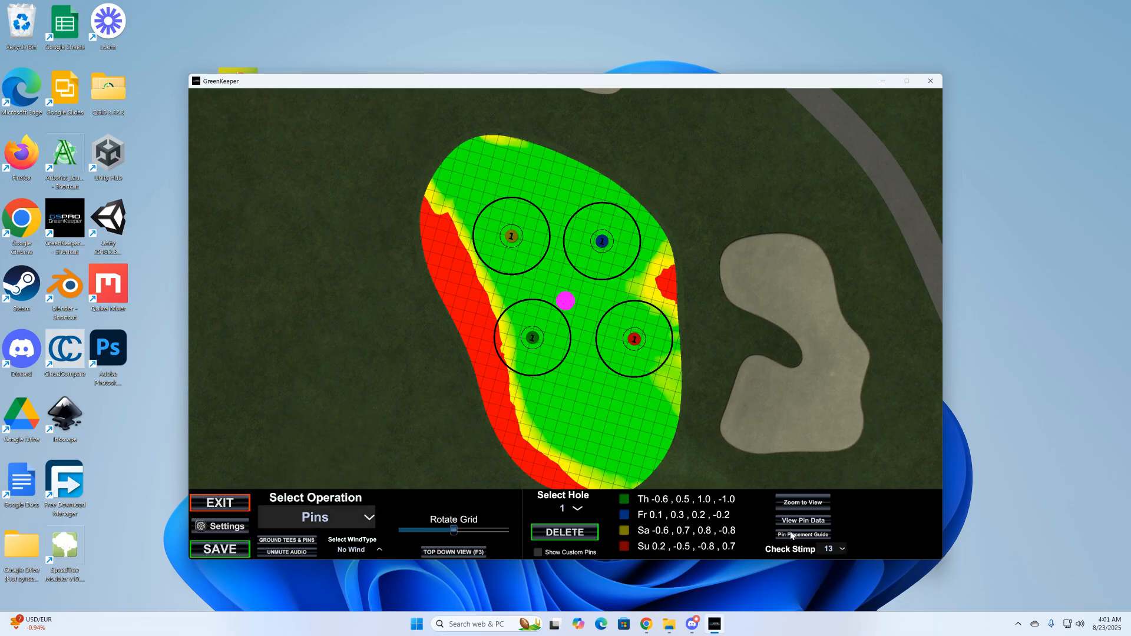
pyautogui.click(797, 549)
pyautogui.click(830, 471)
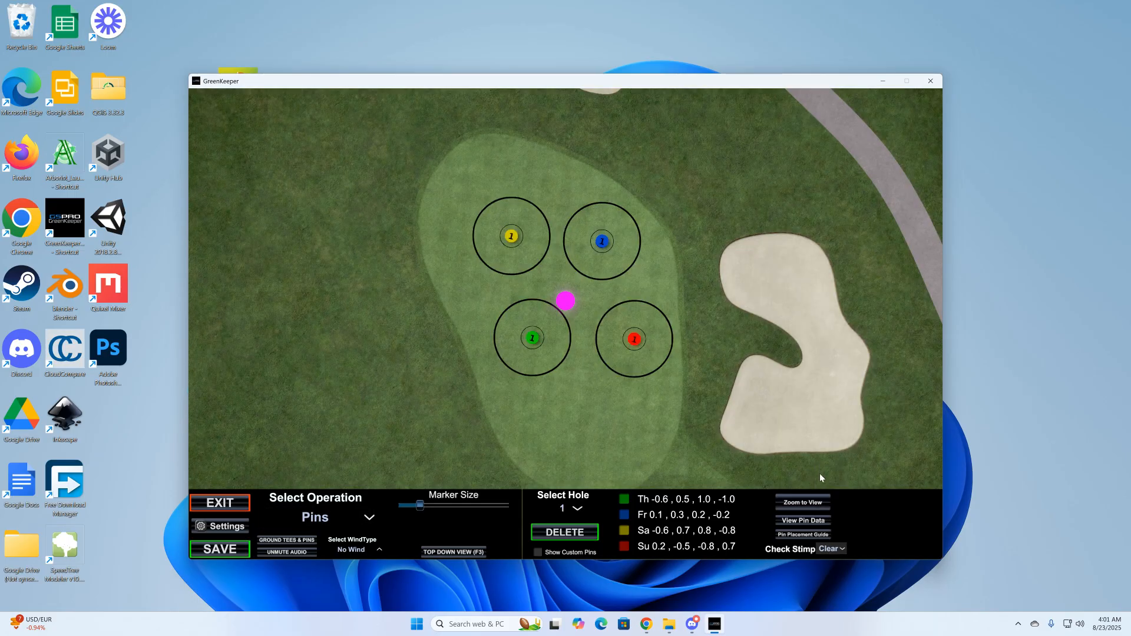
# Review the course's wind, firmness and stimp defaults in Conditions, and its Scorecard
pyautogui.click(347, 518)
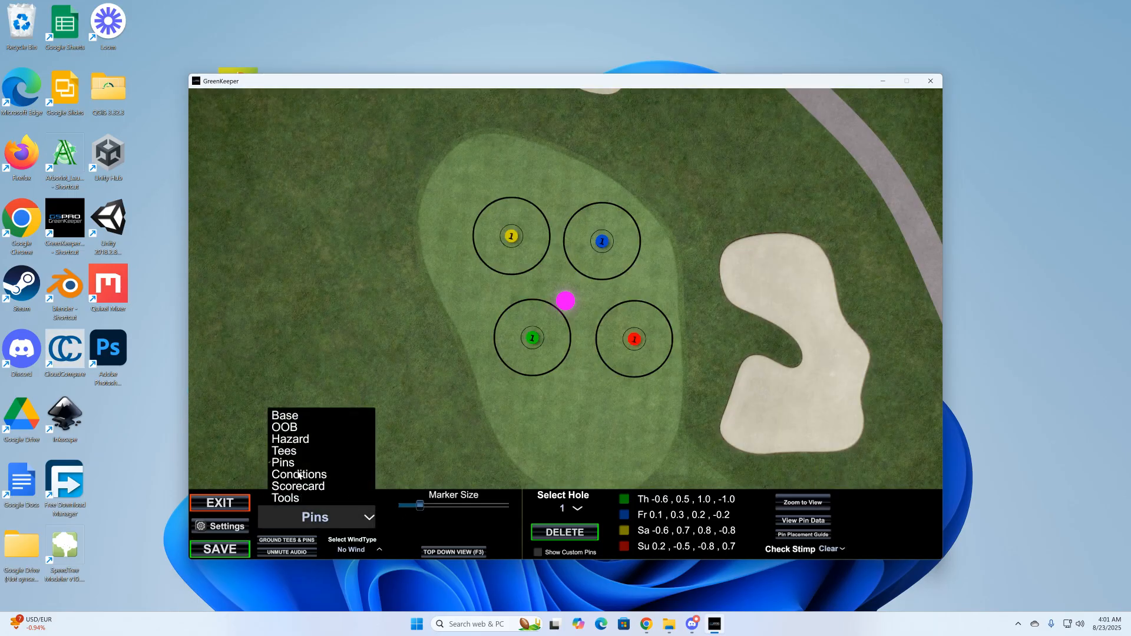
pyautogui.click(302, 475)
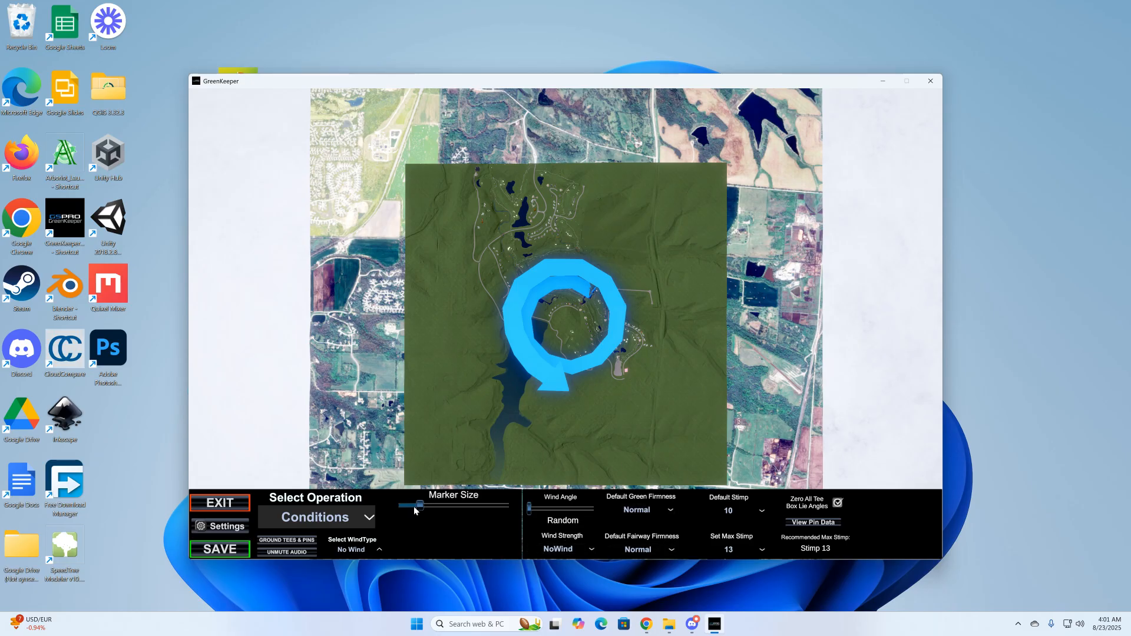
pyautogui.click(362, 521)
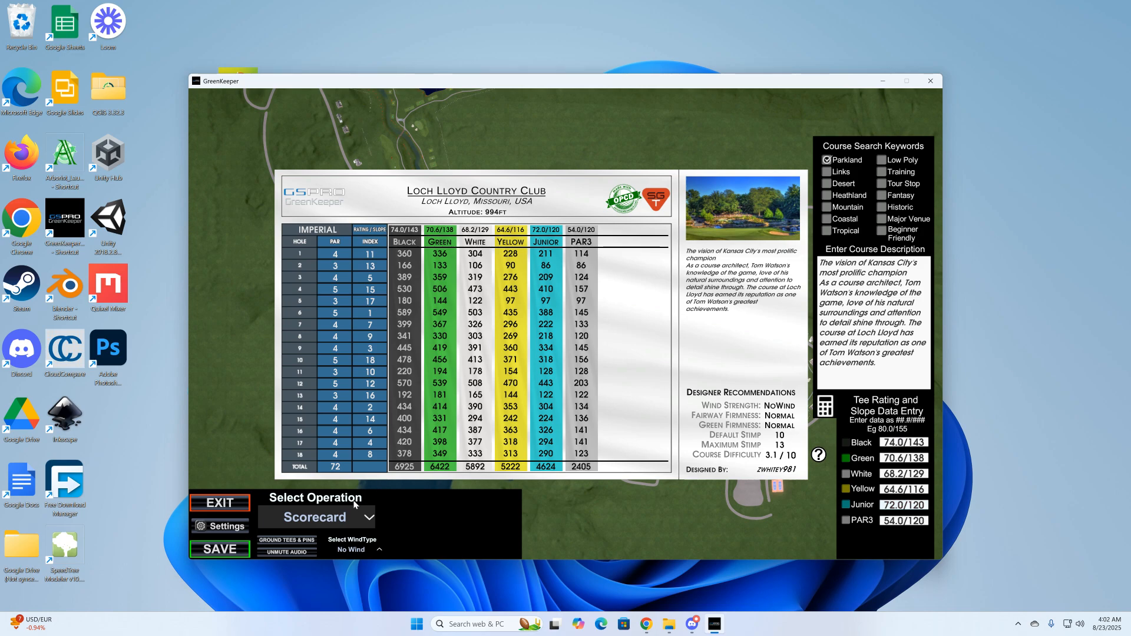
# Switch to the Tools operation, view the hole-by-hole FPS benchmark data and close it
pyautogui.click(365, 519)
pyautogui.click(295, 499)
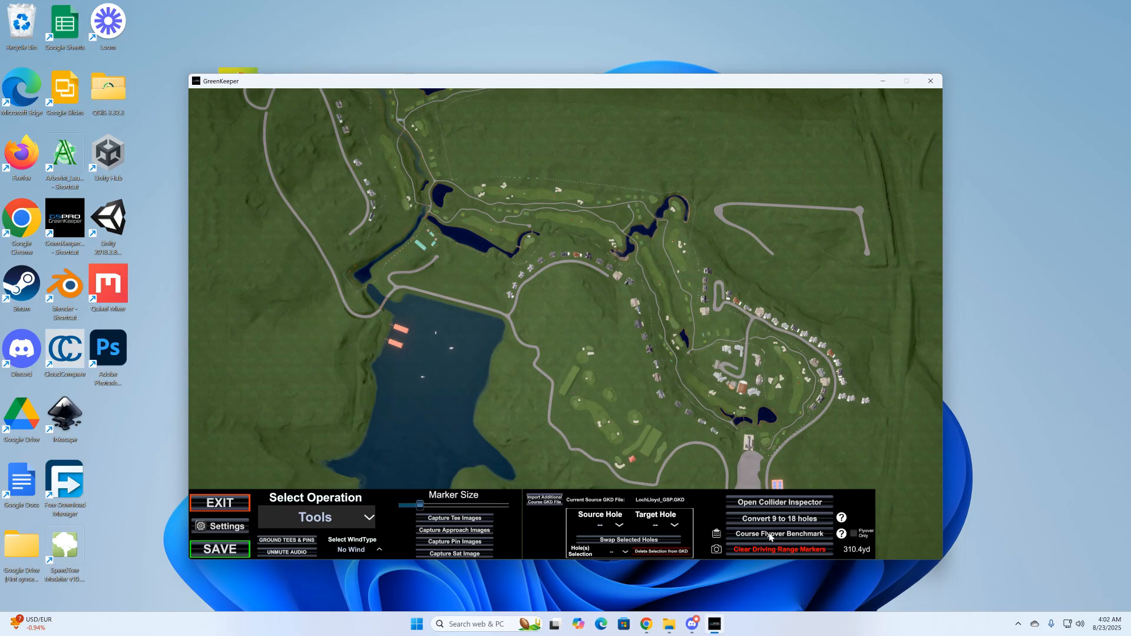
pyautogui.click(717, 534)
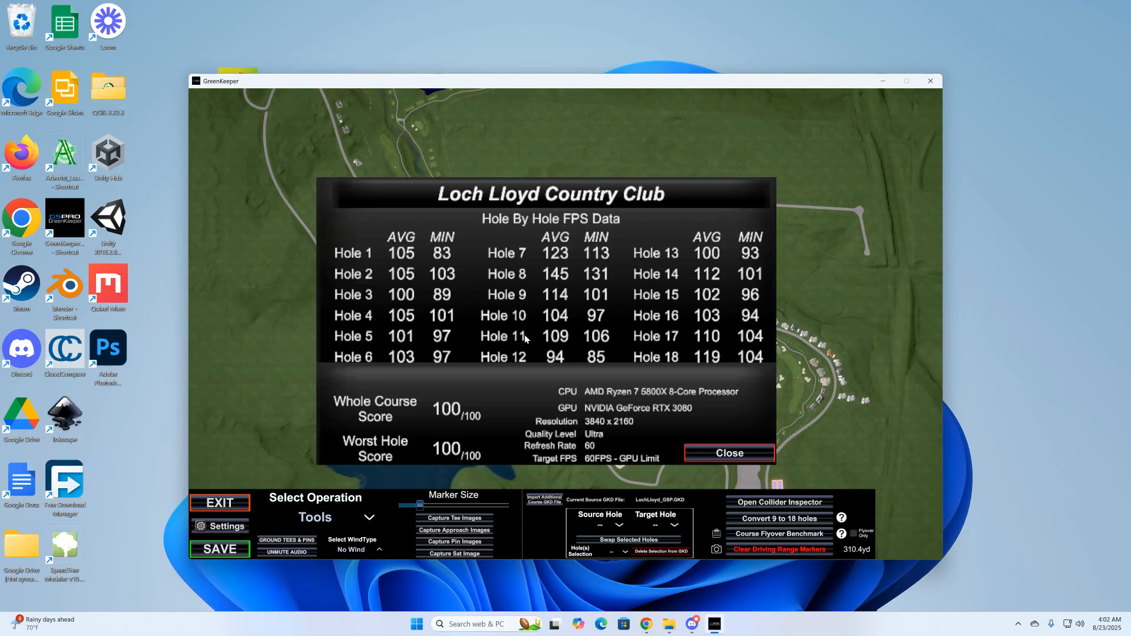
pyautogui.click(730, 454)
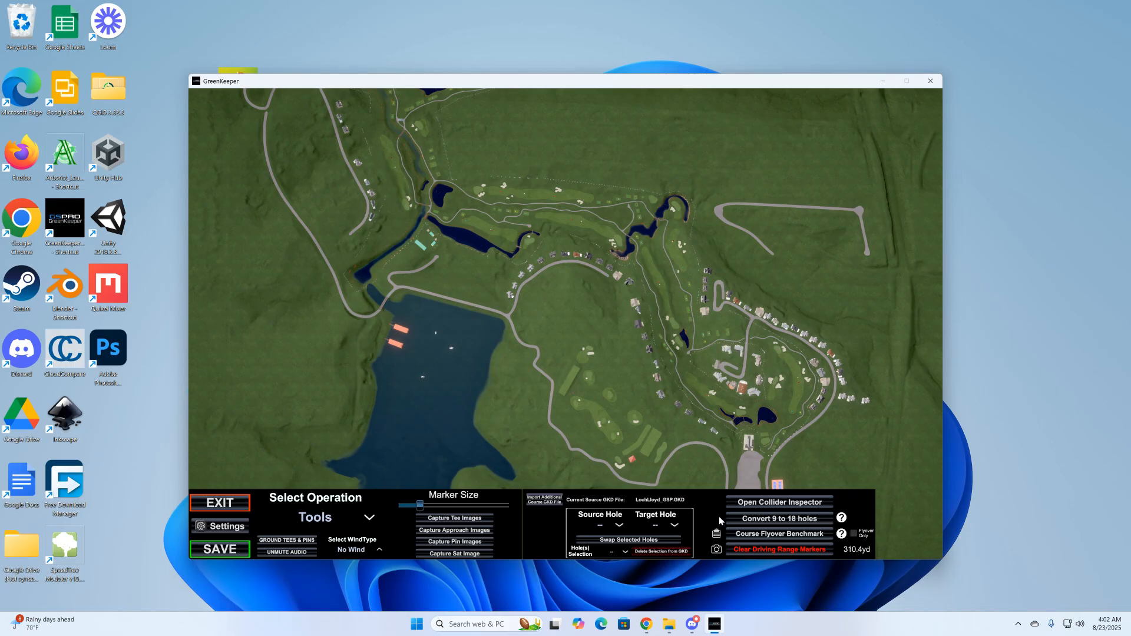
# Open the collider inspector, turn Arborist on in the Base operation and return to Tools
pyautogui.click(772, 504)
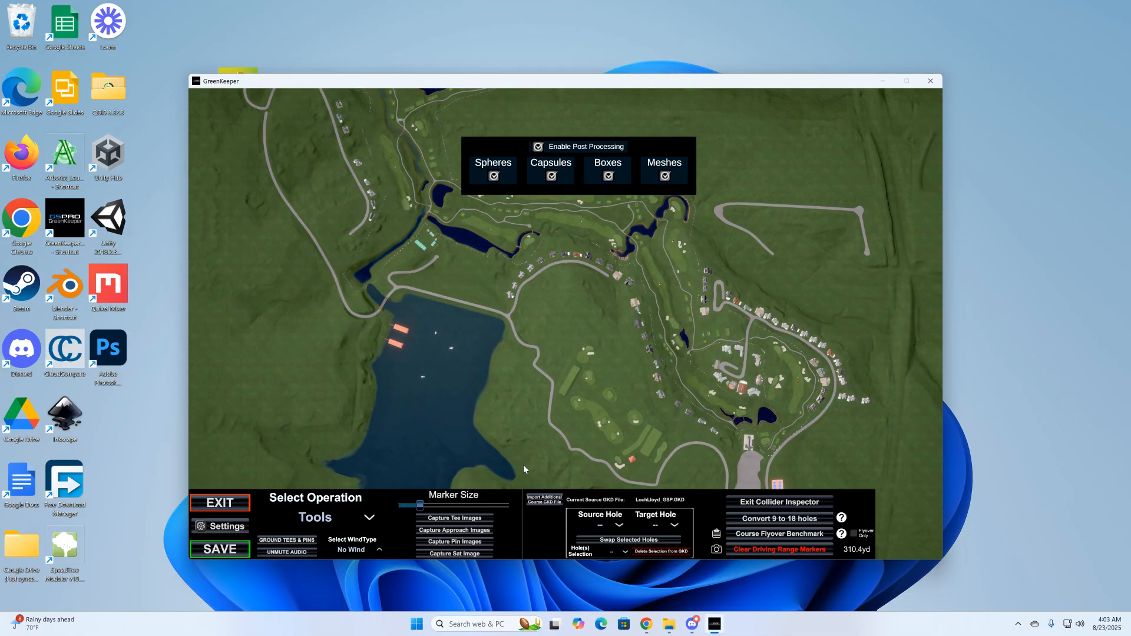
pyautogui.click(330, 517)
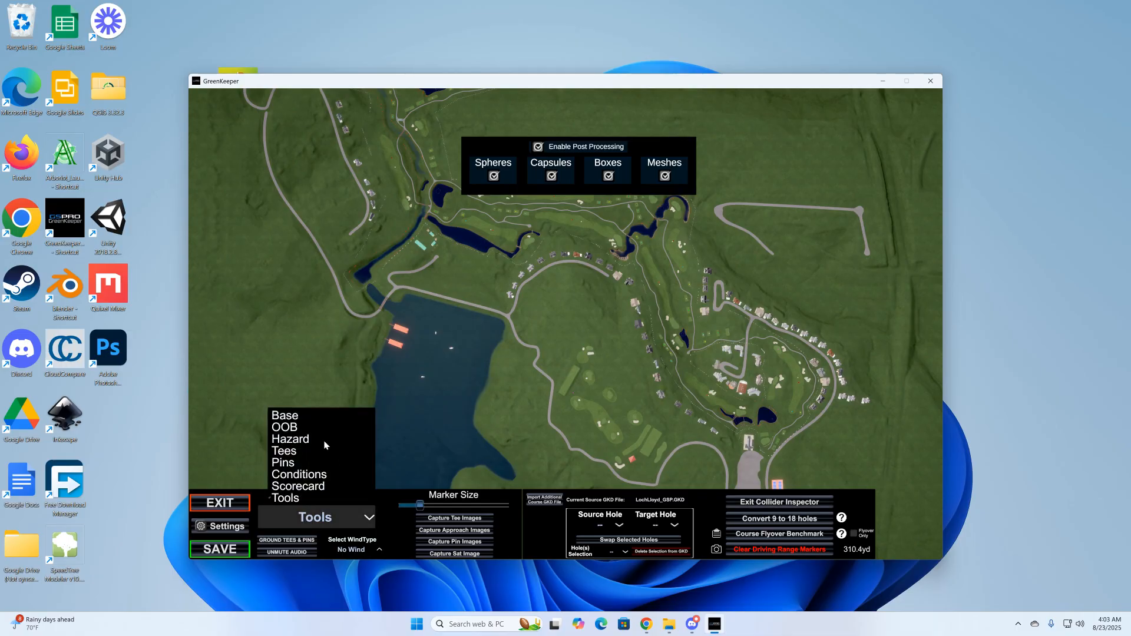
pyautogui.click(296, 417)
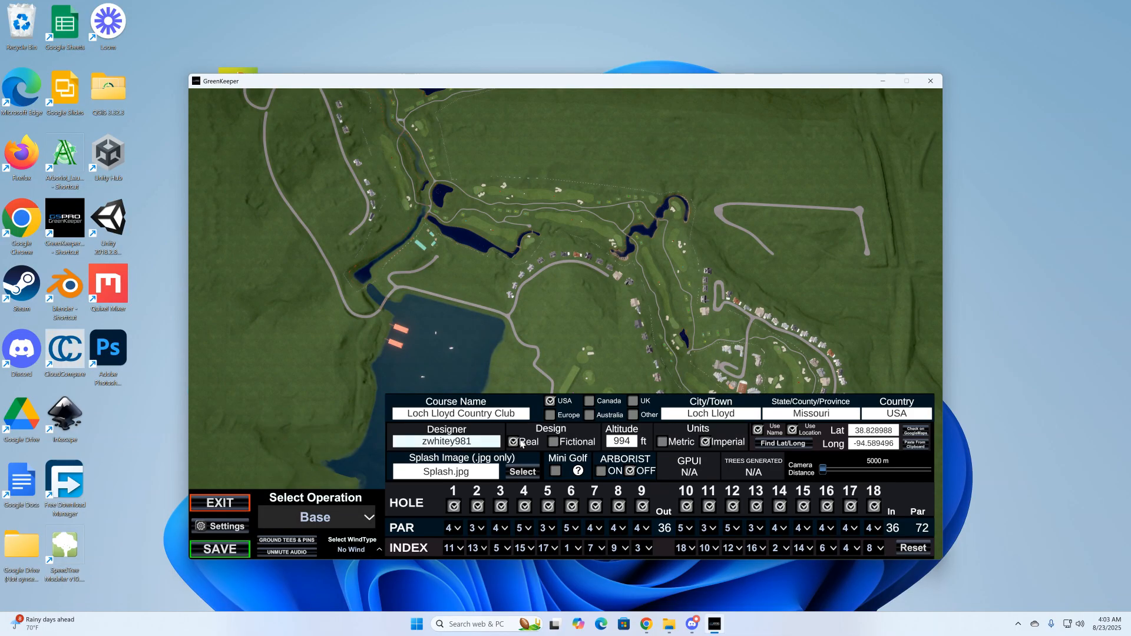
pyautogui.click(602, 471)
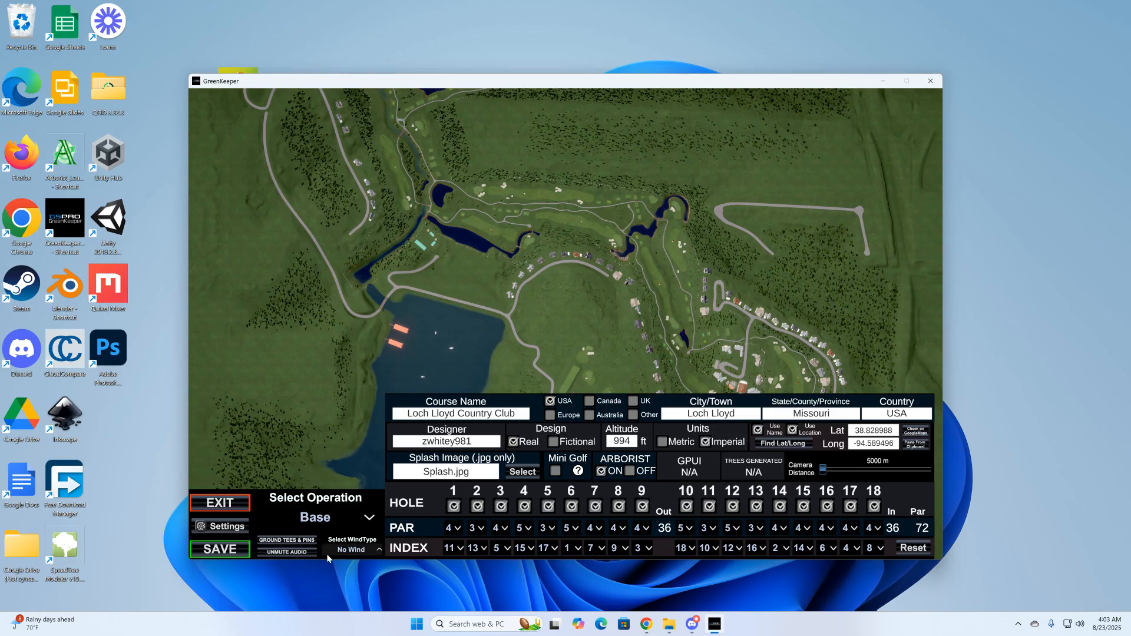
pyautogui.click(330, 517)
pyautogui.click(283, 488)
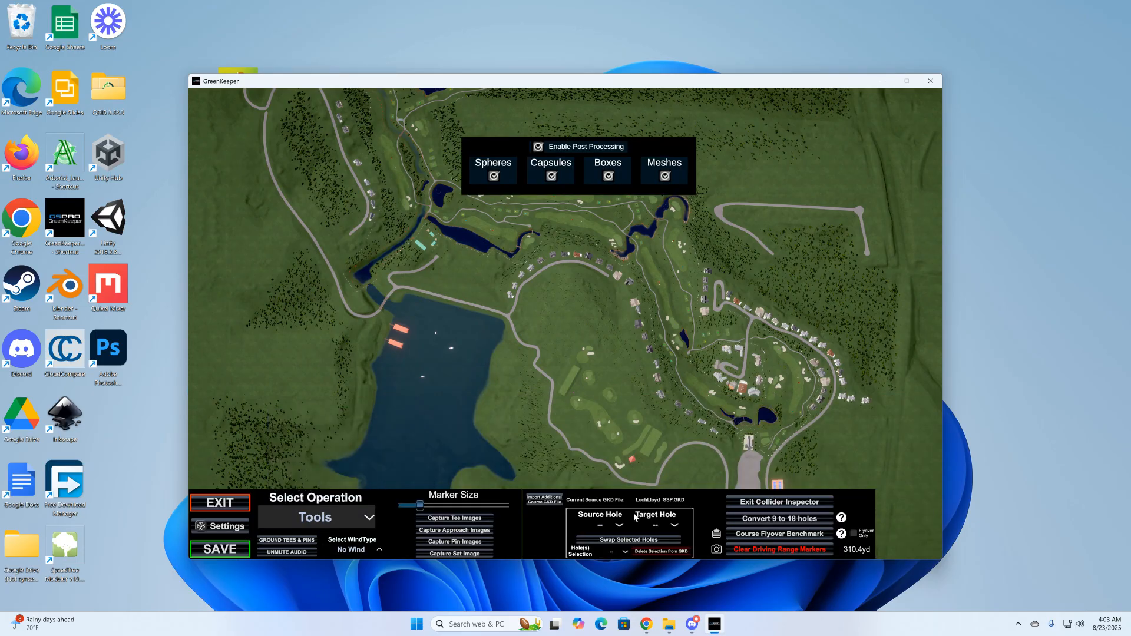
# Switch to the Tees operation, view hole 1 from its black tee and shrink the marker size
pyautogui.click(363, 520)
pyautogui.click(292, 459)
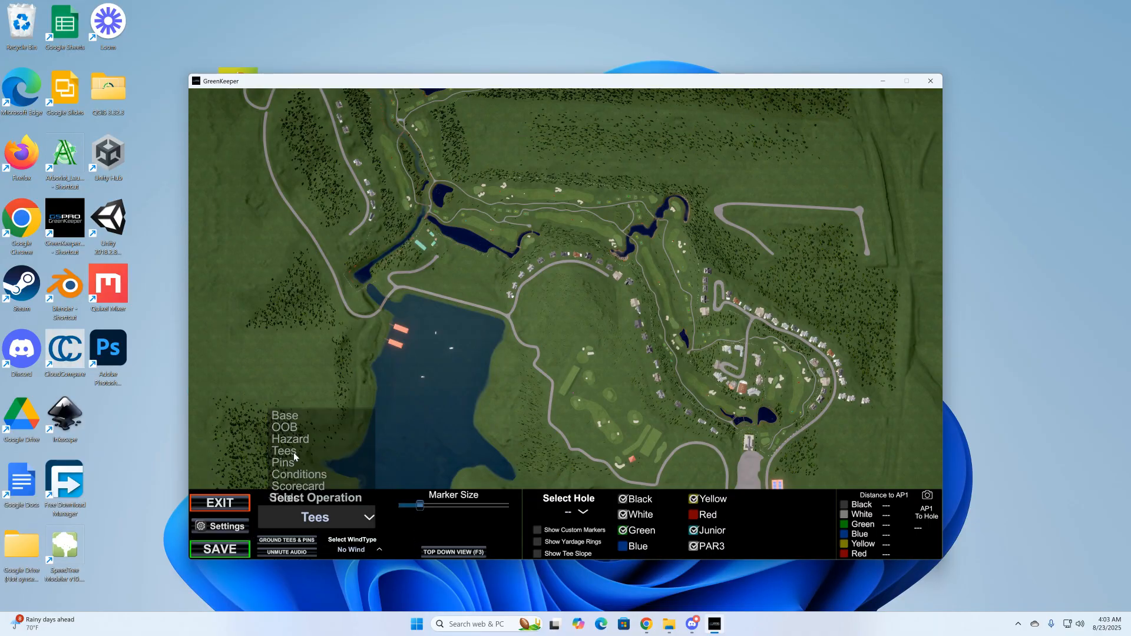
pyautogui.click(575, 516)
pyautogui.click(565, 344)
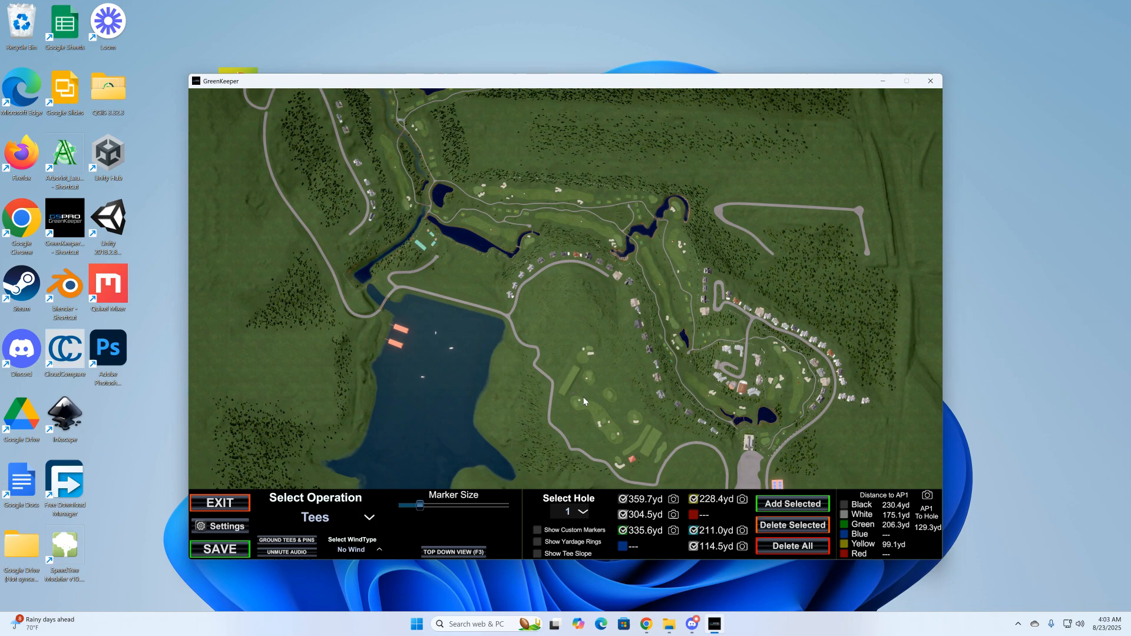
pyautogui.click(673, 499)
pyautogui.moveTo(688, 442); pyautogui.dragTo(681, 383, button='right')
pyautogui.press('F4')
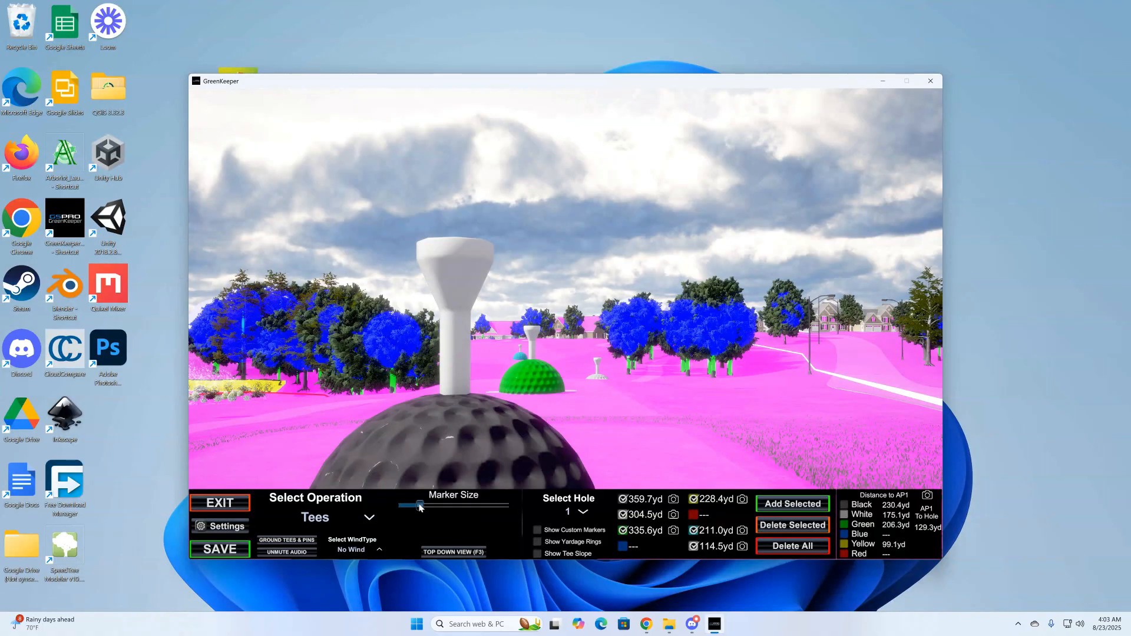
pyautogui.moveTo(420, 505); pyautogui.dragTo(412, 506)
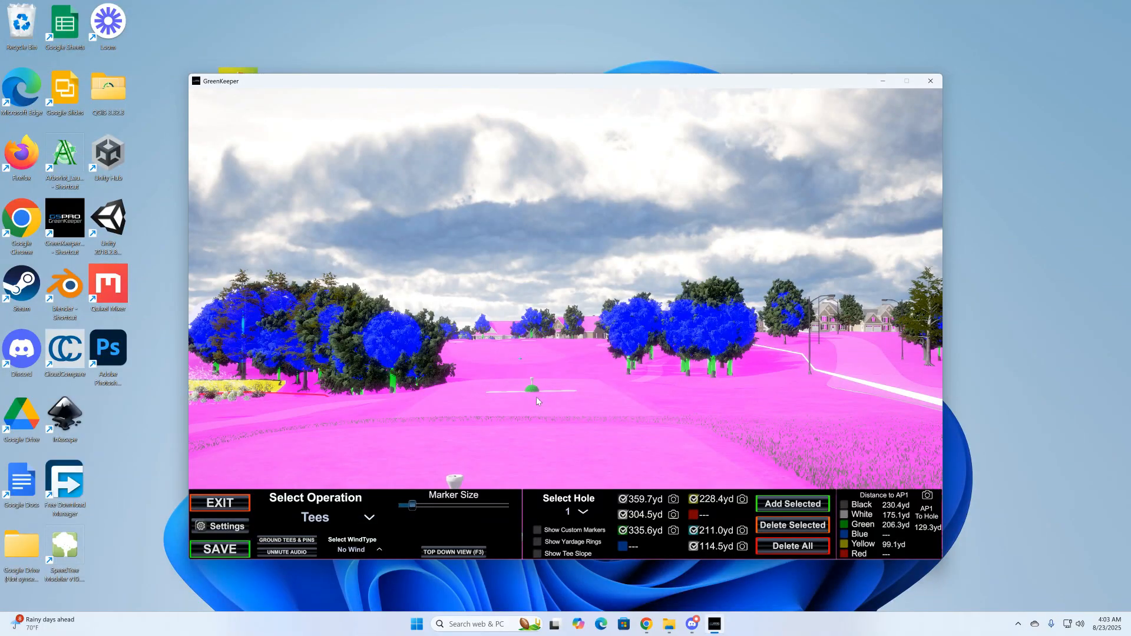
# Fly from hole 1's tee toward the tree group beside the cart path and examine the trees' colliders
pyautogui.press('F4')
pyautogui.press('F4')
pyautogui.press('F4')
pyautogui.moveTo(560, 397); pyautogui.dragTo(641, 447, button='right')
pyautogui.press('w')
pyautogui.press('F4')
pyautogui.press('F4')
pyautogui.press('F4')
pyautogui.press('F4')
pyautogui.press('w')
pyautogui.press('F4')
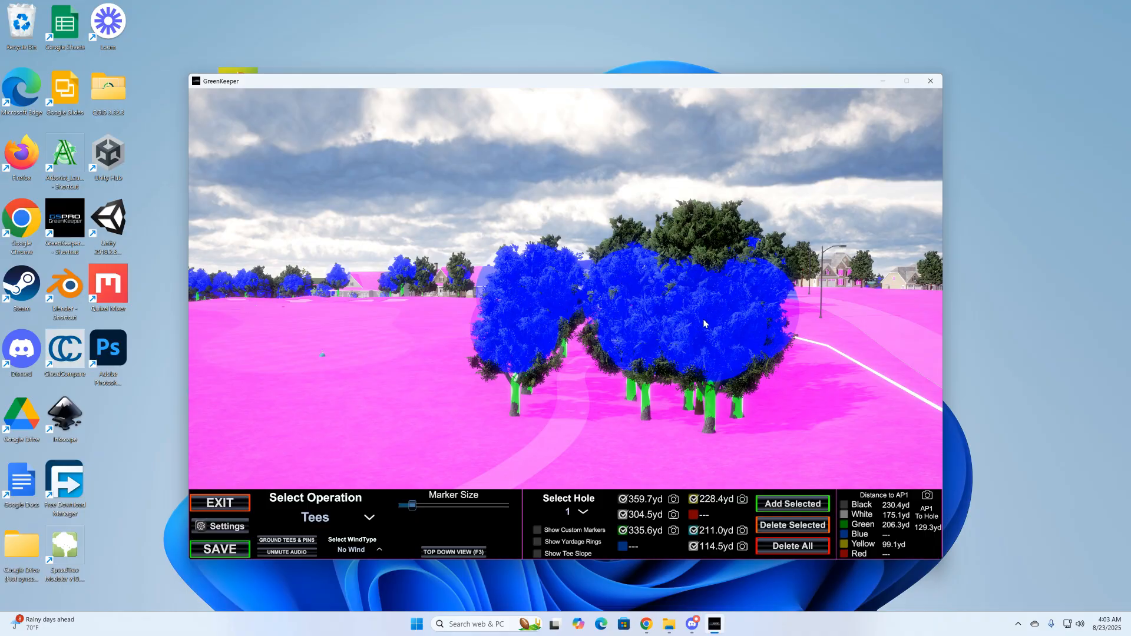
pyautogui.moveTo(704, 319); pyautogui.dragTo(679, 320, button='right')
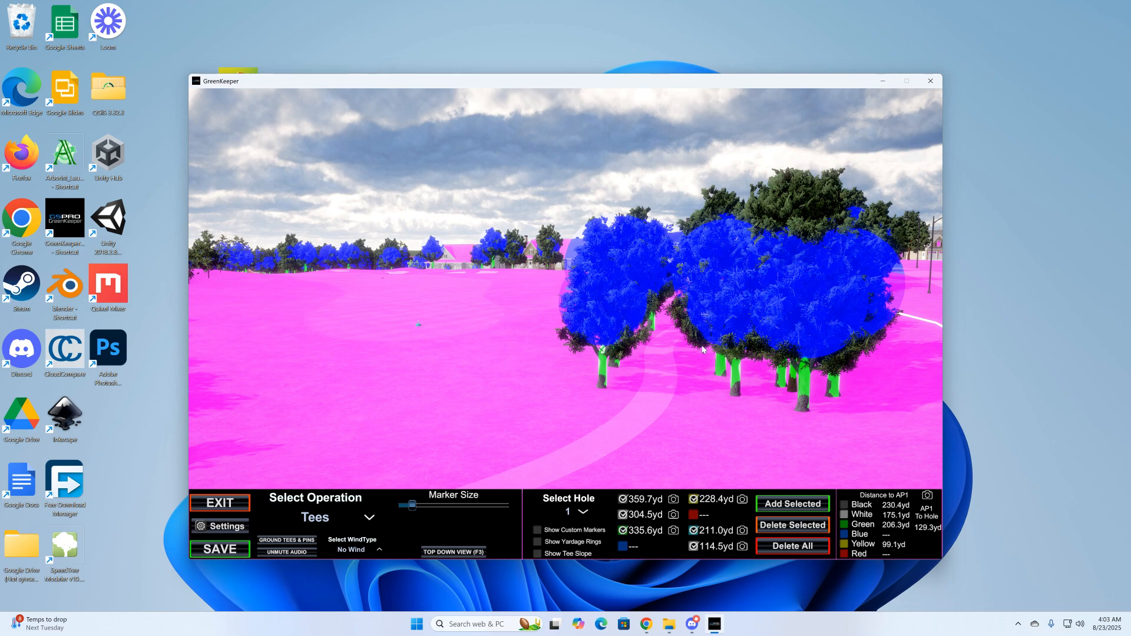
# Compare the trees beside the fountain pond with and without the collider overlay
pyautogui.press('c')
pyautogui.press('c')
pyautogui.press('c')
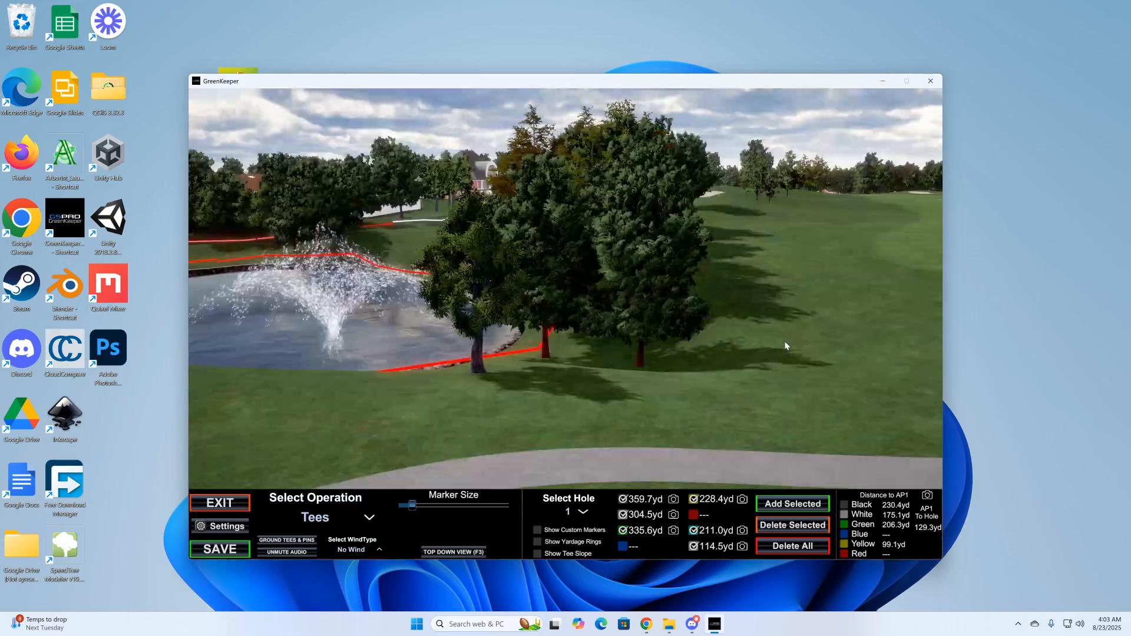
pyautogui.press('c')
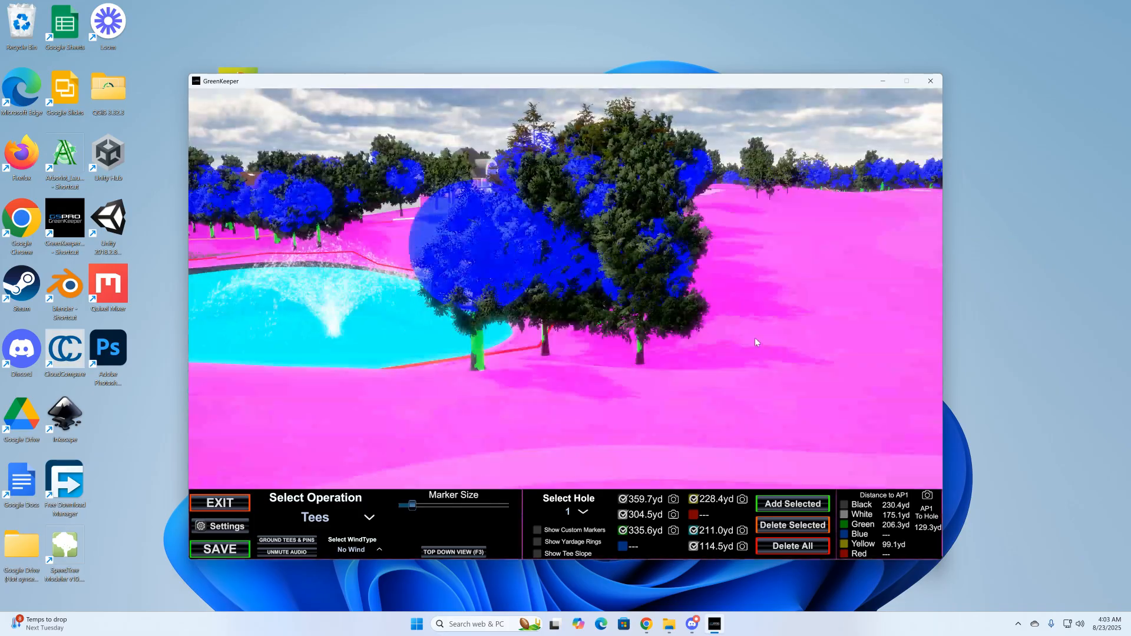
pyautogui.moveTo(755, 339); pyautogui.dragTo(675, 335, button='right')
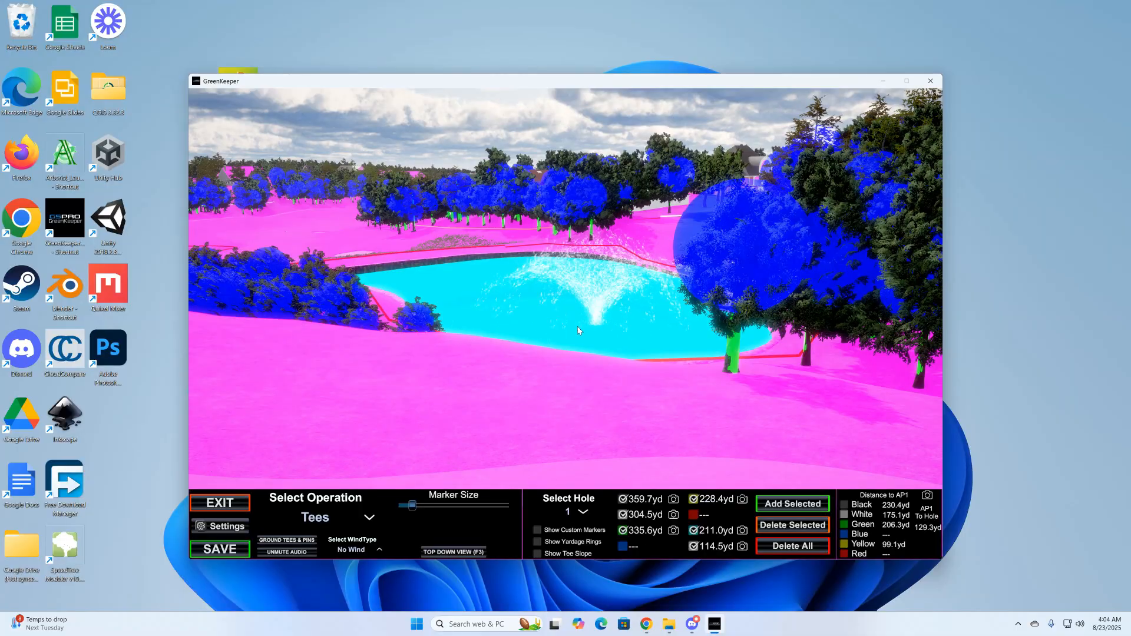
# Fly away from the pond and examine the tree and ground colliders along hole 1's fairway
pyautogui.press('F4')
pyautogui.moveTo(580, 354); pyautogui.dragTo(677, 355, button='right')
pyautogui.press('w')
pyautogui.press('F4')
pyautogui.press('F4')
pyautogui.press('F4')
pyautogui.press('F4')
pyautogui.press('F4')
pyautogui.press('F4')
pyautogui.press('F4')
pyautogui.press('F4')
pyautogui.press('F4')
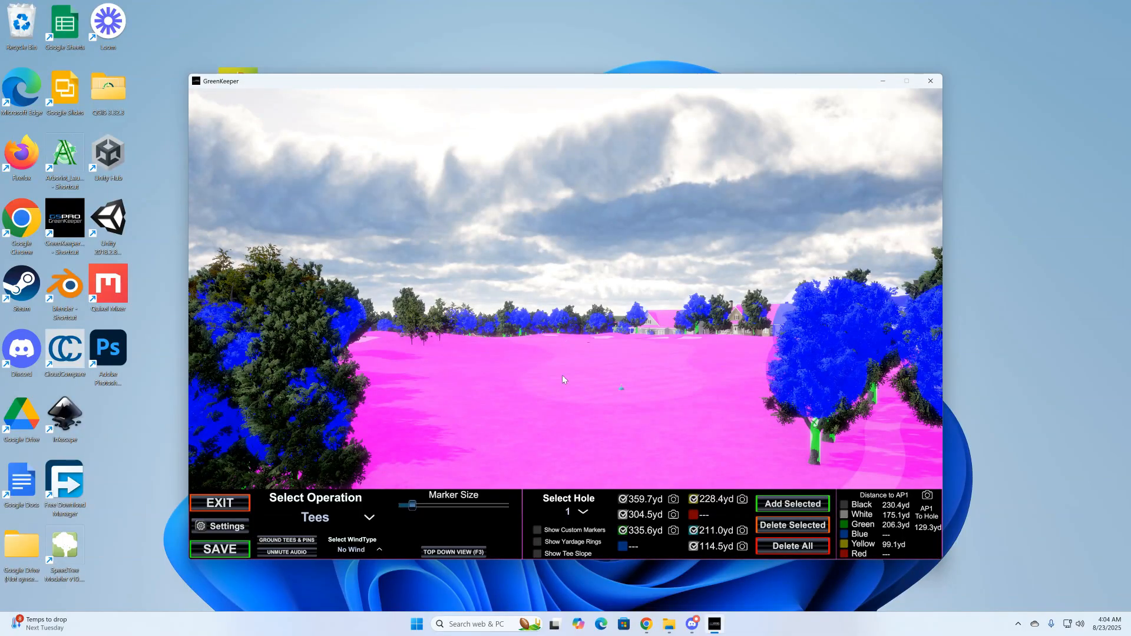
pyautogui.moveTo(562, 375); pyautogui.dragTo(586, 384, button='right')
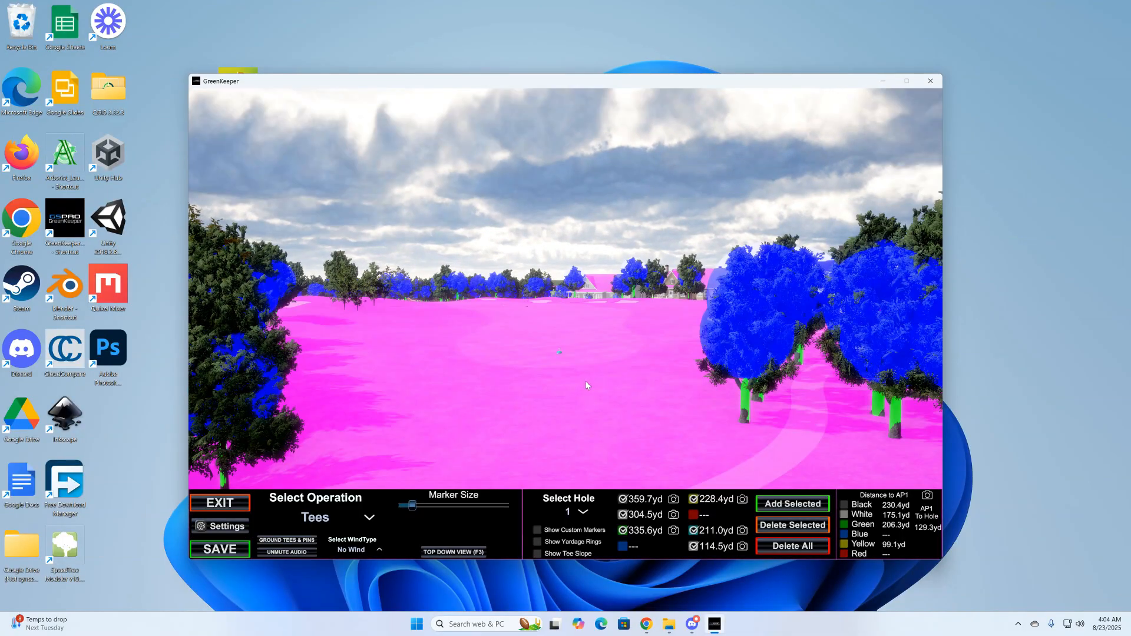
# Exit the GreenKeeper course editor
pyautogui.click(371, 521)
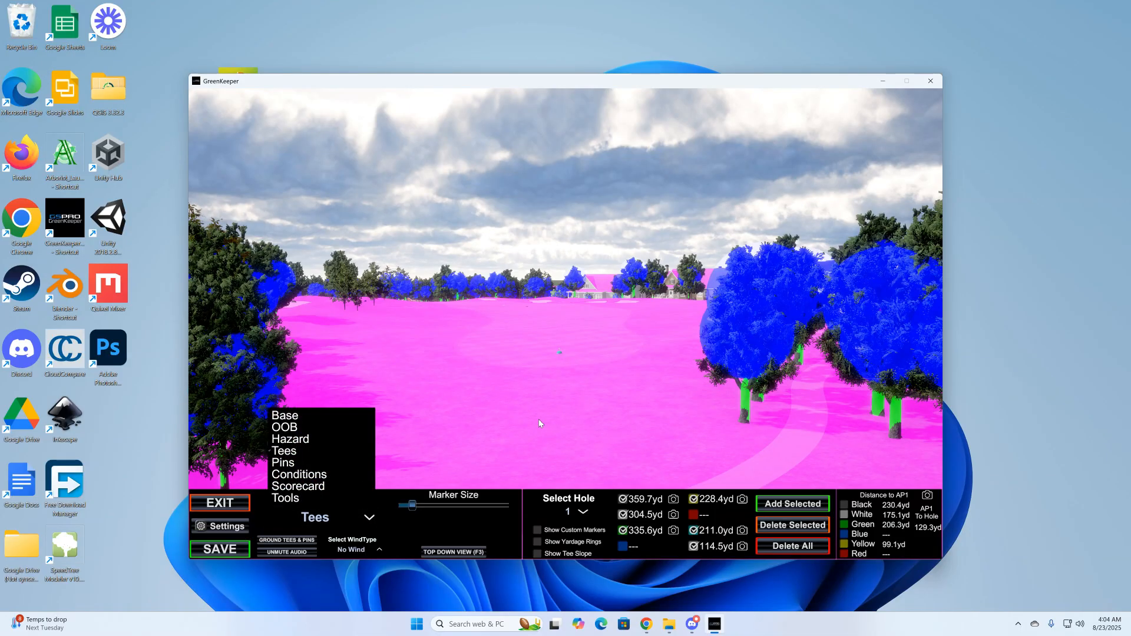
pyautogui.click(226, 504)
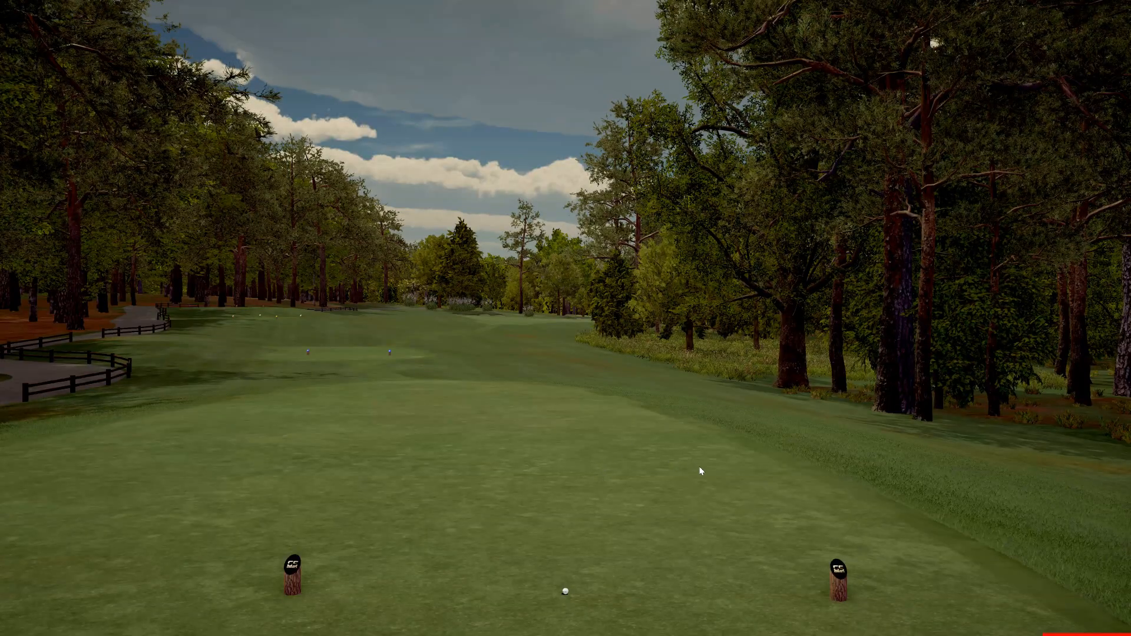
# Fly the camera from the tee down the fairway of the wooded course to inspect the hole
pyautogui.click(540, 386)
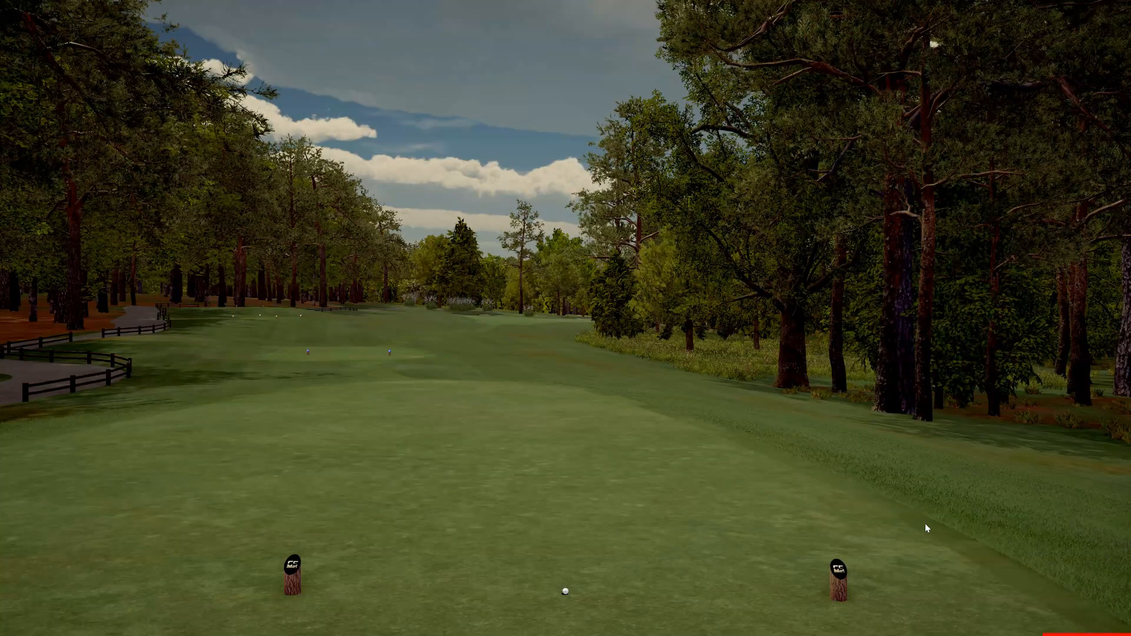
pyautogui.moveTo(742, 494)
pyautogui.mouseDown(button='right')
pyautogui.moveTo(725, 488)
pyautogui.moveTo(732, 495)
pyautogui.mouseUp(button='right')
pyautogui.press('w')
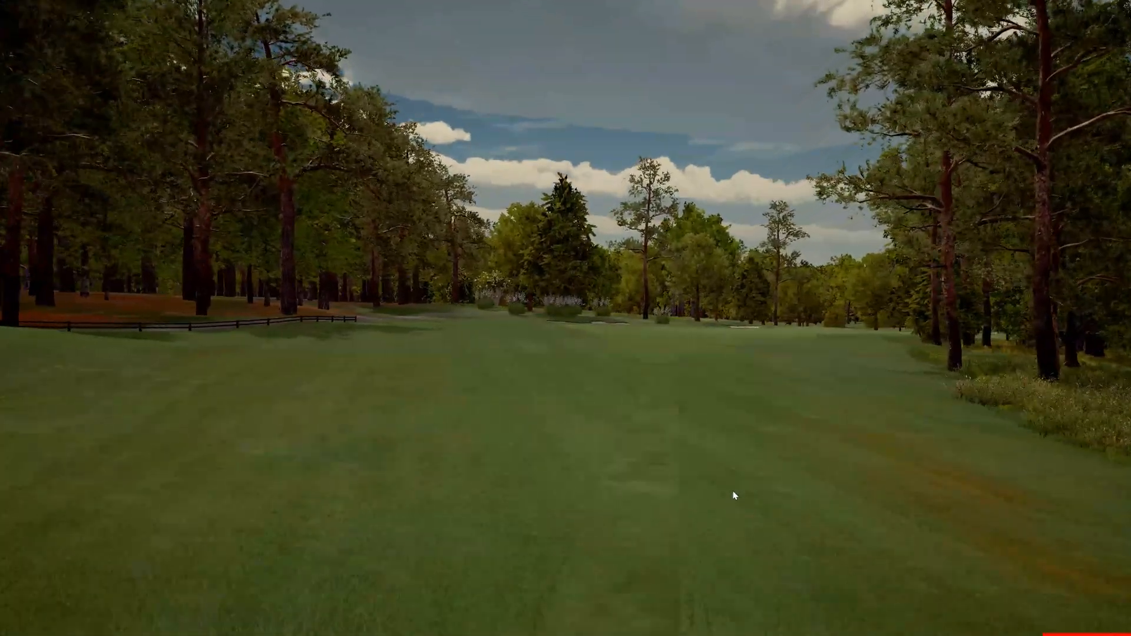
pyautogui.moveTo(735, 495); pyautogui.dragTo(744, 491, button='right')
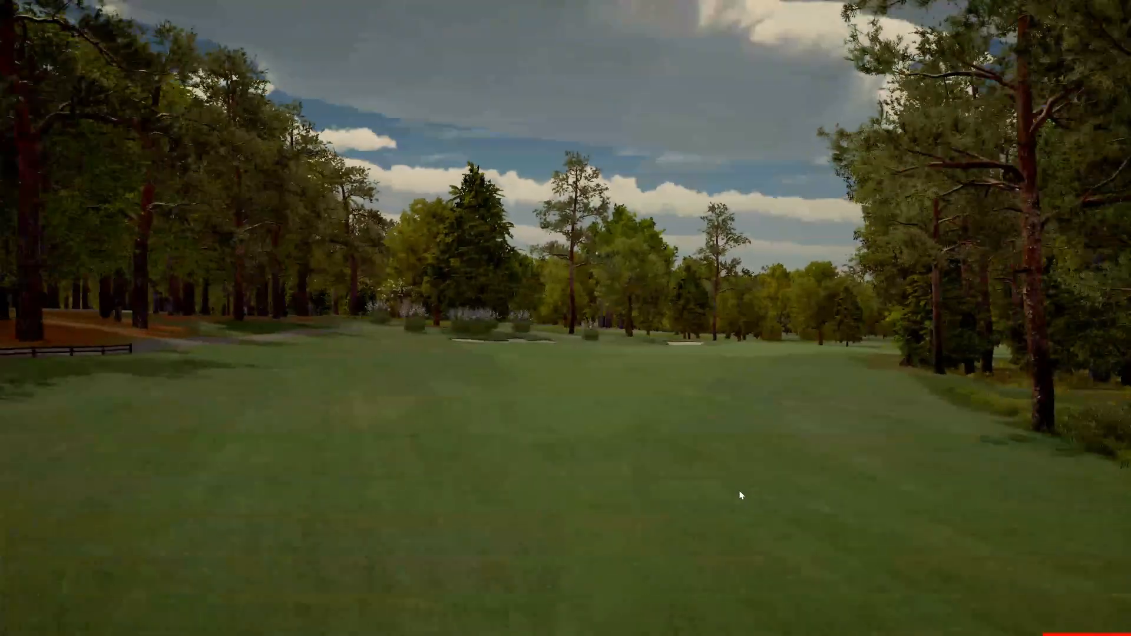